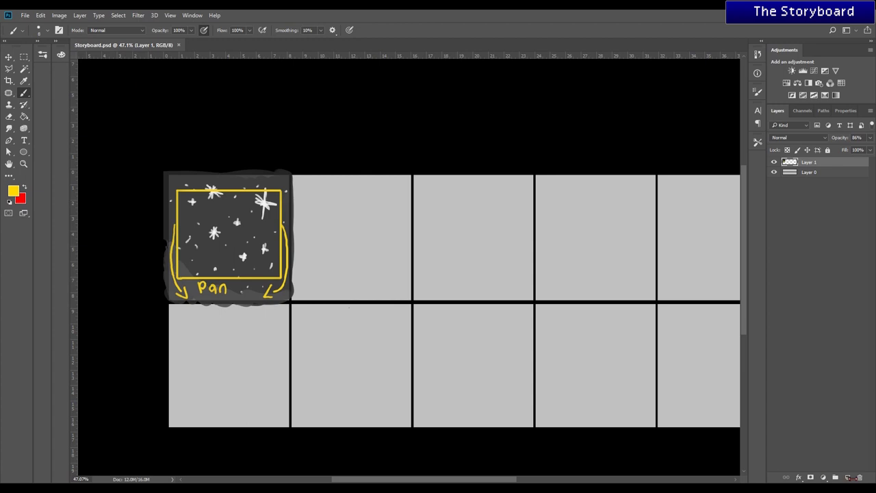
Add a new layer and paint the second panel of the storyboard's upper row solid dark grey.
click(849, 477)
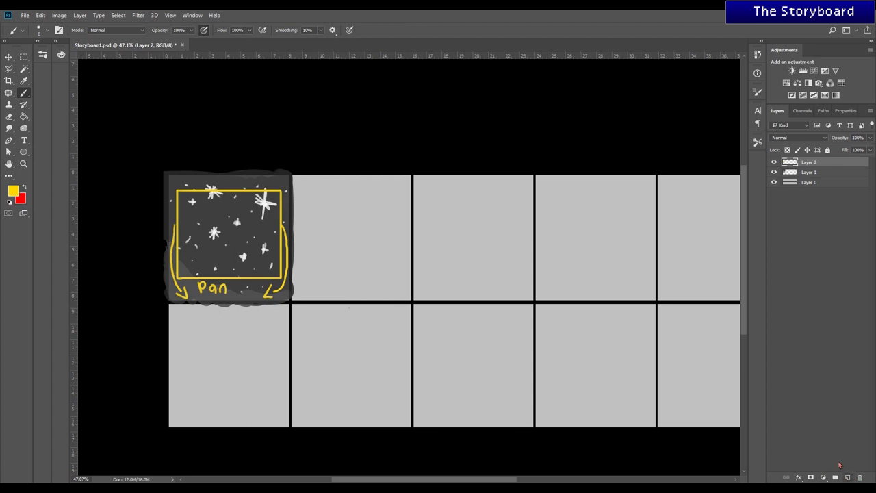
scroll(200, 292, up, 5)
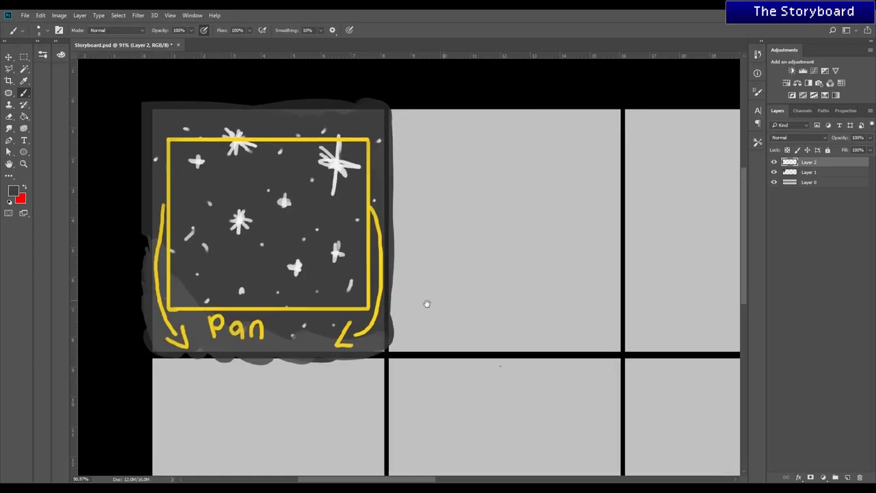
drag(426, 304, 338, 329)
mouse_move(308, 365)
mouse_down()
mouse_move(328, 367)
mouse_move(321, 349)
mouse_move(361, 337)
mouse_move(493, 353)
mouse_move(331, 271)
mouse_move(312, 351)
mouse_move(397, 371)
mouse_move(524, 361)
mouse_move(321, 213)
mouse_move(313, 133)
mouse_move(330, 175)
mouse_move(524, 302)
mouse_move(522, 180)
mouse_move(500, 215)
mouse_move(465, 143)
mouse_move(409, 196)
mouse_move(423, 174)
mouse_move(356, 143)
mouse_up()
drag(841, 140, 842, 140)
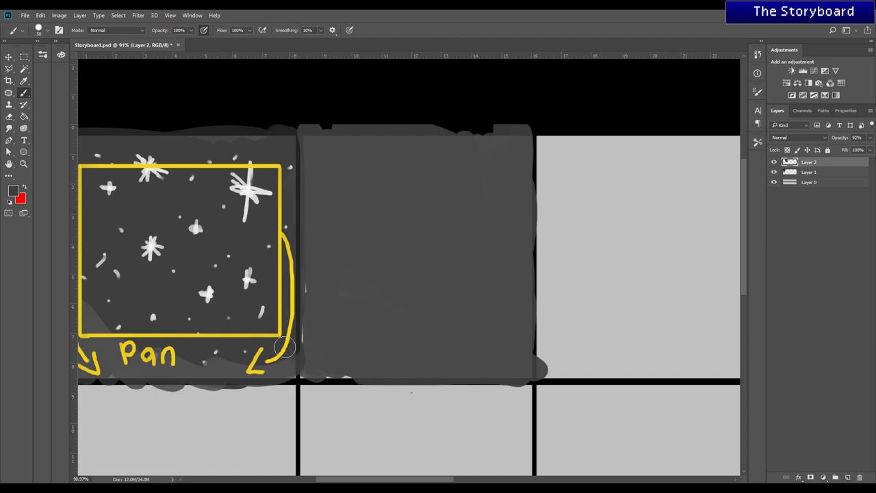
drag(345, 370, 319, 376)
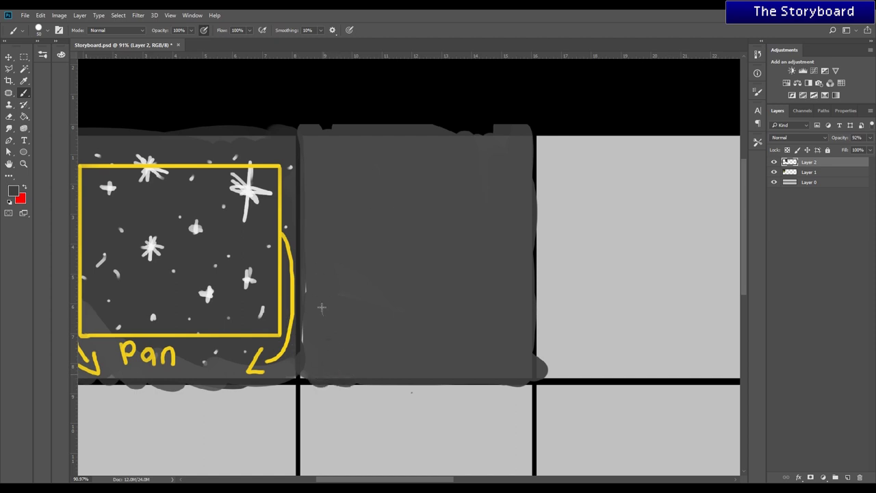
Set the foreground colour to green #0b764f and sketch a small comet in the second panel's upper-left corner.
click(13, 191)
click(734, 333)
mouse_move(716, 313)
mouse_down()
mouse_move(681, 322)
mouse_move(713, 323)
mouse_up()
click(733, 323)
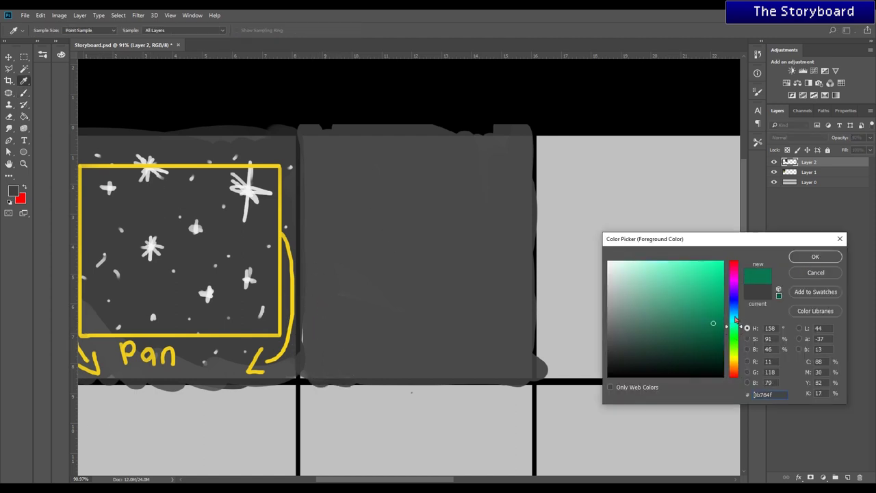
key(Return)
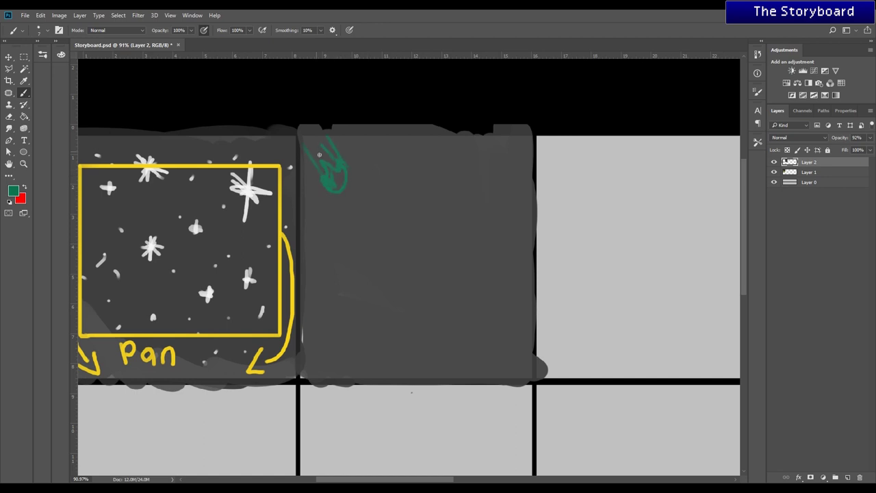
Set the foreground colour to white #ffffff and draw a cross-shaped star and small specks in the second panel.
click(13, 191)
click(609, 260)
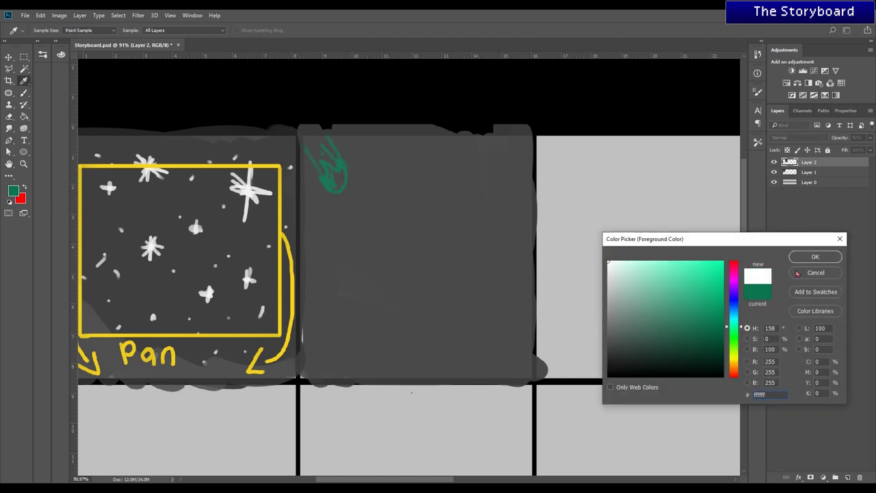
key(Return)
drag(424, 161, 425, 219)
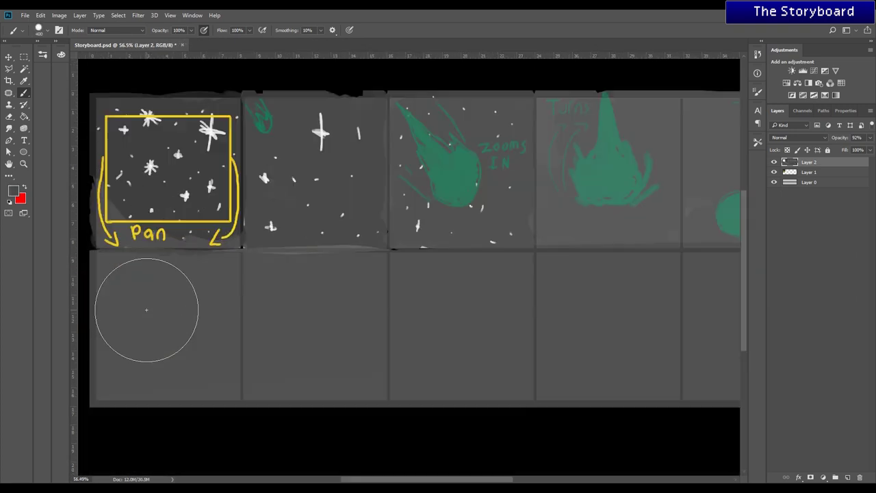
Paint a green orb with a lighter highlight in the first panel of the second row.
scroll(147, 312, up, 2)
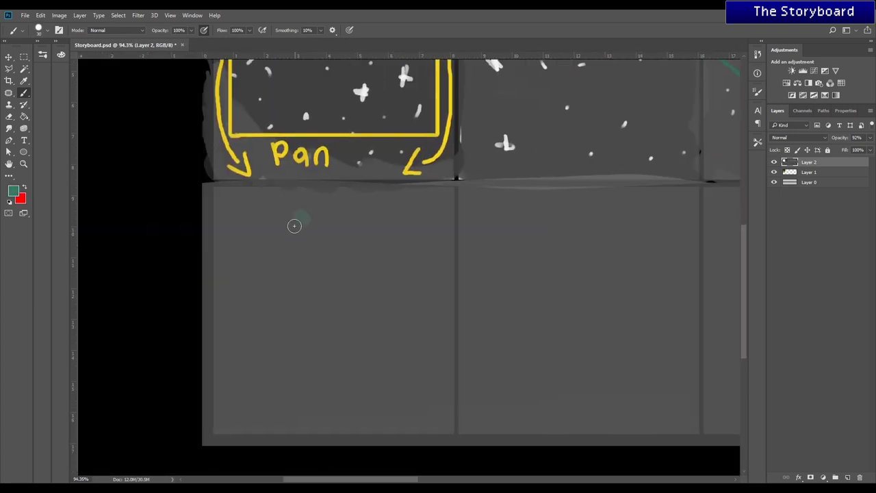
mouse_move(294, 225)
mouse_down()
mouse_move(343, 227)
mouse_move(321, 261)
mouse_move(318, 246)
mouse_move(339, 234)
mouse_up()
click(13, 191)
click(657, 302)
key(Return)
alt+click(315, 255)
mouse_move(348, 241)
mouse_down()
mouse_move(345, 270)
mouse_move(314, 212)
mouse_up()
With a smaller brush, annotate the orb with rotation arrows and the handwritten notes "Turns into Materia" and "Spins".
key(bracketleft)
key(bracketleft)
key(bracketleft)
key(bracketleft)
key(bracketleft)
key(bracketleft)
key(bracketleft)
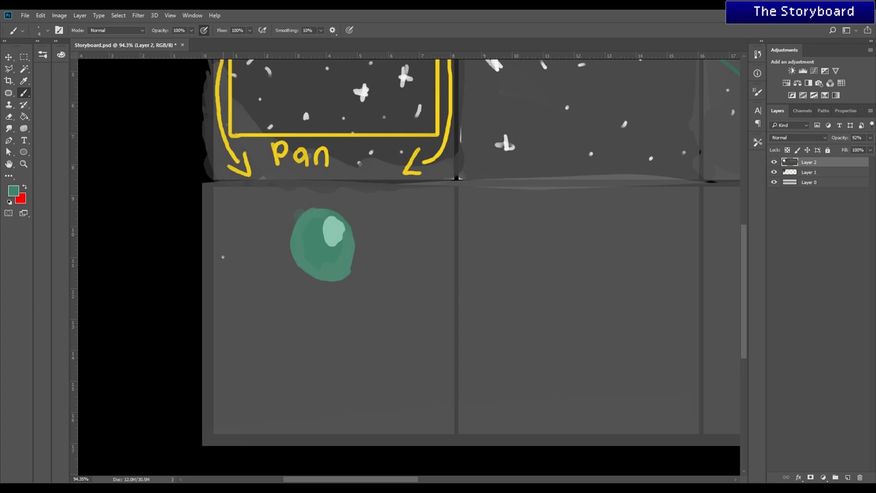
mouse_move(230, 328)
mouse_down()
mouse_move(264, 336)
mouse_move(301, 320)
mouse_up()
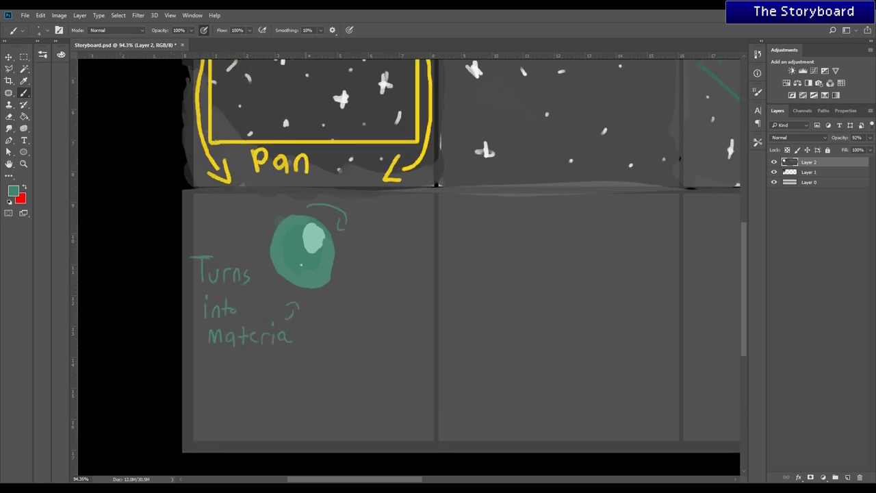
drag(253, 251, 307, 294)
drag(357, 247, 382, 267)
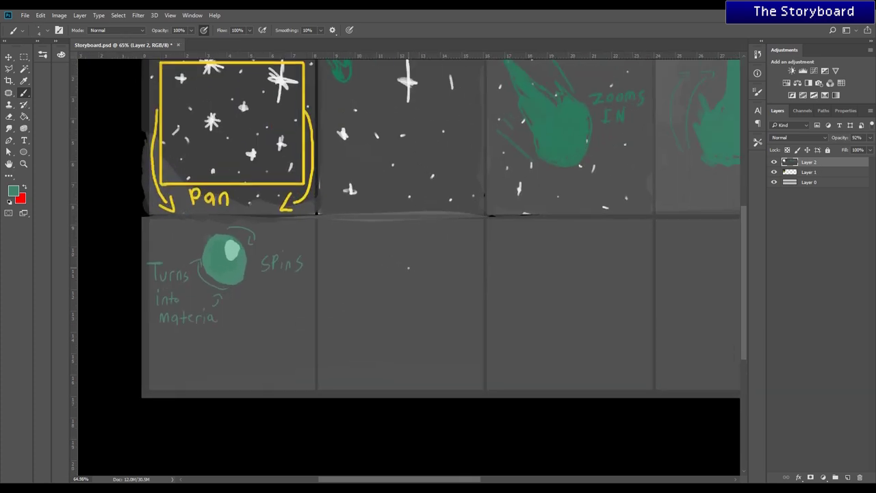
With a larger brush, paint a green ball progressively lower in the second, third and fourth panels of the second row.
key(bracketright)
key(bracketright)
key(bracketright)
key(bracketright)
key(bracketright)
key(bracketright)
key(bracketright)
key(bracketright)
key(bracketright)
key(bracketright)
key(bracketright)
mouse_move(409, 267)
mouse_down()
mouse_move(407, 280)
mouse_move(411, 260)
mouse_up()
mouse_move(610, 316)
mouse_down()
mouse_move(612, 329)
mouse_move(602, 320)
mouse_up()
drag(609, 327, 363, 281)
drag(548, 341, 524, 346)
With a smaller brush, add curved motion lines above the falling balls and write "Falls" in the fourth panel.
scroll(392, 363, up, 1)
key(bracketleft)
key(bracketleft)
key(bracketleft)
key(bracketleft)
key(bracketleft)
drag(148, 245, 169, 266)
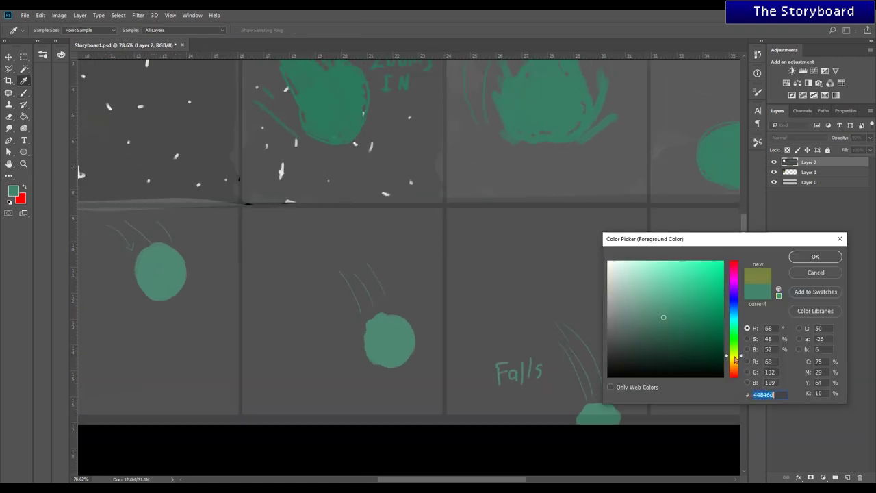
Draw a bright yellow rectangular frame just inside the fourth panel of the second row.
click(735, 351)
click(815, 254)
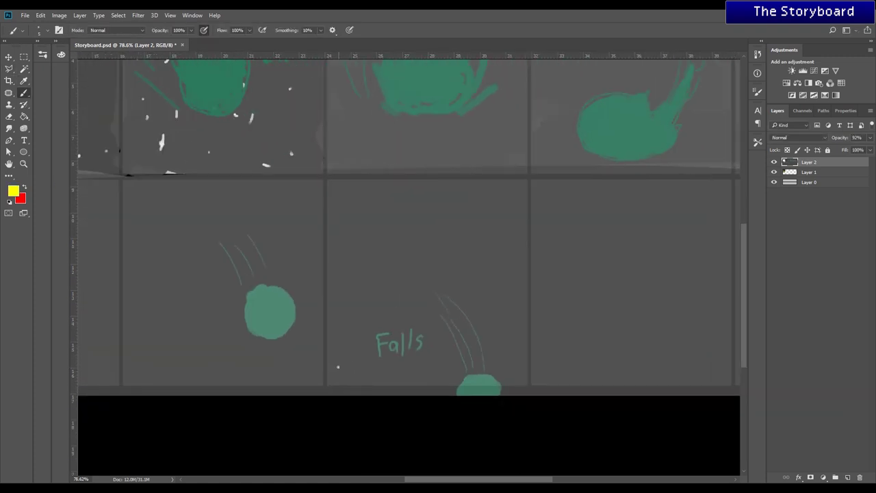
drag(338, 368, 338, 200)
drag(340, 200, 521, 200)
drag(522, 201, 522, 358)
drag(339, 371, 521, 372)
key(e)
scroll(478, 350, down, 8)
scroll(625, 353, up, 7)
key(b)
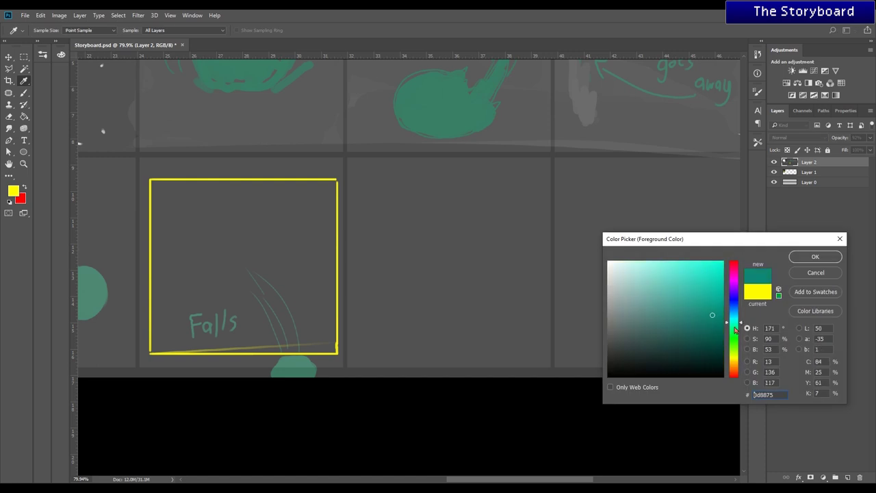
Switch the foreground colour to bright teal and draw round-tipped strands rising from the bottom of the second row's fifth panel.
click(733, 333)
click(686, 269)
click(814, 256)
drag(501, 358, 511, 340)
mouse_move(523, 316)
mouse_down()
mouse_move(534, 278)
mouse_move(510, 337)
mouse_up()
drag(466, 362, 425, 294)
drag(416, 355, 396, 303)
drag(522, 357, 351, 378)
Draw four curved strands with curled tips around the middle of the second row's last panel.
drag(405, 291, 421, 227)
drag(534, 285, 532, 233)
drag(431, 376, 430, 331)
drag(542, 371, 551, 330)
Draw a smiling face with closed eyes and pointed ears between the strands, and handwrite the character's name above it.
drag(451, 285, 452, 283)
drag(465, 321, 491, 319)
drag(473, 314, 479, 314)
drag(508, 294, 509, 317)
drag(448, 294, 449, 317)
drag(456, 303, 469, 303)
drag(488, 302, 499, 303)
scroll(426, 225, up, 3)
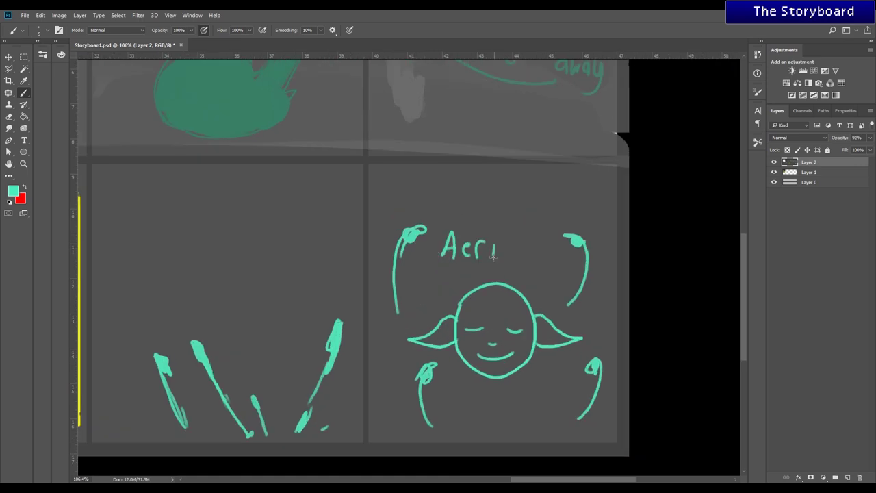
drag(506, 236, 525, 261)
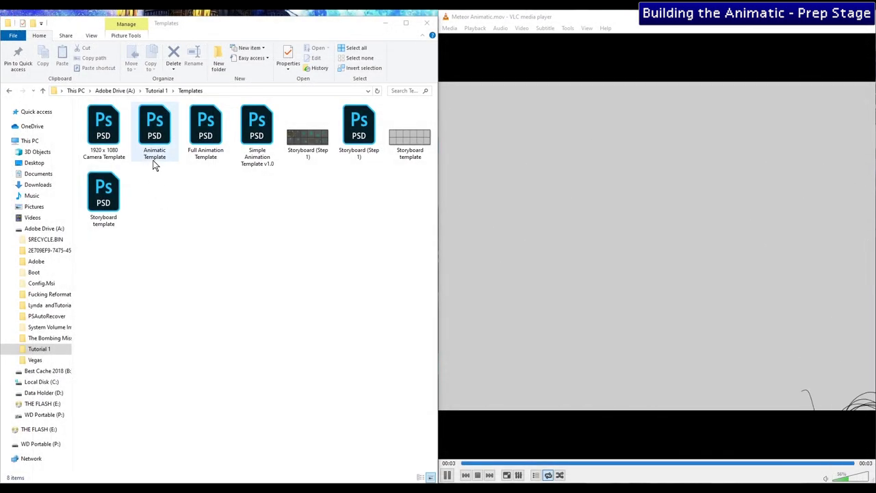
Create a new 1280 x 720 pixel document at 300 pixels/inch, RGB 8 bit, with a custom light grey background.
double_click(154, 164)
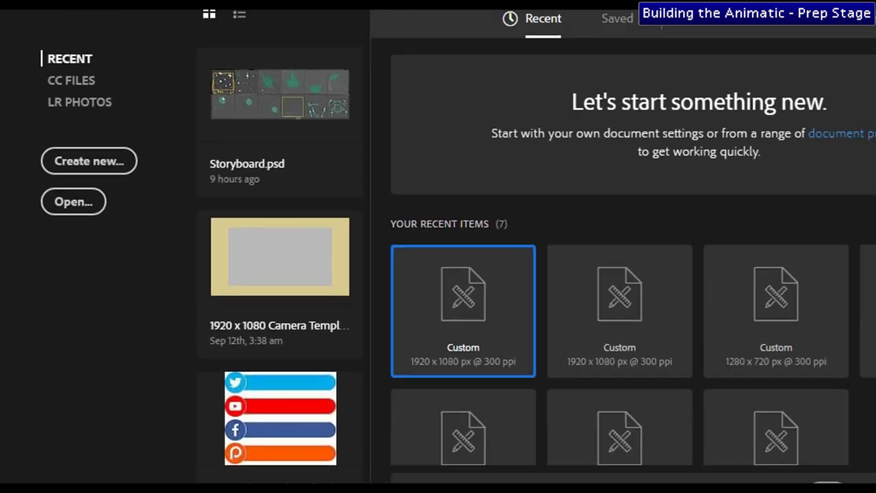
key(ctrl+n)
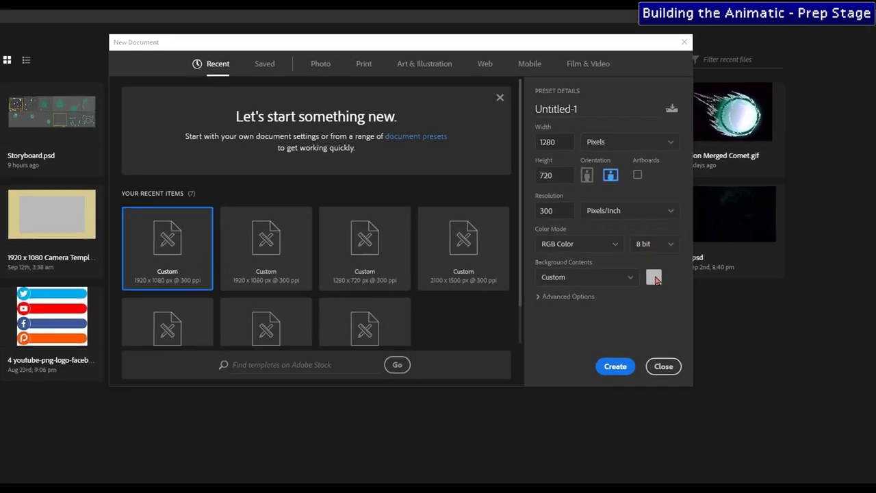
click(654, 404)
drag(675, 243, 300, 197)
drag(237, 238, 215, 240)
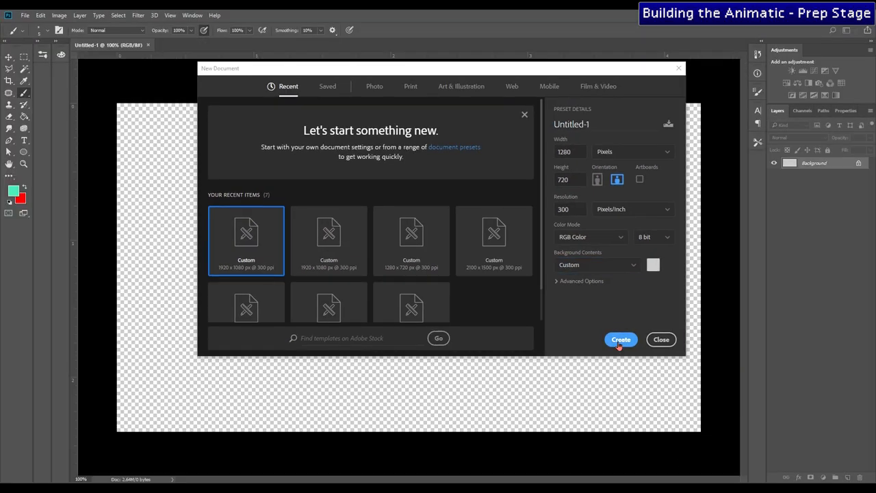
click(621, 340)
key(x)
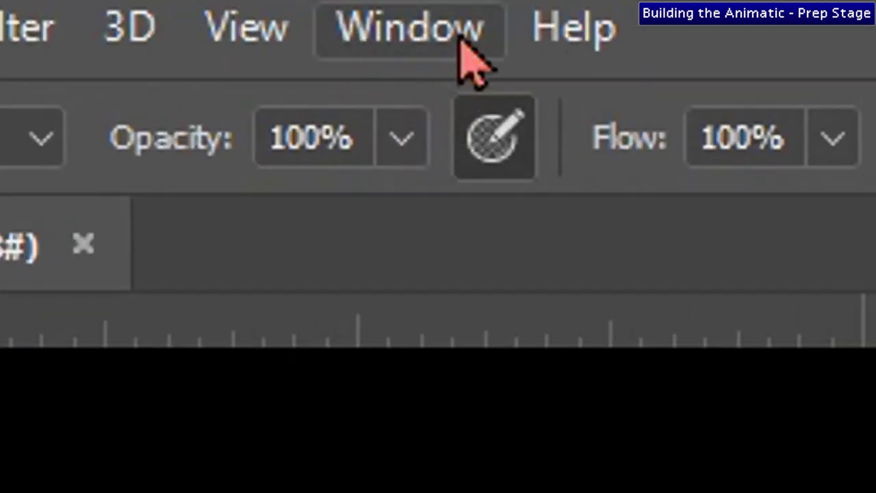
Show the Timeline and create a video timeline for the document.
click(460, 39)
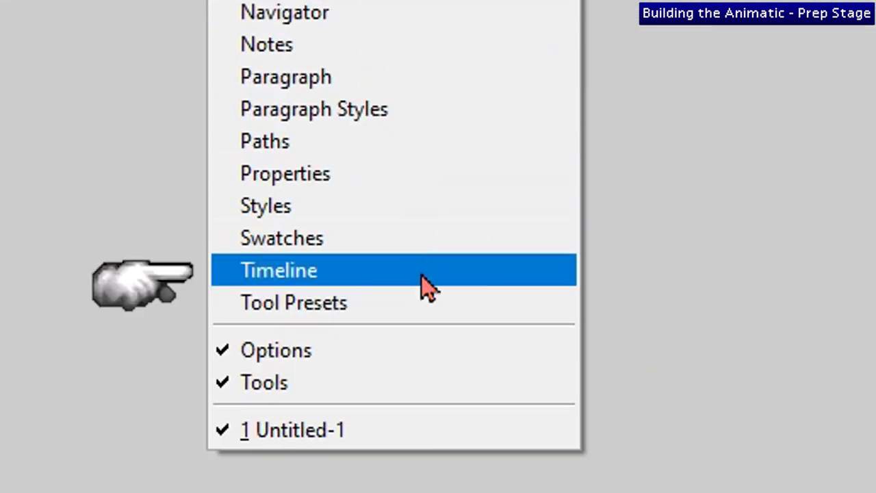
click(421, 275)
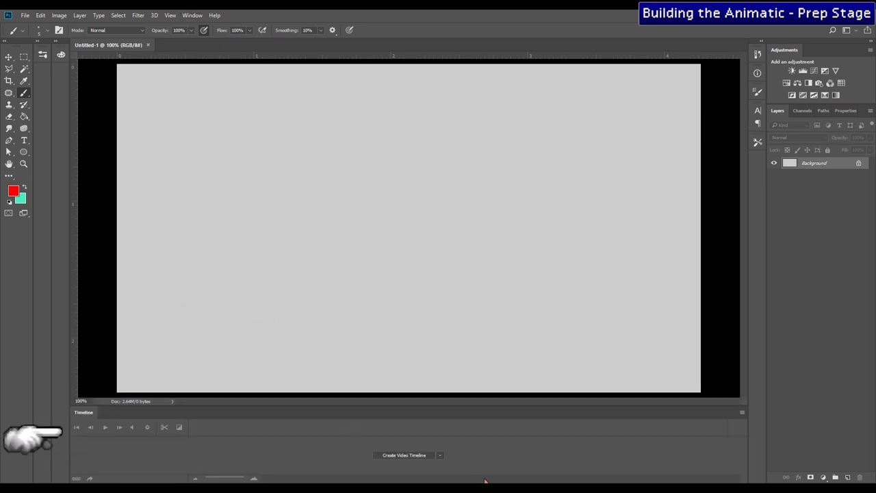
click(441, 458)
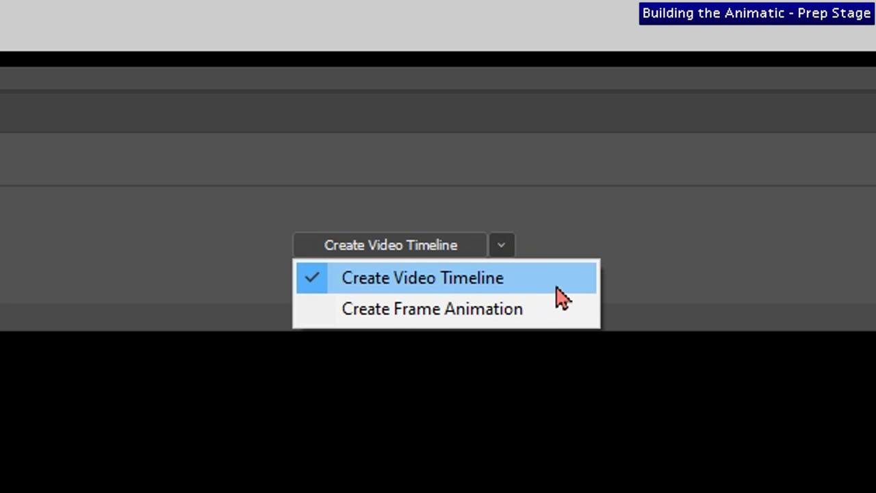
click(556, 288)
click(358, 249)
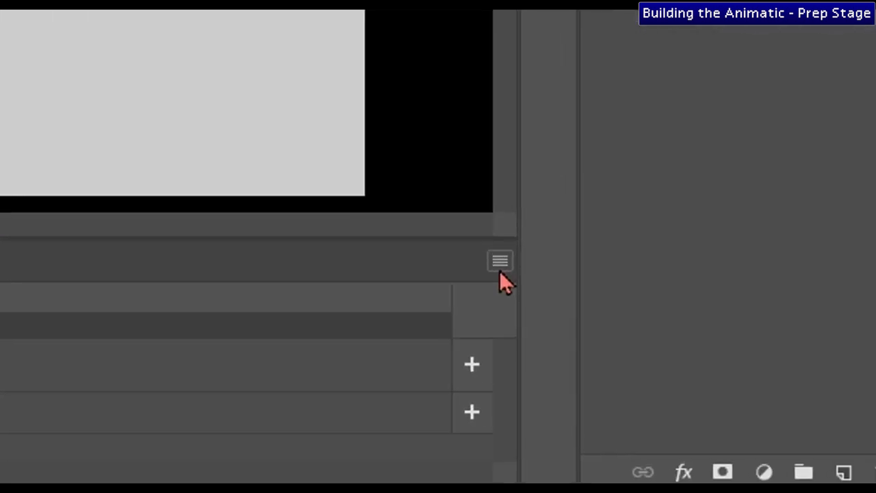
Set the timeline frame rate to 24 fps.
click(499, 268)
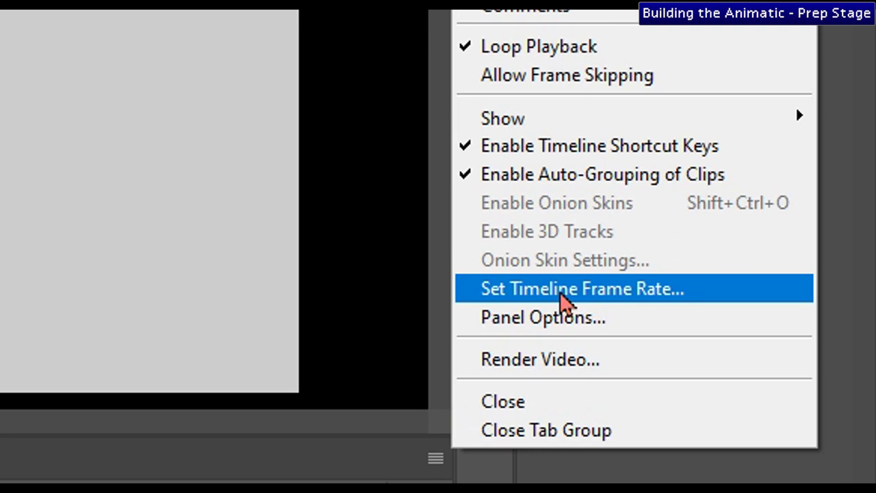
click(562, 293)
text(24)
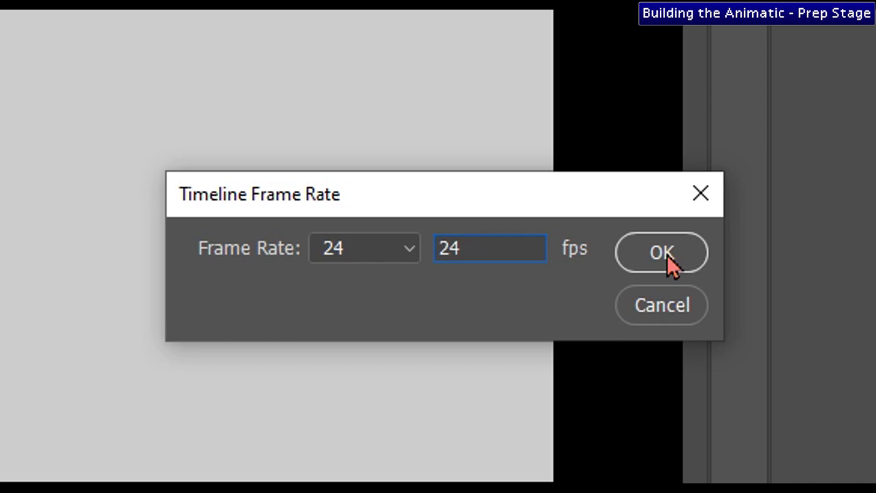
click(664, 253)
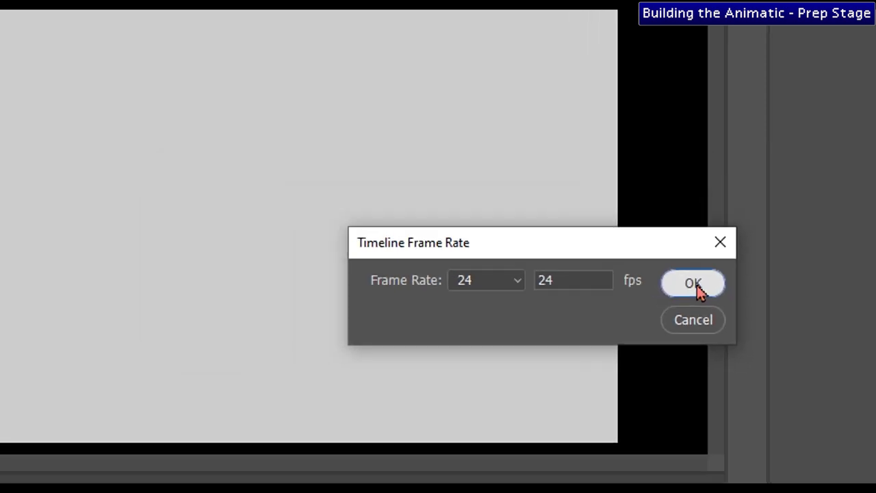
Convert the Background into a regular layer, rename it "background" and lock it completely.
right_click(812, 165)
key(Escape)
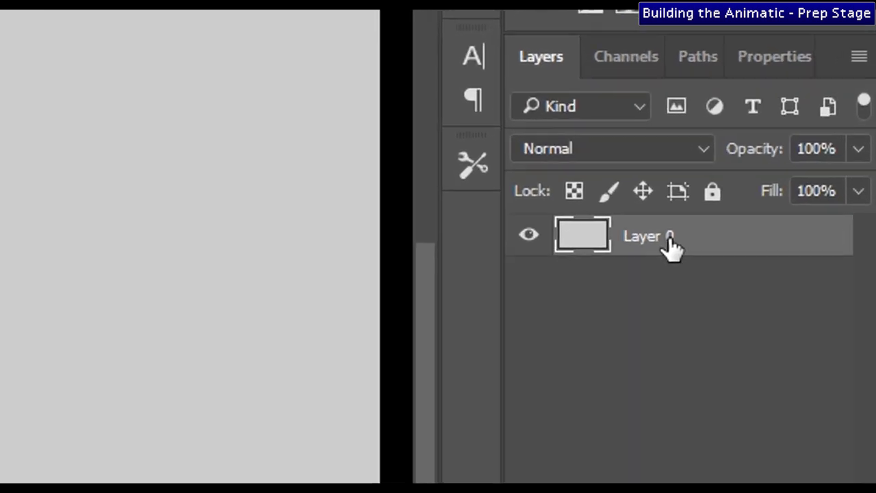
double_click(761, 191)
text(background)
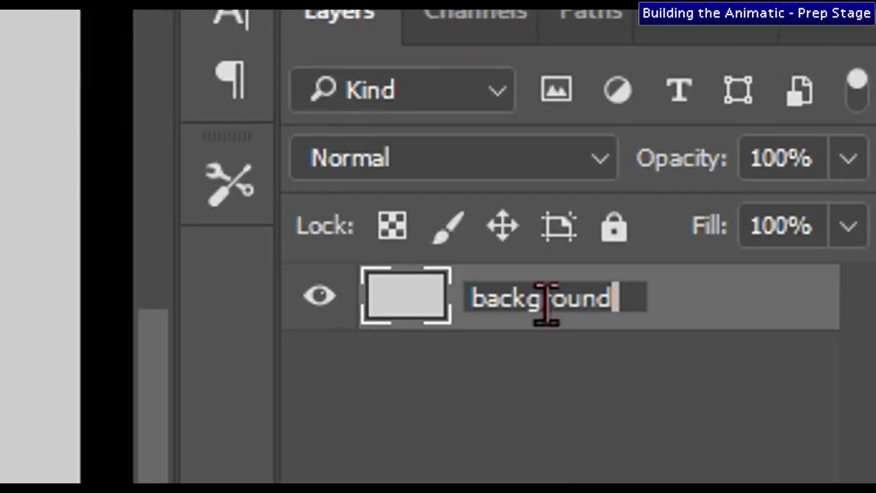
key(Return)
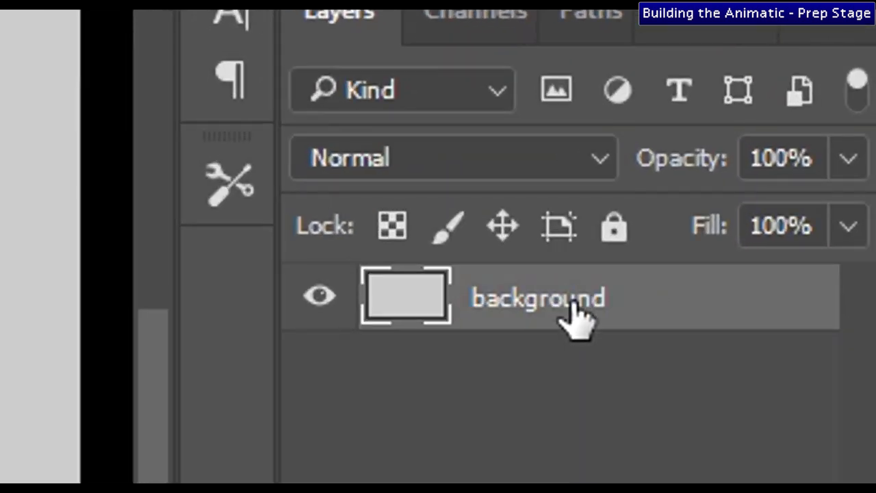
click(614, 229)
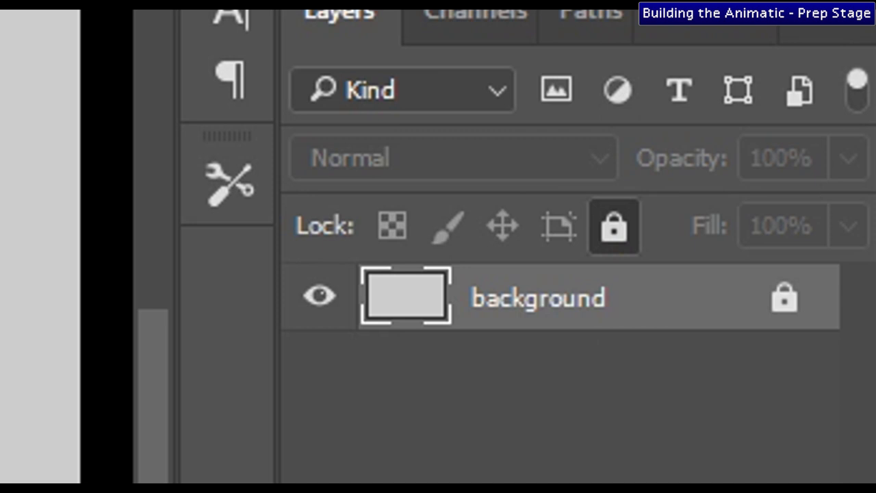
Add an empty layer above the background layer and magnify the timeline to show individual frames.
key(ctrl+alt+shift+n)
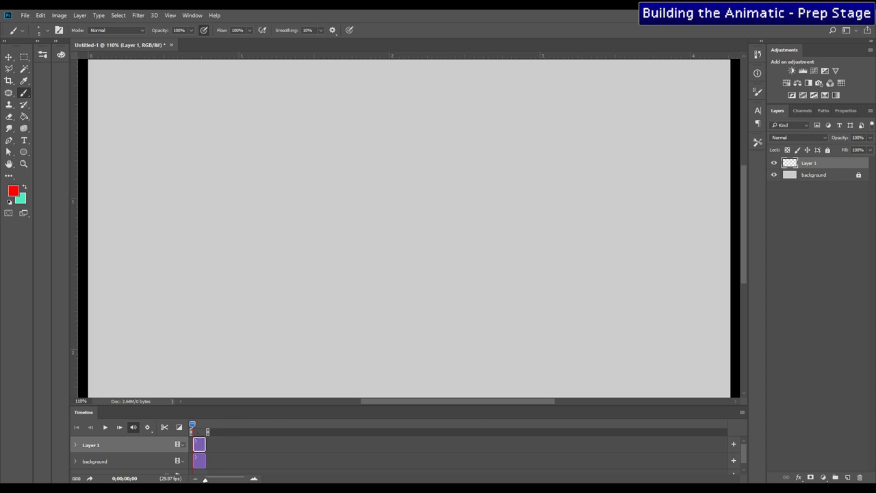
drag(205, 479, 244, 479)
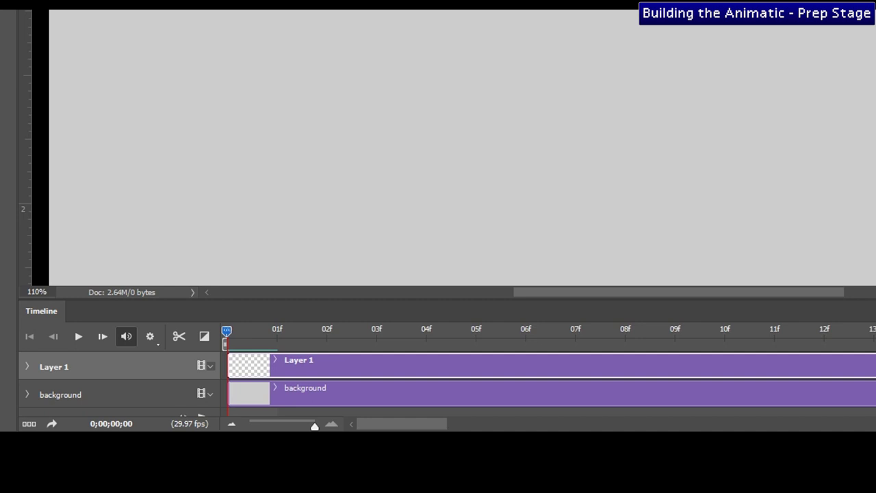
mouse_move(233, 334)
mouse_down()
mouse_move(319, 342)
mouse_move(238, 347)
mouse_up()
drag(387, 424, 358, 415)
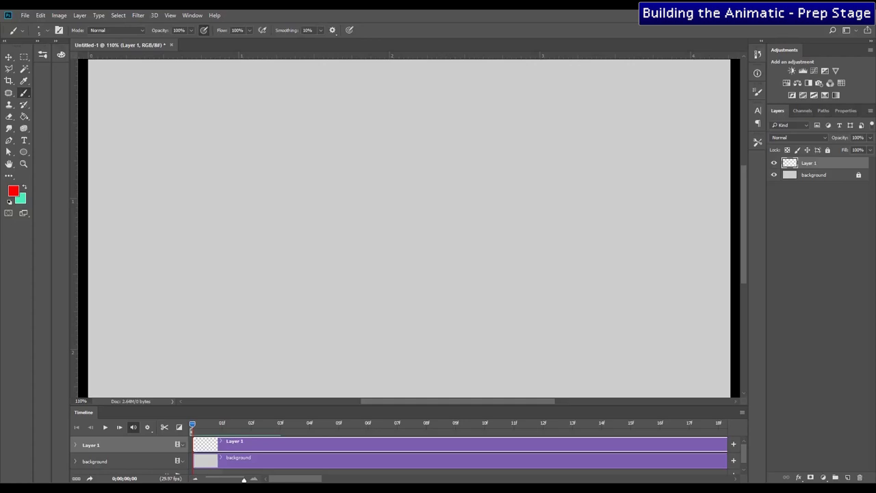
Open the keyboard shortcut editor for Panel Menus and expand the Timeline (Video) commands to the Go To entries.
click(41, 16)
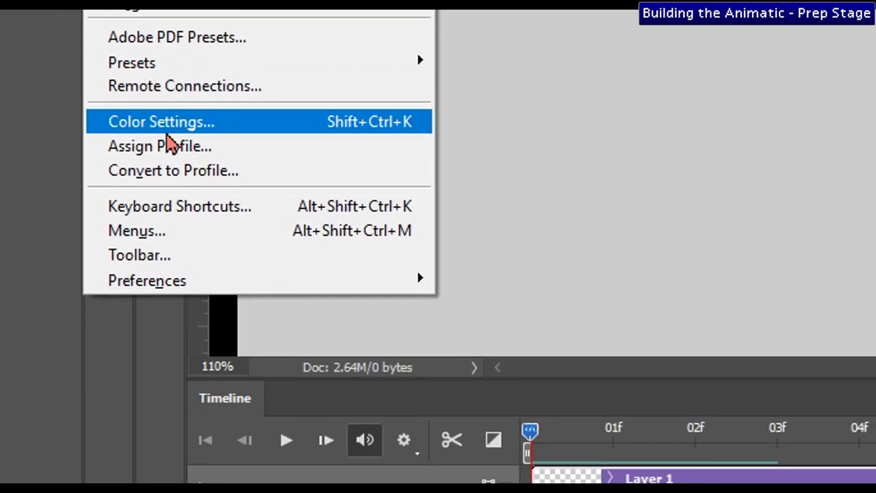
click(190, 207)
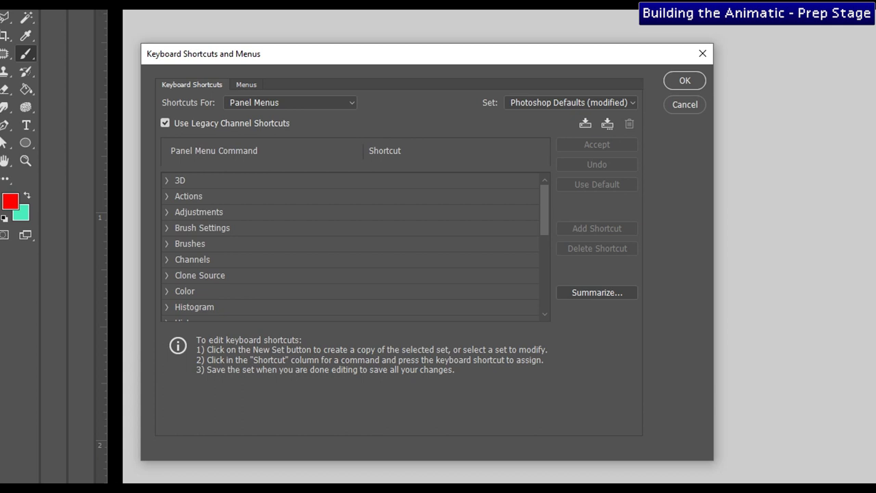
click(323, 104)
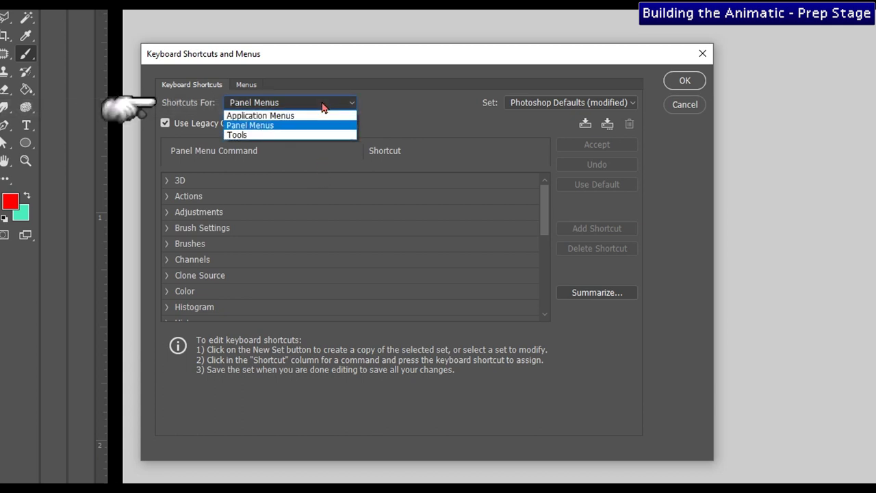
click(299, 128)
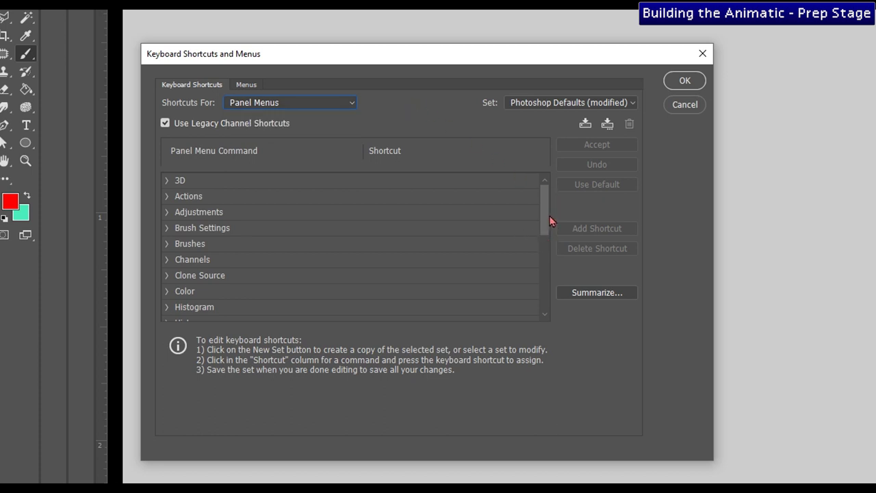
drag(543, 226, 537, 297)
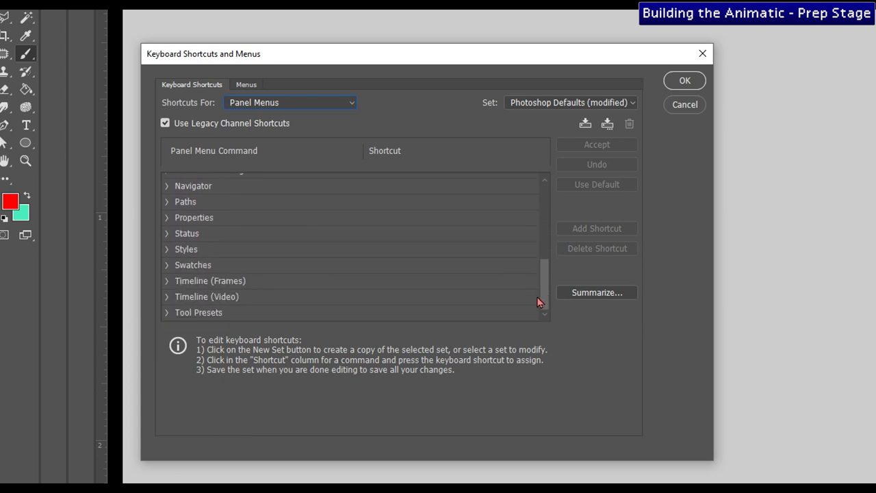
click(164, 300)
drag(544, 221, 545, 238)
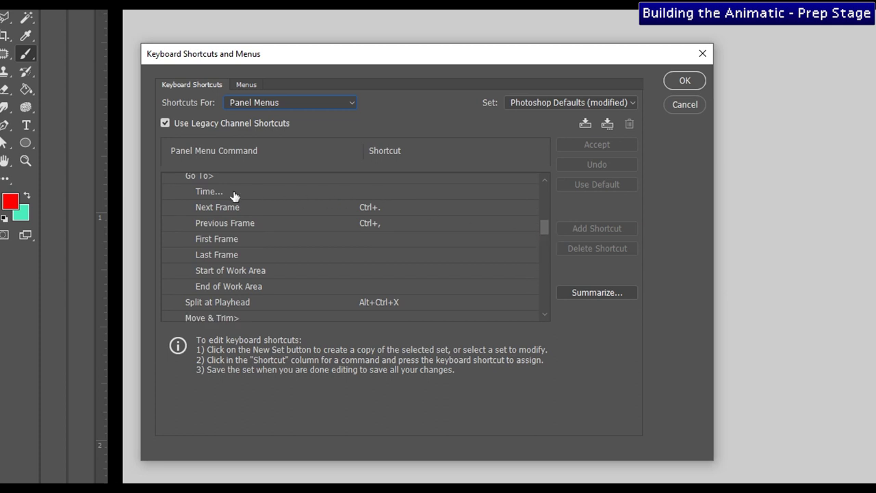
Review the shortcuts for Next Frame, Previous Frame, Split at Playhead and Enable Onion Skins, then accept and close the shortcut editor.
click(183, 209)
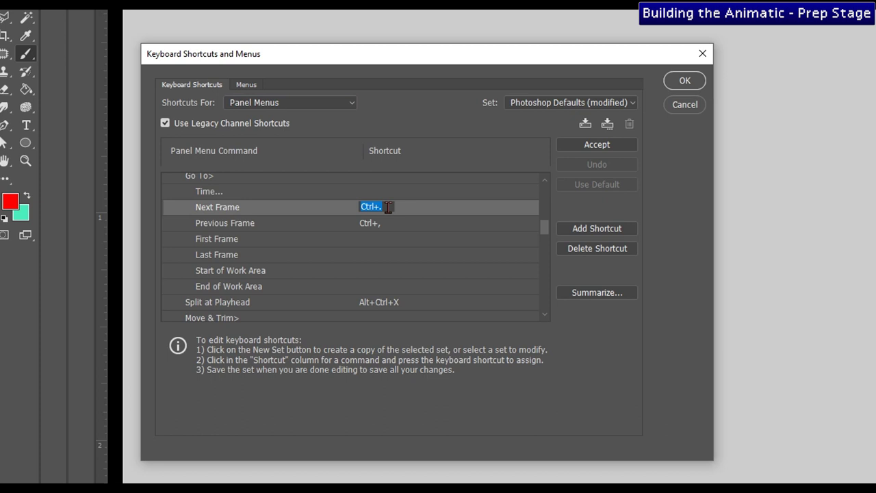
click(186, 227)
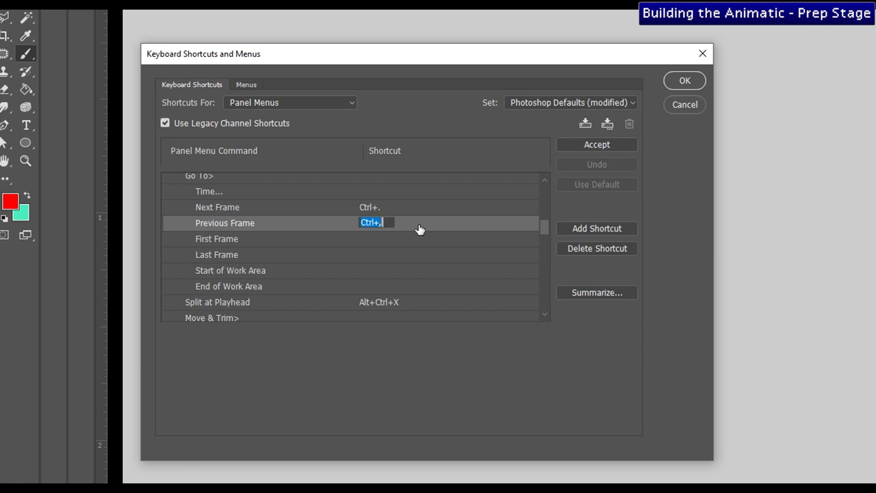
click(545, 230)
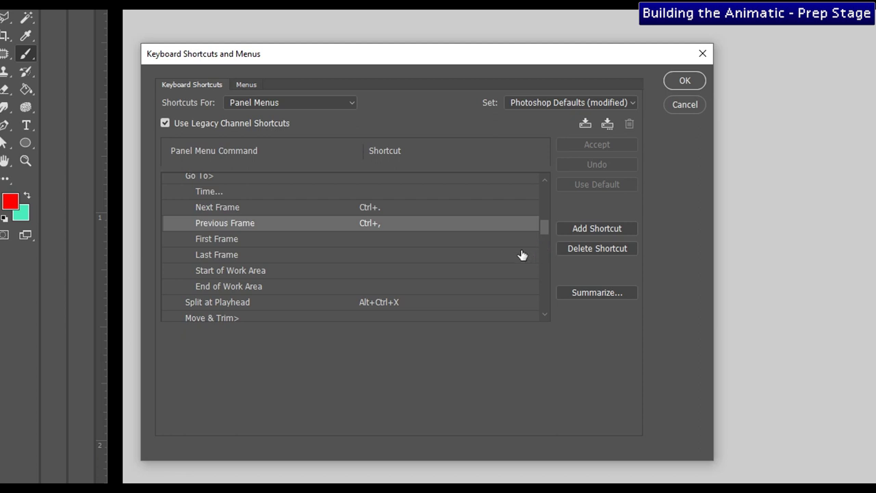
click(172, 303)
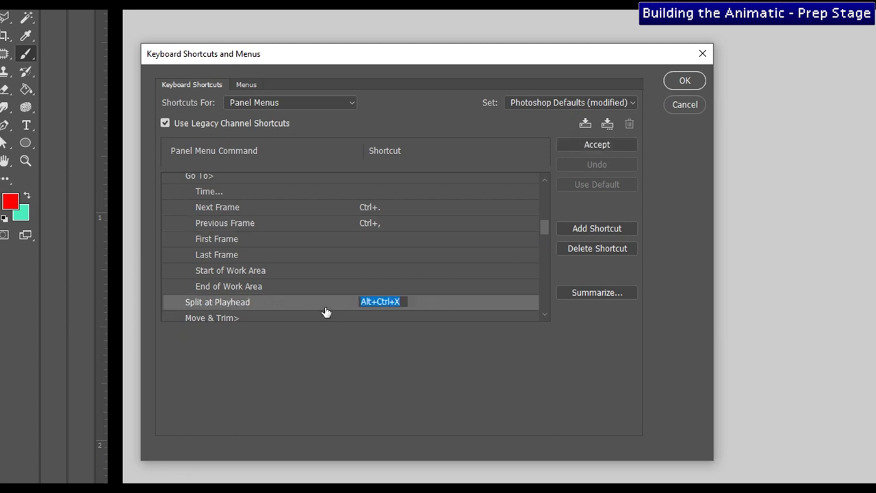
drag(547, 235, 542, 302)
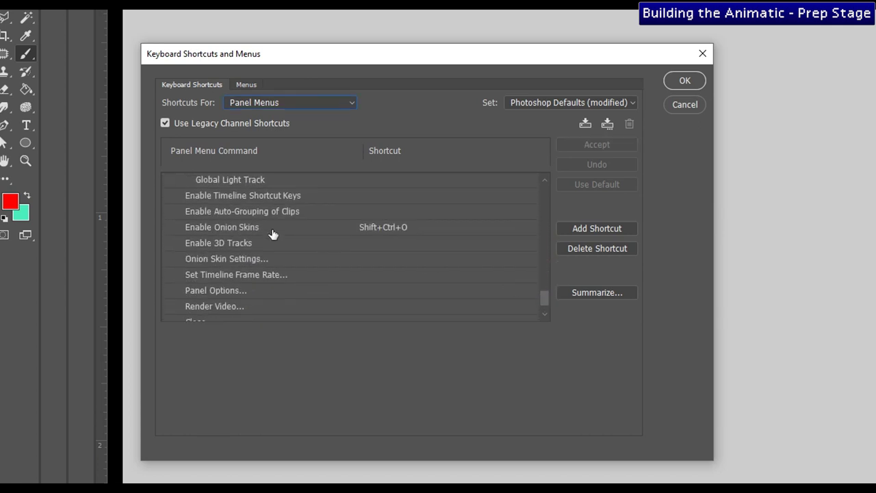
click(178, 234)
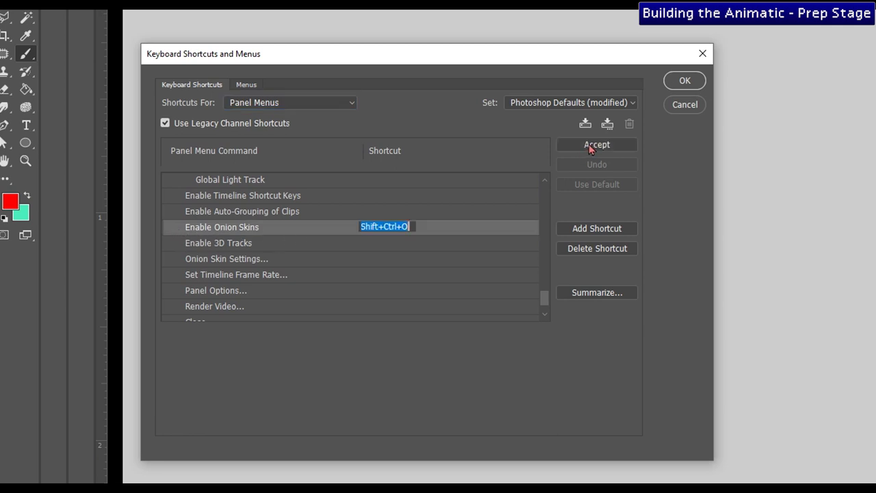
click(686, 81)
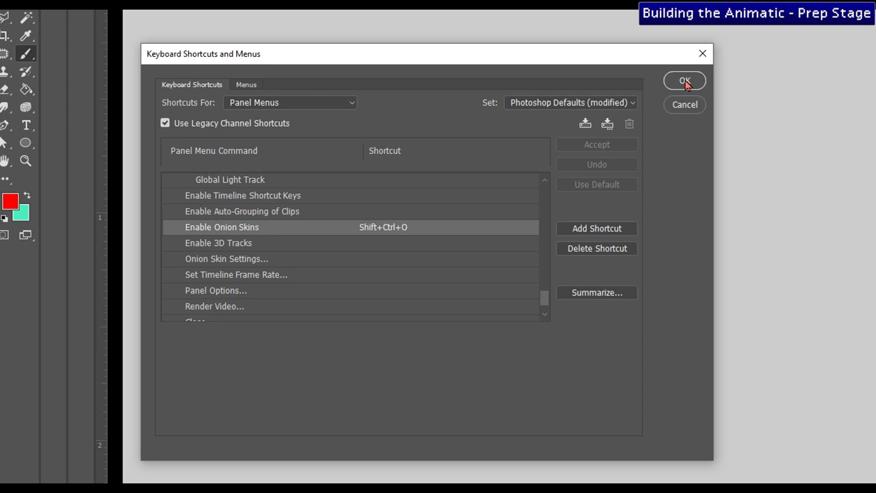
click(686, 81)
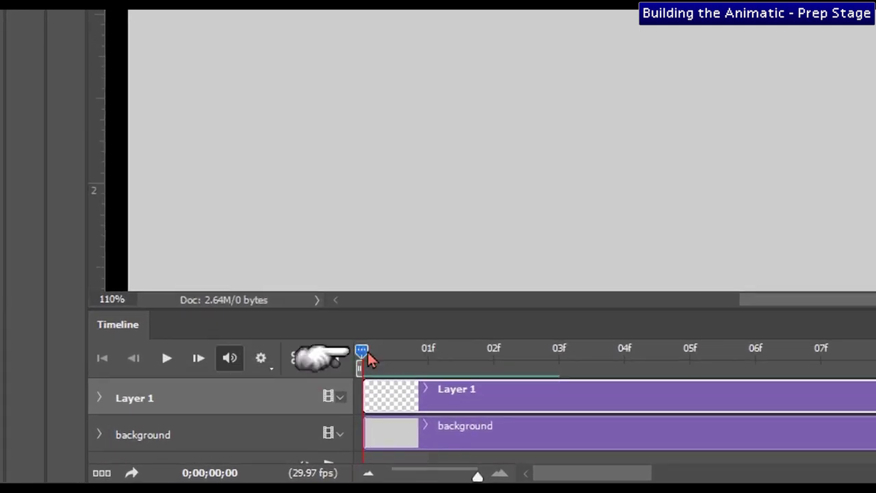
Advance the playhead one frame from the timeline start and split Layer 1 at the playhead.
mouse_move(360, 362)
mouse_down()
mouse_move(407, 357)
mouse_move(358, 358)
mouse_up()
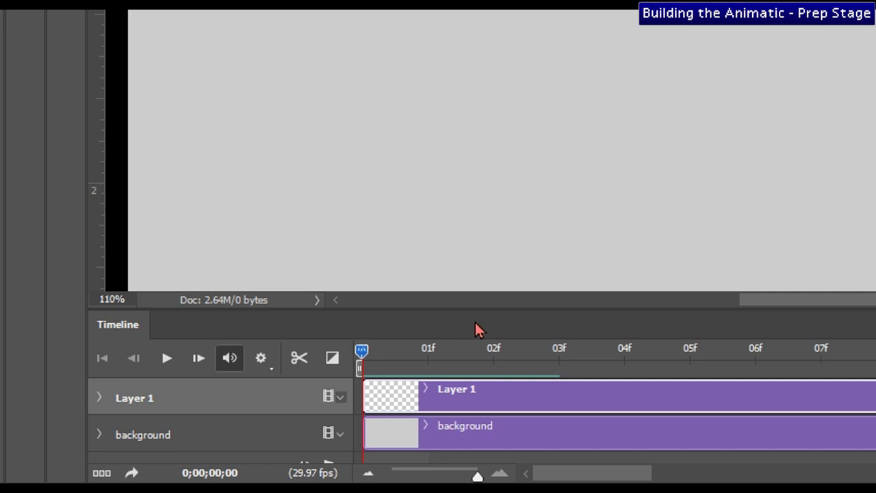
key(Right)
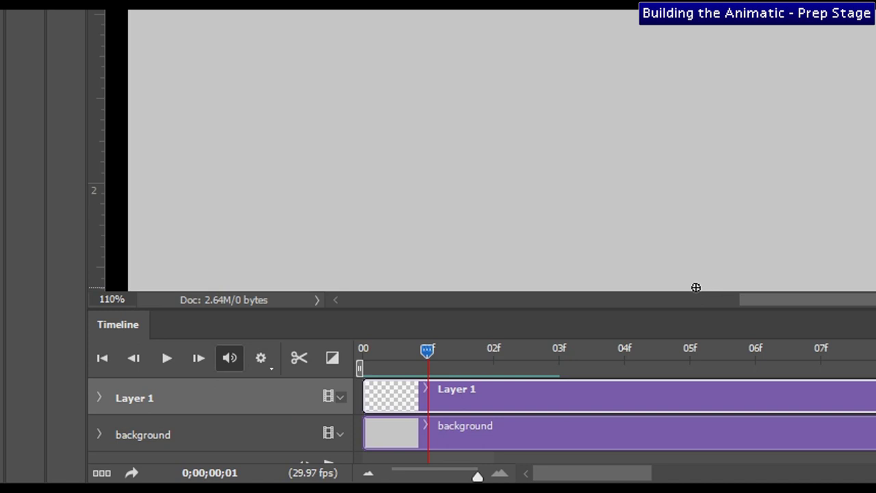
key(ctrl+k)
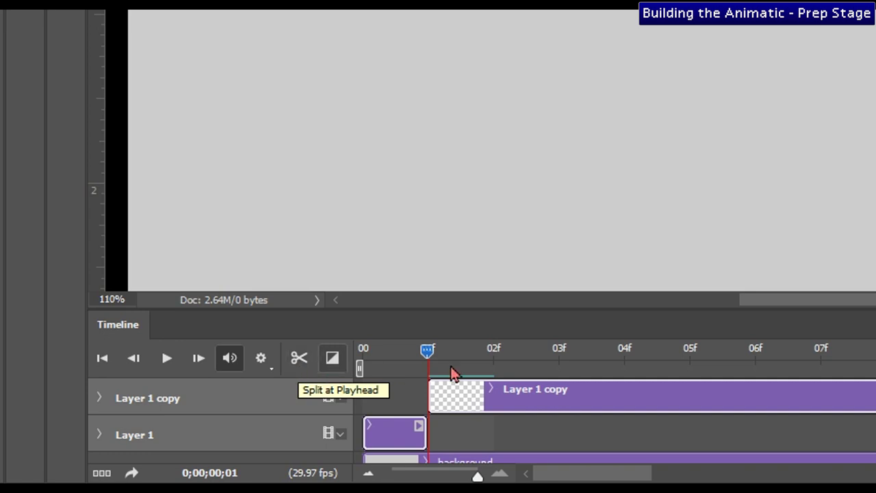
Move the Layer 1 copy clip onto Layer 1's track so both clips share one video group.
key(ctrl+minus)
click(539, 403)
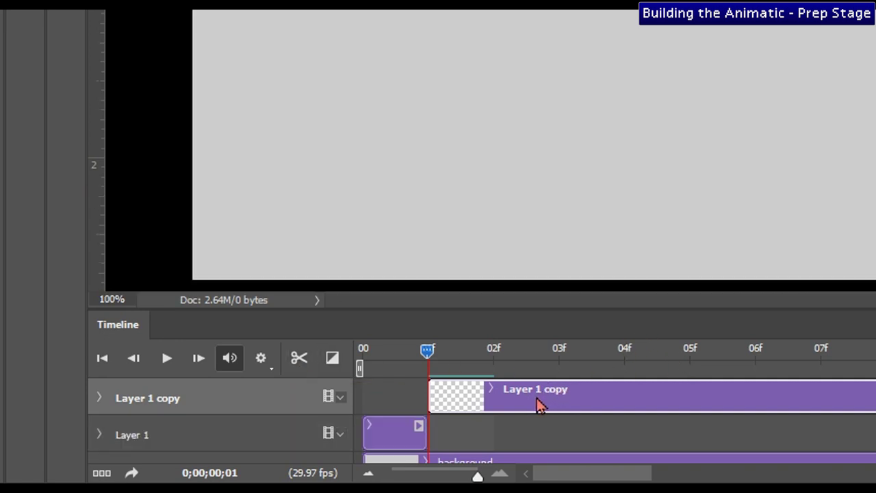
drag(590, 404, 589, 441)
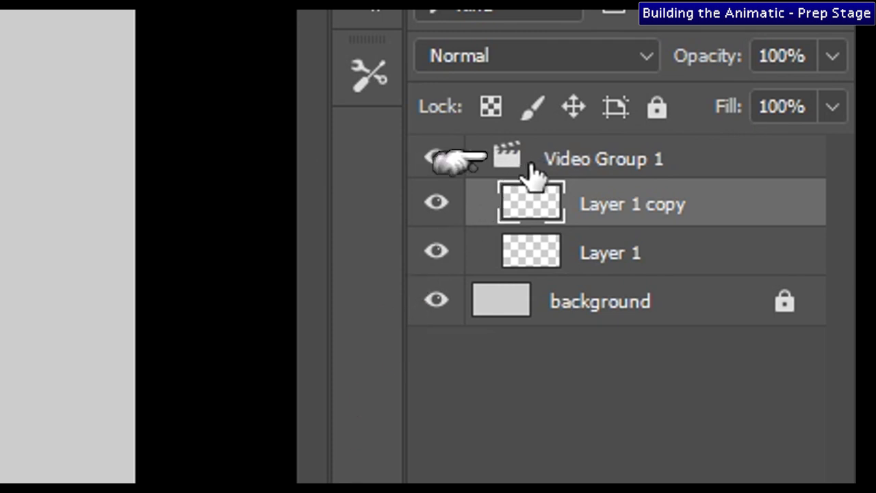
Rename the video group as Meteor Sketch.
double_click(619, 168)
text(Meteor Ske)
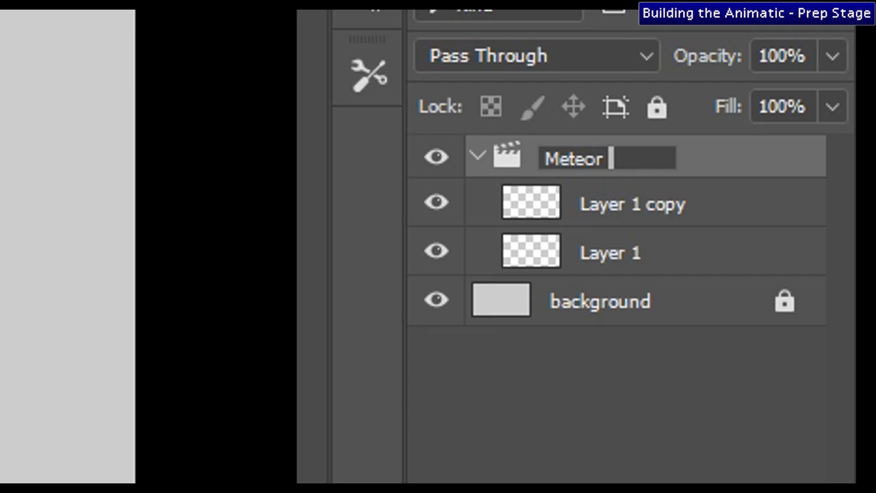
text(tch)
key(Return)
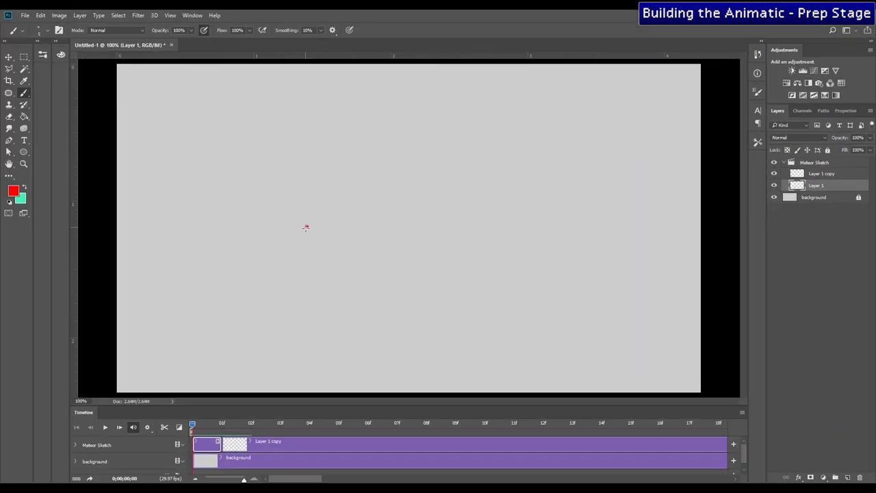
Draw a rough red circle on Layer 1 in the first frame and another farther right on Layer 1 copy in the next.
mouse_move(306, 228)
mouse_down()
mouse_move(340, 207)
mouse_move(312, 271)
mouse_move(307, 226)
mouse_up()
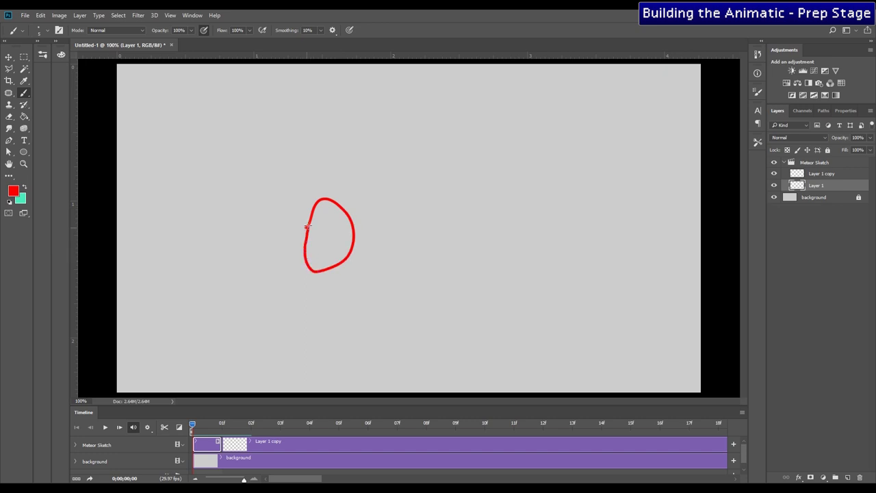
key(Right)
click(243, 446)
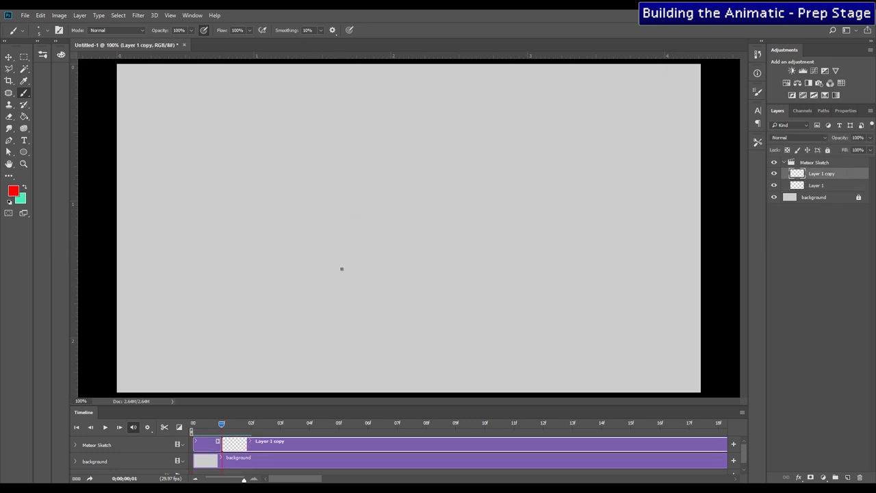
mouse_move(395, 207)
mouse_down()
mouse_move(436, 240)
mouse_move(385, 230)
mouse_move(392, 199)
mouse_up()
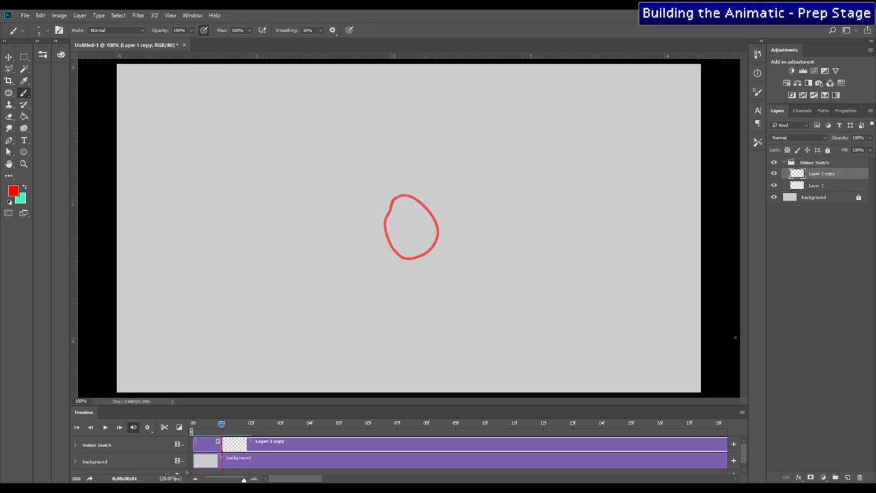
Step back and forth between the first two frames to compare the circle's positions.
key(Left)
key(Right)
key(Left)
key(Right)
key(Left)
Try to paint on the canvas with the selected layer's clip away from the playhead.
double_click(819, 174)
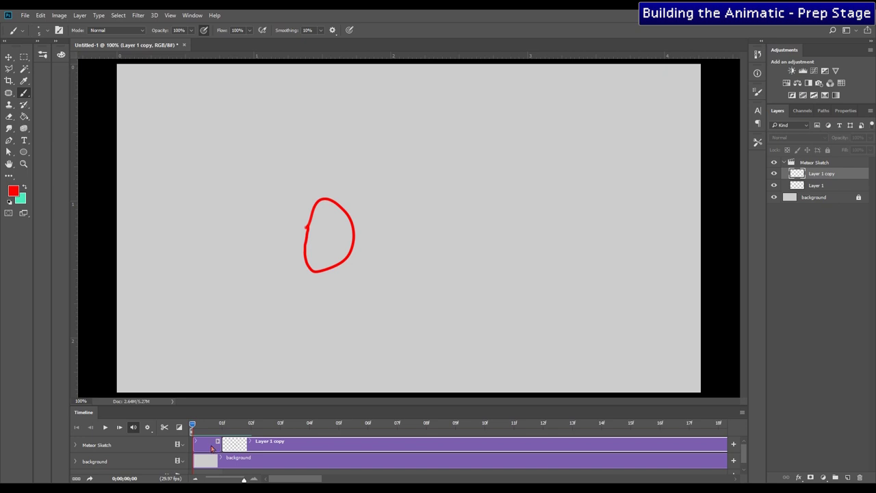
click(204, 444)
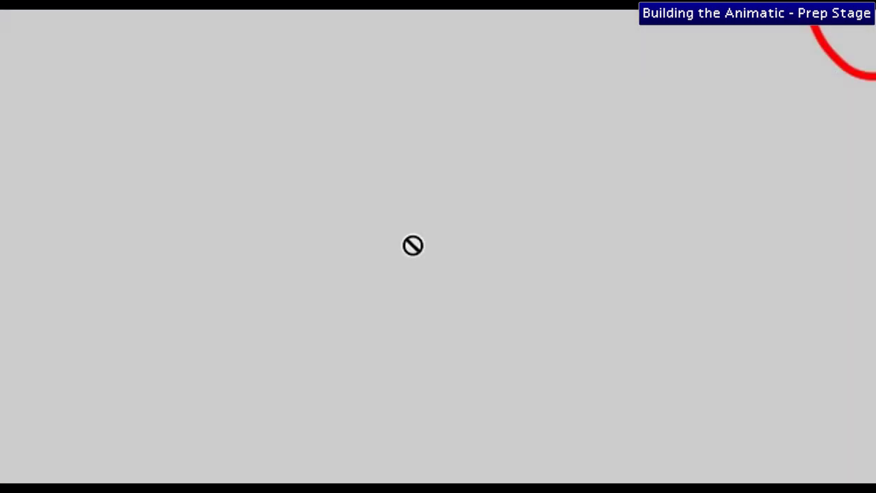
click(413, 245)
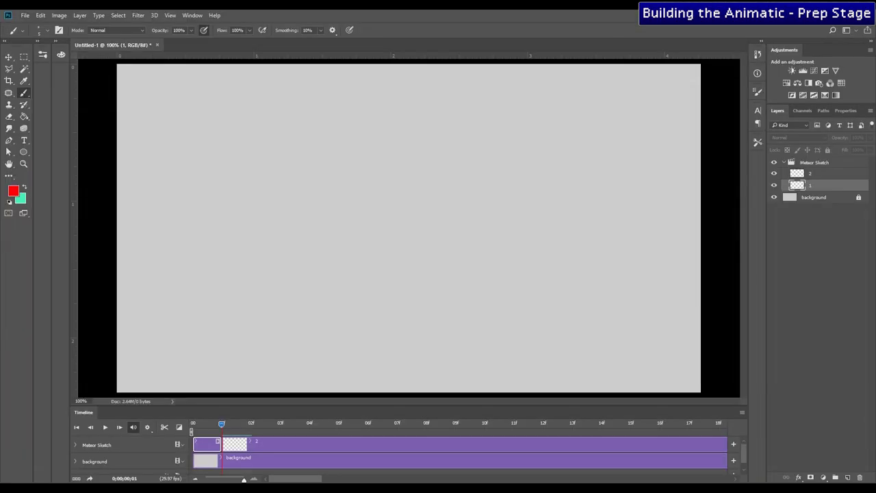
Rename Layer 1 copy in the Meteor Sketch group as 2.
key(ctrl+j)
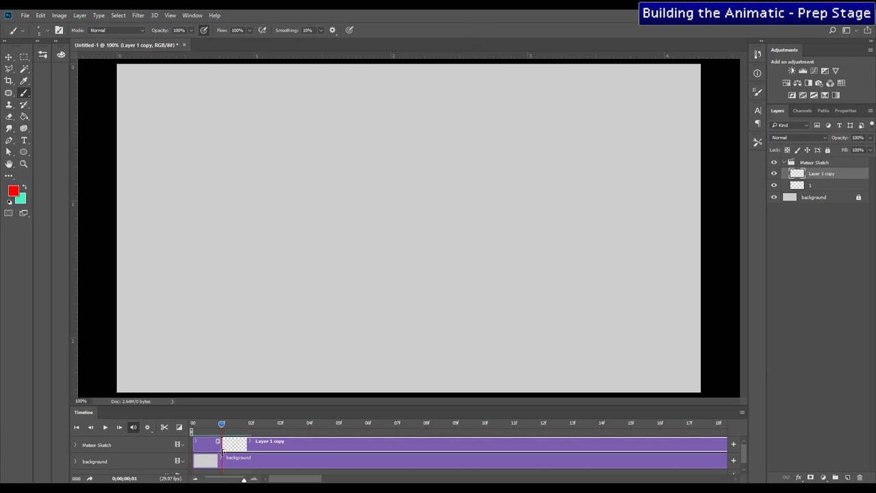
double_click(820, 175)
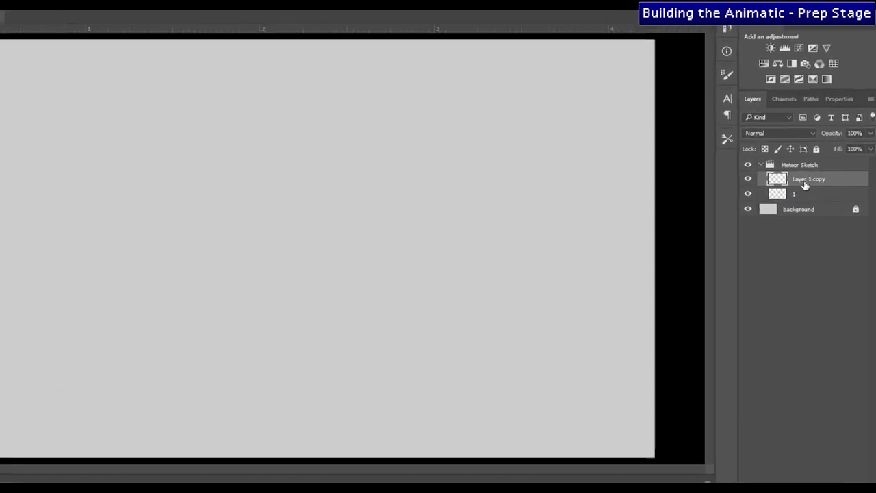
text(2)
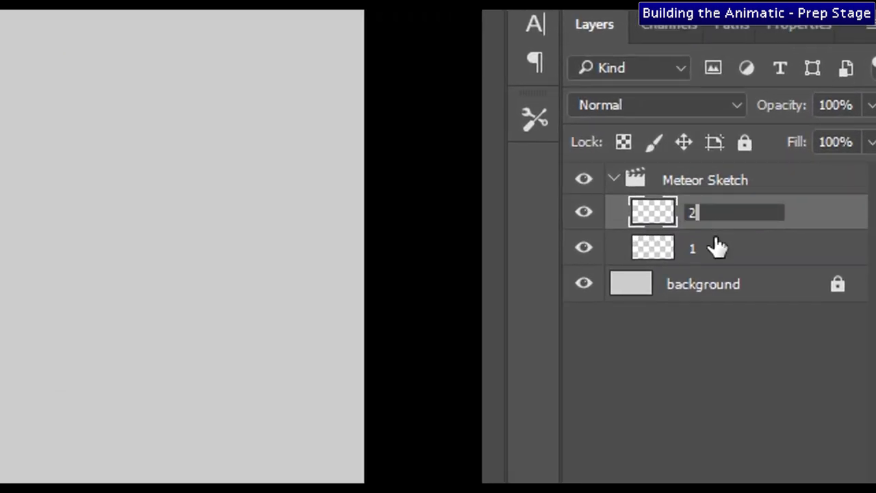
key(Return)
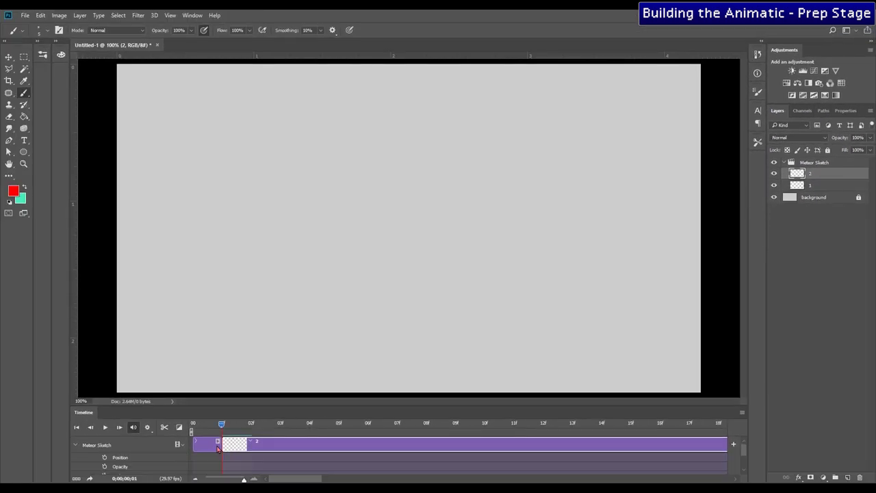
Select the first clip and confirm the onion skin options with Multiply as the blend mode.
click(218, 445)
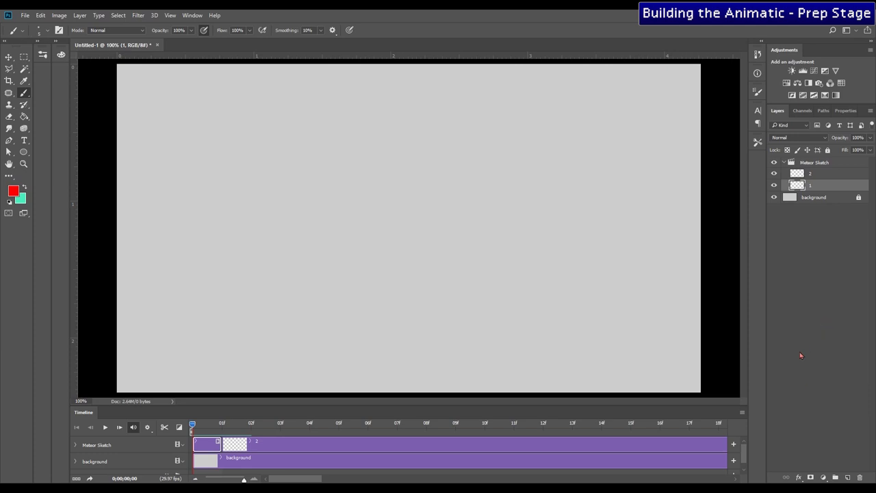
click(742, 413)
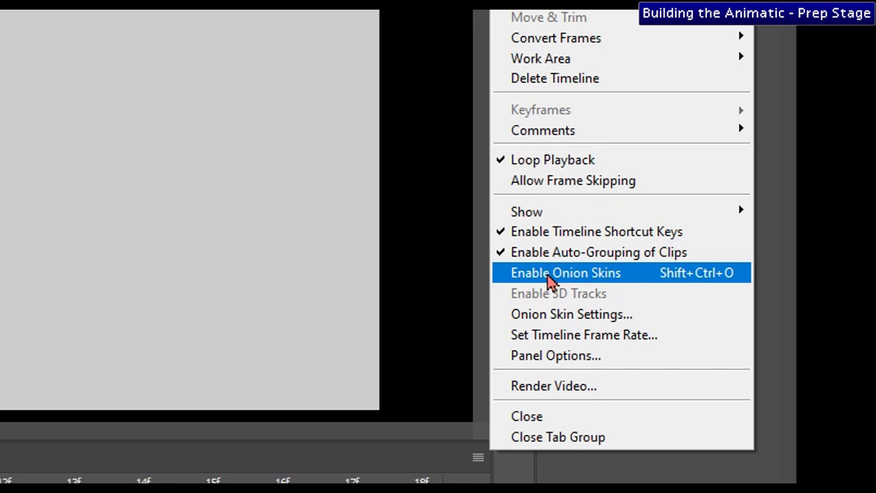
click(572, 314)
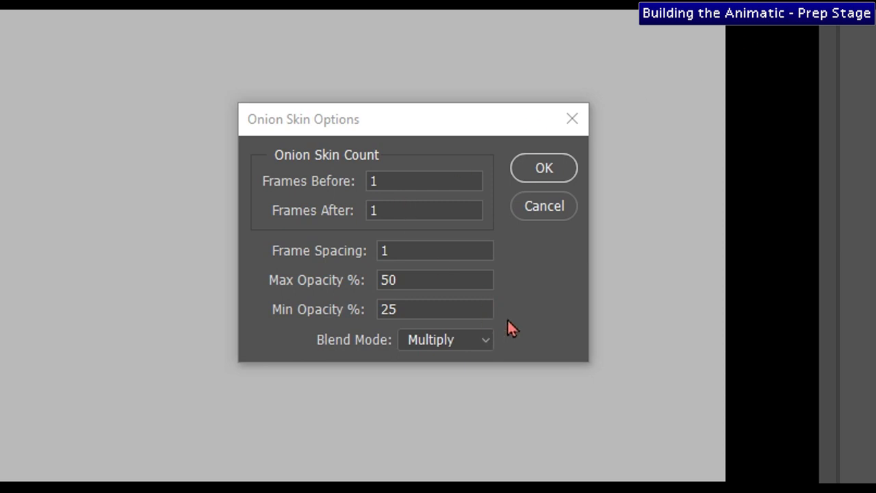
click(478, 344)
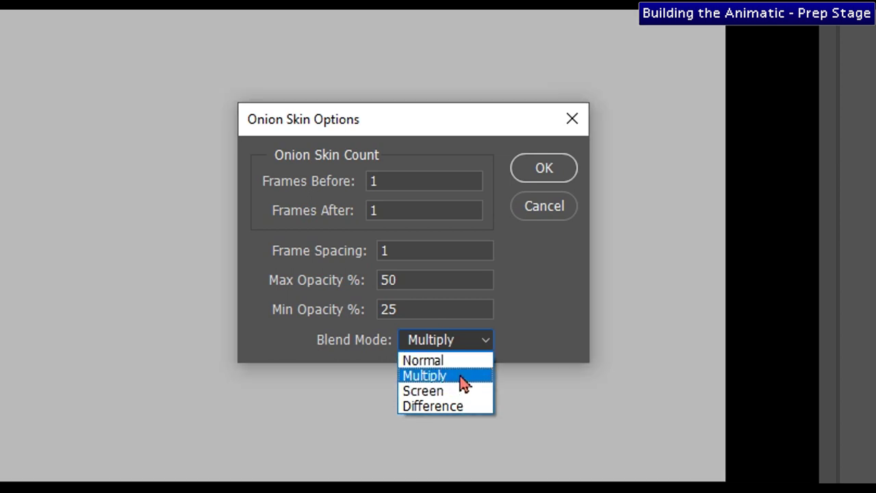
click(460, 376)
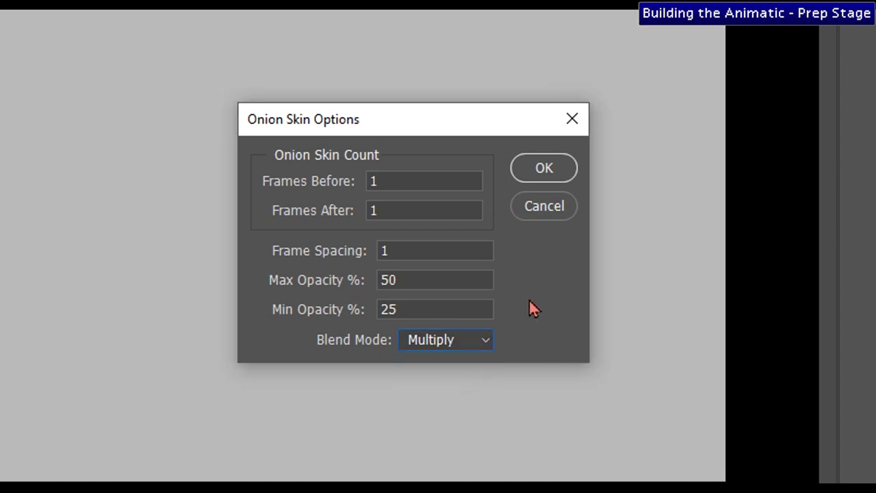
click(541, 171)
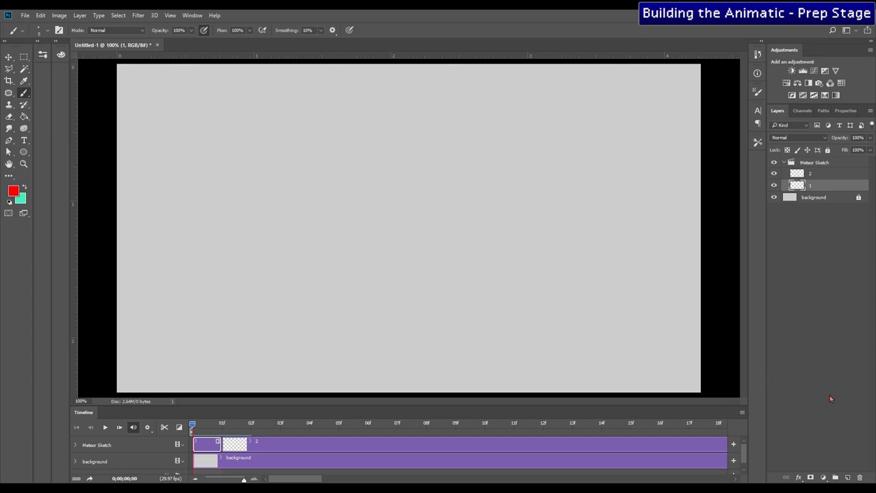
Build one-frame blank clips in the Meteor Sketch group by duplicating the current clip at every frame from 02f to 11f.
key(Right)
key(Right)
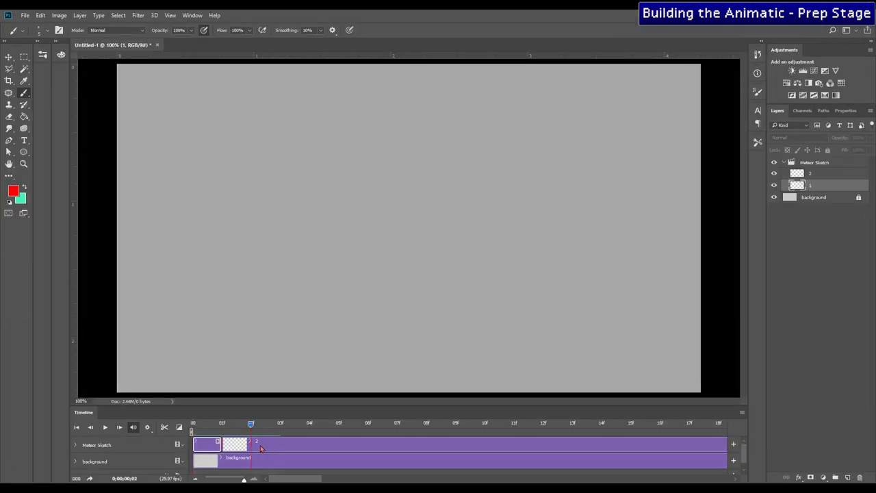
key(ctrl+j)
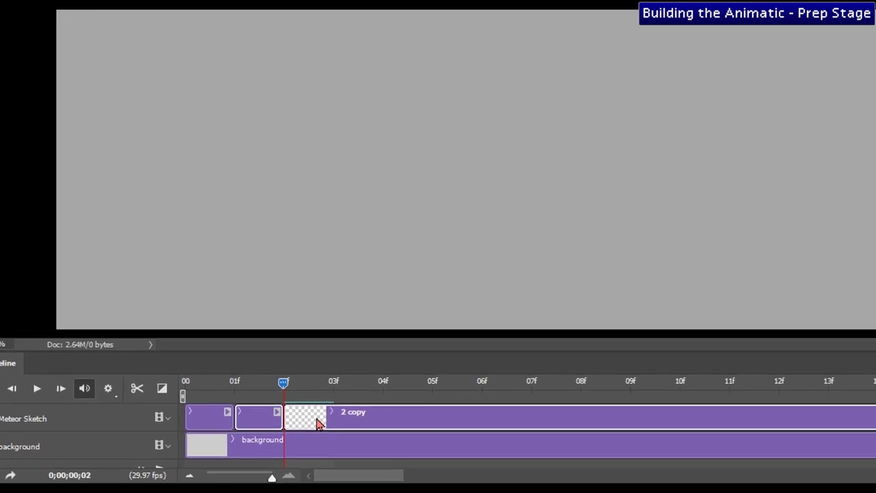
key(Right)
key(ctrl+j)
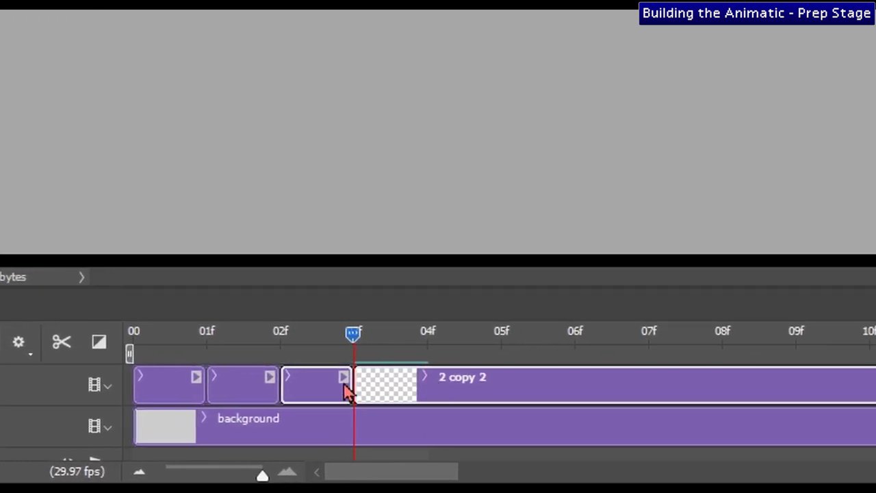
key(Right)
key(ctrl+j)
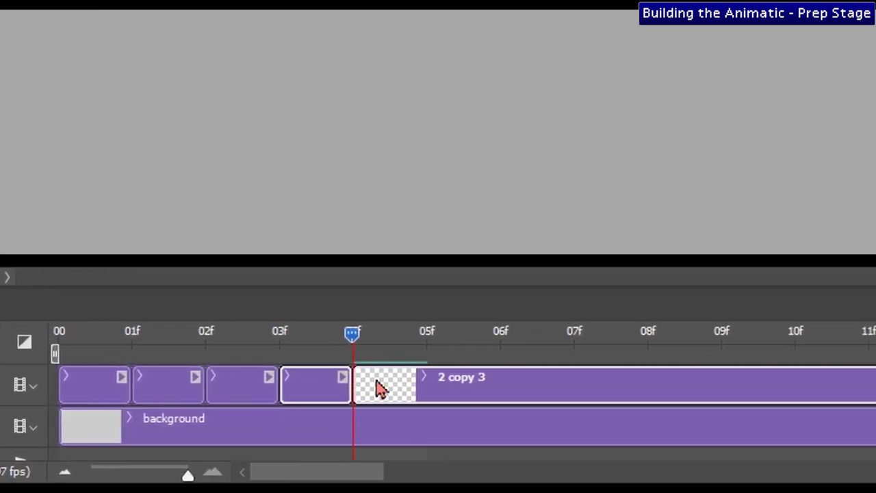
key(Right)
key(ctrl+j)
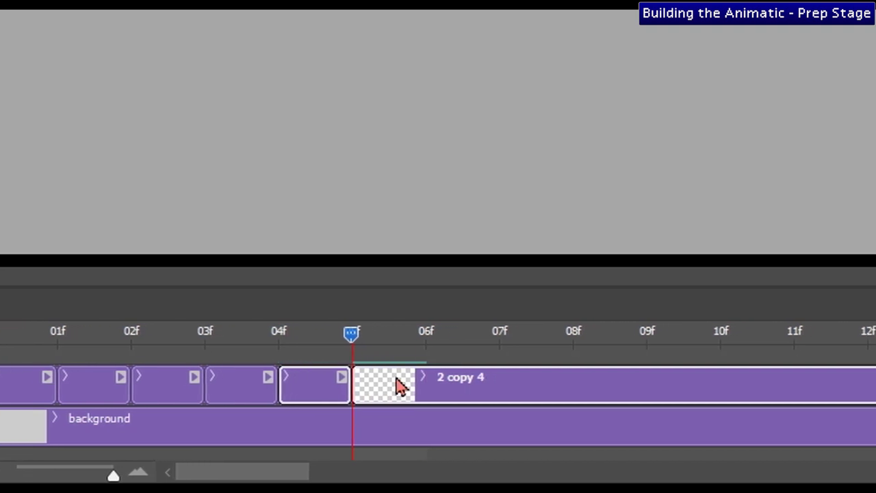
key(Right)
key(ctrl+j)
key(Right)
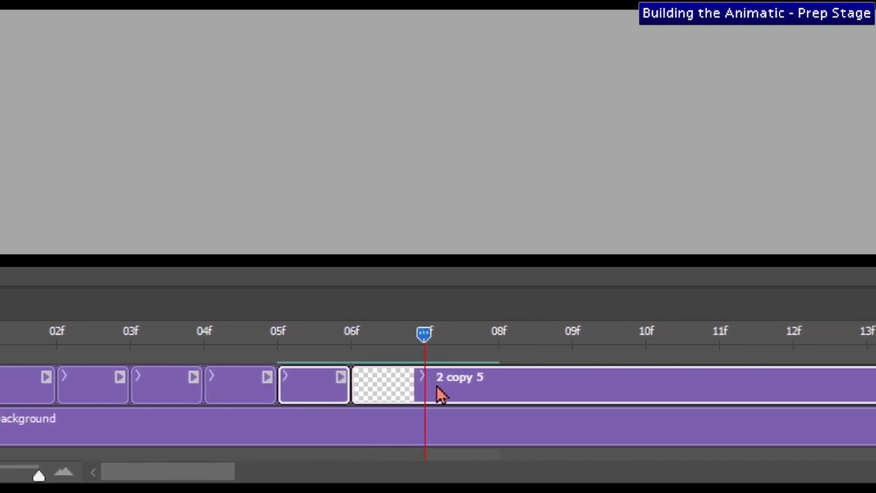
key(ctrl+j)
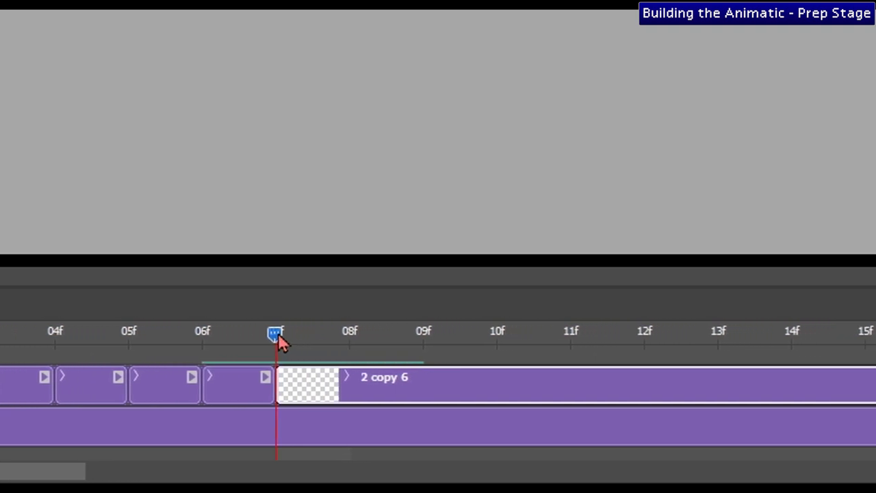
key(Right)
key(Right)
key(Left)
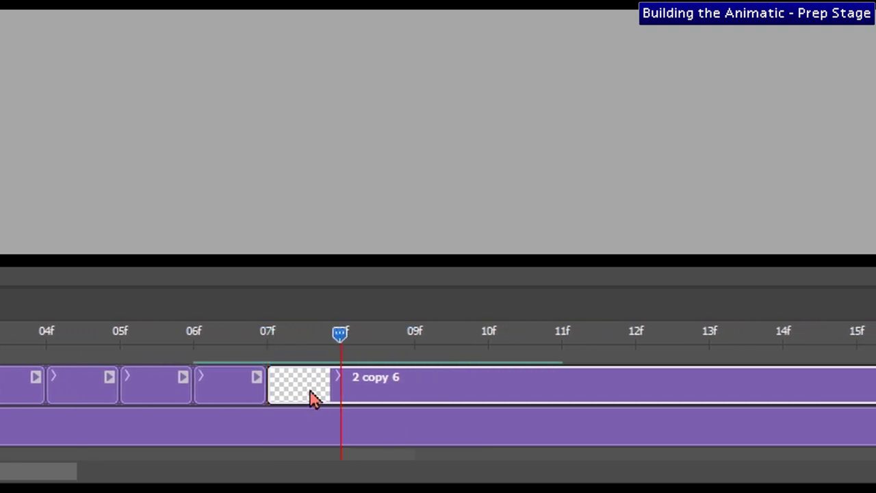
key(ctrl+j)
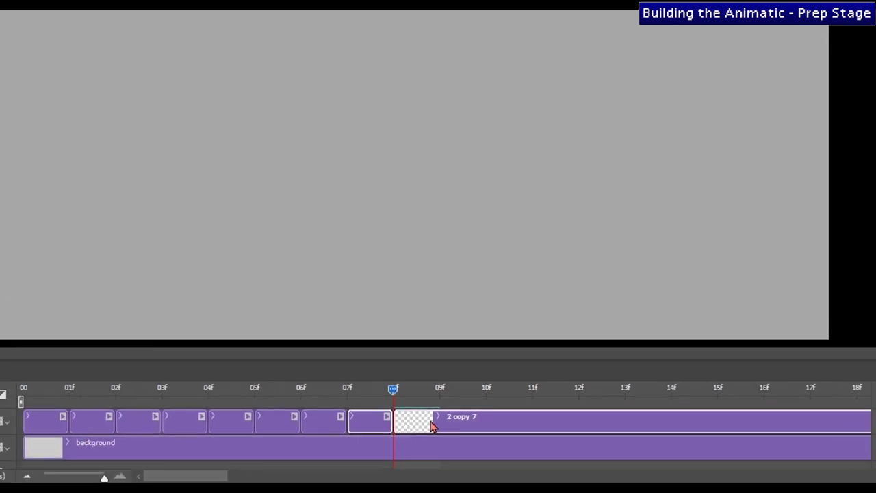
key(Right)
key(ctrl+j)
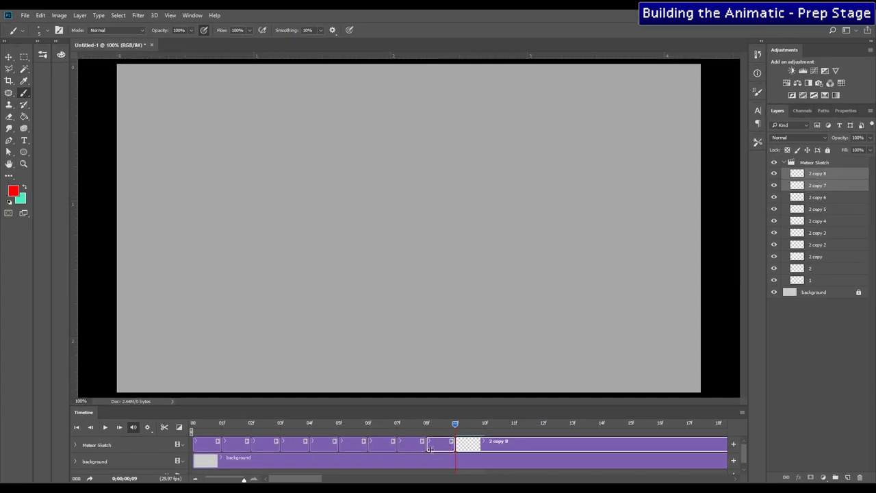
key(Right)
key(ctrl+j)
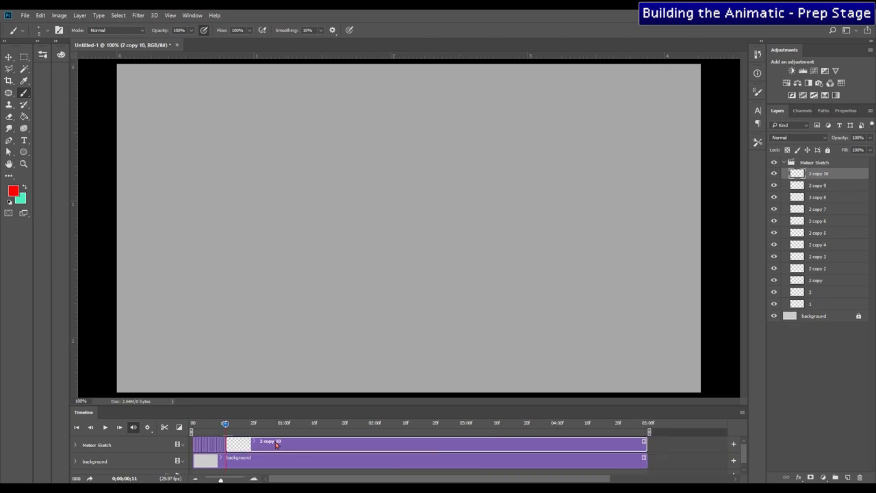
Delete the long last Meteor Sketch clip that starts at 11f and shorten the work area to 17f.
key(Delete)
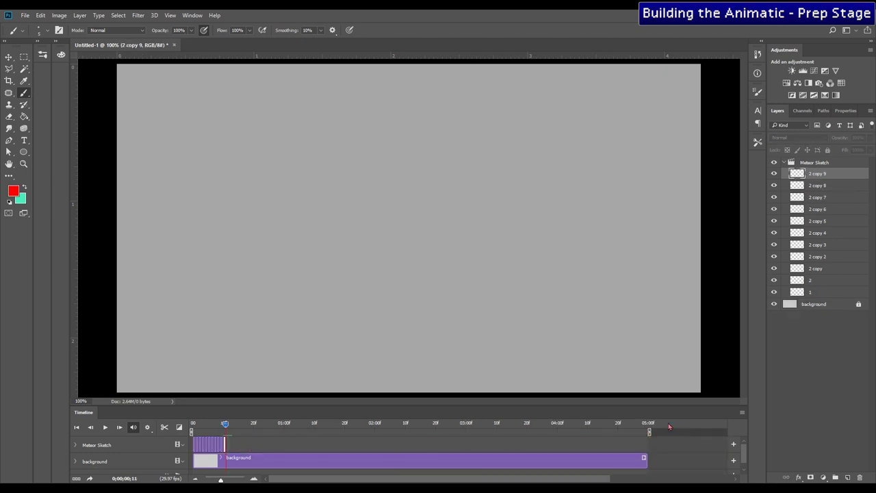
drag(648, 432, 245, 432)
drag(220, 480, 243, 480)
Extend the last clip to 13f, split it at 11f and delete the split-off part.
drag(455, 444, 516, 445)
key(ctrl+k)
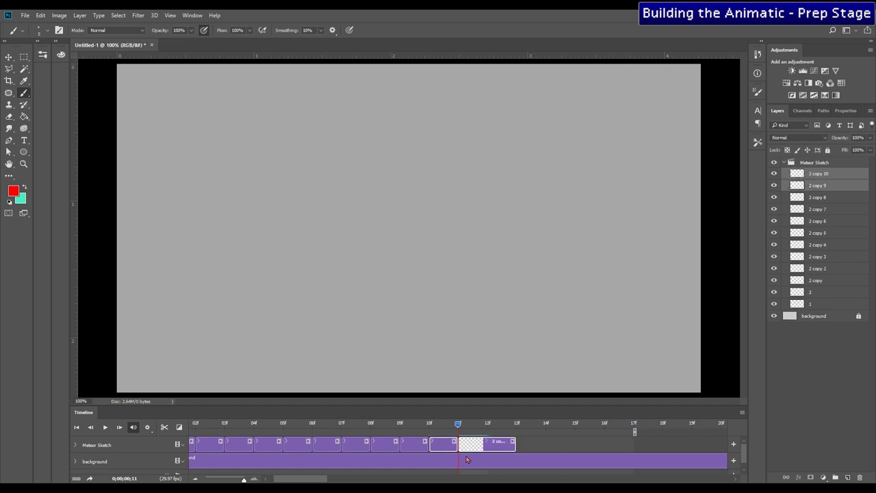
click(474, 446)
key(Delete)
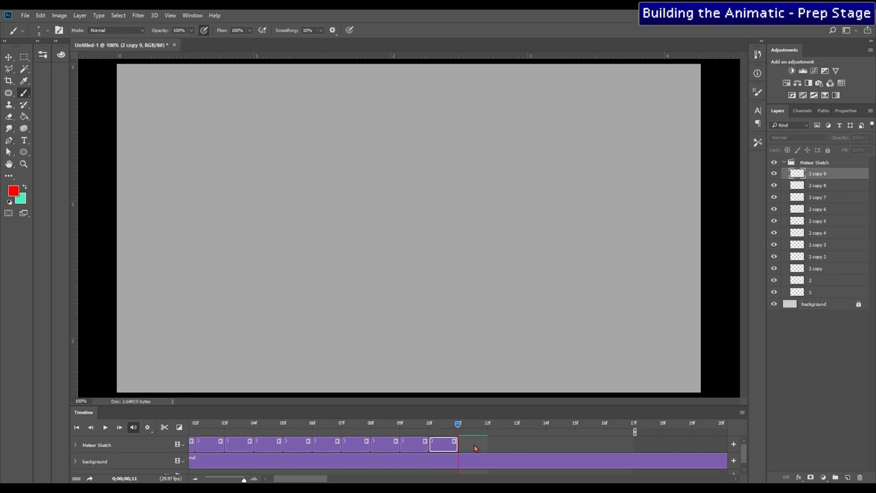
Shorten the work area so it ends at 13f.
drag(634, 432, 518, 432)
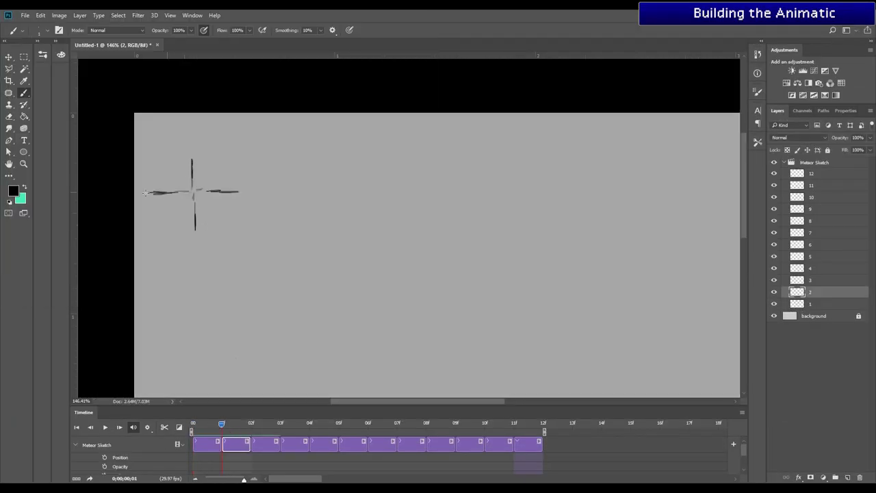
Sketch the distant comet's cross-shaped glint near the canvas's upper left corner over successive early frames.
key(Right)
key(Right)
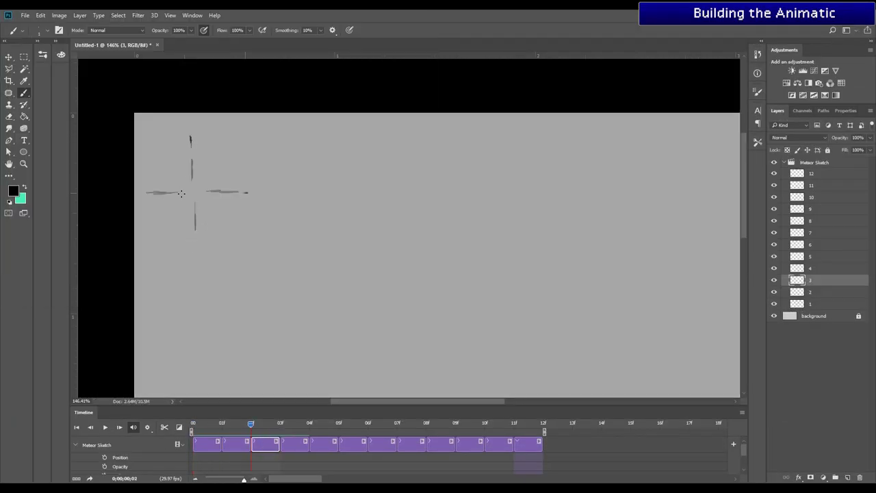
drag(193, 196, 211, 207)
drag(225, 249, 248, 299)
key(ctrl+z)
key(Right)
drag(275, 241, 308, 293)
Sketch the approaching comet in the next frame and adjust the drawings with Free Transform.
key(ctrl+0)
key(ctrl+t)
drag(237, 295, 257, 295)
key(Right)
drag(293, 191, 384, 287)
drag(274, 171, 342, 281)
scroll(341, 281, down, 1)
key(ctrl+t)
key(Return)
Draw a larger comet head on the following frame, transform it, add tail lines toward the upper left corner and play the result.
key(Right)
drag(411, 209, 490, 328)
key(ctrl+t)
key(Return)
drag(442, 204, 273, 143)
drag(420, 324, 306, 202)
drag(336, 206, 218, 115)
drag(223, 115, 330, 168)
key(space)
key(space)
Sketch the large comet on layer 8, with its rounded head, long tail lines and short jagged flame strokes.
key(Right)
mouse_move(501, 236)
mouse_down()
mouse_move(491, 219)
mouse_move(267, 118)
mouse_up()
mouse_move(232, 152)
mouse_down()
mouse_move(317, 212)
mouse_move(182, 96)
mouse_up()
mouse_move(482, 213)
mouse_down()
mouse_move(503, 250)
mouse_move(463, 336)
mouse_up()
mouse_move(452, 330)
mouse_down()
mouse_move(302, 241)
mouse_move(168, 102)
mouse_up()
drag(191, 94, 327, 168)
drag(319, 105, 335, 129)
drag(348, 112, 378, 117)
Redraw the full comet outline on layer 9, including the tail edges from the upper left and the curved head.
key(Right)
drag(341, 161, 492, 229)
mouse_move(171, 98)
mouse_down()
mouse_move(319, 165)
mouse_move(339, 212)
mouse_up()
drag(430, 334, 288, 178)
drag(408, 331, 494, 221)
Sketch a slightly varied comet outline on layer 10, drawing the head's front, both tail edges and the underside.
key(Right)
drag(496, 264, 489, 293)
mouse_move(190, 99)
mouse_down()
mouse_move(449, 202)
mouse_move(495, 256)
mouse_up()
drag(171, 96, 312, 255)
mouse_move(487, 299)
mouse_down()
mouse_move(458, 335)
mouse_move(418, 346)
mouse_up()
drag(418, 342, 297, 252)
Sketch the comet on layer 11, undoing two tail strokes and redrawing the tail and upper edge.
key(Right)
drag(380, 175, 488, 250)
drag(179, 96, 394, 188)
key(ctrl+alt+z)
key(ctrl+alt+z)
drag(338, 229, 225, 145)
drag(174, 102, 484, 243)
drag(310, 210, 489, 241)
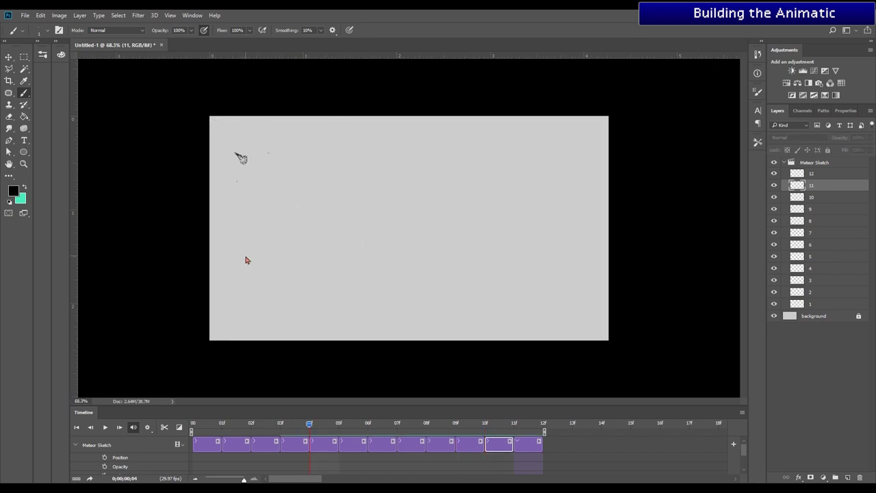
Select layer 12's clip and sketch the comet's flame edges, underside and rounded front.
click(532, 447)
mouse_move(348, 180)
mouse_down()
mouse_move(219, 121)
mouse_move(385, 291)
mouse_up()
drag(342, 179, 436, 226)
drag(377, 300, 462, 308)
drag(413, 202, 476, 244)
drag(475, 244, 465, 296)
Duplicate the four clips 9 to 12 twice to lengthen the comet loop, and extend the work area to 28f.
click(573, 424)
drag(544, 432, 690, 432)
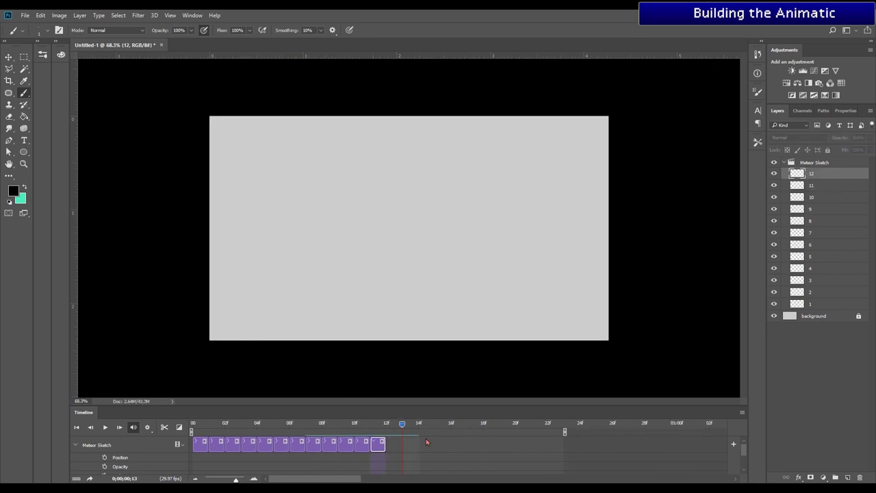
mouse_move(308, 424)
mouse_down()
mouse_move(259, 431)
mouse_move(322, 431)
mouse_up()
right_click(331, 446)
click(331, 447)
shift+click(378, 447)
key(ctrl+j)
key(ctrl+j)
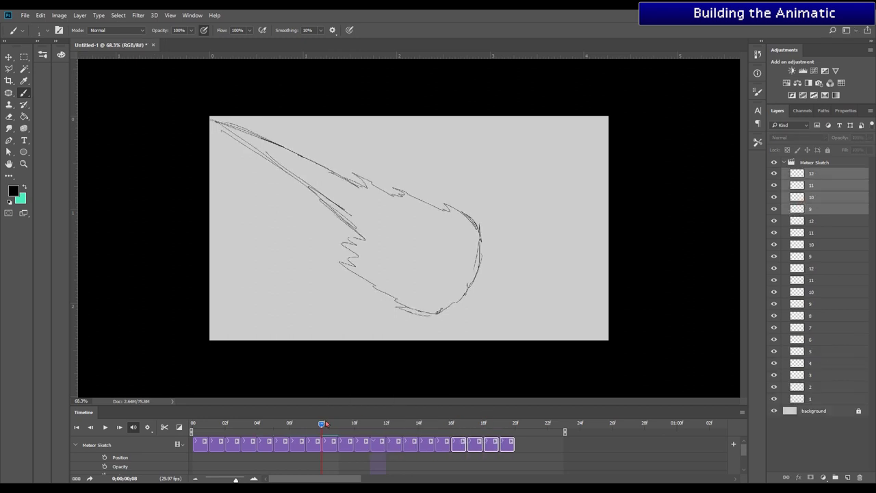
key(space)
drag(565, 432, 645, 432)
Rename the top four duplicated layers from bottom to top as 13, 14, 15 and 16.
double_click(812, 209)
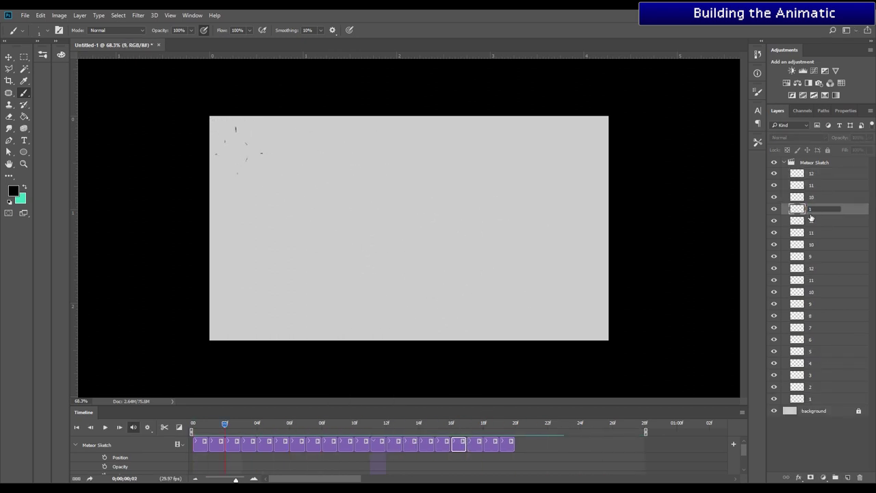
text(13)
double_click(812, 197)
text(14)
double_click(812, 185)
text(15)
click(735, 100)
double_click(811, 174)
text(16)
Add a blank layer for the frames starting at 20f, delete the surplus top layer and select Layer 1 at 20f.
click(442, 199)
click(443, 199)
drag(224, 424, 515, 424)
key(ctrl+alt+shift+n)
click(824, 173)
key(Delete)
click(816, 256)
click(514, 425)
Sketch the comet turning downward on Layer 1, with its curved head, tail edges and upward motion marks beside it.
drag(519, 244, 495, 309)
mouse_move(472, 305)
mouse_down()
mouse_move(411, 237)
mouse_move(340, 118)
mouse_up()
drag(340, 118, 510, 243)
drag(349, 247, 342, 183)
drag(366, 270, 363, 197)
Draw the comet's next pose on Layer 1 copy and erase part of its tail.
key(Right)
key(alt+])
mouse_move(526, 267)
mouse_down()
mouse_move(403, 125)
mouse_move(449, 288)
mouse_up()
key(e)
mouse_move(436, 153)
mouse_down()
mouse_move(403, 107)
mouse_move(418, 212)
mouse_up()
Sketch the steeper comet on Layer 1 copy 2 at 22f, drawing the lower head edge and the tail's side.
key(b)
key(Right)
key(alt+])
drag(444, 296, 460, 304)
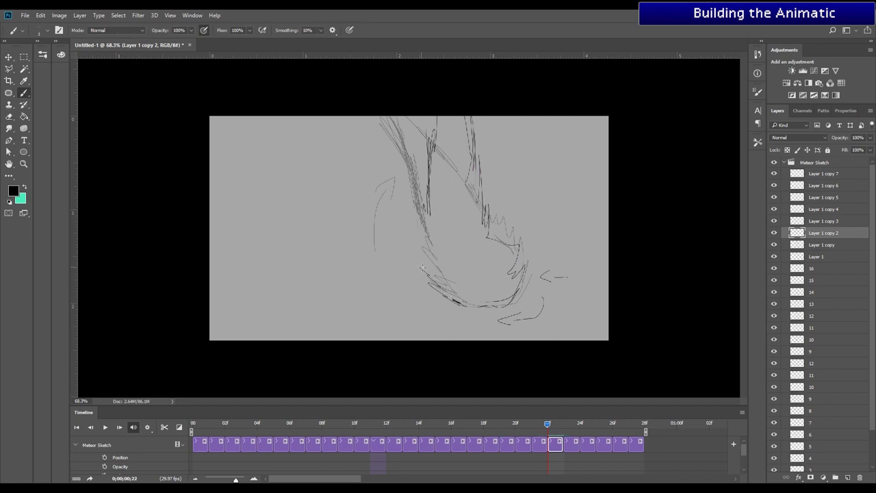
mouse_move(436, 282)
mouse_down()
mouse_move(432, 221)
mouse_move(419, 204)
mouse_up()
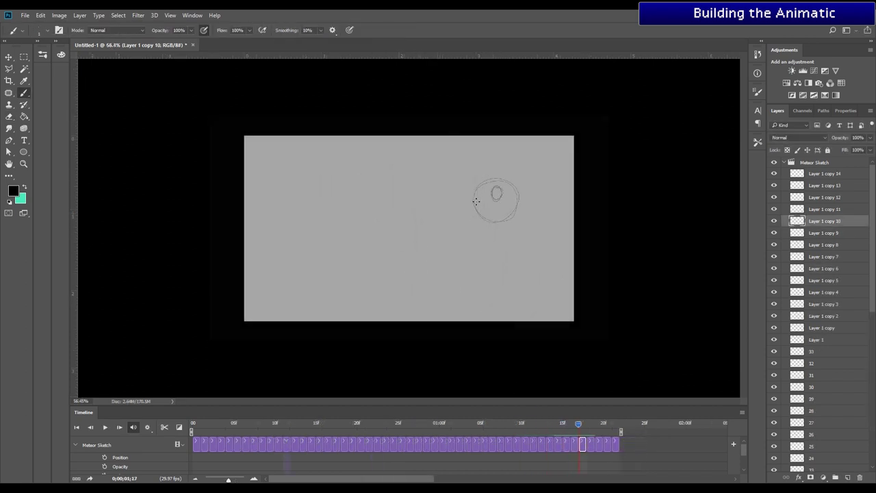
Sketch the circular comet head falling frame by frame through Layer 1 copy 14 at 01:21f.
key(Right)
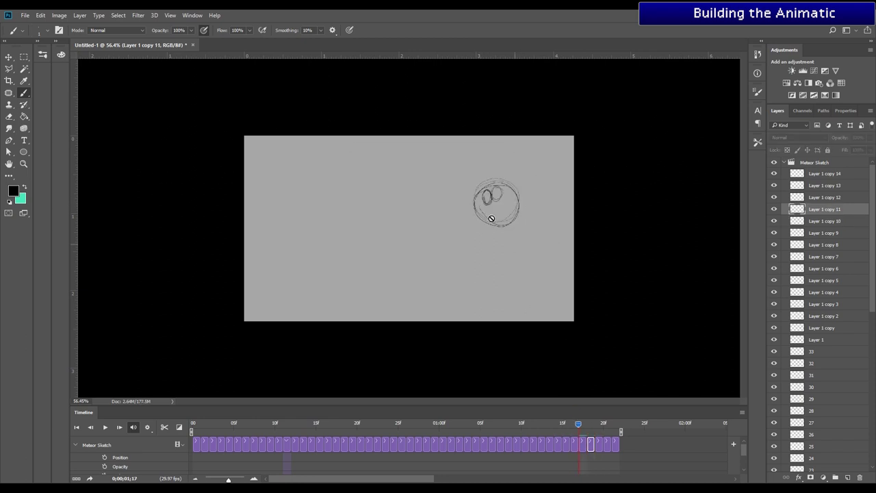
key(Right)
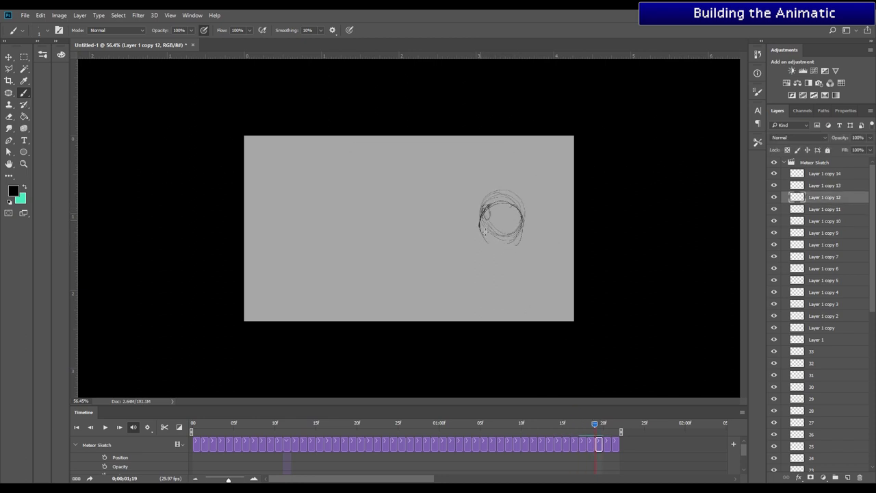
key(Right)
key(Right)
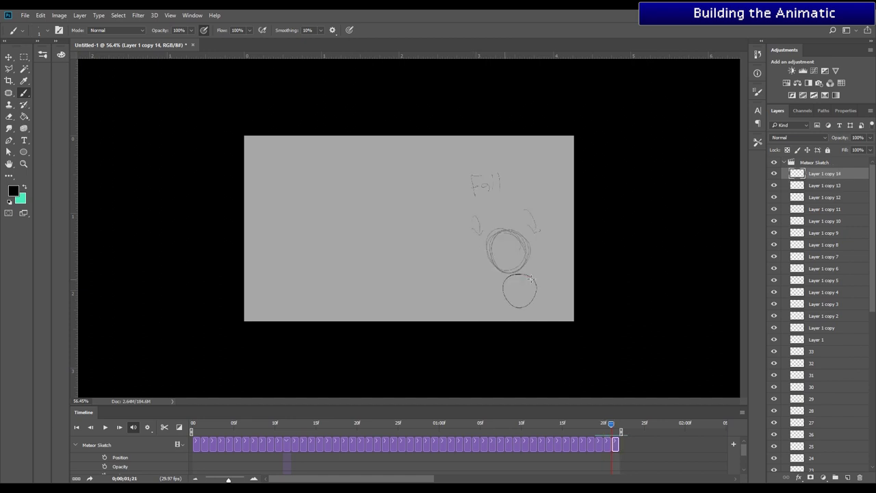
Play the comet animatic repeatedly to check its motion, timing and playback frame rate.
key(space)
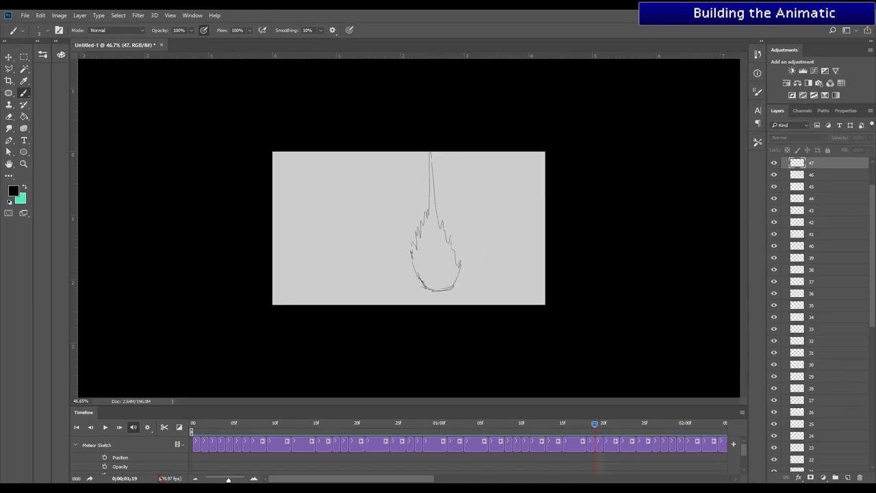
key(space)
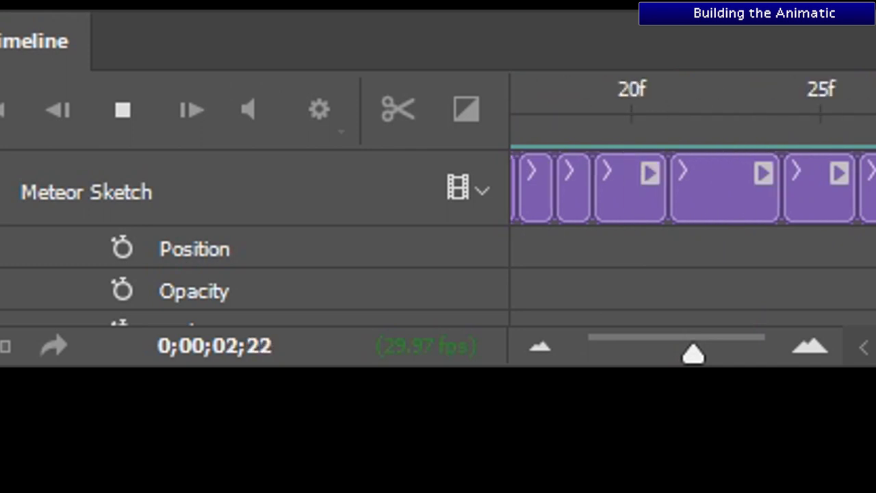
key(space)
key(space)
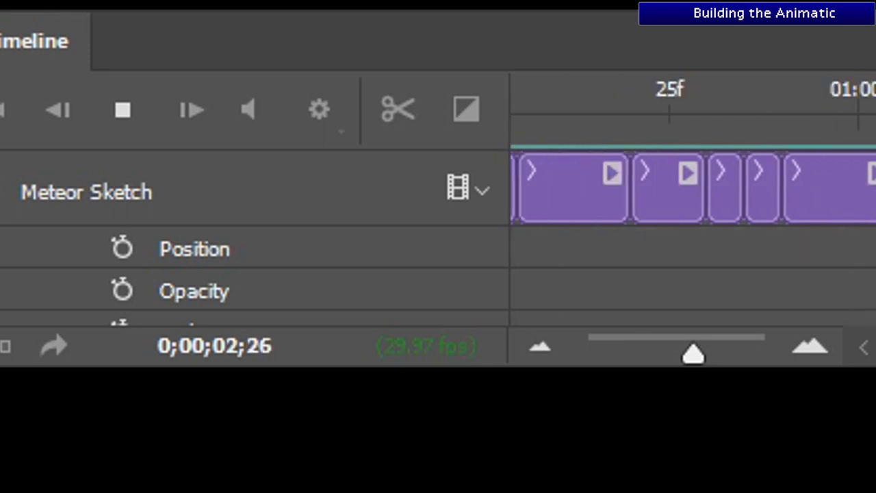
key(space)
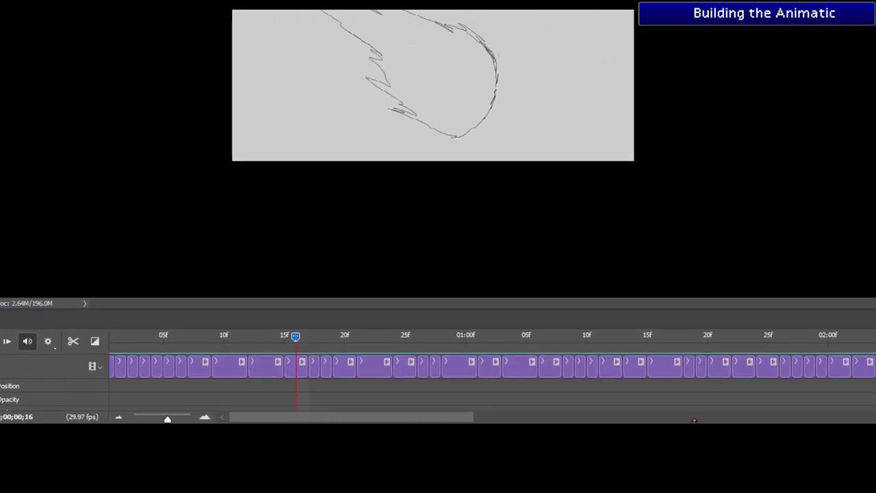
Play the comet animatic through the full clip sequence to check the complete motion.
drag(424, 418, 618, 391)
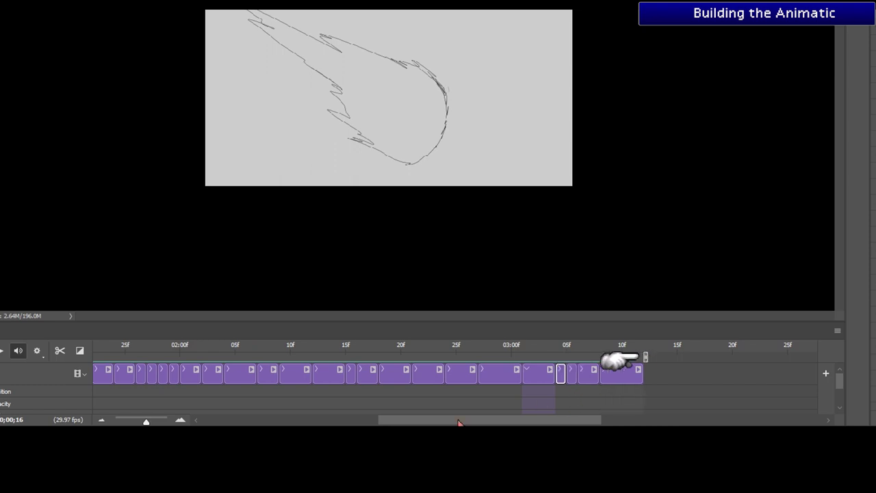
drag(146, 422, 135, 422)
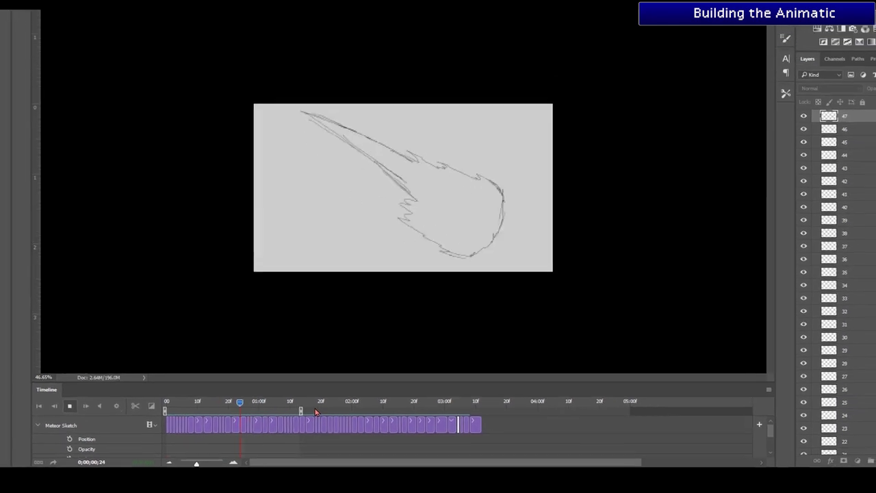
click(81, 414)
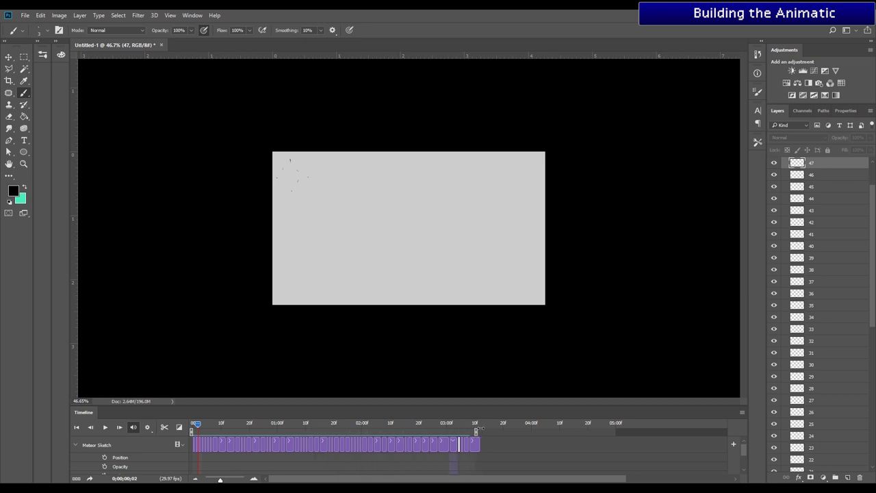
click(106, 430)
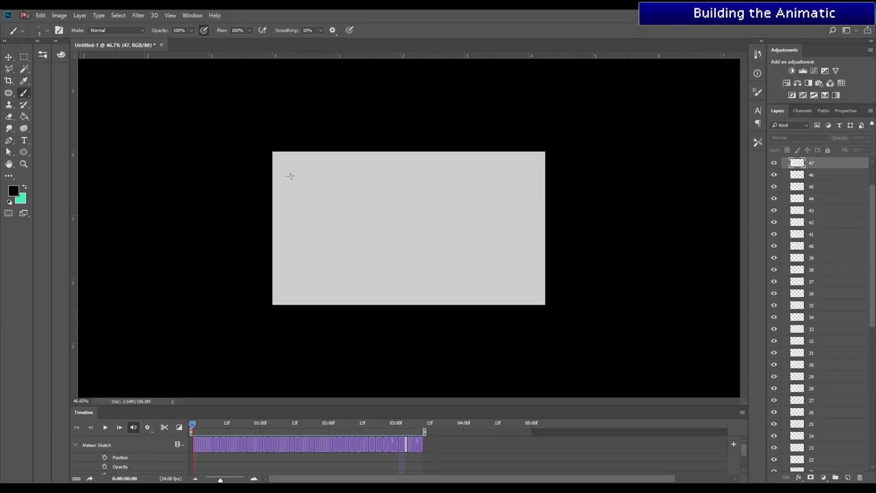
Open the video render settings for the animatic and name the output Meteor Animatic.
click(25, 15)
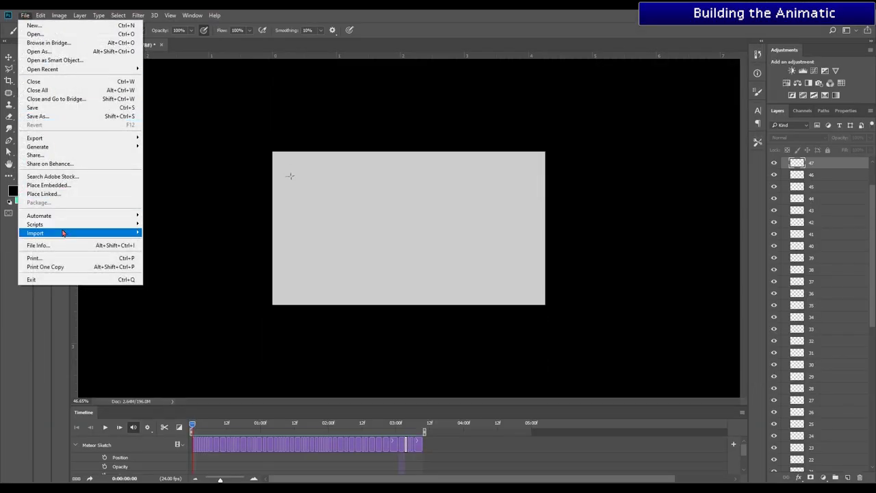
mouse_move(62, 138)
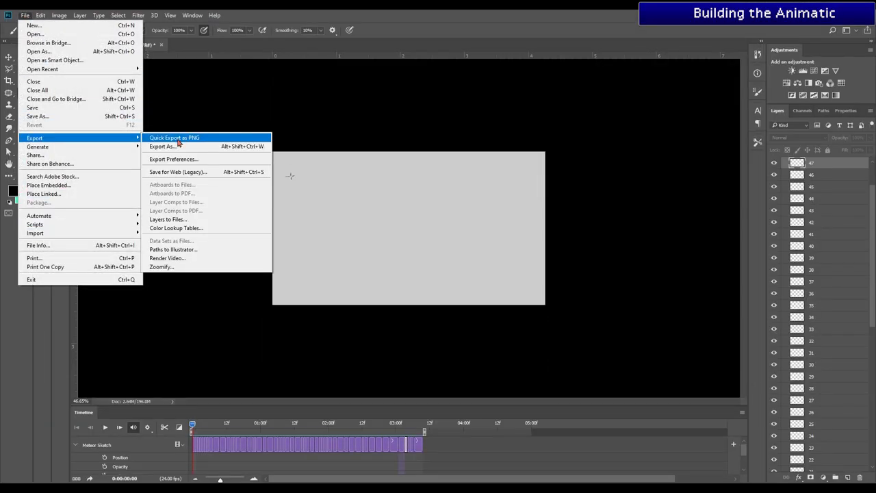
click(185, 265)
text(Met)
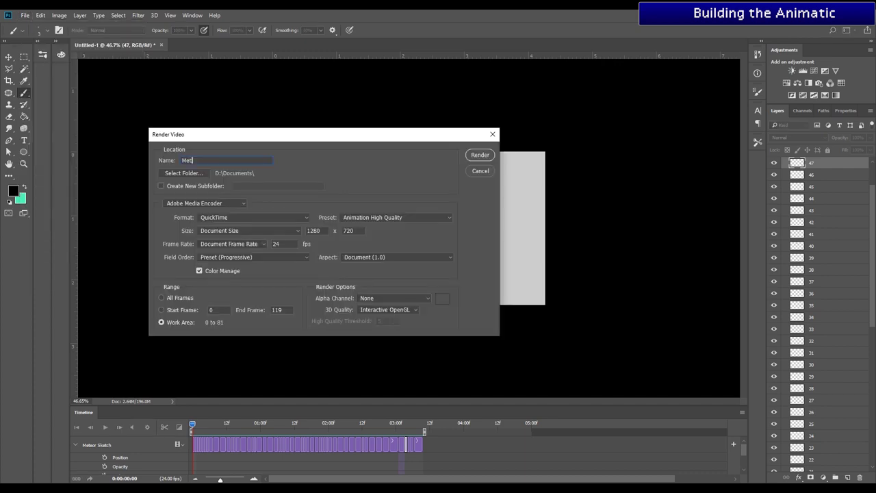
text(eor Ani)
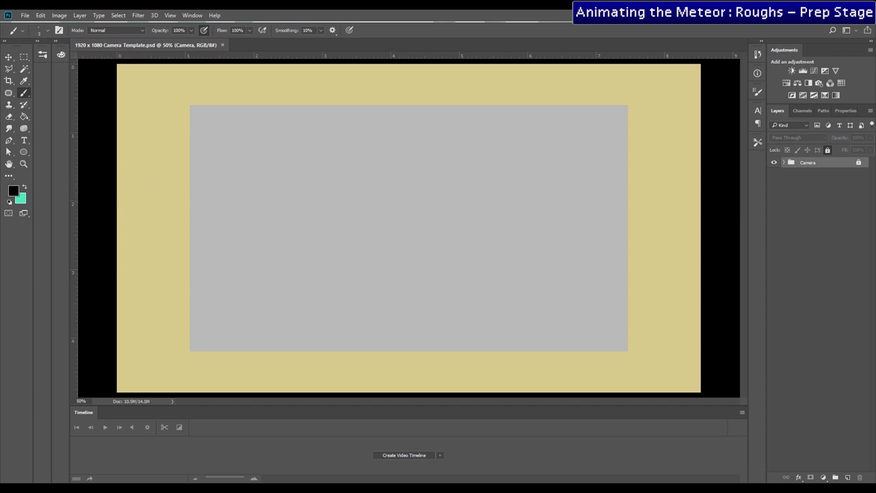
Switch to File Explorer and look over the animatic and camera template files in the Tutorial 1 folder.
drag(274, 0, 231, 84)
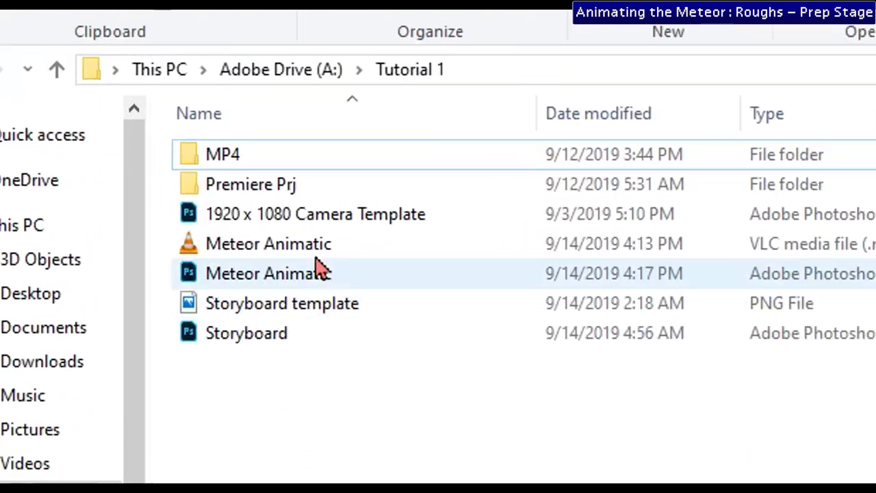
click(258, 190)
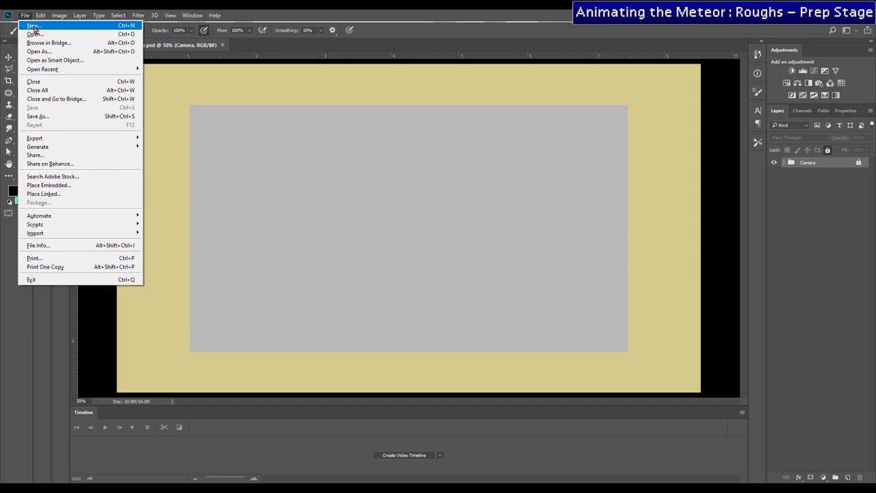
Create a new 1920 x 1080 pixel RGB document at 300 pixels/inch with a light grey cdcdcd background.
click(31, 24)
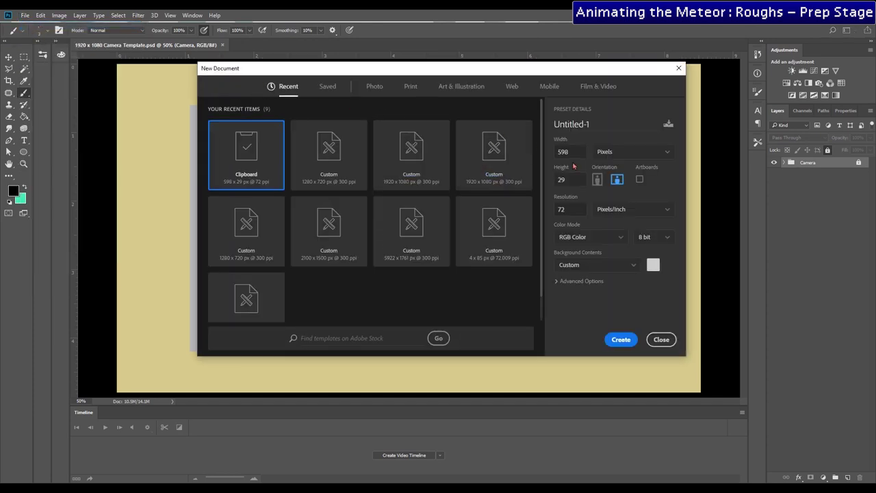
double_click(570, 156)
text(1920)
key(Tab)
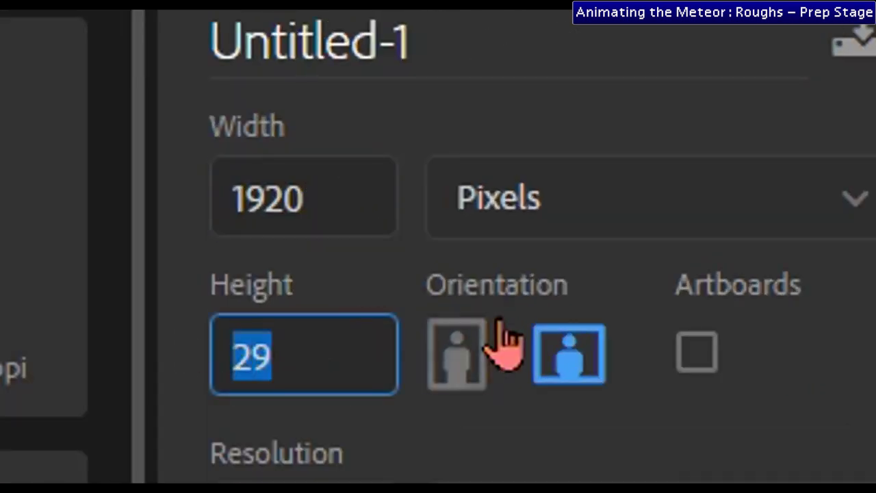
text(1080)
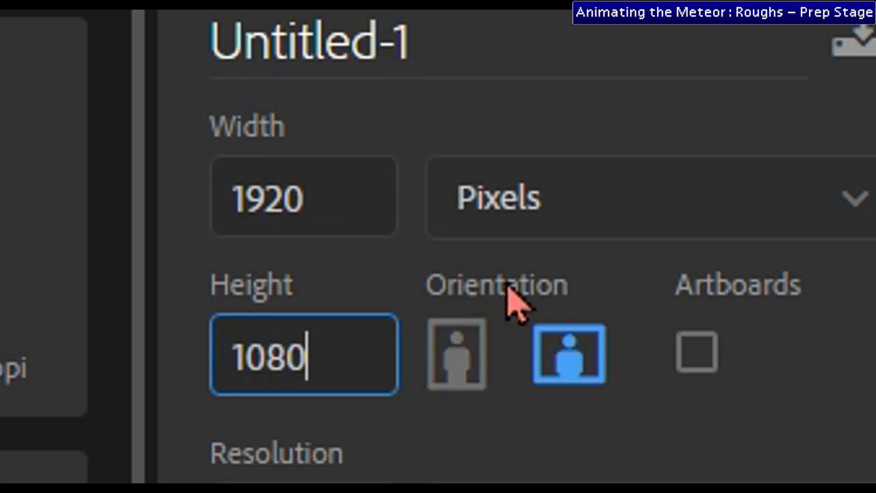
key(Tab)
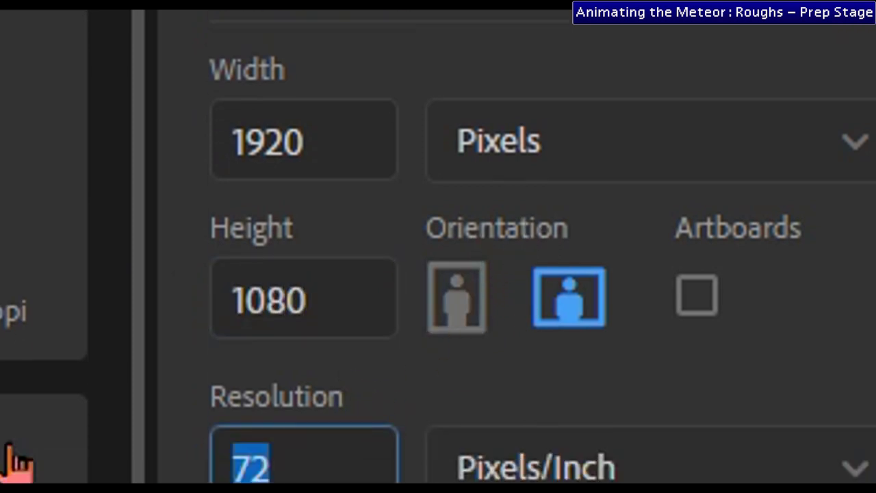
text(300)
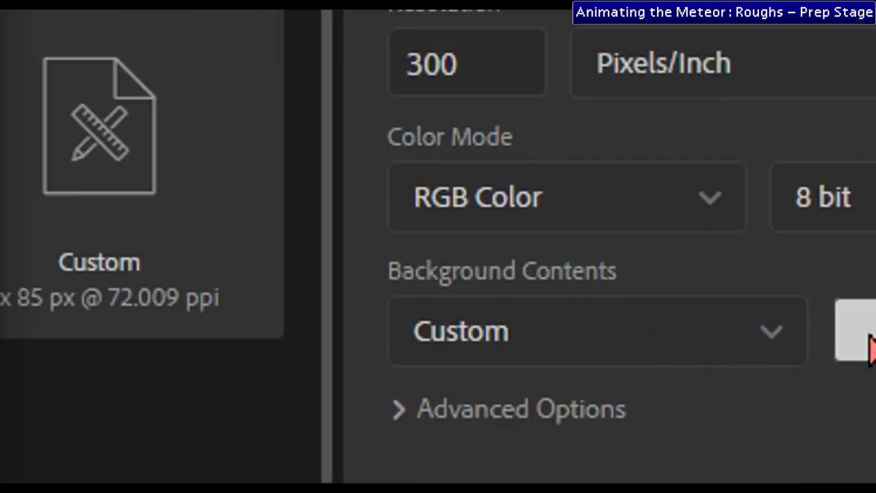
click(868, 340)
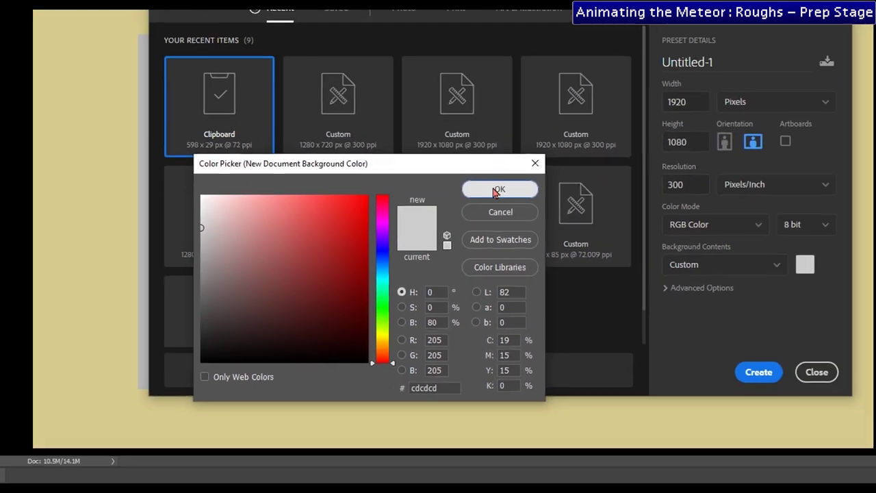
click(704, 106)
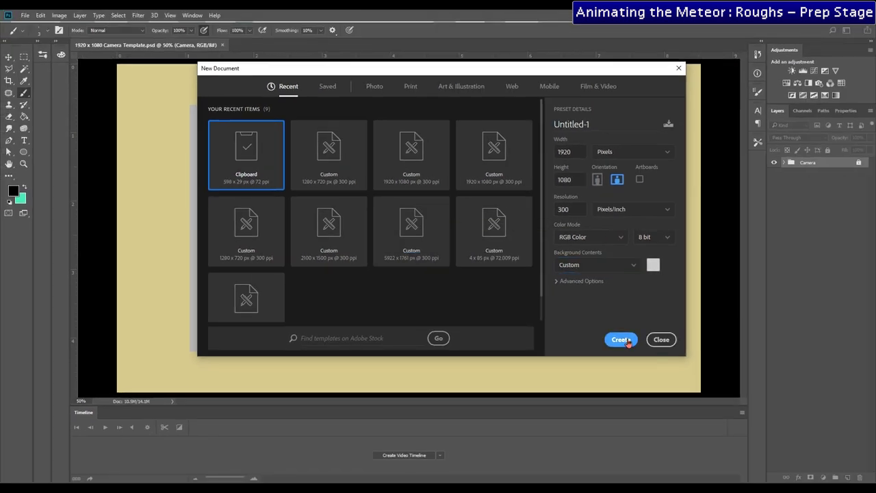
click(621, 340)
Unlock the grey background layer and rename it 1920 x 1080 Cam.
click(859, 163)
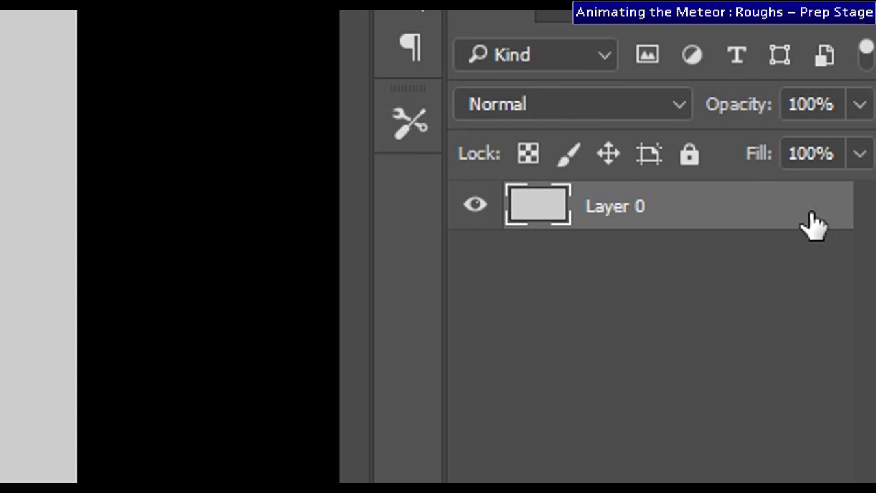
double_click(615, 206)
text(1920 x 1080 Cam)
key(Return)
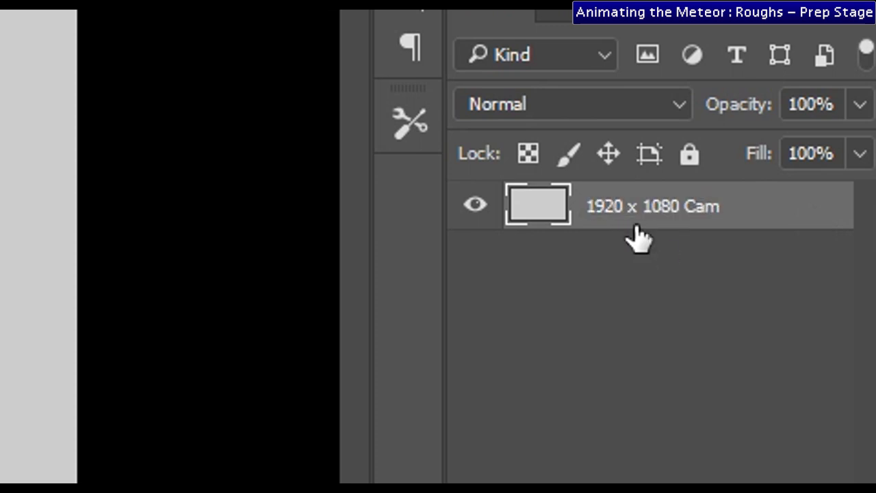
Add a new layer named Background and place it beneath the 1920 x 1080 Cam layer.
key(ctrl+shift+alt+n)
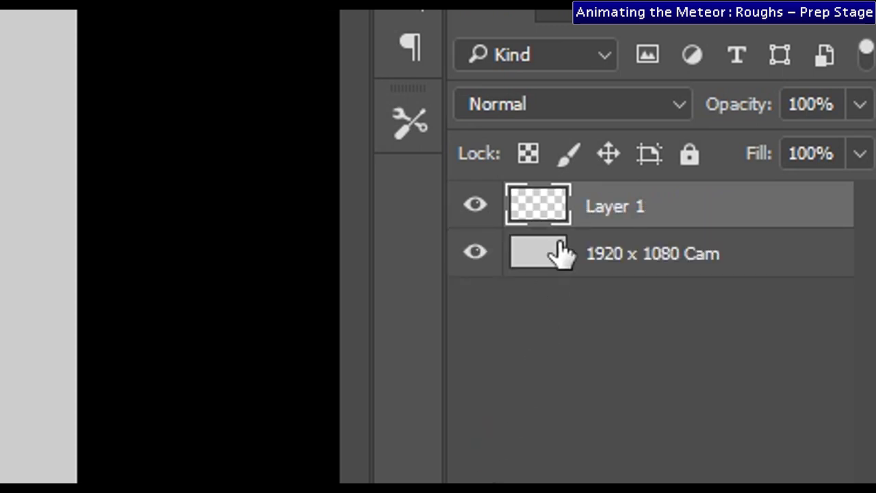
double_click(618, 202)
text(Background)
drag(866, 209, 723, 384)
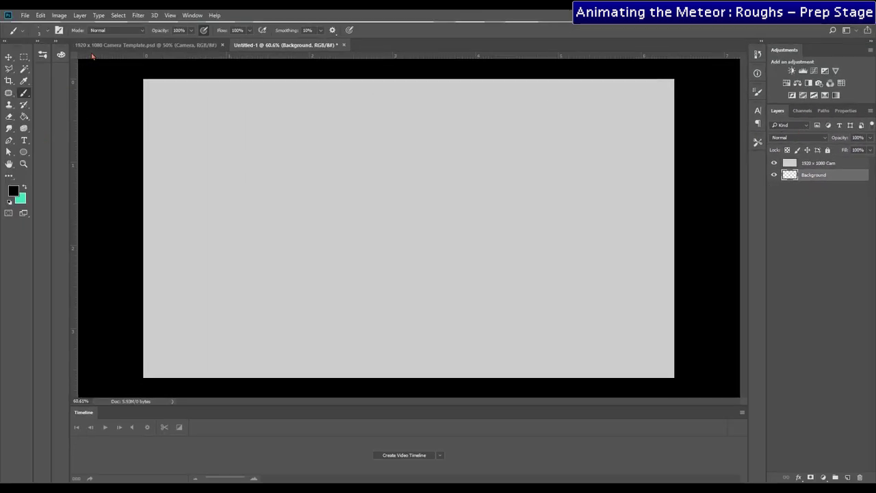
Enlarge the canvas to 2560 x 1440 pixels, keeping the anchor centred.
click(60, 15)
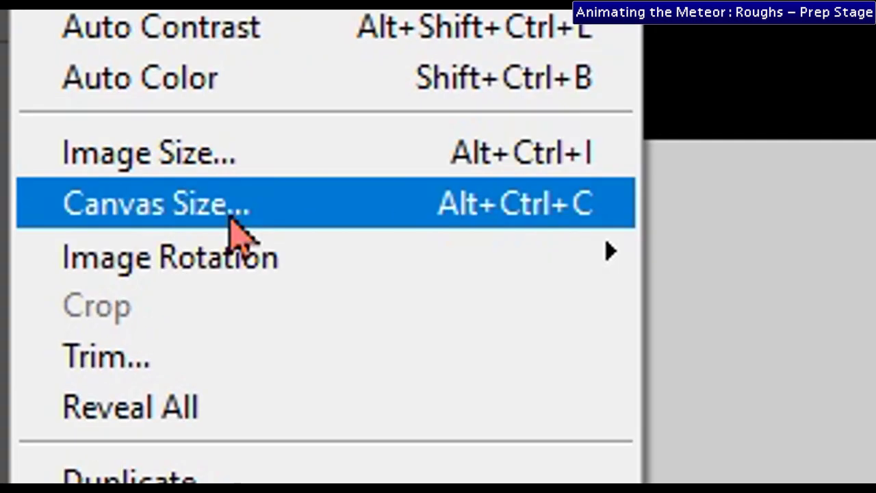
click(105, 110)
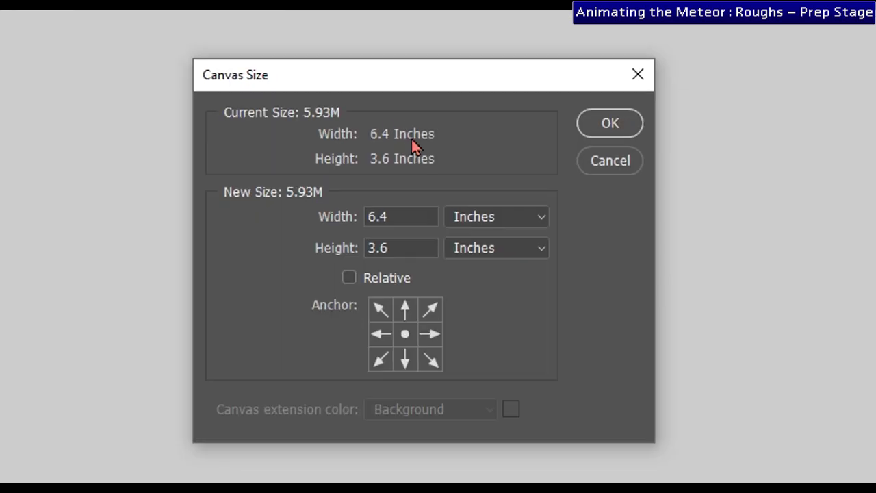
click(522, 223)
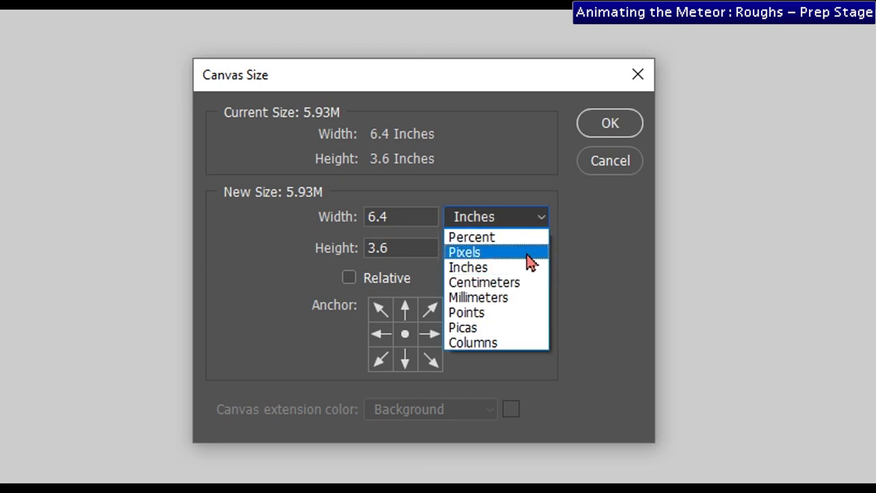
click(531, 260)
key(shift+Tab)
text(2560)
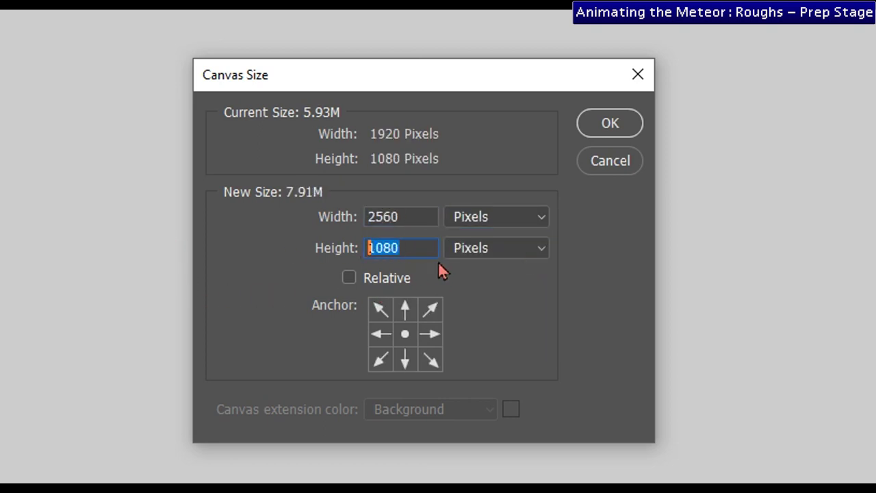
text(1440)
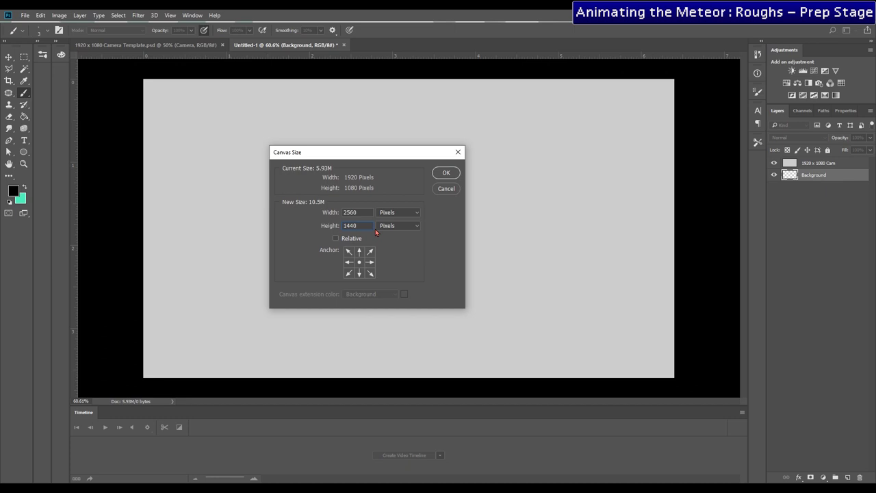
click(446, 173)
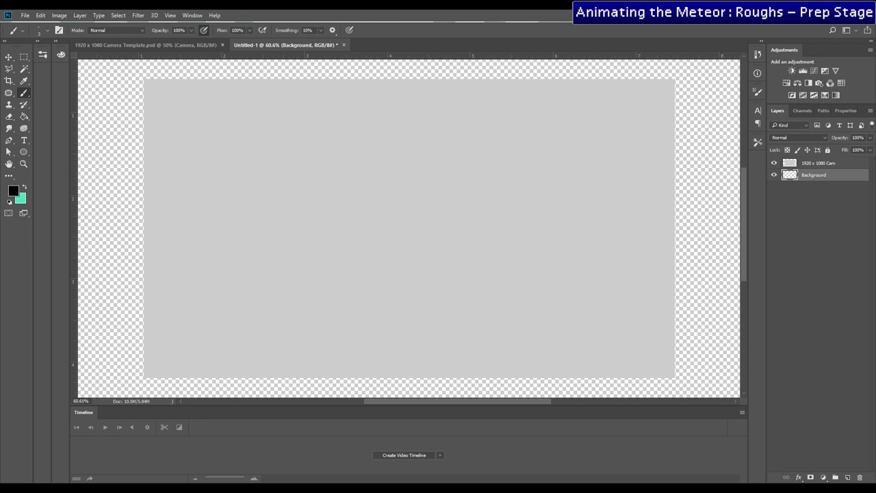
Choose a pale tan foreground colour and fill the Background layer with it using the Paint Bucket.
click(26, 116)
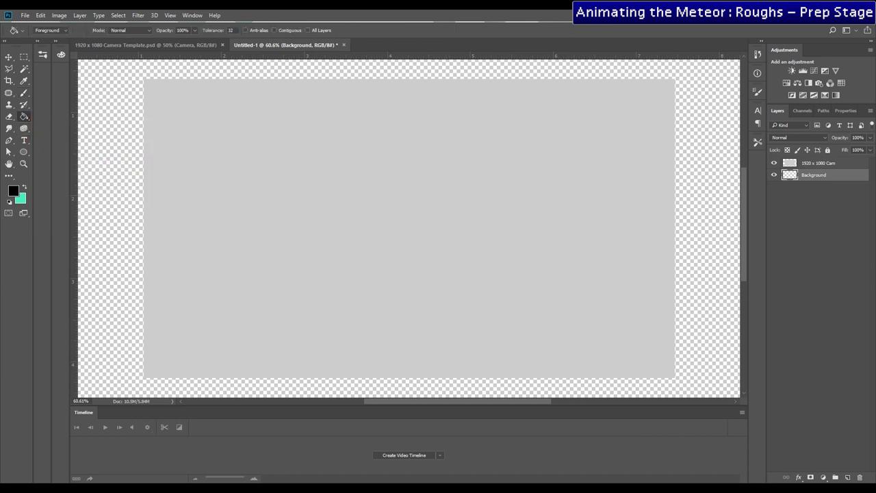
click(13, 191)
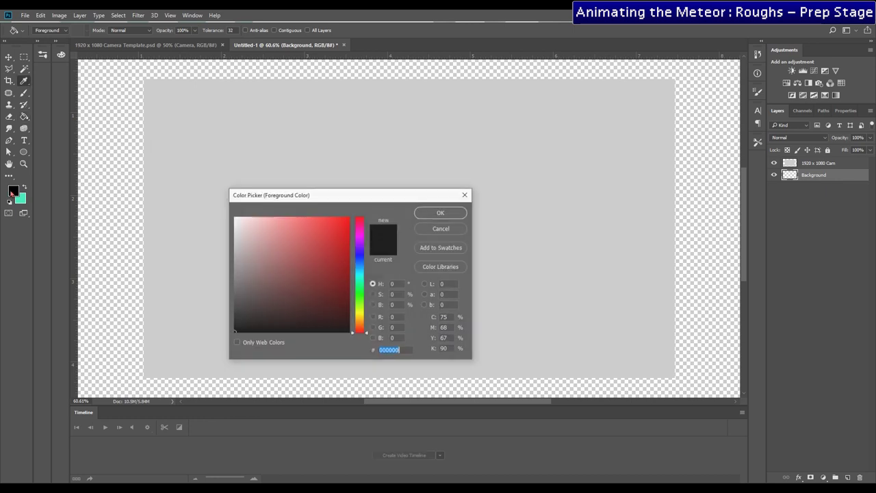
click(359, 312)
mouse_move(335, 296)
mouse_down()
mouse_move(352, 179)
mouse_move(268, 221)
mouse_move(278, 225)
mouse_move(264, 239)
mouse_up()
key(Return)
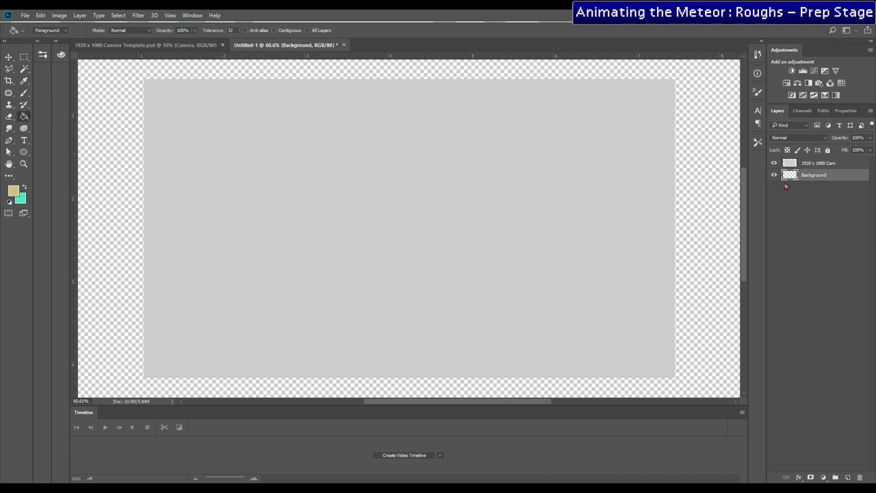
click(691, 159)
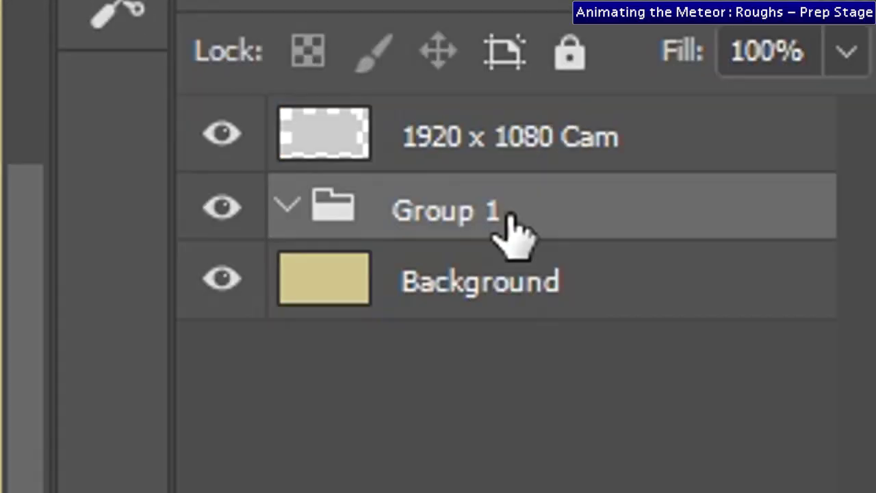
Move the empty layer group above the 1920 x 1080 Cam layer and rename it Camera.
drag(513, 231, 505, 136)
double_click(453, 131)
text(Camera)
key(Return)
Put the 1920 x 1080 Cam and Background layers inside the Camera group.
click(630, 277)
shift+click(632, 231)
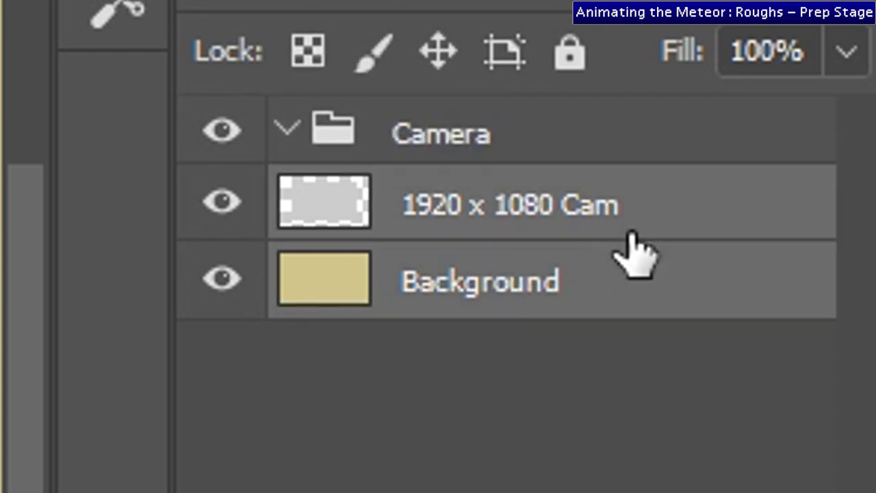
drag(630, 239, 591, 149)
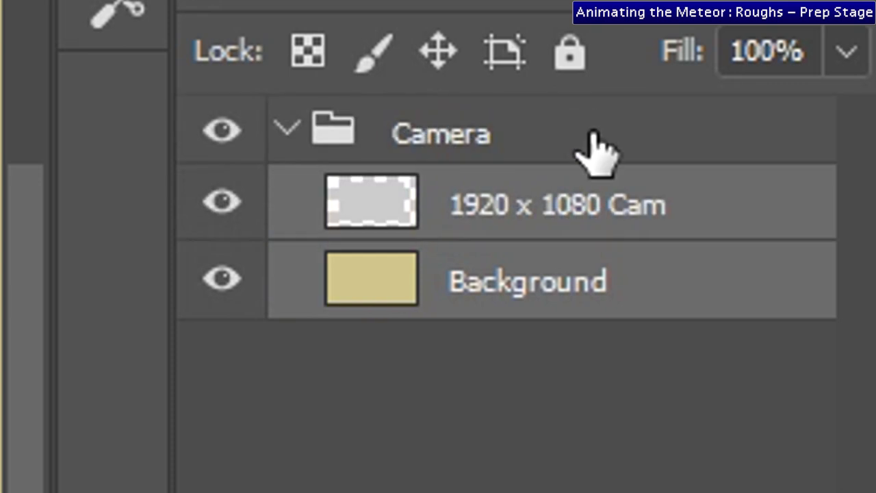
Lock the Camera group with its layers and collapse it, with the whole canvas in view.
click(570, 54)
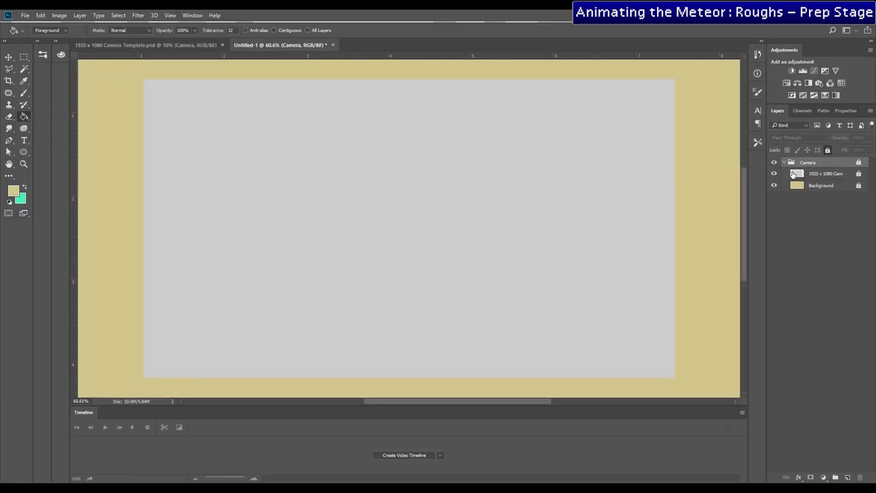
click(785, 162)
key(ctrl+0)
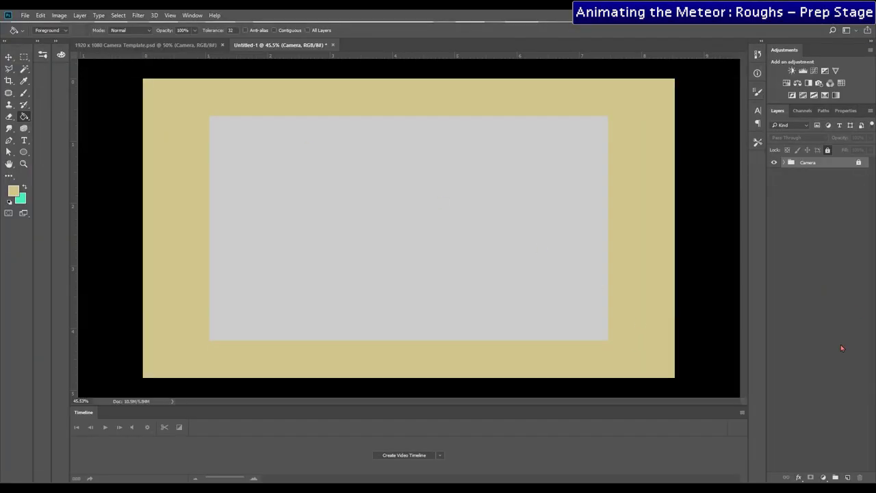
Add an empty layer above the Camera group and create a video timeline, scaled so single frames are distinguishable.
click(848, 477)
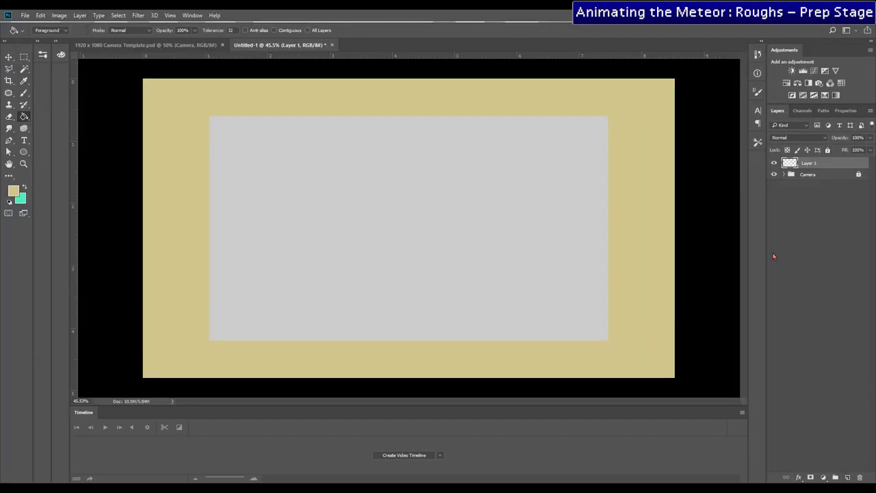
click(402, 454)
drag(221, 480, 240, 479)
Duplicate the empty layer ten times to lay out a run of one-frame clips in Video Group 1.
key(ctrl+j)
key(ctrl+j)
key(ctrl+j)
key(ctrl+j)
key(ctrl+j)
key(ctrl+j)
key(ctrl+j)
key(ctrl+j)
key(ctrl+j)
key(ctrl+j)
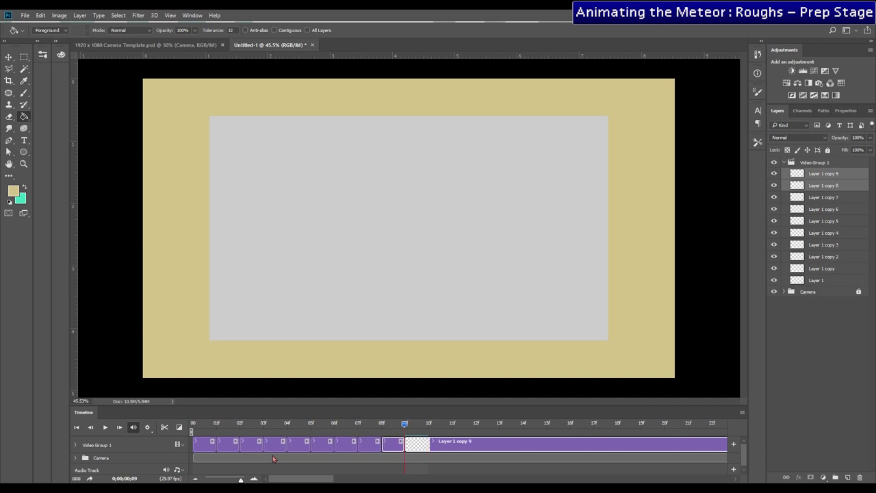
Rename Video Group 1 as Sketch.
double_click(813, 162)
text(Sketch)
key(Return)
Rename the layers Layer 1 copy 4 to Layer 1 copy 7 as 5, 6, 7 and 8.
double_click(818, 246)
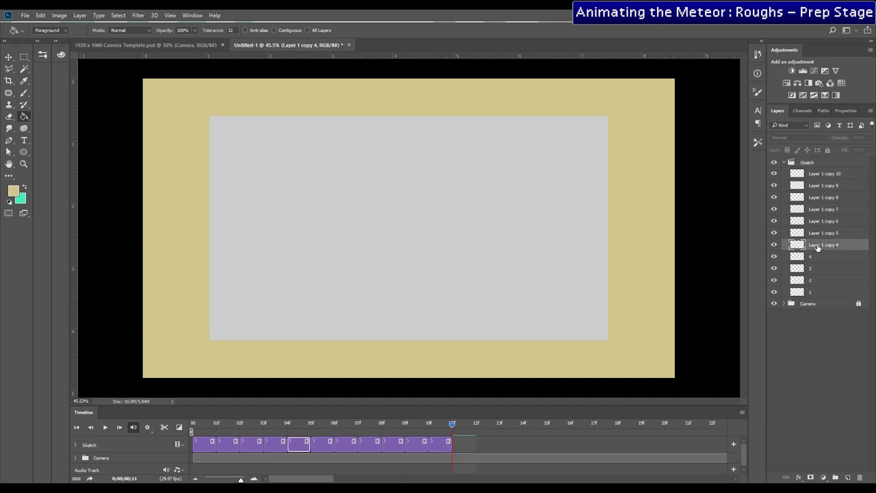
text(5)
double_click(818, 235)
text(6)
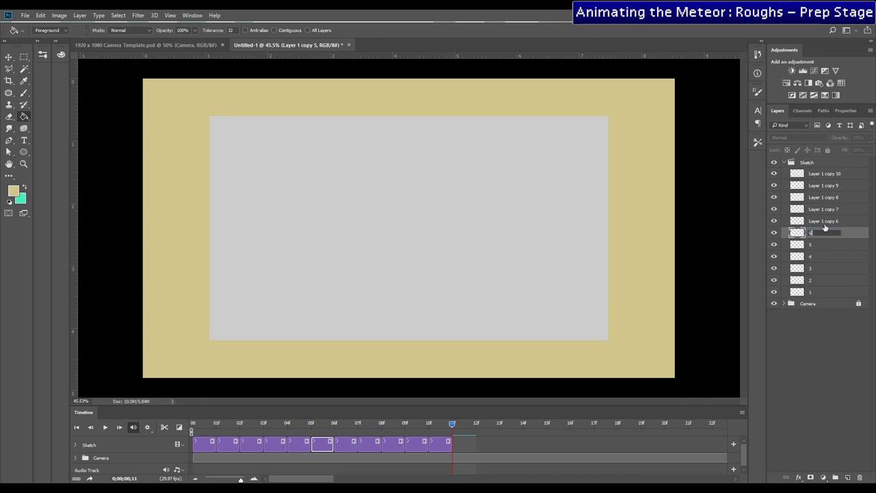
key(Return)
double_click(825, 221)
text(7)
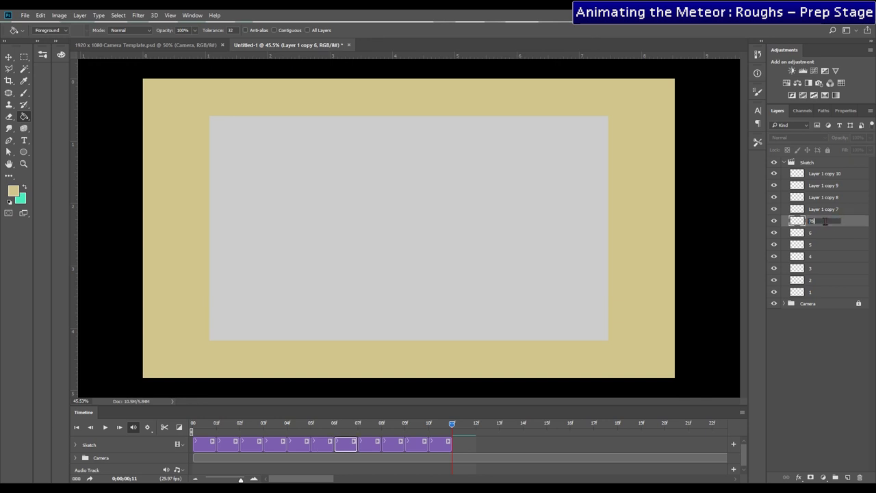
key(Return)
double_click(823, 209)
text(8)
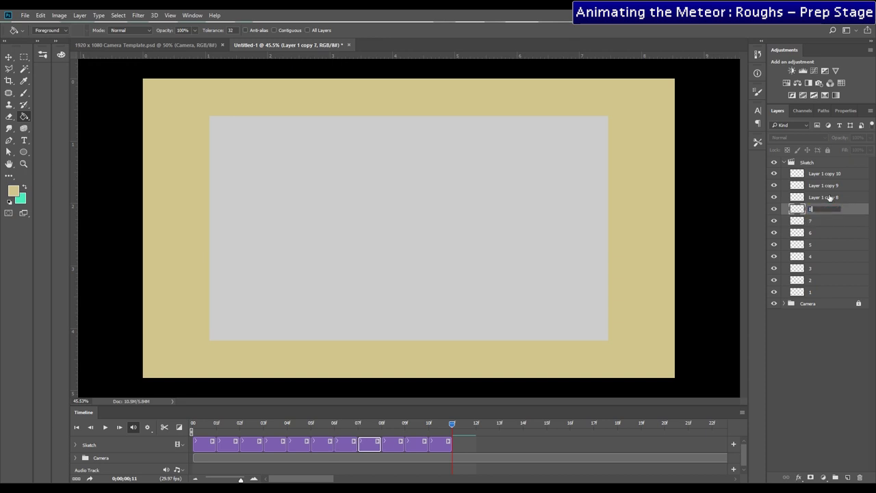
key(Return)
Rename the three uppermost layers of the Sketch group as 9, 10 and 11.
double_click(830, 198)
text(9)
key(Return)
double_click(830, 185)
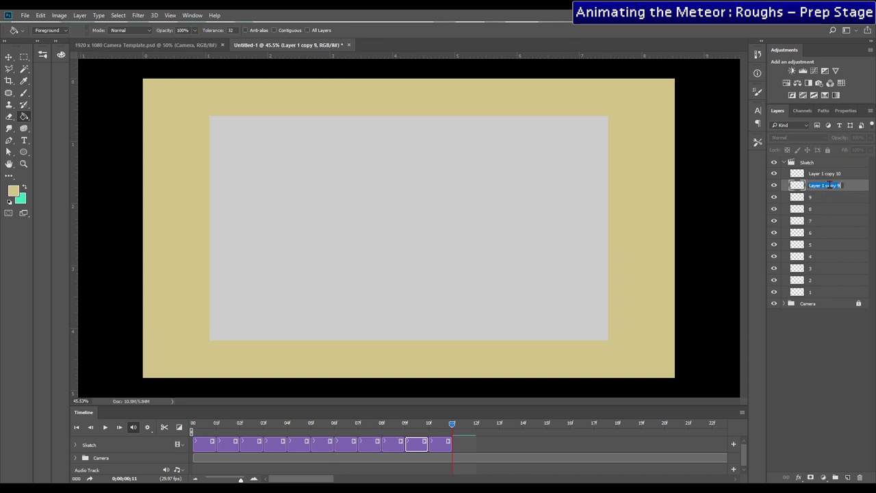
text(10)
key(Return)
double_click(829, 173)
click(830, 174)
double_click(830, 174)
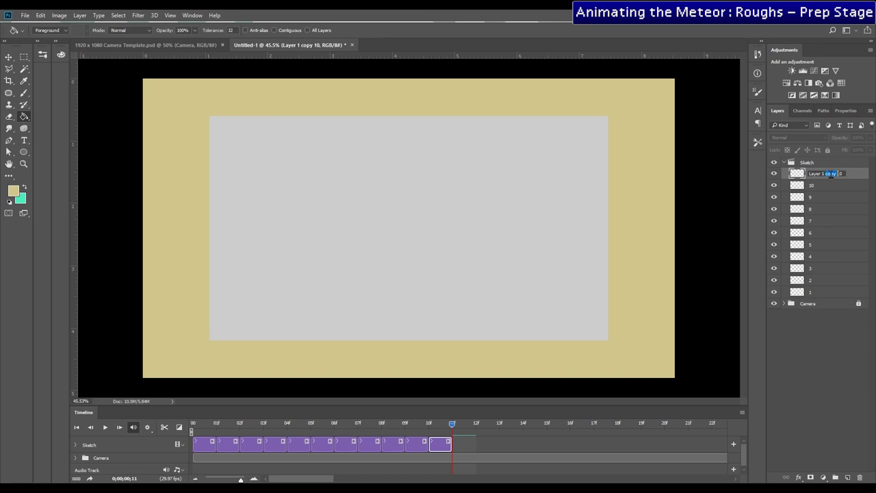
key(ctrl+a)
text(11)
key(Return)
Give the Sketch video group and its layers the Red colour label, leaving the group expanded.
click(829, 212)
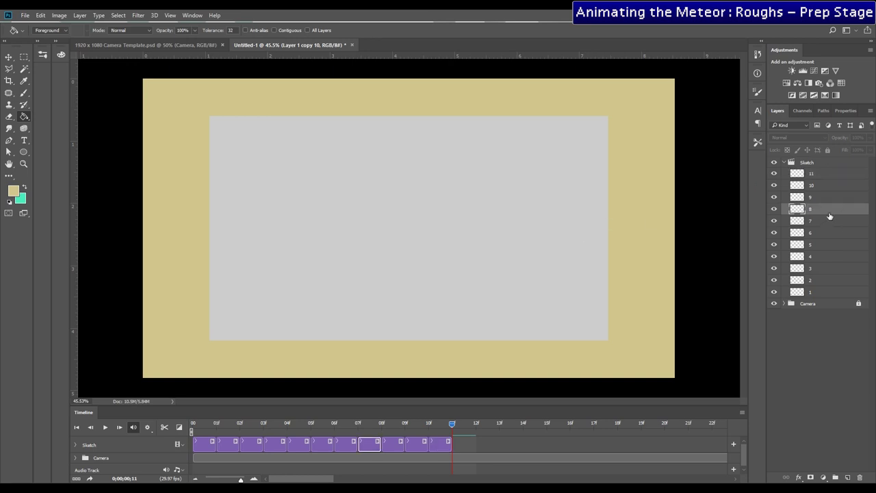
click(785, 162)
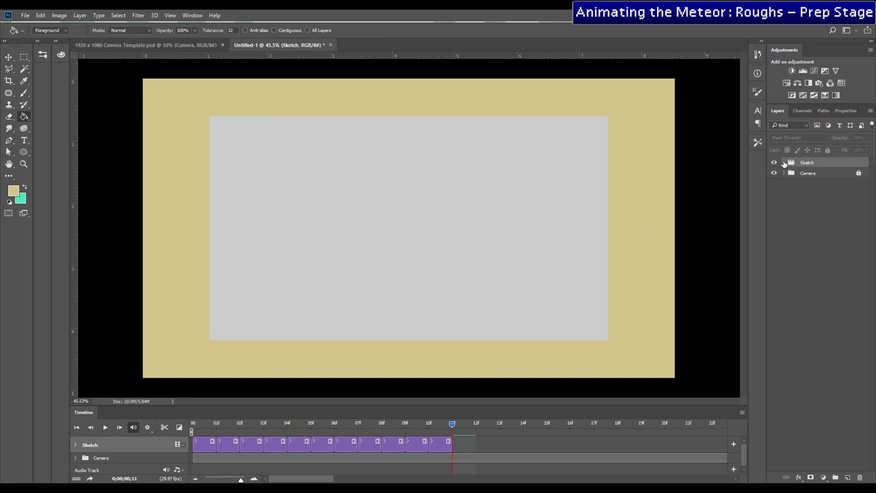
click(784, 163)
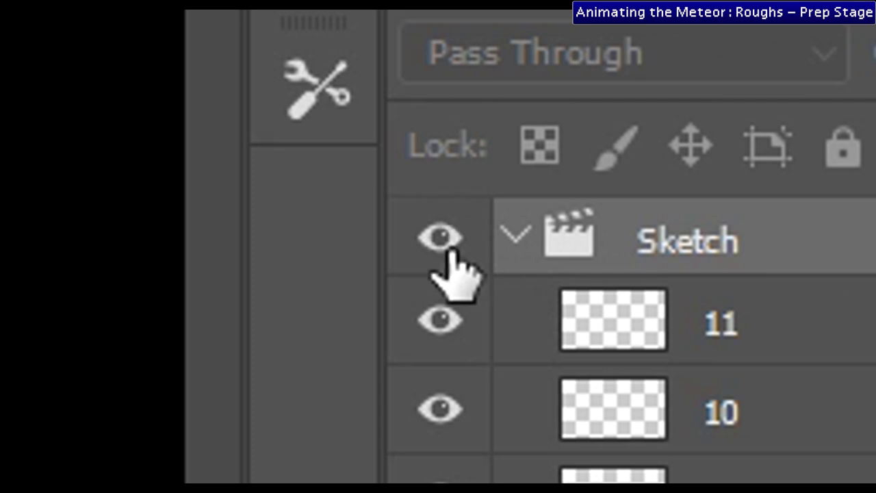
right_click(472, 263)
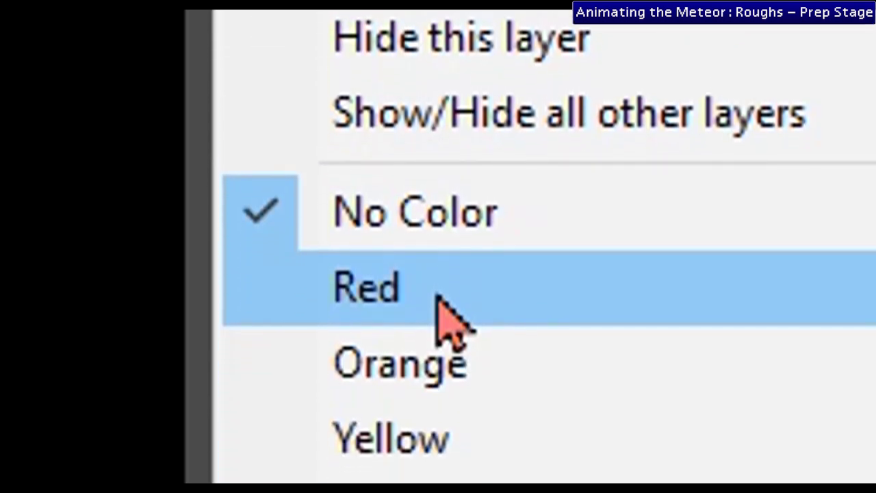
click(446, 423)
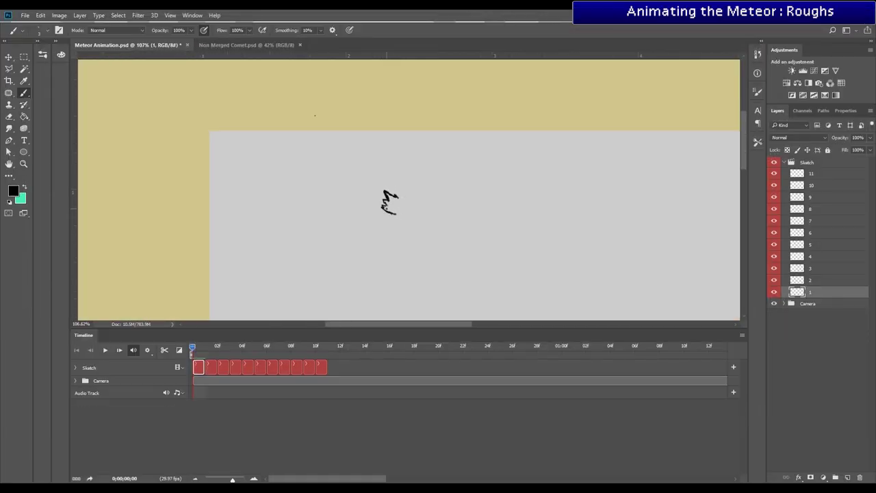
Draw a small rough meteor on layer 1 in the upper-left part of the camera area, using the Brush and Eraser.
drag(395, 195, 411, 205)
mouse_move(411, 205)
mouse_down()
mouse_move(391, 218)
mouse_move(409, 217)
mouse_up()
scroll(380, 213, down, 1)
scroll(390, 200, up, 6)
right_click(145, 158)
click(544, 168)
key(e)
scroll(545, 177, down, 5)
click(548, 175)
key(b)
mouse_move(593, 260)
mouse_down()
mouse_move(420, 203)
mouse_move(455, 241)
mouse_up()
Step through the meteor reference inside the Camera group and extend layer 1's clip to three frames.
click(784, 304)
scroll(329, 175, up, 4)
key(Right)
key(Right)
key(Right)
key(Left)
key(Right)
click(784, 303)
drag(203, 368, 229, 367)
click(236, 368)
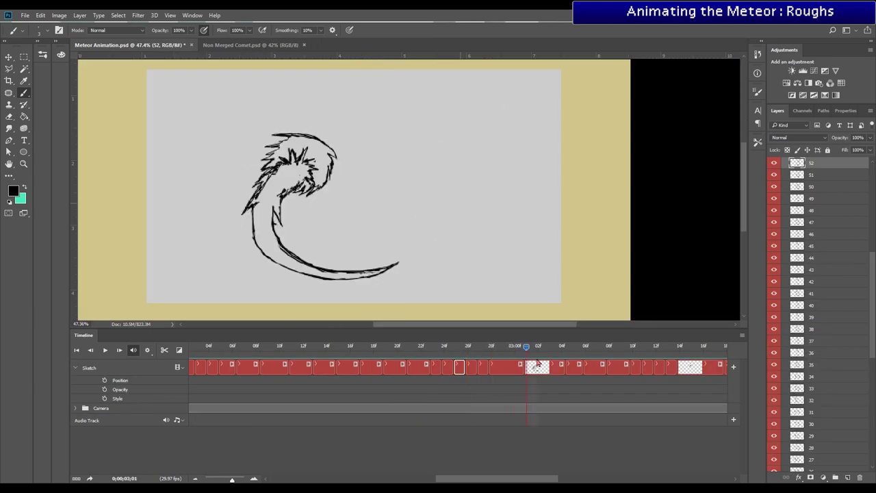
key(space)
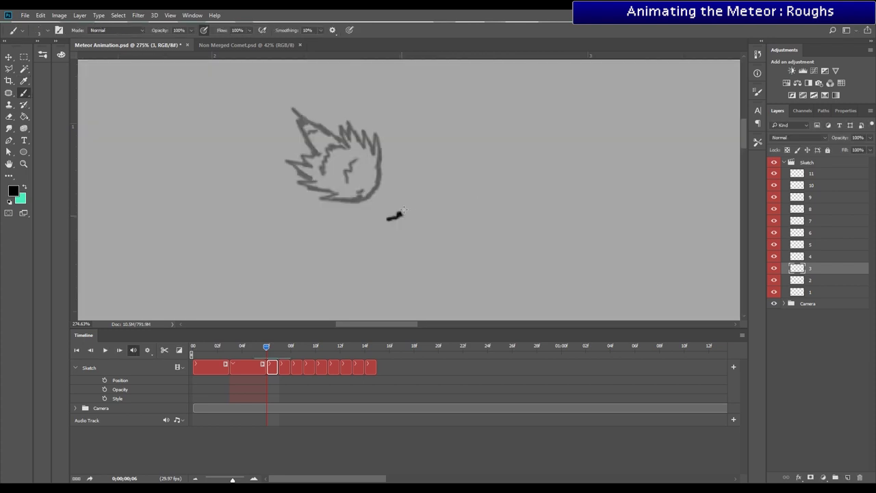
Draw the flaming meteor with its pointed tail on layer 3 over the onion skin and adjust it with Free Transform.
mouse_move(403, 211)
mouse_down()
mouse_move(357, 210)
mouse_move(379, 163)
mouse_move(324, 139)
mouse_move(403, 171)
mouse_up()
drag(380, 171, 356, 211)
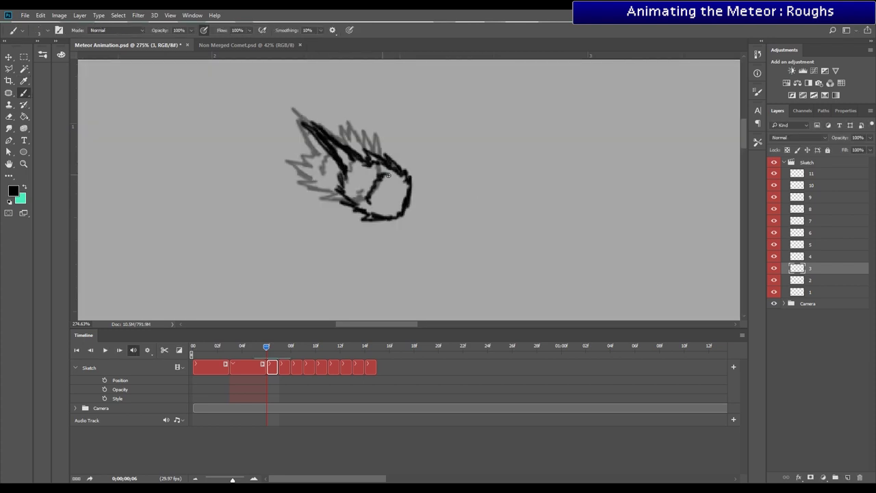
scroll(363, 198, down, 1)
key(ctrl+t)
drag(438, 106, 442, 120)
drag(419, 215, 448, 243)
drag(472, 113, 465, 101)
drag(380, 200, 375, 195)
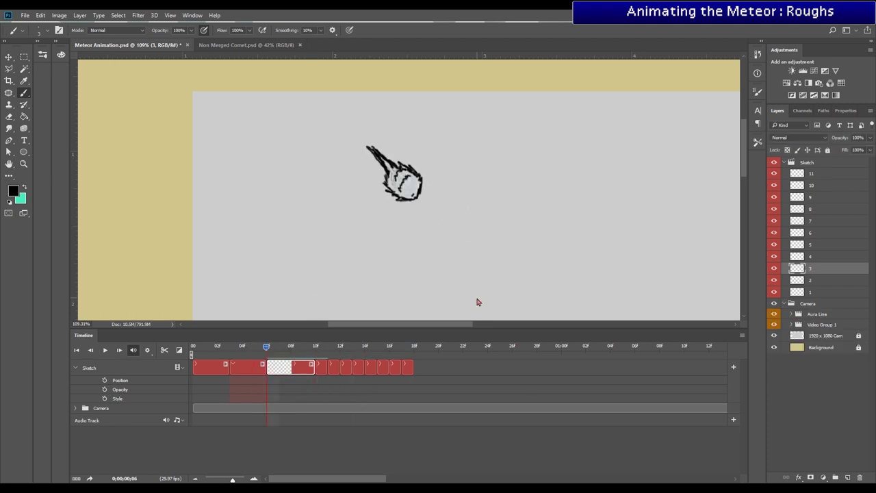
Draw the next meteor rough on layer 4 at frame 10, following the position of the reference.
key(Right)
key(Right)
key(Right)
key(Right)
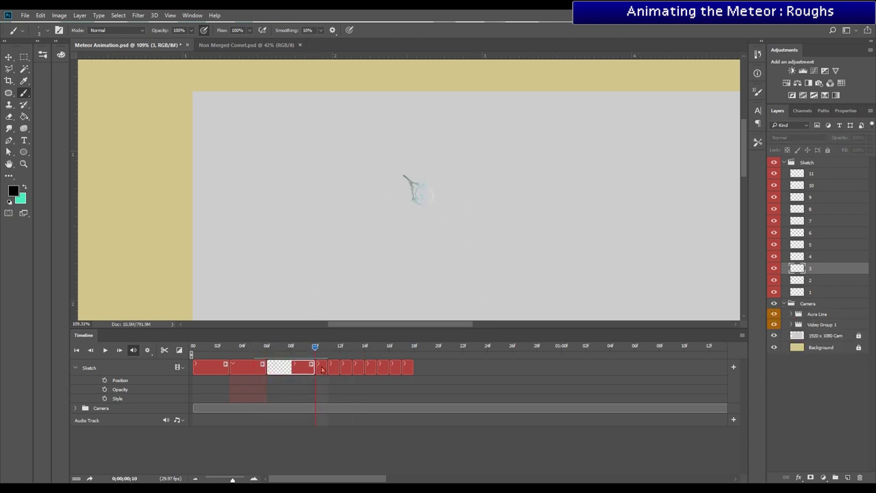
click(325, 370)
click(784, 303)
drag(454, 226, 425, 228)
drag(452, 230, 449, 199)
drag(425, 229, 415, 209)
drag(449, 201, 377, 158)
drag(433, 196, 379, 159)
key(e)
key(b)
key(ctrl+plus)
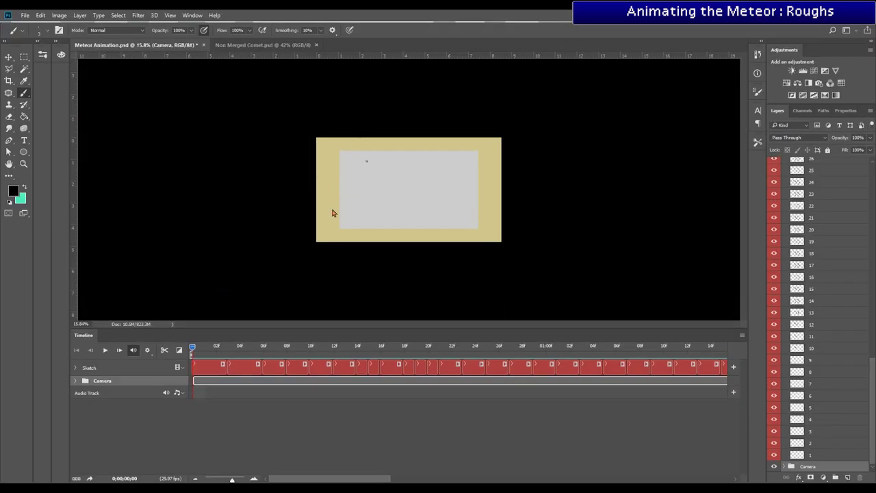
Examine the tiny meteor on the first frame and scrub to frame 18 to check its growth and path.
scroll(332, 213, up, 6)
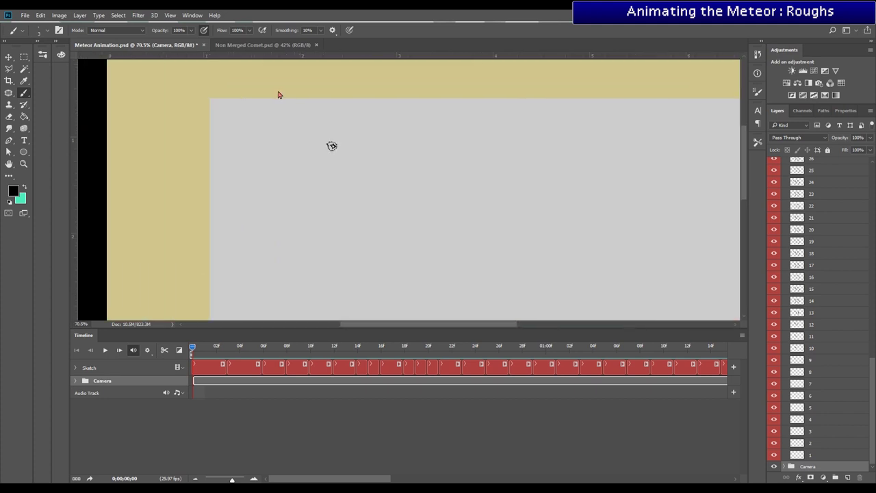
scroll(336, 179, up, 3)
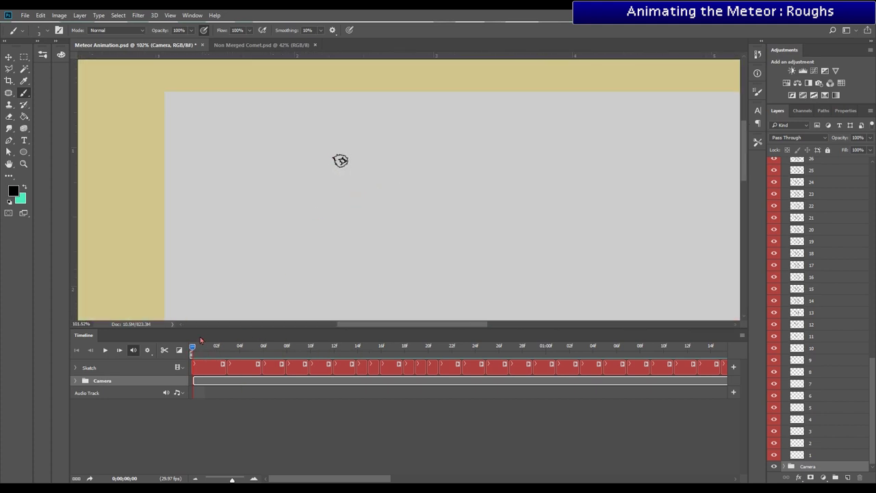
drag(193, 349, 404, 348)
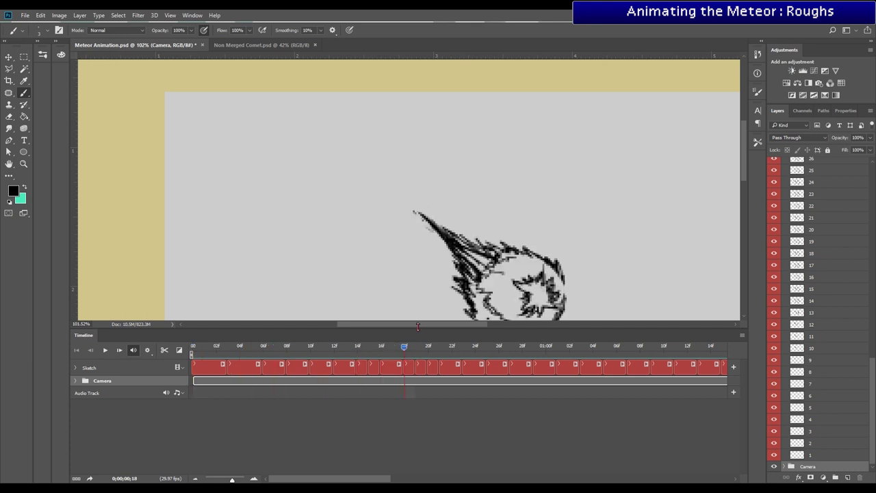
drag(580, 278, 374, 159)
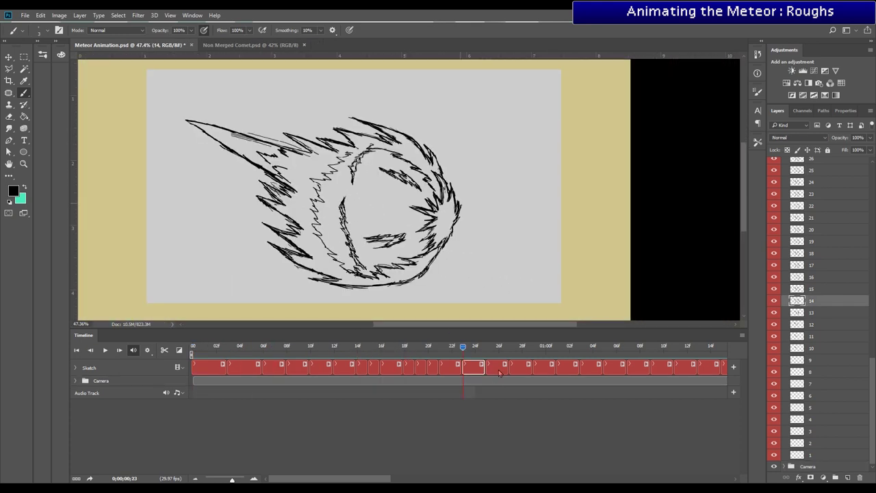
Compare the large meteor drawings in the clips around frames 21 to 28, and scrub on to 0;00;02;01.
click(498, 368)
mouse_move(480, 352)
mouse_down()
mouse_move(529, 354)
mouse_move(483, 341)
mouse_move(511, 351)
mouse_up()
click(521, 368)
click(500, 373)
click(456, 368)
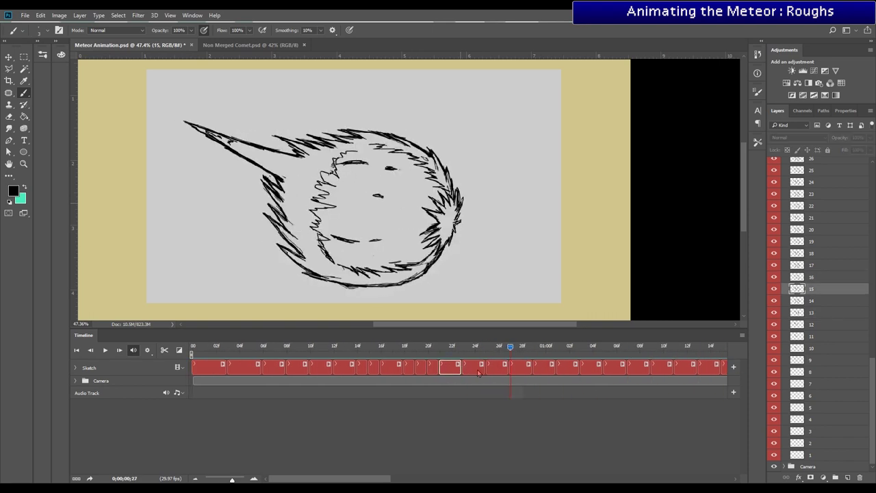
drag(510, 349, 691, 352)
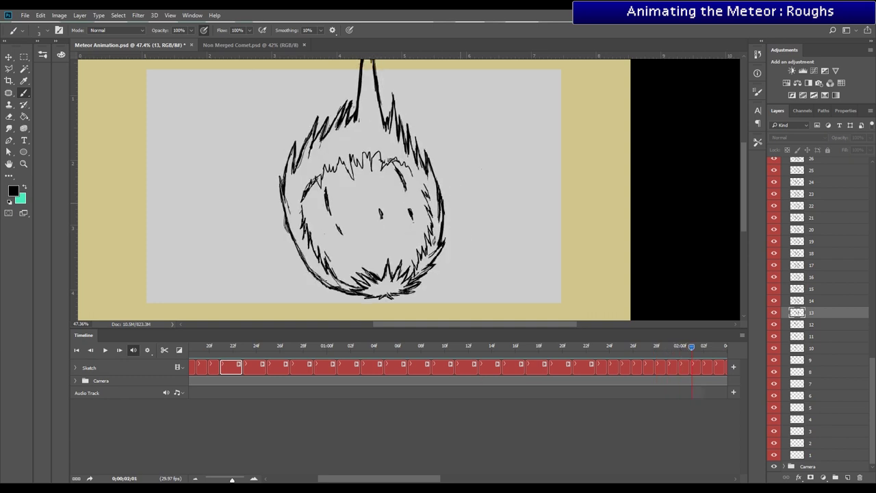
Examine the remaining Sketch clips from 0;00;02;01 to the end of the rough animation.
drag(386, 480, 442, 480)
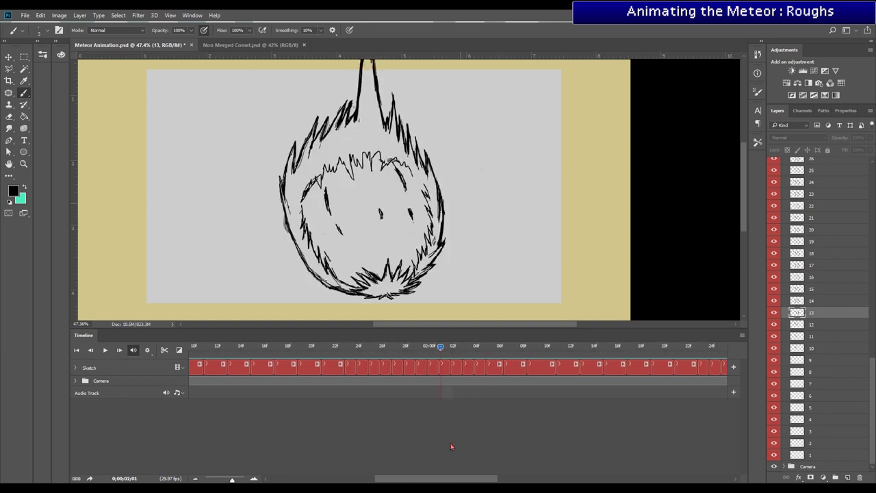
click(445, 367)
click(456, 367)
click(468, 367)
drag(447, 351, 476, 347)
drag(476, 482, 535, 482)
drag(212, 352, 456, 352)
click(449, 367)
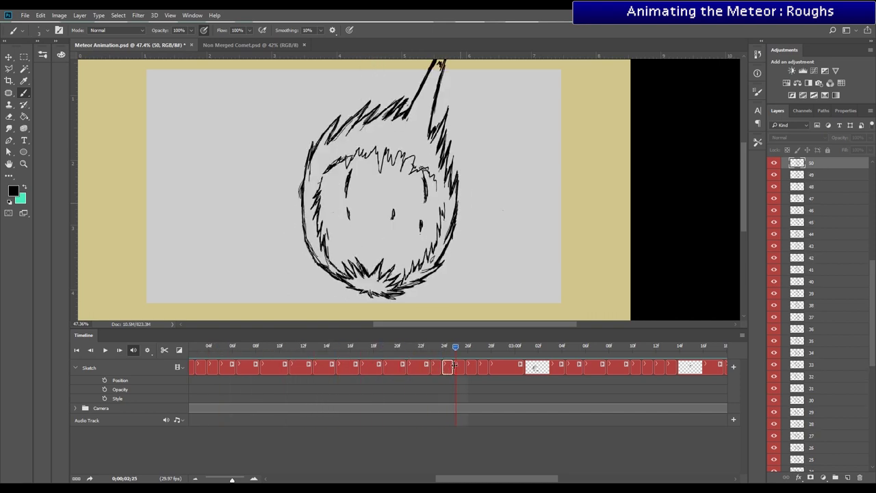
scroll(295, 253, down, 3)
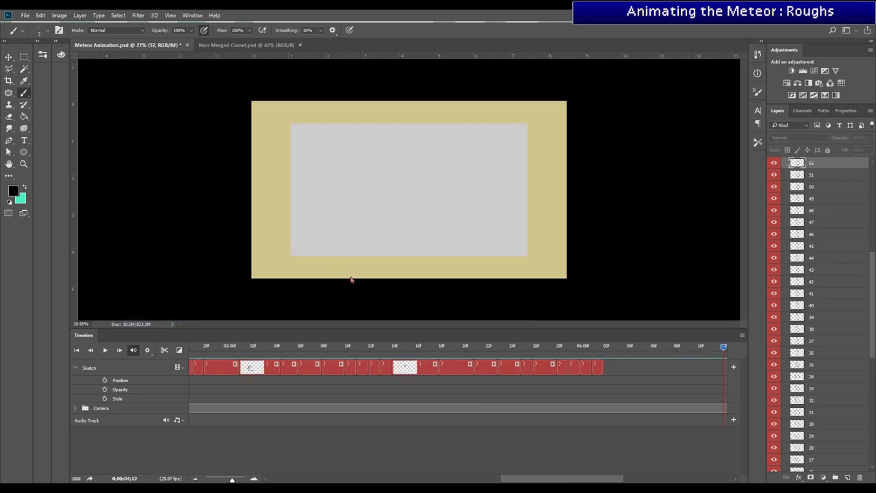
key(space)
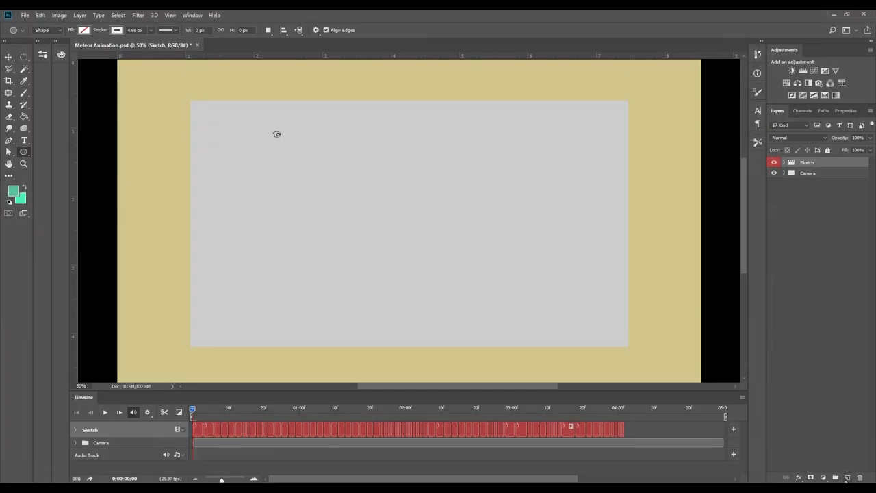
Add a layer above Sketch and draw a circle about 90 px wide near the small meteor, with no fill and a 2 px turquoise stroke.
click(847, 478)
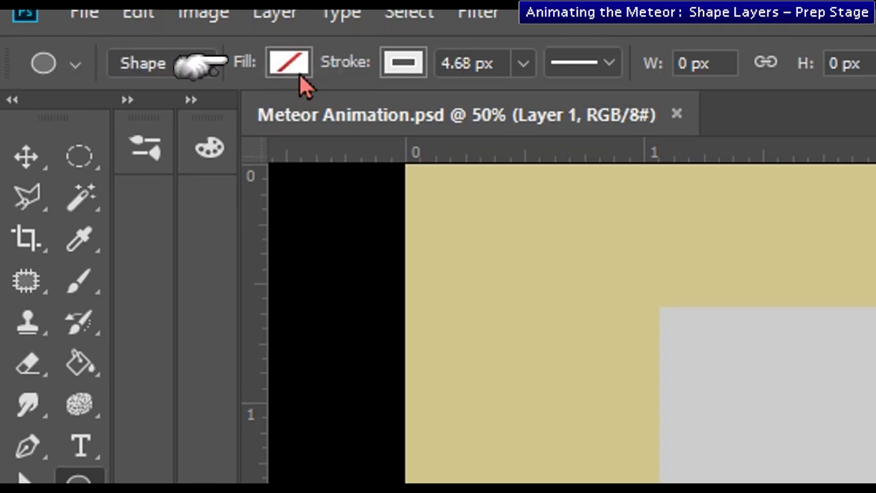
click(291, 65)
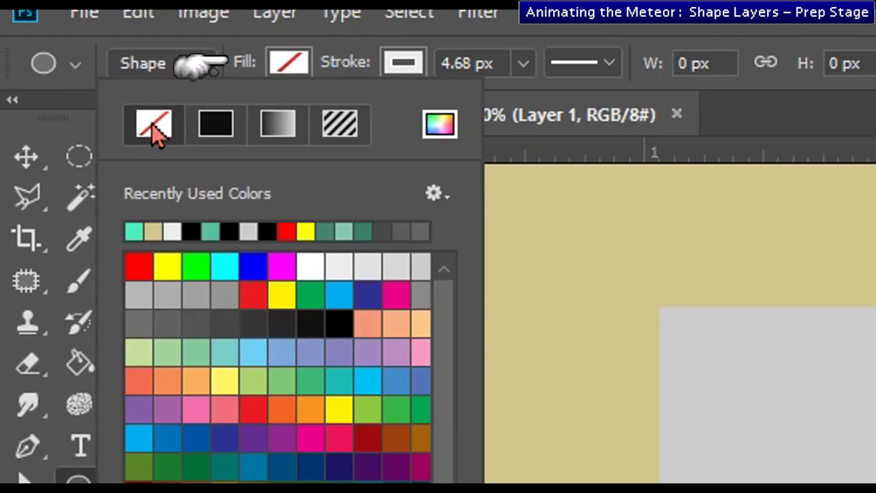
click(409, 64)
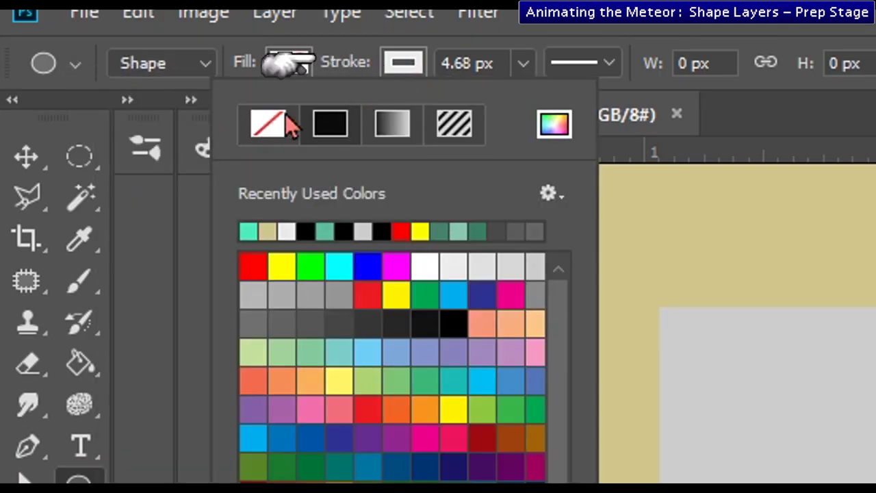
double_click(248, 232)
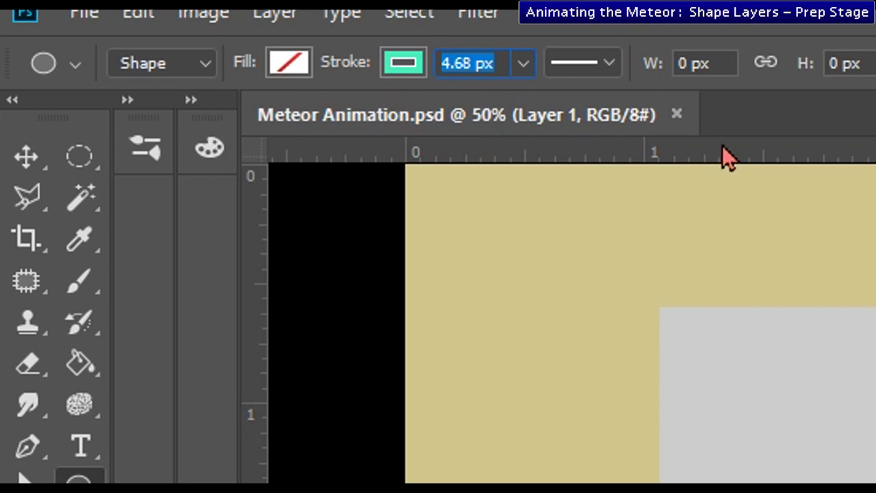
text(2)
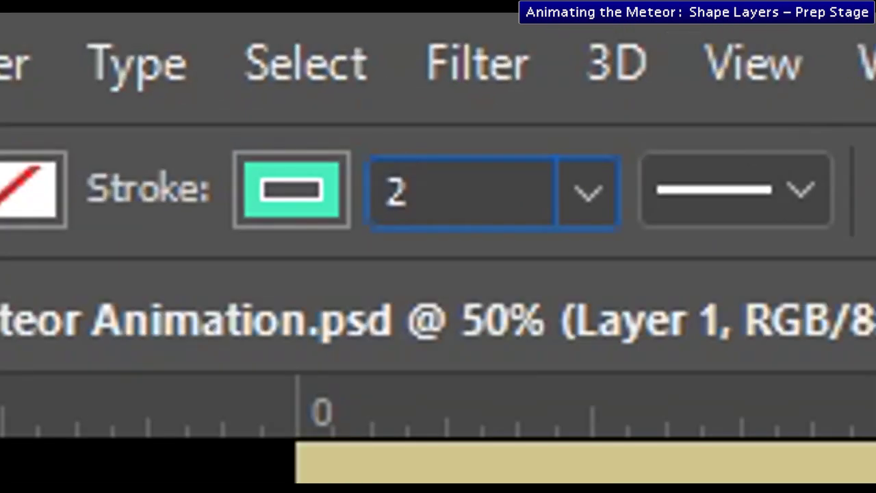
key(Return)
mouse_move(244, 96)
mouse_down()
mouse_move(306, 169)
mouse_move(303, 161)
mouse_up()
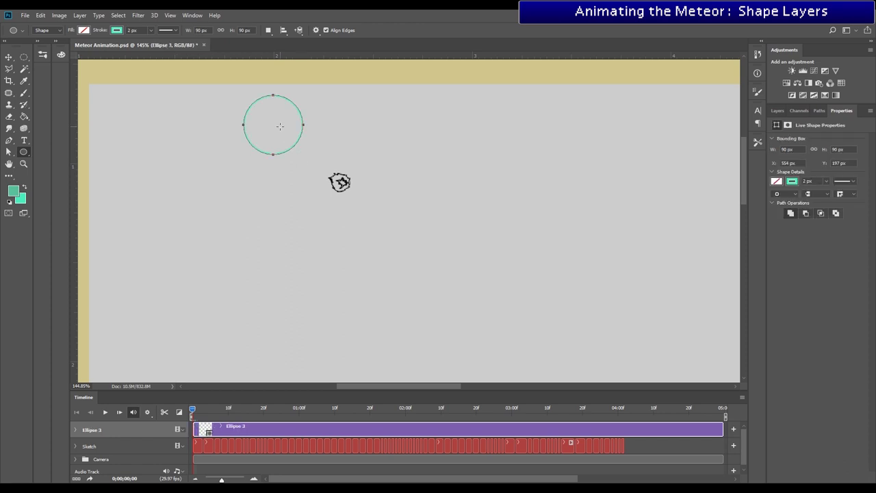
Scale the turquoise circle down to about 22 px and position it inside the small meteor sketch on the first frame.
scroll(280, 126, up, 5)
key(ctrl+t)
mouse_move(336, 83)
mouse_down()
mouse_move(308, 96)
mouse_move(310, 135)
mouse_move(271, 148)
mouse_up()
drag(247, 180, 403, 246)
scroll(425, 240, up, 10)
drag(432, 158, 388, 195)
drag(372, 211, 385, 208)
key(Left)
key(Left)
key(Right)
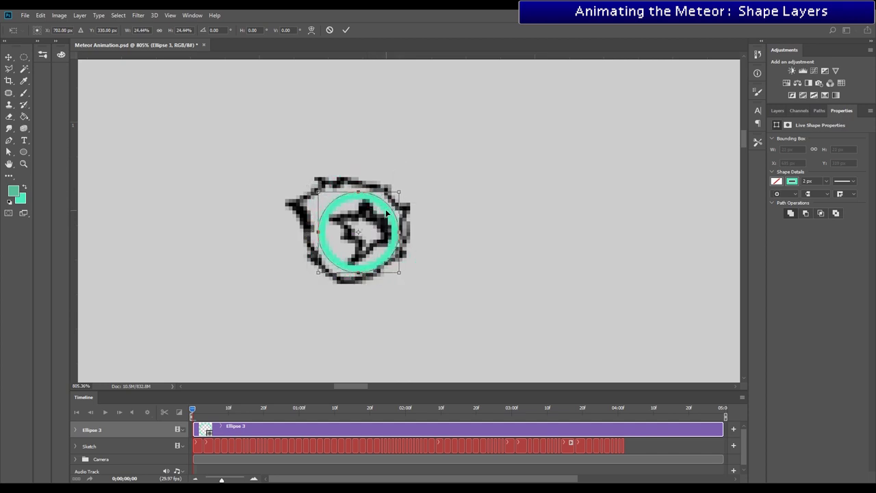
key(Return)
scroll(346, 293, down, 4)
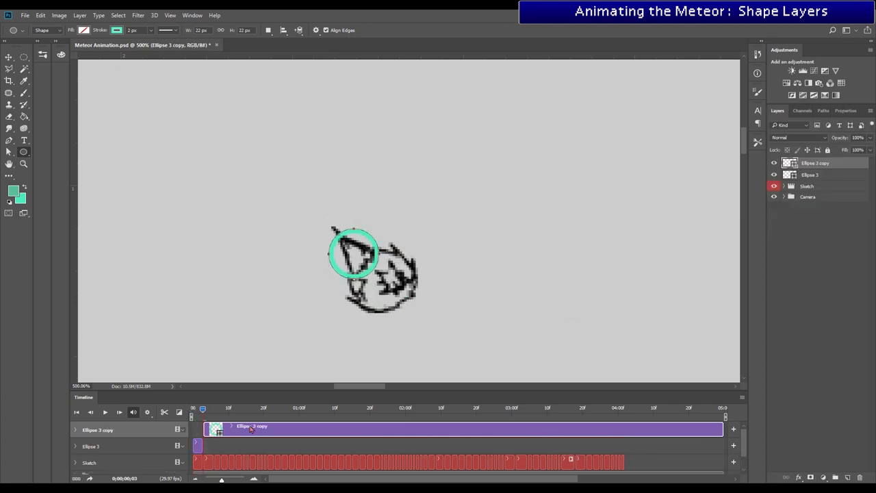
Place the duplicated circle clip on the first circle's track from frame 3, and duplicate further circle clips timed to the Sketch clips.
drag(226, 444, 193, 426)
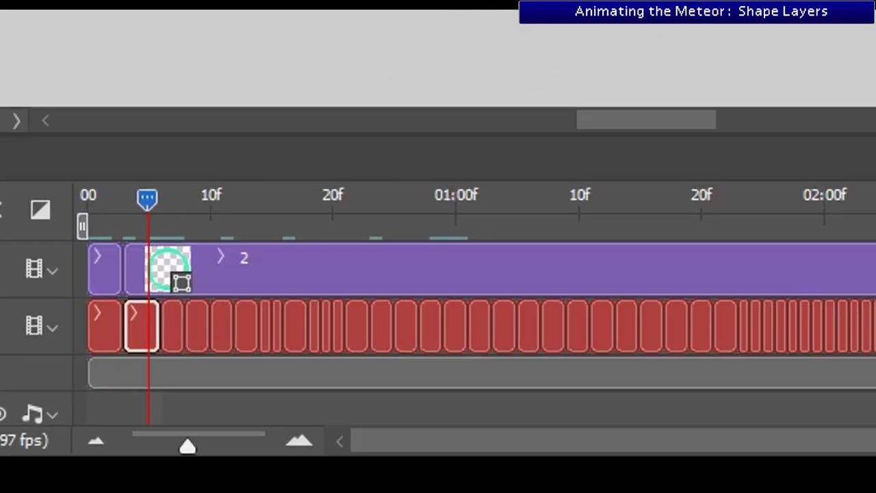
click(260, 252)
click(127, 267)
drag(136, 201, 98, 222)
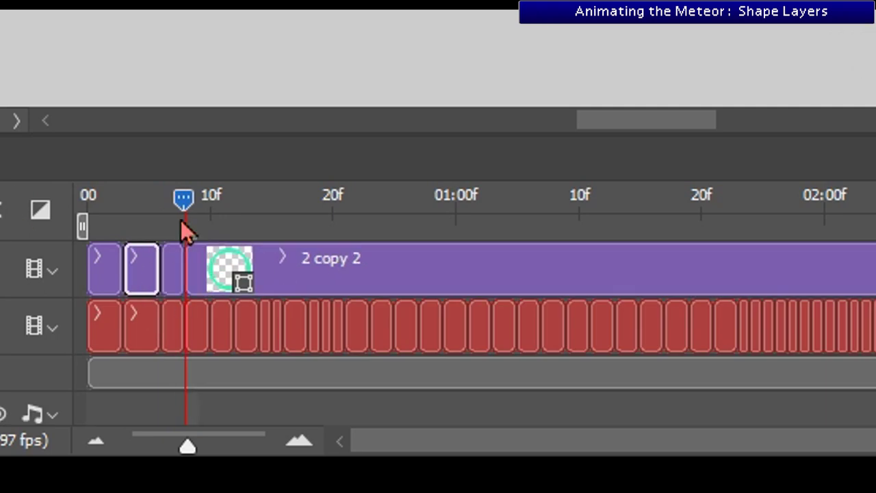
click(131, 267)
drag(177, 205, 295, 296)
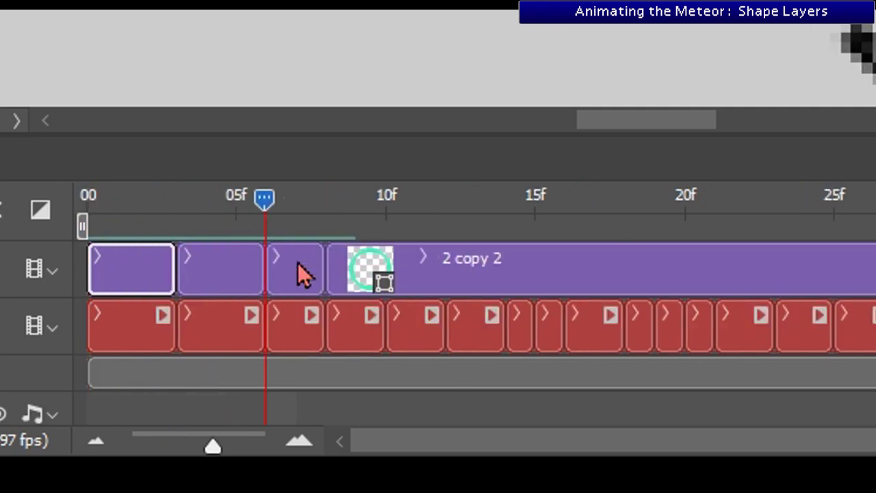
click(295, 271)
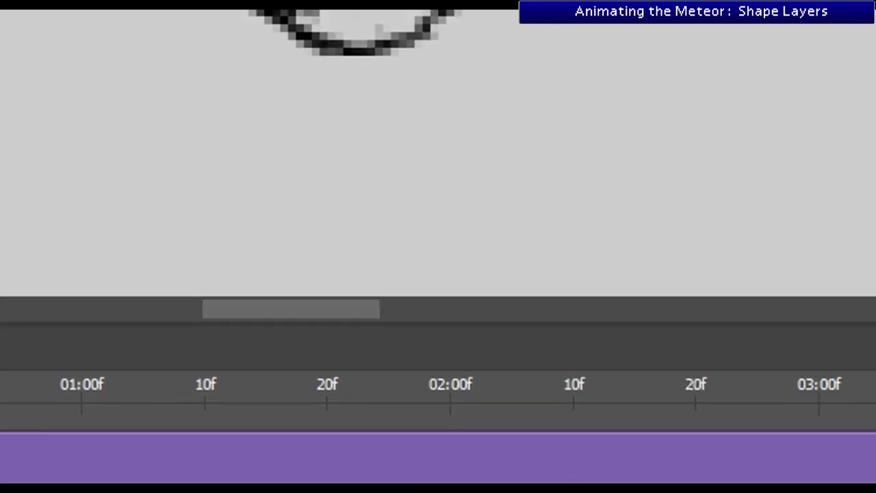
Rename the video group holding the ellipse layers as Meteor Circle.
double_click(831, 51)
text(Meteor C)
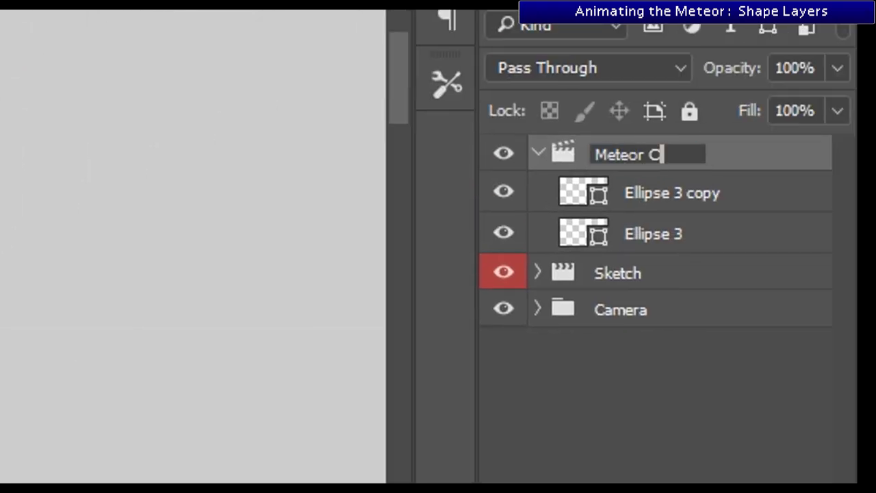
text(ircle)
key(Return)
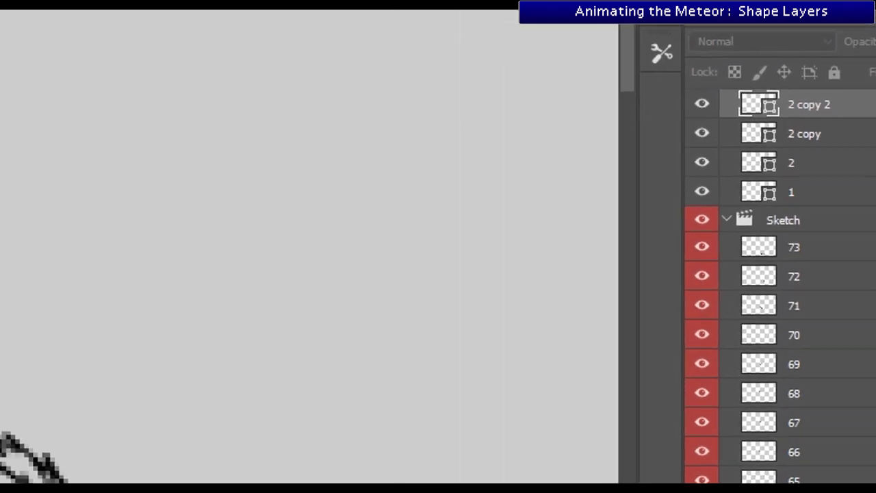
Resize and position the circle at frame 8 to fit the sketched meteor, and move the frame 3 circle onto its meteor.
drag(86, 321, 480, 253)
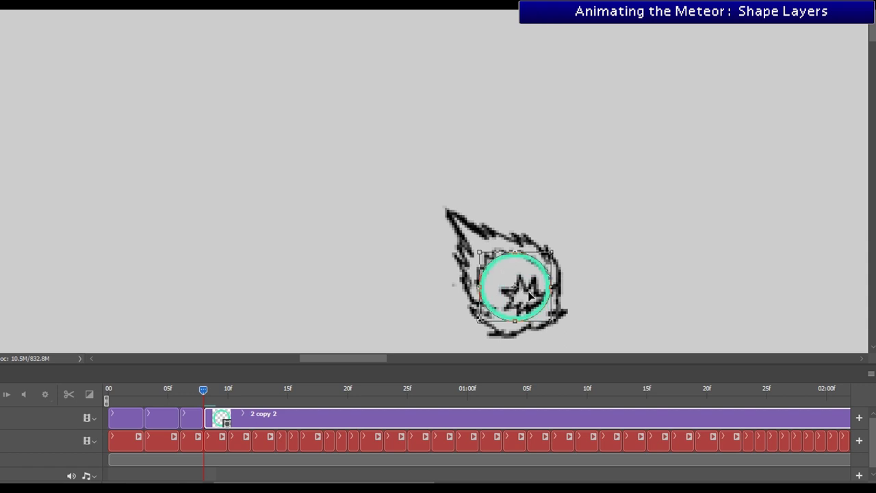
drag(529, 303, 536, 308)
key(Return)
drag(204, 394, 106, 397)
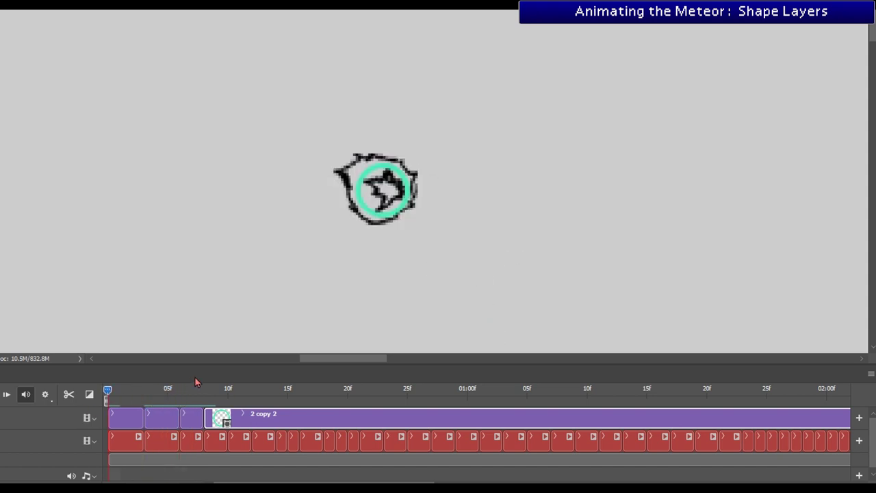
click(6, 395)
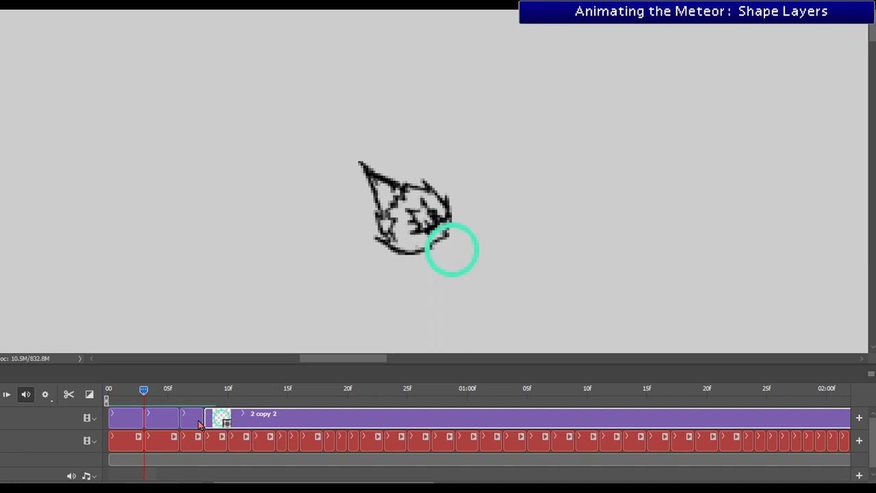
drag(421, 205, 383, 167)
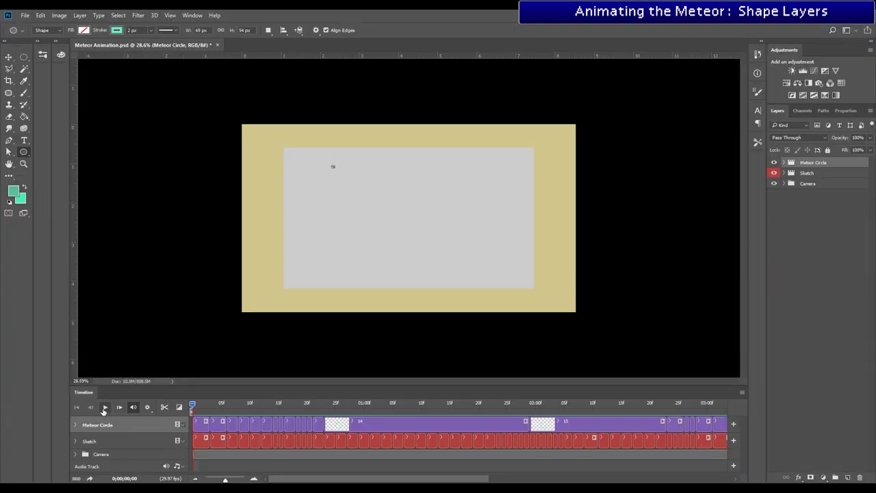
Play through the circle animation, and give the Meteor Circle group a green label and place it below Sketch.
click(105, 407)
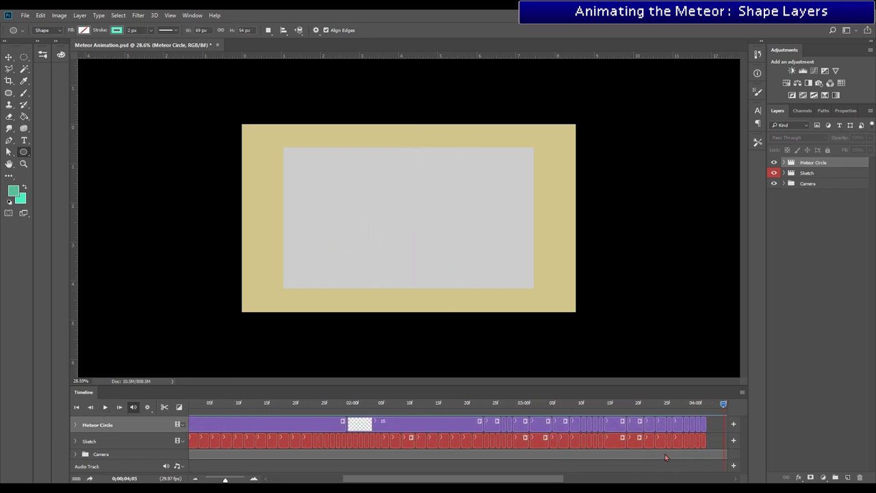
drag(396, 407, 1, 417)
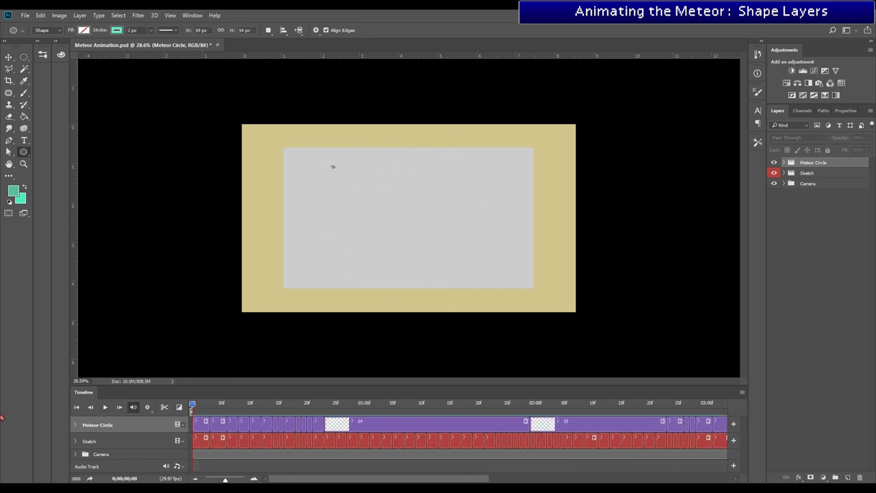
right_click(775, 165)
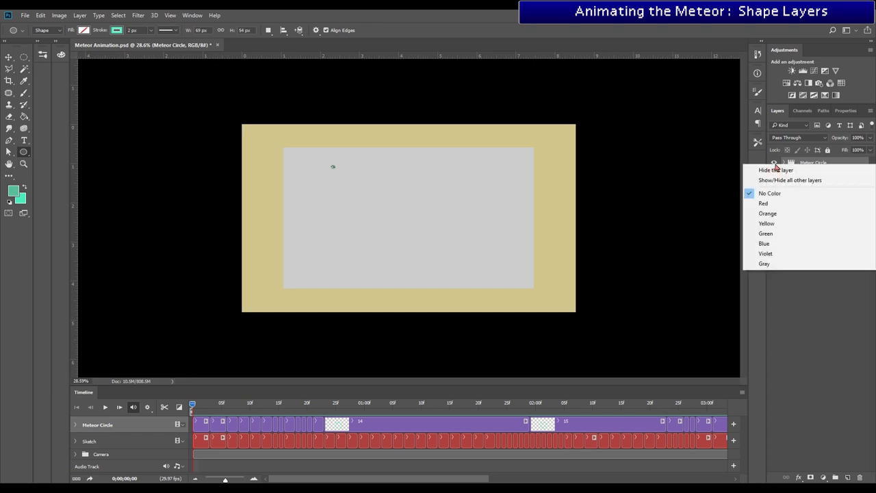
click(778, 234)
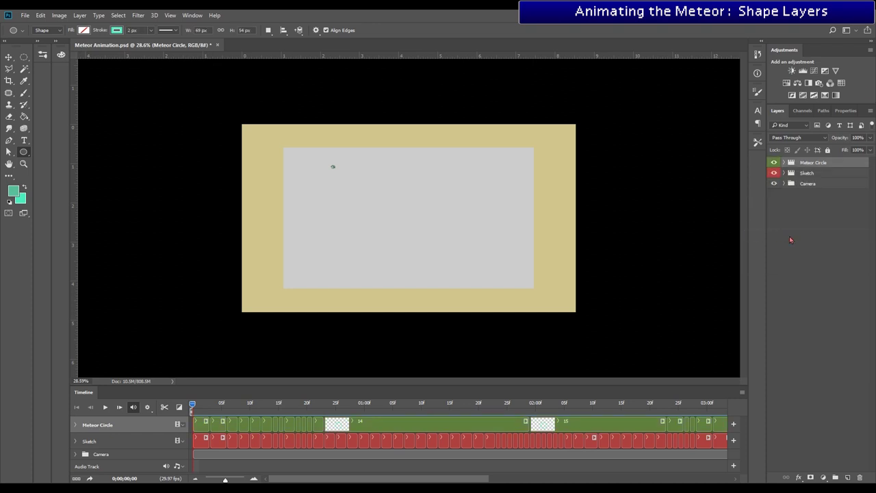
drag(825, 165, 821, 182)
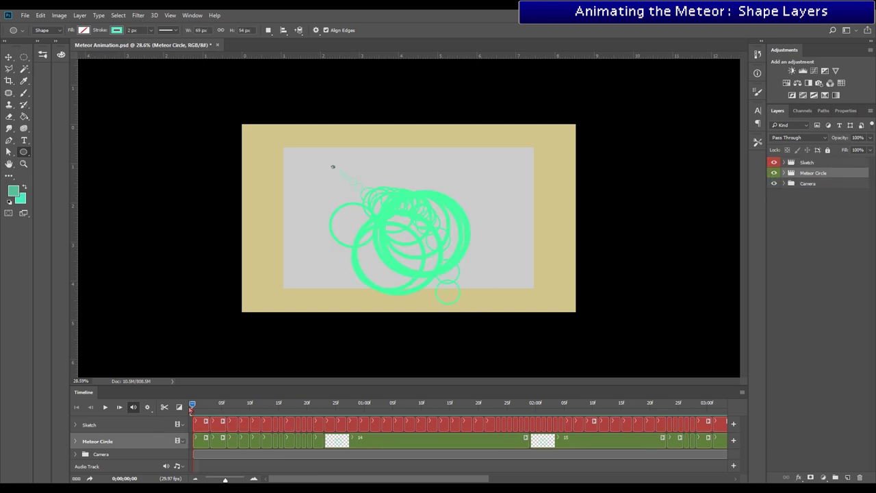
Play the animation to frame 28 and examine how the circle lines up beneath the large meteor sketch.
key(space)
scroll(424, 198, up, 5)
scroll(506, 265, down, 1)
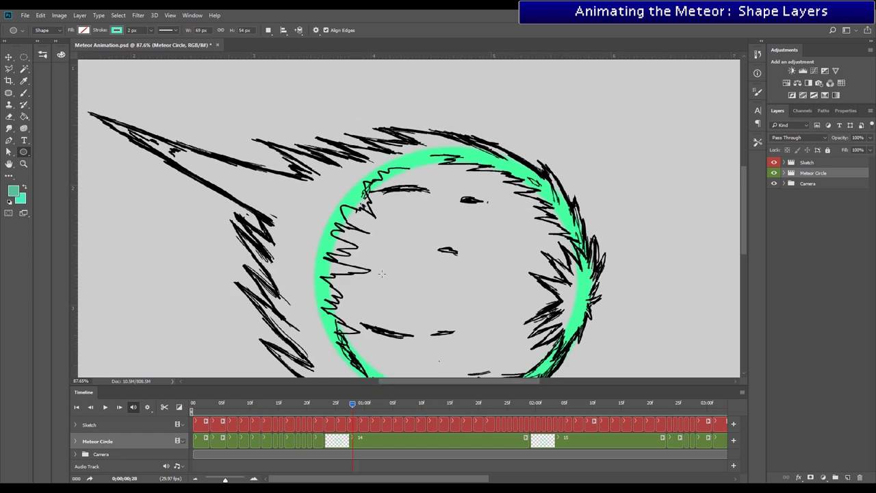
scroll(382, 273, down, 7)
key(Home)
Duplicate the 1920 x 1080 Cam layer inside the Camera group.
click(784, 184)
right_click(817, 208)
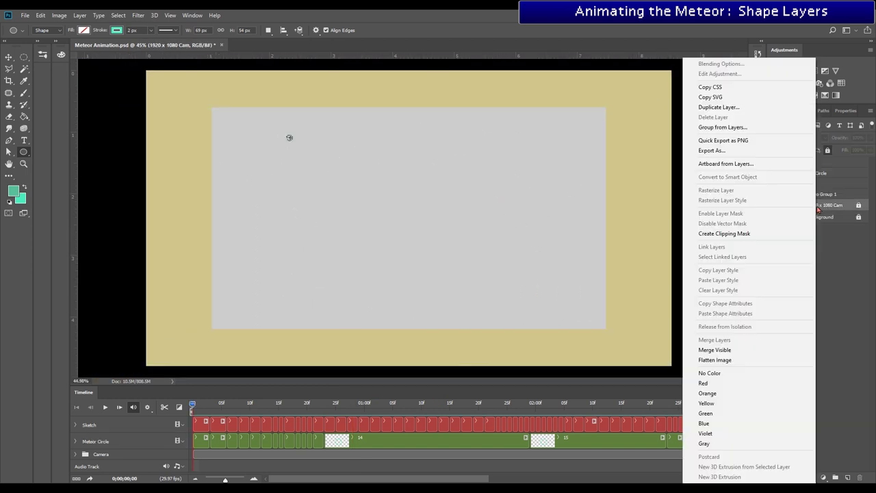
click(745, 107)
click(668, 122)
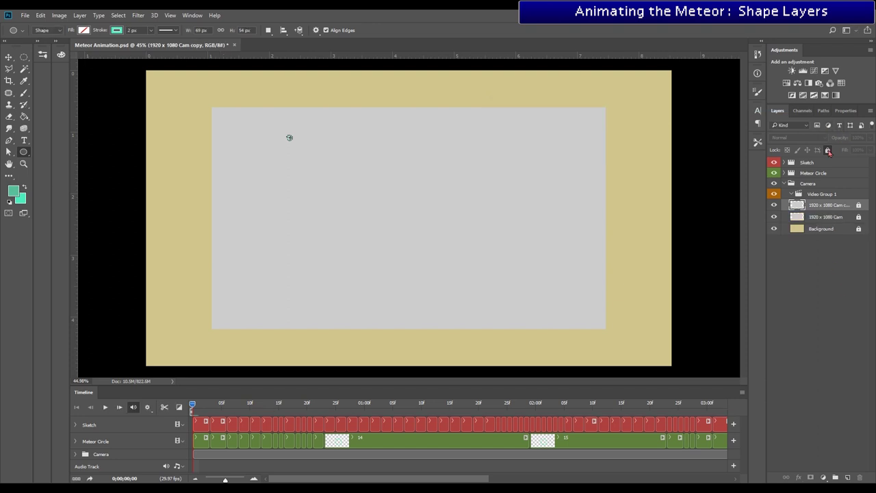
Fill the duplicated camera layer with black using the Paint Bucket, and toggle its visibility to compare the backgrounds.
click(24, 116)
click(14, 192)
drag(274, 288, 135, 407)
key(Return)
click(486, 308)
click(775, 206)
click(774, 206)
key(space)
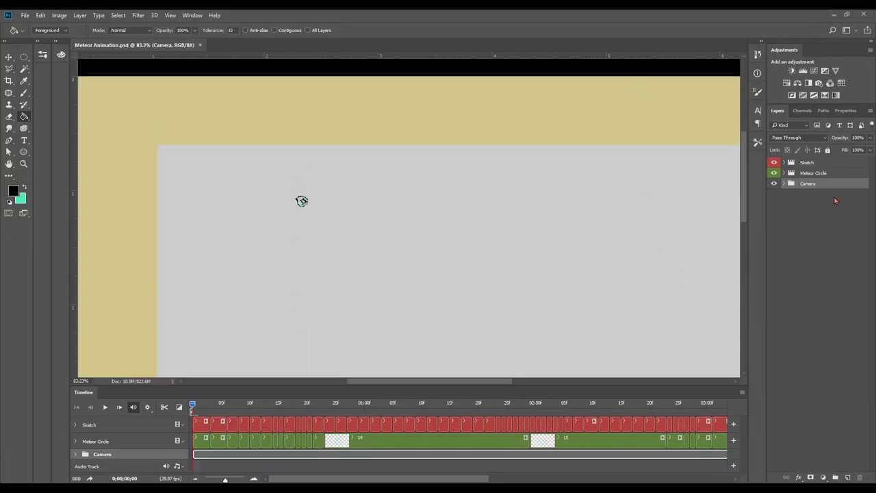
Add blank layer clips above Meteor Circle, timed to the first Sketch clips, and combine them in a video group named Color.
click(808, 165)
click(806, 174)
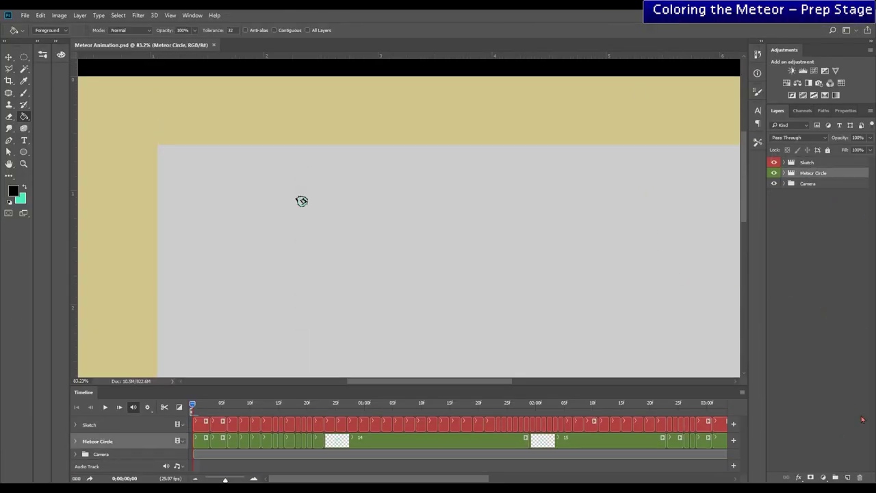
click(851, 476)
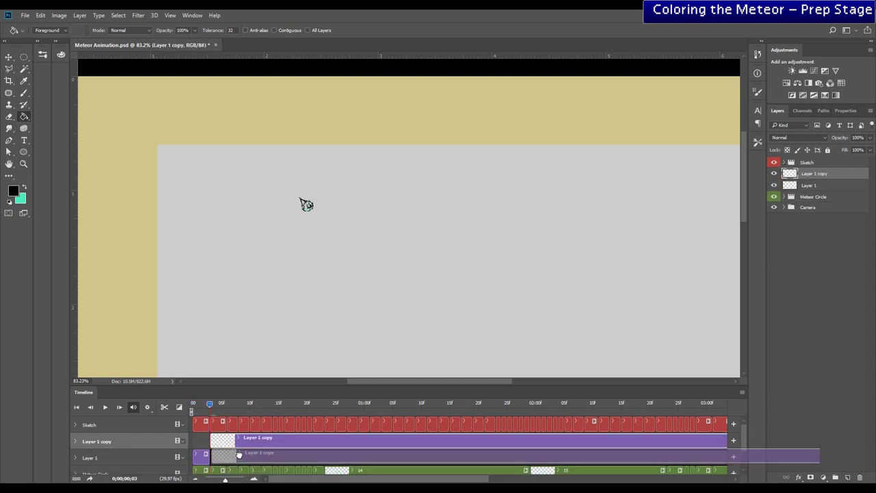
drag(238, 454, 240, 455)
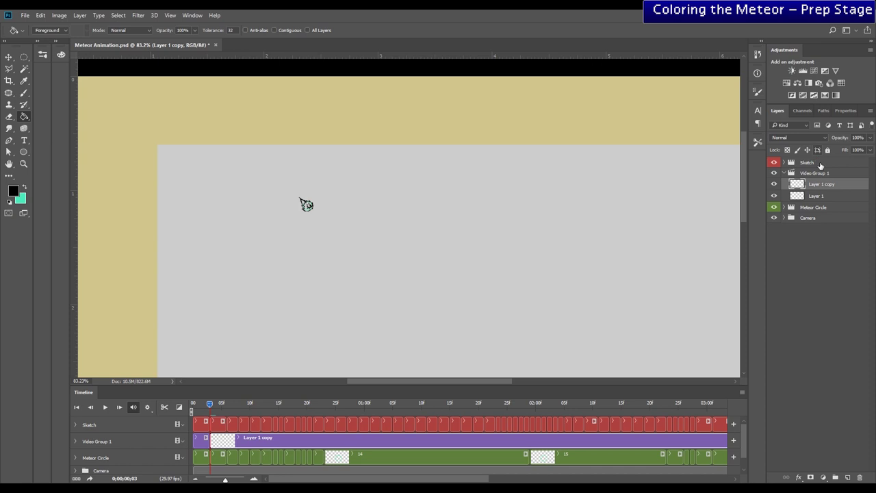
click(816, 174)
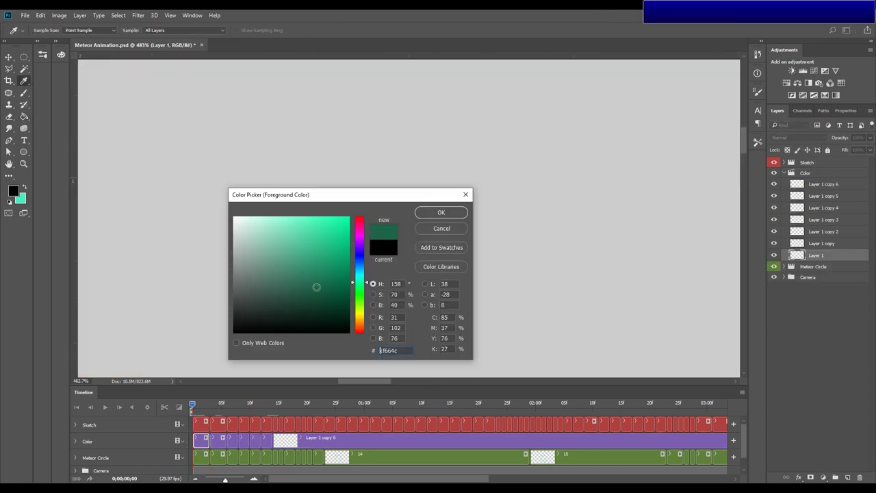
Paint the first frame's meteor on Layer 1 with the Brush in dark green #2a6952.
click(304, 273)
click(302, 285)
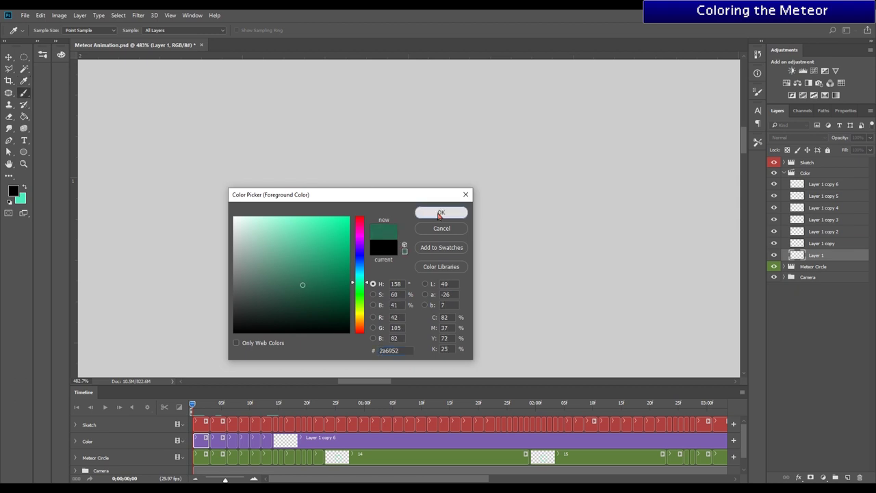
click(439, 214)
scroll(696, 267, up, 1)
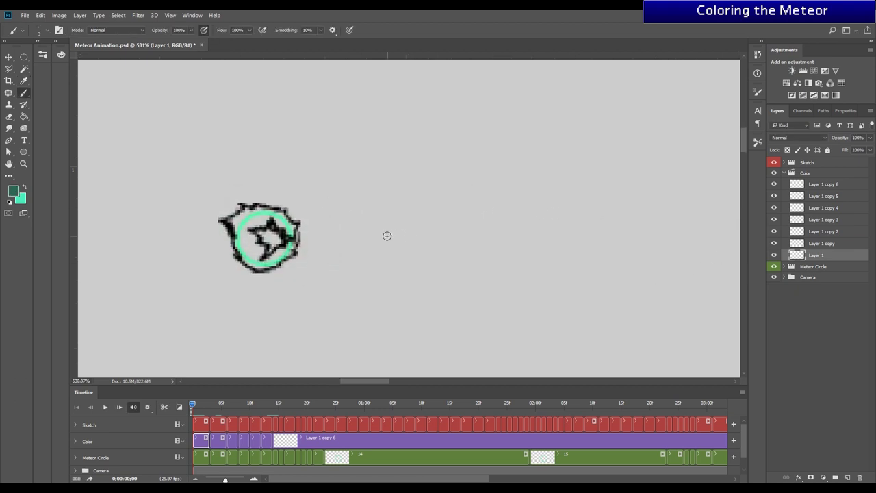
scroll(267, 243, up, 10)
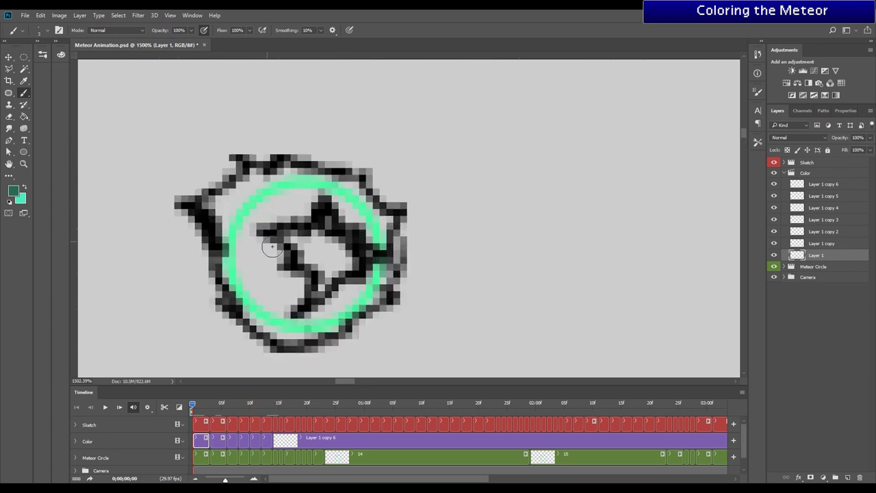
drag(272, 247, 260, 251)
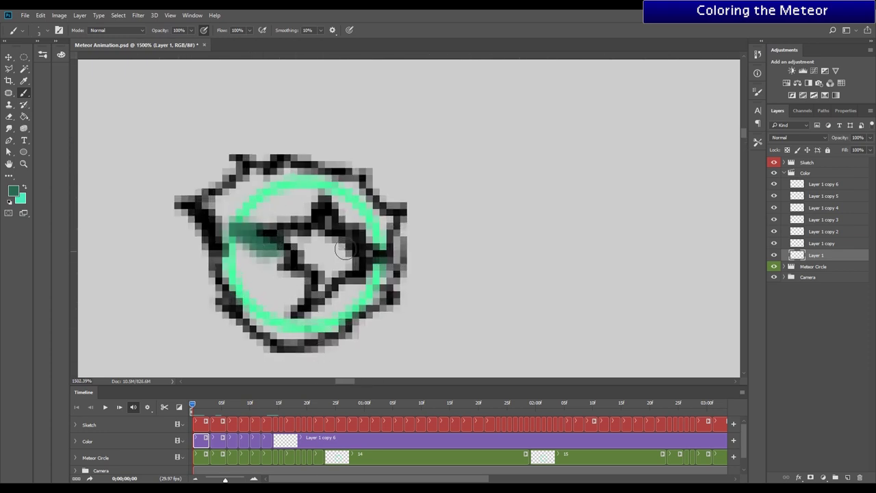
mouse_move(312, 239)
mouse_down()
mouse_move(269, 247)
mouse_move(293, 316)
mouse_move(291, 327)
mouse_move(273, 328)
mouse_move(272, 317)
mouse_move(332, 320)
mouse_move(355, 296)
mouse_move(343, 321)
mouse_move(375, 293)
mouse_up()
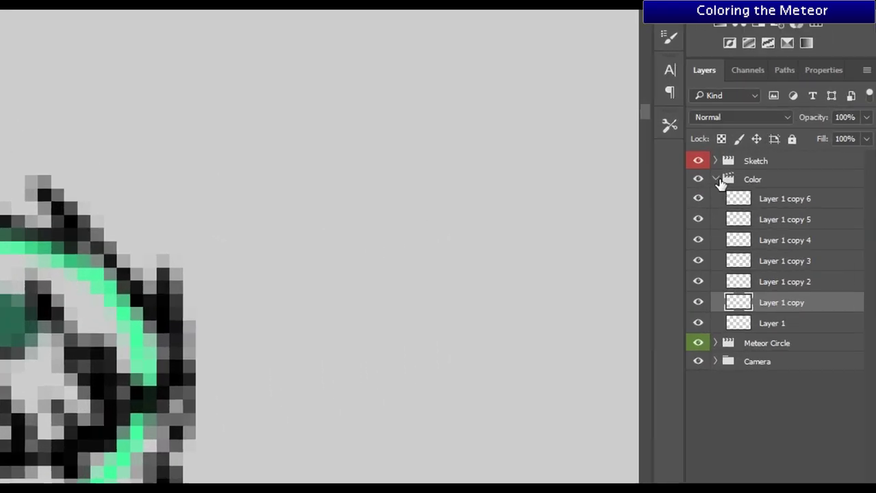
Move the Color group below Meteor Circle and paint the frame 3 meteor's body and tail dark green on Layer 1 copy.
click(784, 174)
drag(528, 225, 560, 306)
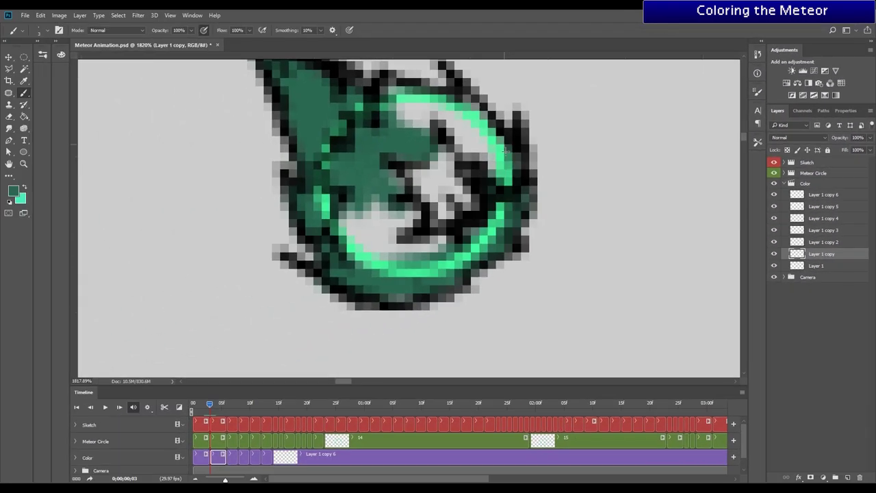
mouse_move(381, 95)
mouse_down()
mouse_move(383, 219)
mouse_move(432, 233)
mouse_move(466, 199)
mouse_move(408, 156)
mouse_move(375, 216)
mouse_up()
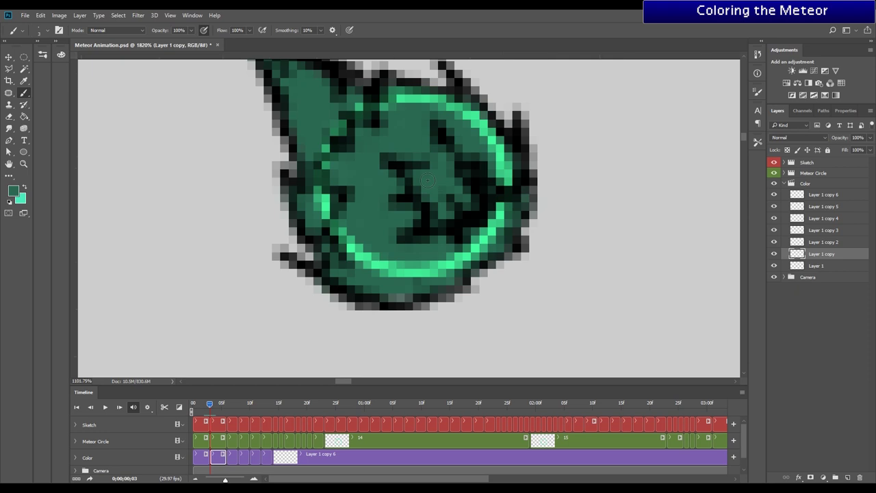
Paint the frame 6 meteor's tail, outer flames and round body dark green on Layer 1 copy 2.
scroll(438, 206, down, 3)
key(Right)
click(233, 459)
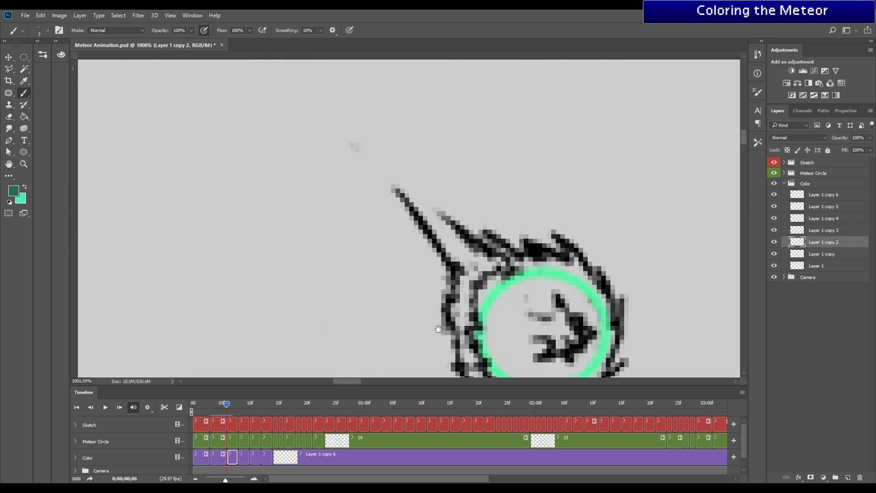
drag(426, 333, 294, 249)
mouse_move(356, 221)
mouse_down()
mouse_move(360, 286)
mouse_move(339, 267)
mouse_move(411, 246)
mouse_move(472, 254)
mouse_move(447, 184)
mouse_move(394, 181)
mouse_move(346, 205)
mouse_move(346, 161)
mouse_move(324, 167)
mouse_move(301, 140)
mouse_move(329, 193)
mouse_up()
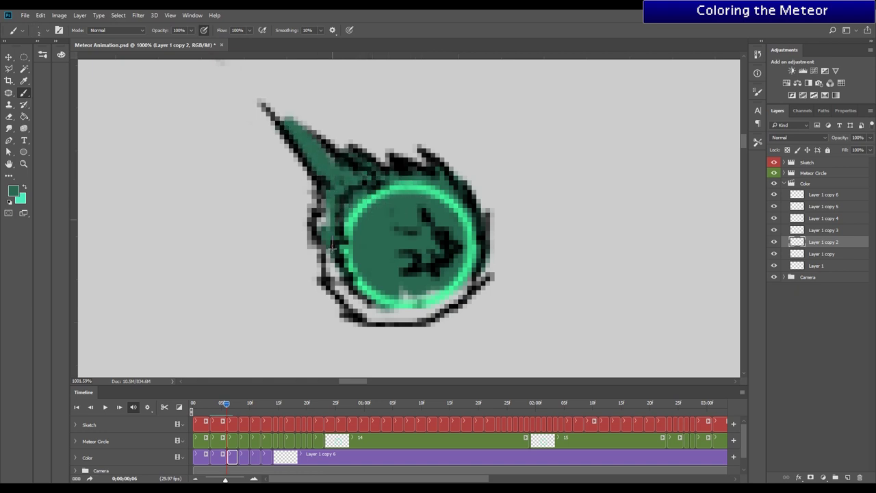
mouse_move(331, 243)
mouse_down()
mouse_move(346, 294)
mouse_move(404, 319)
mouse_move(453, 277)
mouse_up()
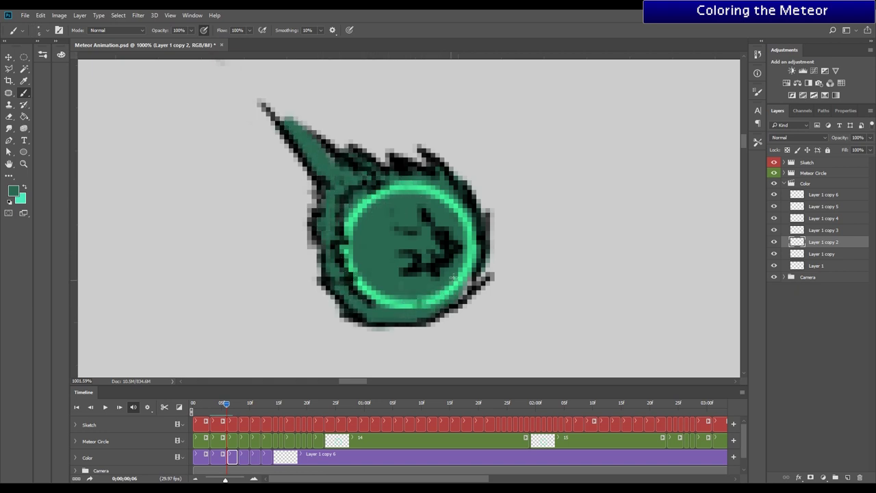
Stop the playback and duplicate the Sketch, Meteor Circle and Color video groups together.
scroll(369, 241, down, 3)
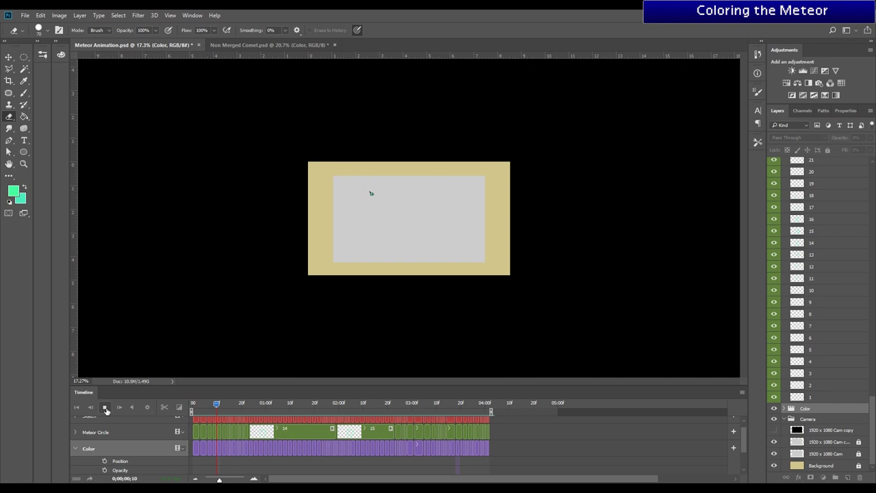
click(105, 408)
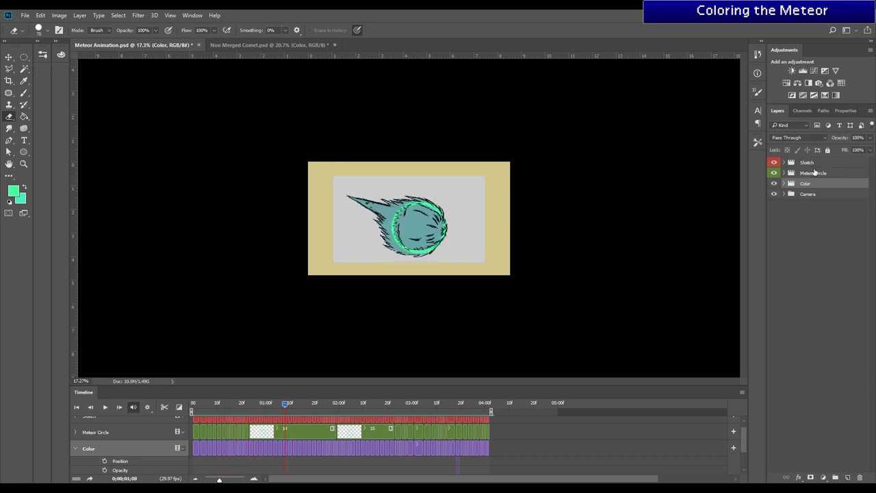
shift+click(814, 173)
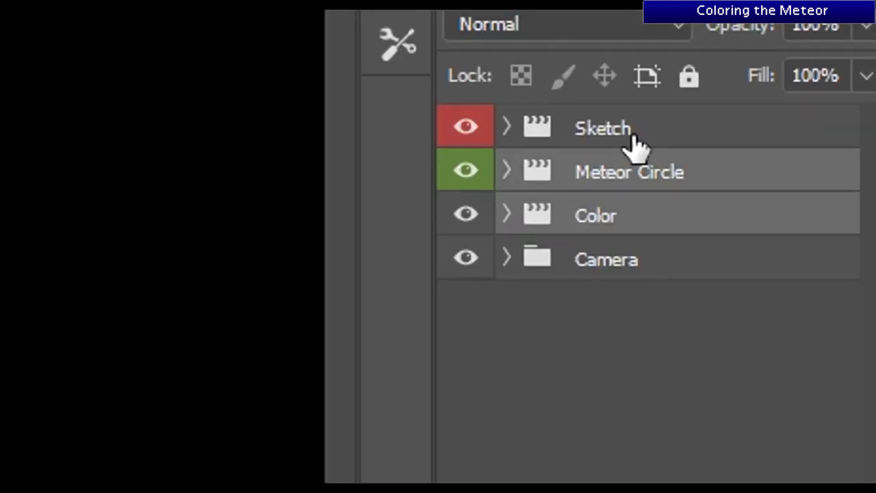
ctrl+click(634, 141)
right_click(634, 142)
click(557, 308)
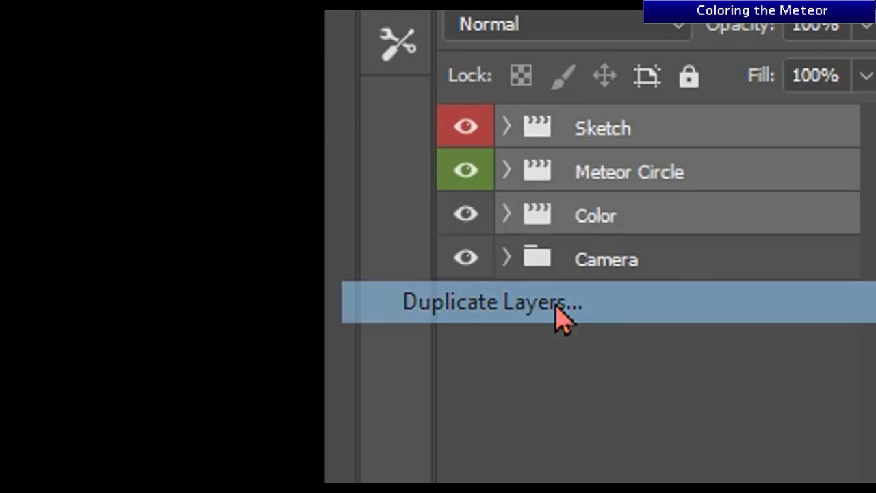
key(Return)
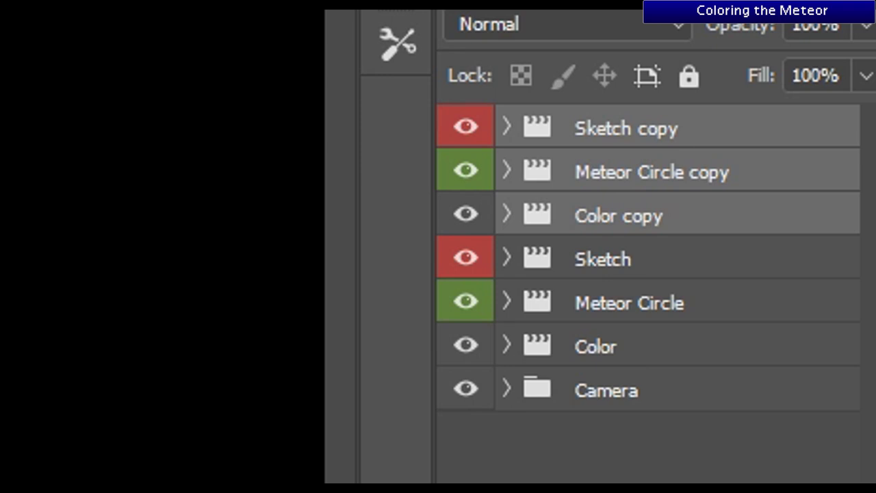
Group the three copied video groups and name the new group Duplicates.
key(ctrl+g)
double_click(618, 129)
text(Duplicates)
key(Return)
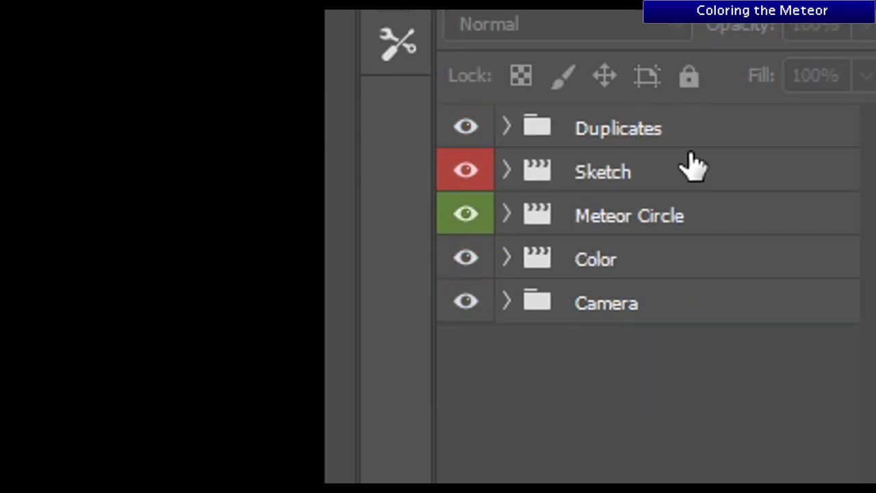
Move the collapsed Duplicates group between Color and Camera, then hide and lock it.
click(510, 127)
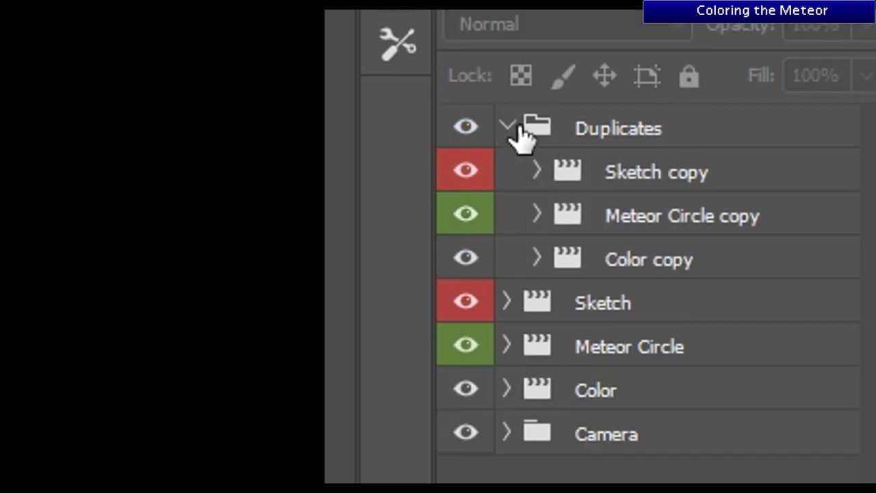
click(518, 130)
click(507, 129)
click(507, 129)
click(508, 129)
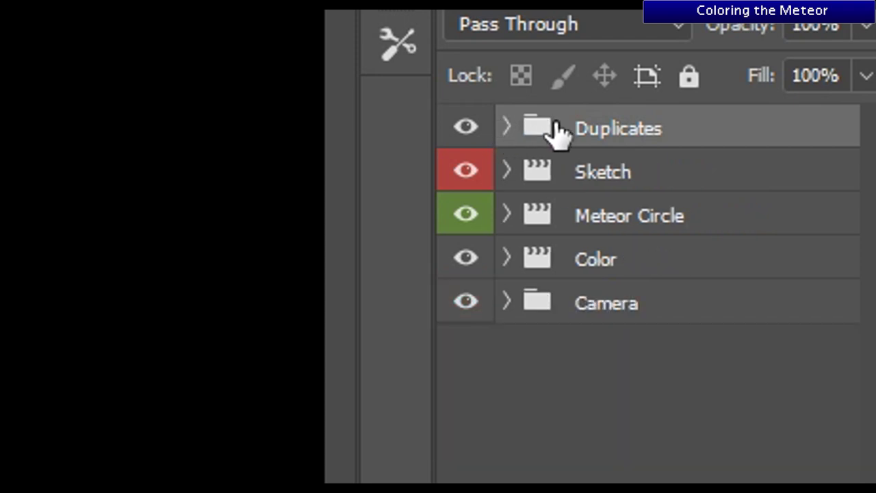
drag(568, 136, 643, 270)
click(688, 76)
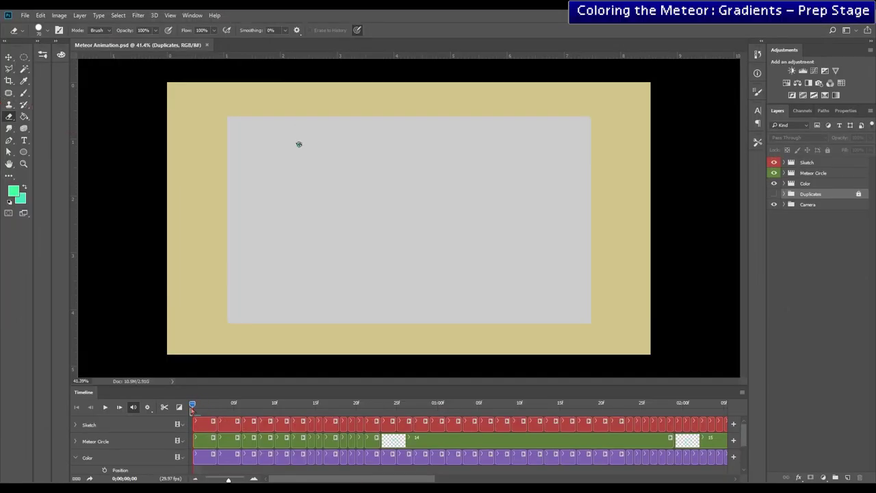
At frame 23, add a Gradient Overlay to layer 14 of the Color group and open its gradient for editing.
drag(251, 416, 381, 446)
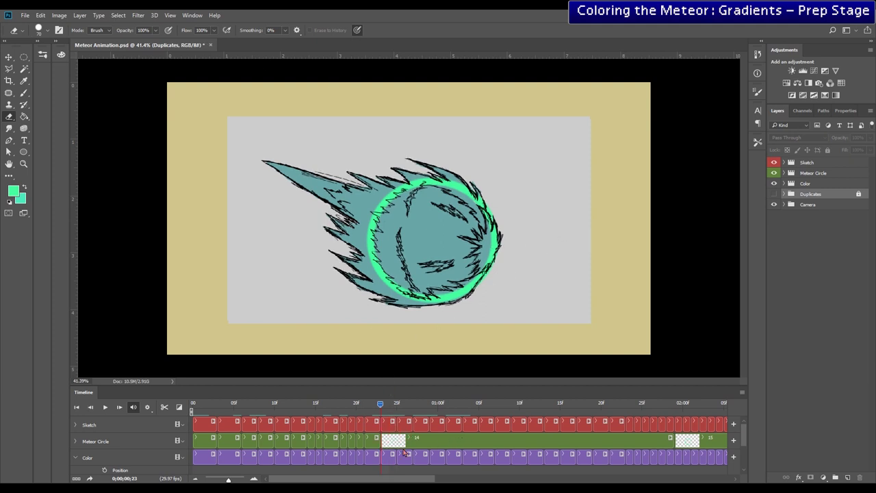
click(391, 457)
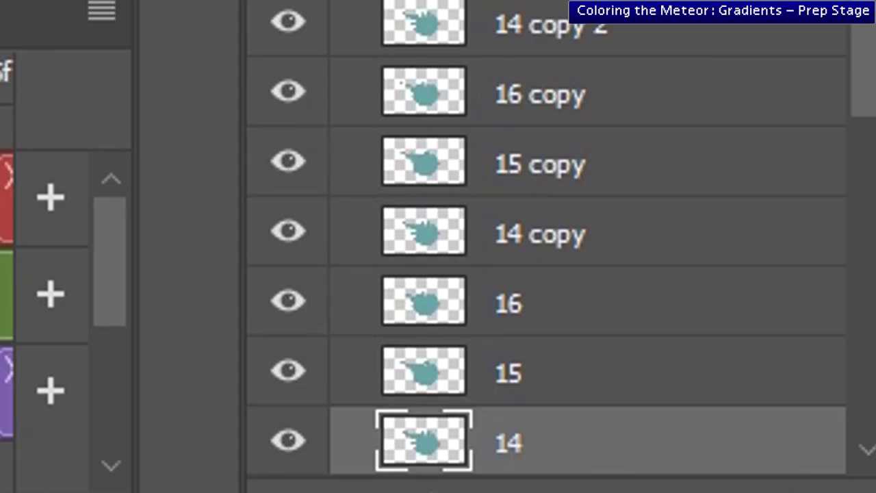
double_click(426, 457)
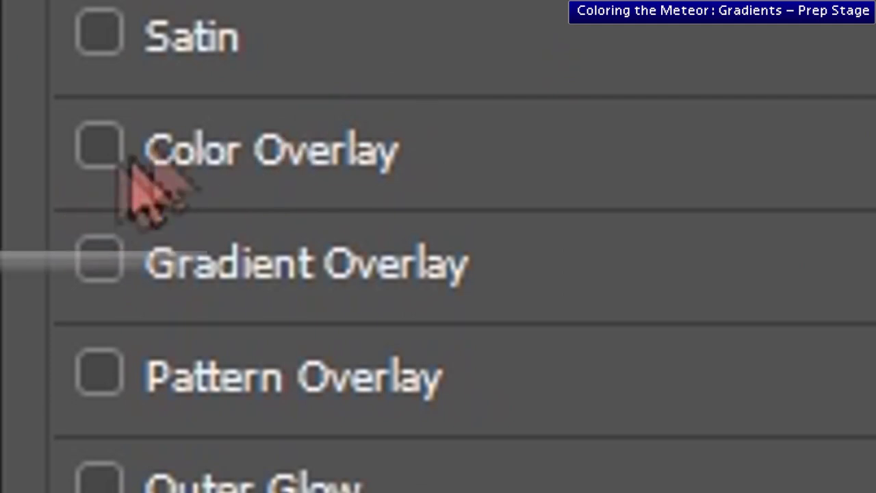
click(362, 273)
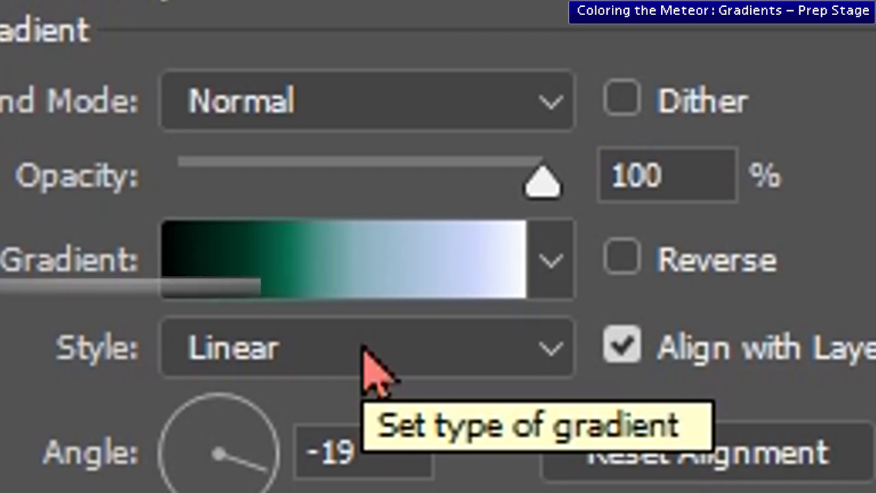
click(393, 262)
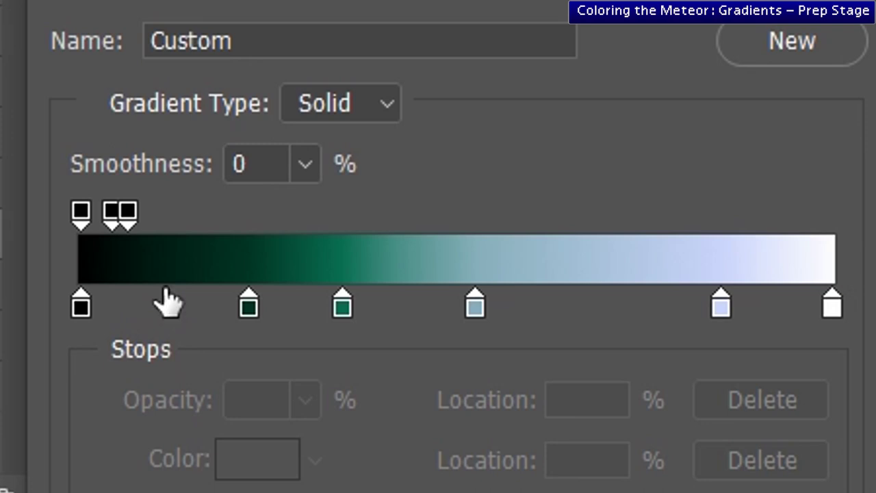
Clear the old black, green, blue and white color stops from the custom gradient, including the newly added bright green one.
click(165, 305)
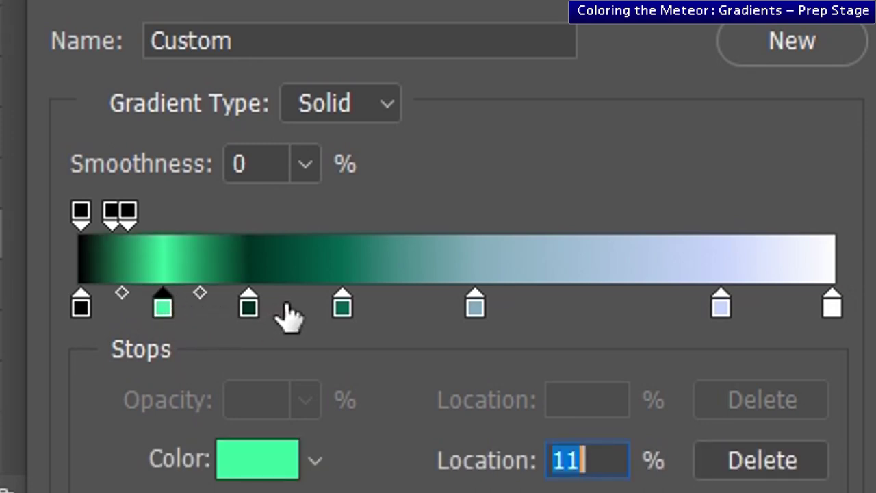
click(288, 306)
key(BackSpace)
click(248, 307)
key(BackSpace)
click(163, 306)
key(BackSpace)
click(344, 312)
key(BackSpace)
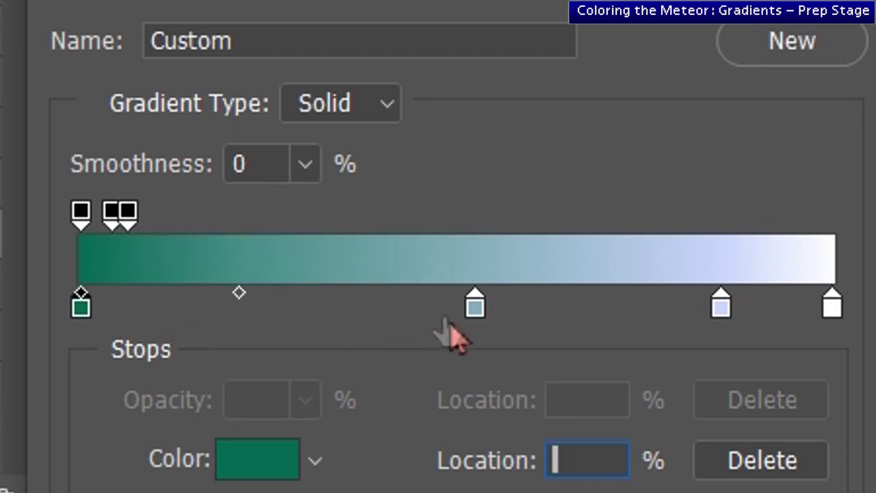
click(480, 309)
key(BackSpace)
click(722, 307)
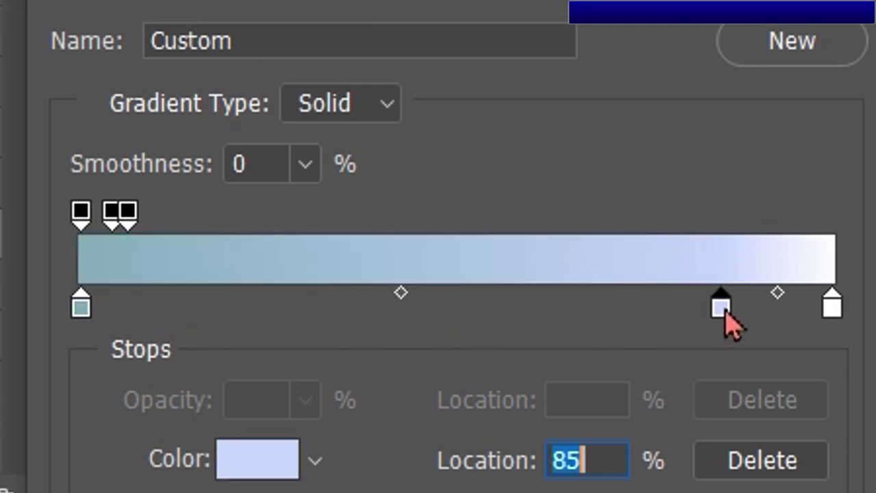
key(BackSpace)
click(831, 308)
key(BackSpace)
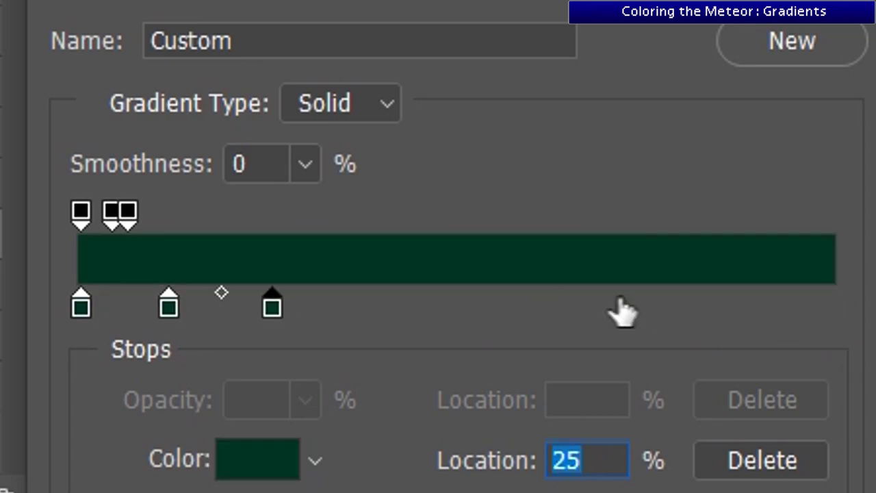
Spread five dark green color stops along the whole gradient, placing the second one at 22%.
drag(81, 307, 808, 307)
drag(272, 307, 395, 307)
drag(589, 307, 625, 307)
drag(169, 306, 248, 307)
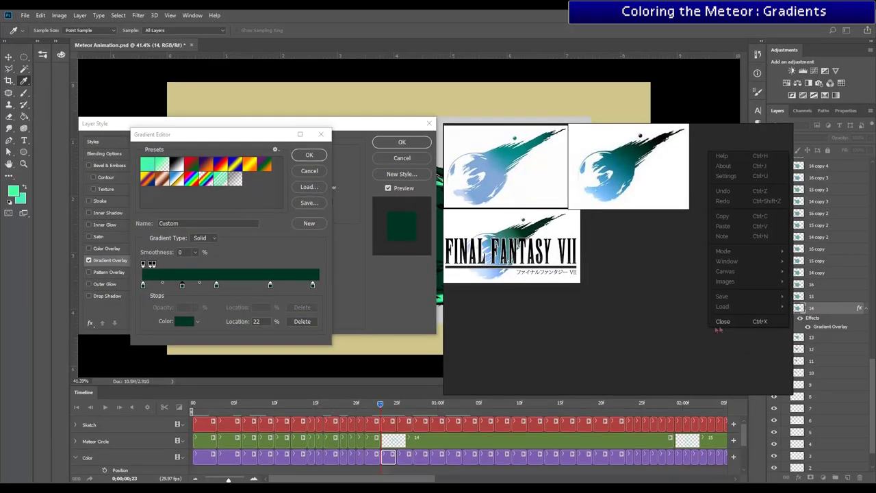
mouse_move(759, 260)
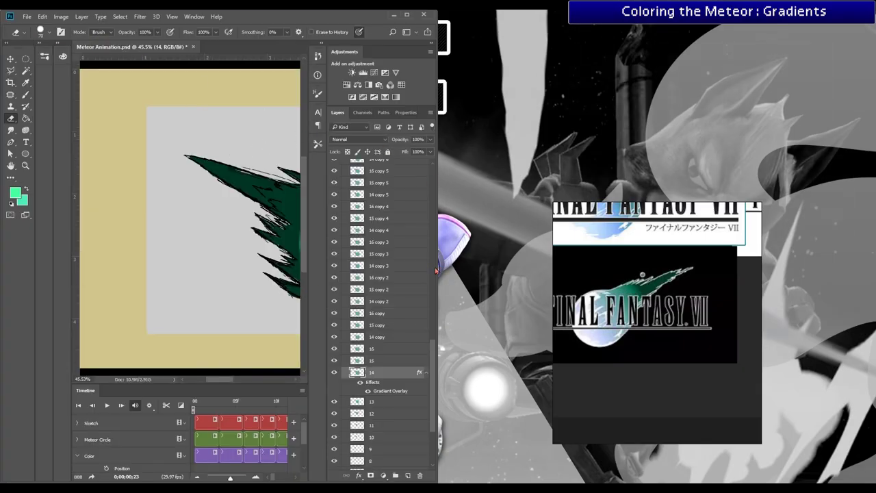
Edit layer 14's gradient overlay and set the colour stop at 99% to the near-white f8f9f8.
drag(436, 267, 732, 308)
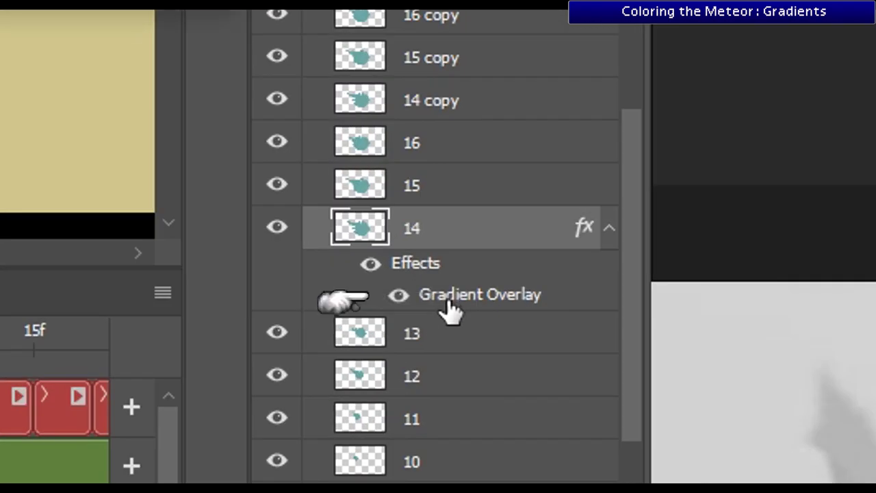
double_click(449, 308)
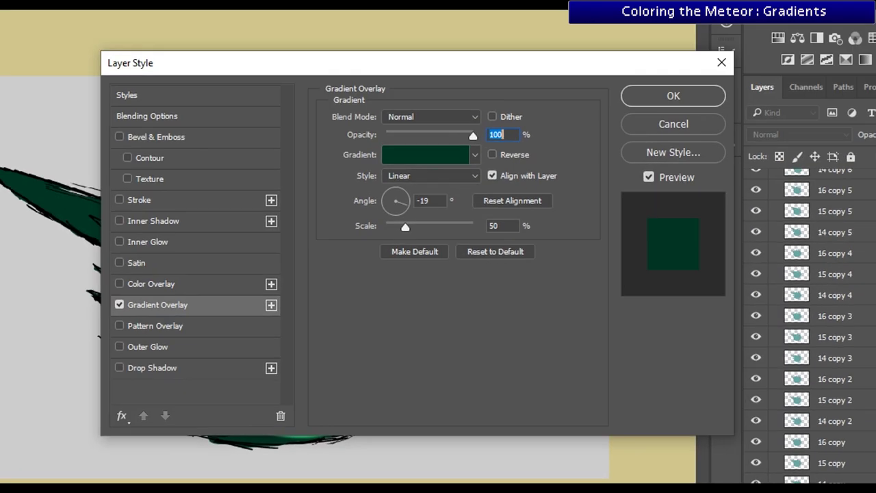
click(413, 160)
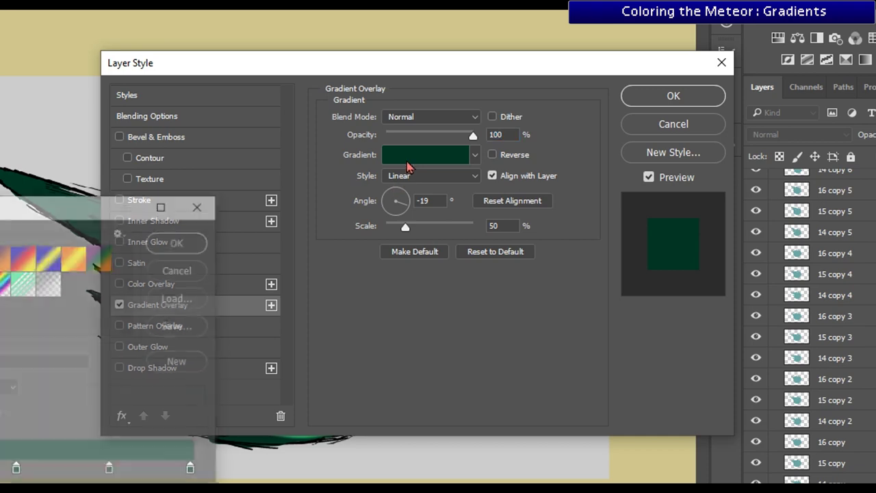
double_click(302, 341)
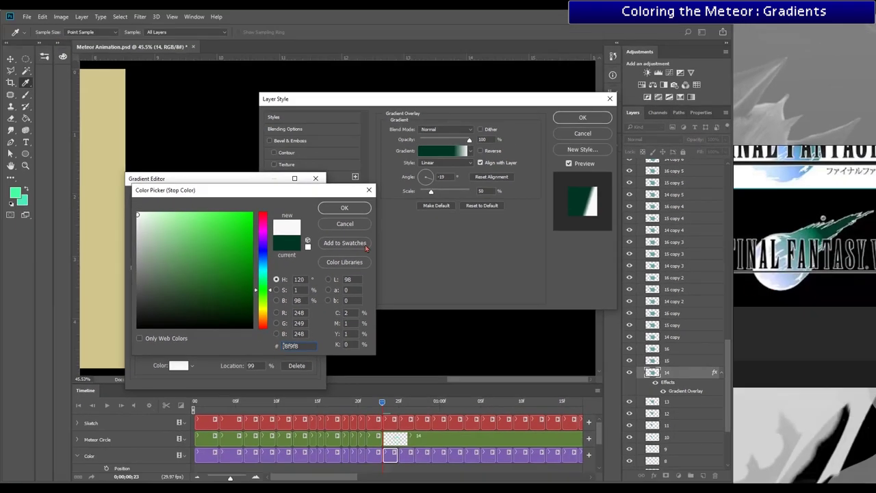
click(355, 211)
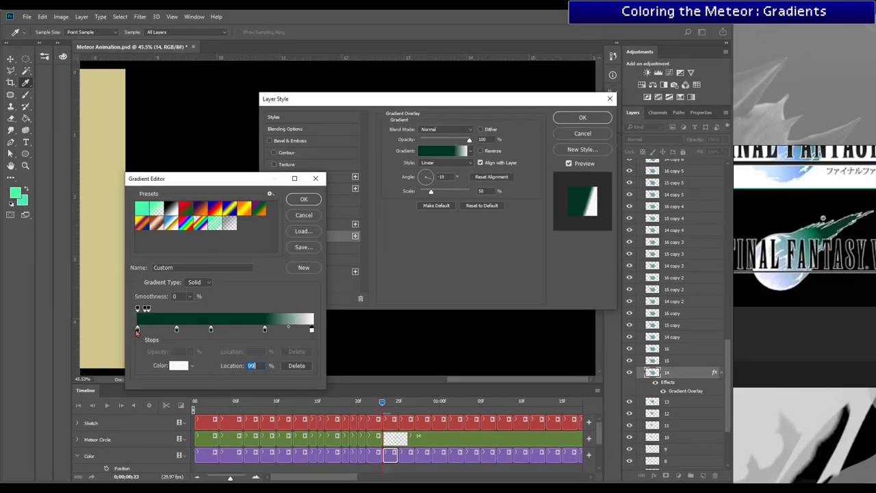
Try to pick a new colour for the gradient's first stop at 0%.
click(138, 329)
double_click(138, 329)
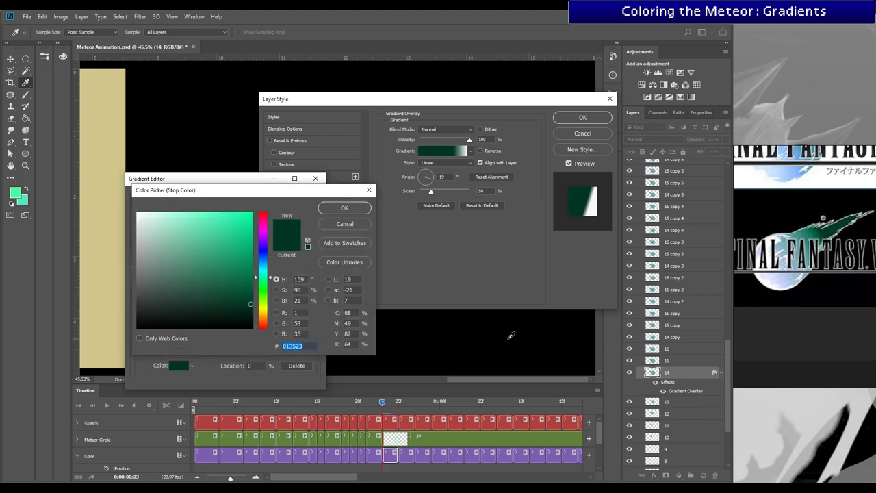
text(5e7f74)
drag(857, 217, 855, 216)
click(344, 207)
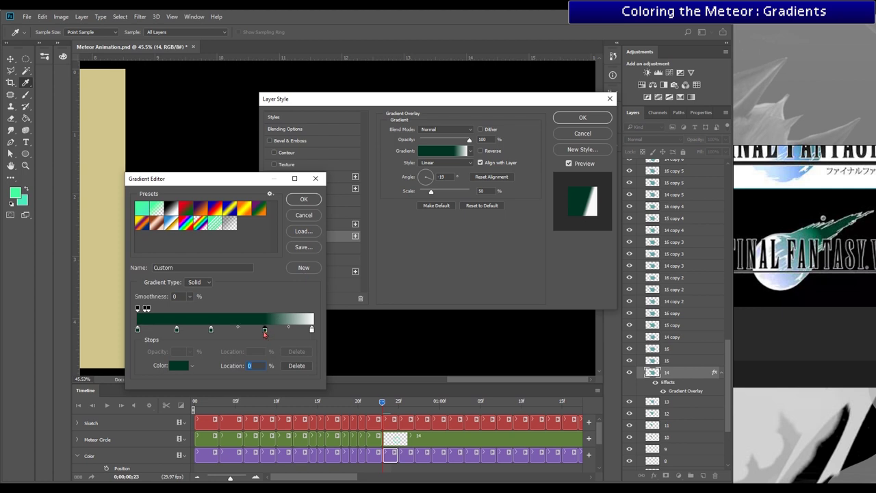
Colour the gradient stop at 73% light blue and the middle stop medium green, both sampled from the reference logo.
drag(538, 349, 785, 278)
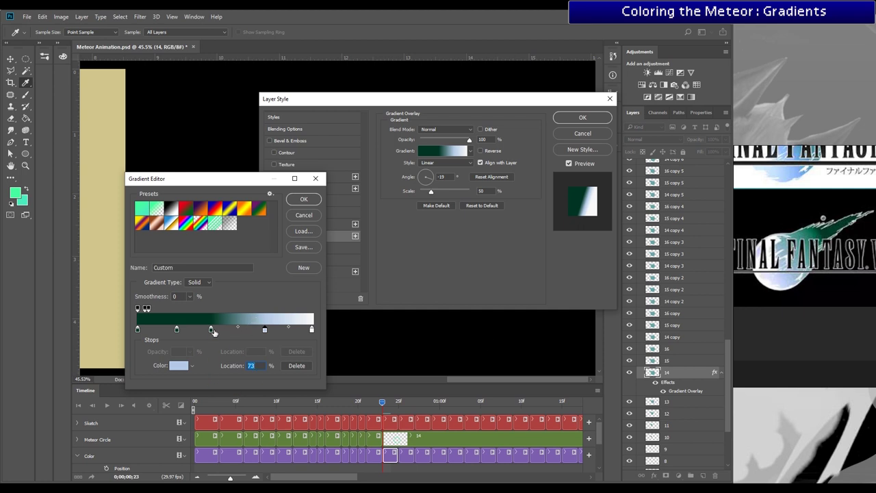
double_click(210, 331)
drag(479, 335, 807, 230)
click(343, 207)
Recolour the gradient's second stop with a medium green sampled from the reference logo and place it at 23%.
double_click(176, 330)
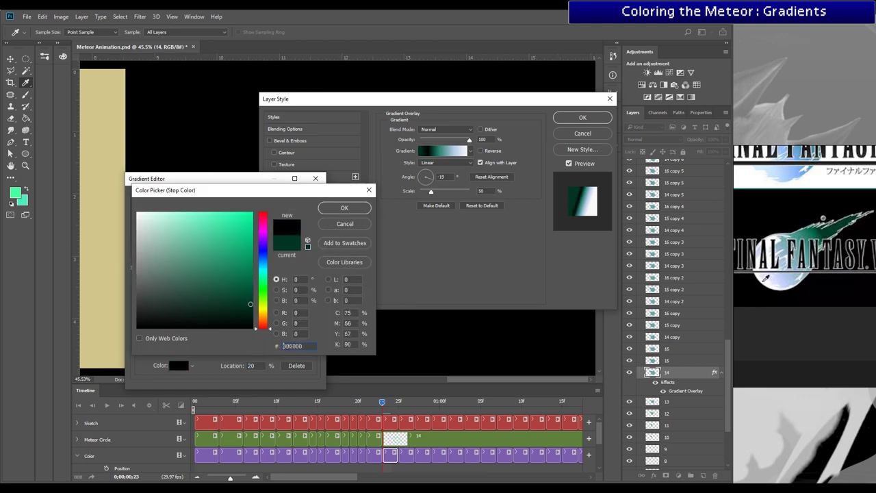
key(Return)
drag(177, 331, 172, 331)
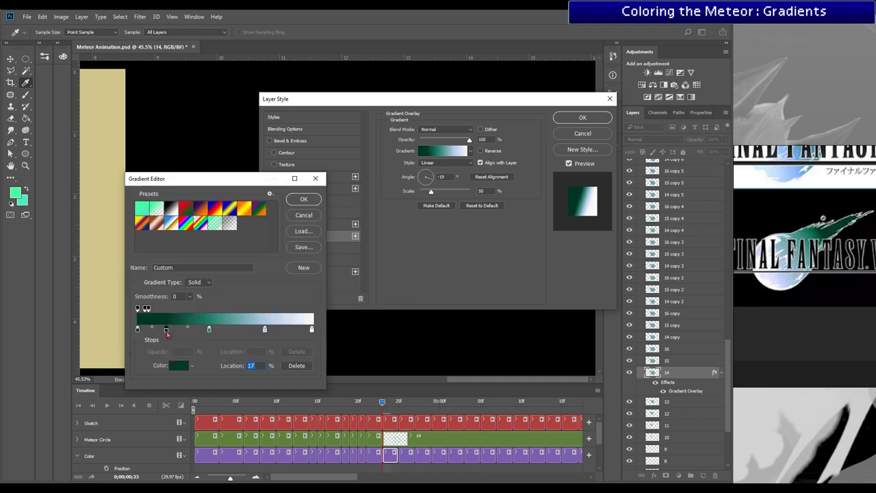
double_click(171, 332)
click(810, 233)
key(Return)
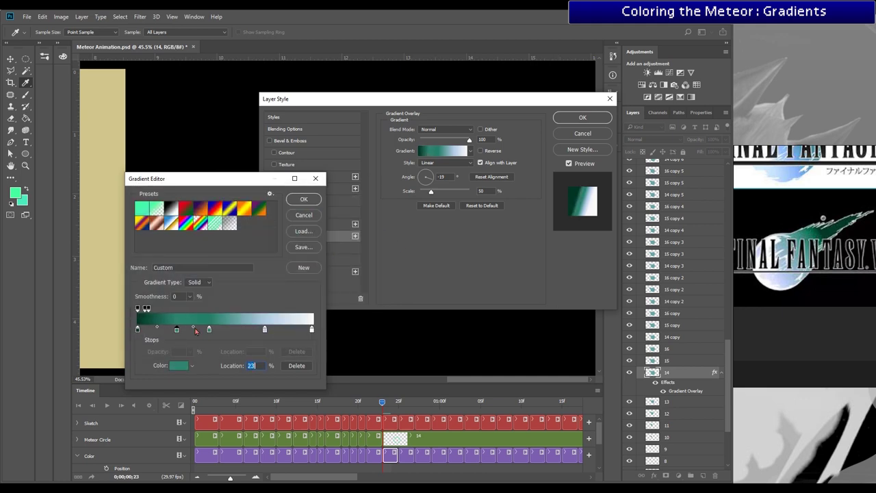
Add a colour stop at 11% and give it a dark green sampled from the reference logo's tail.
click(141, 331)
drag(141, 330, 157, 331)
double_click(157, 330)
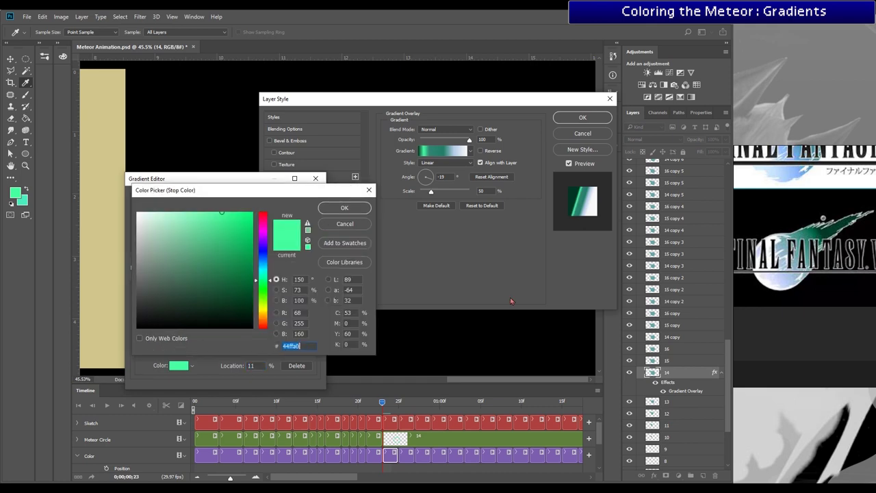
click(822, 230)
key(Return)
Set the gradient's first colour stop at 0% to black.
click(138, 331)
click(158, 331)
mouse_move(176, 331)
mouse_down()
mouse_move(187, 330)
mouse_move(160, 331)
mouse_move(177, 323)
mouse_up()
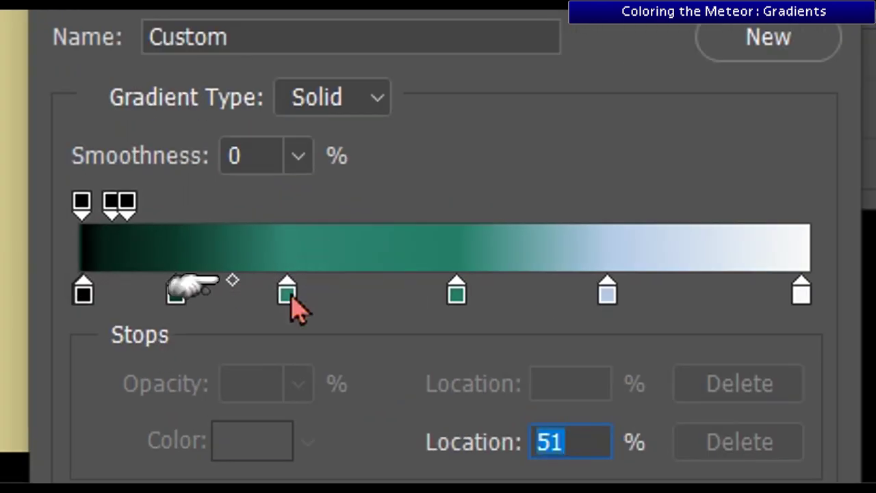
Reduce the green stops to two at about 22% and 51%, and apply the edited gradient overlay to layer 14.
click(196, 326)
drag(370, 286, 361, 308)
click(456, 295)
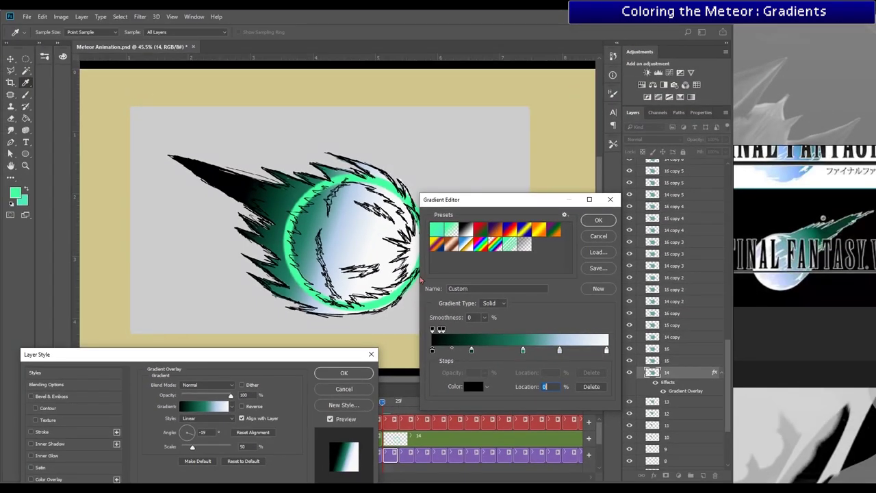
drag(506, 201, 540, 162)
click(632, 182)
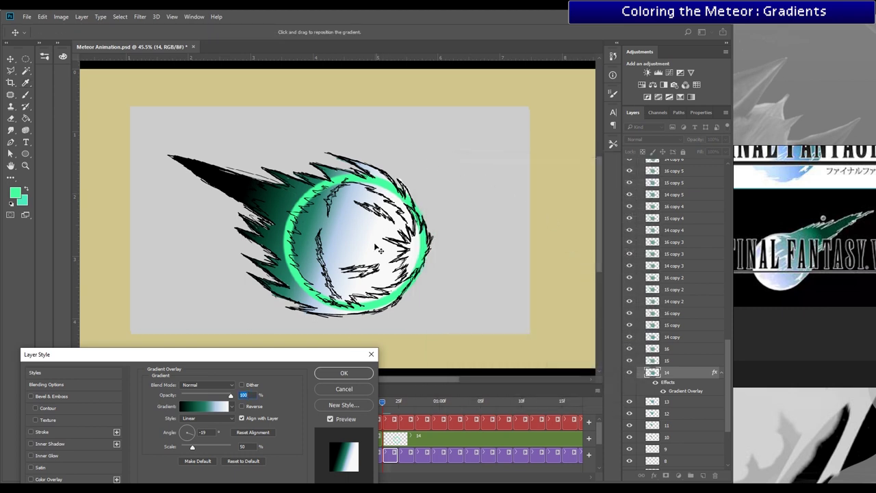
click(358, 374)
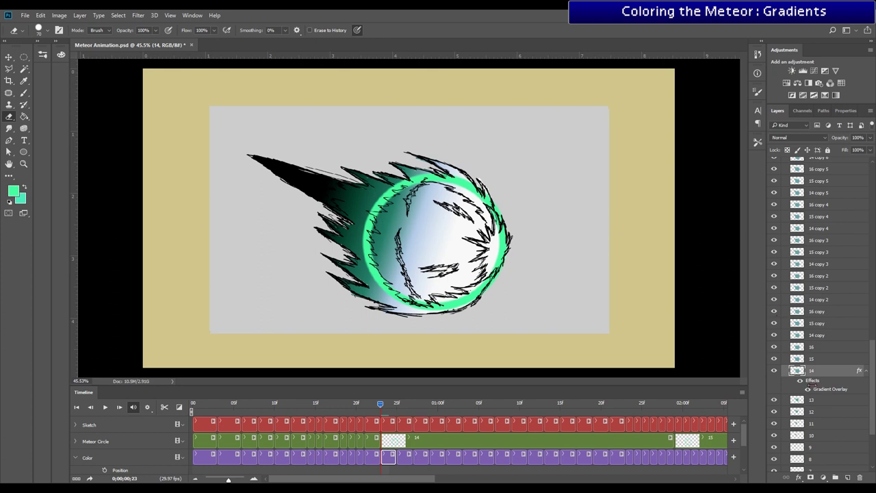
Try to copy layer 14's gradient overlay style onto all the layers of the Color group.
right_click(818, 382)
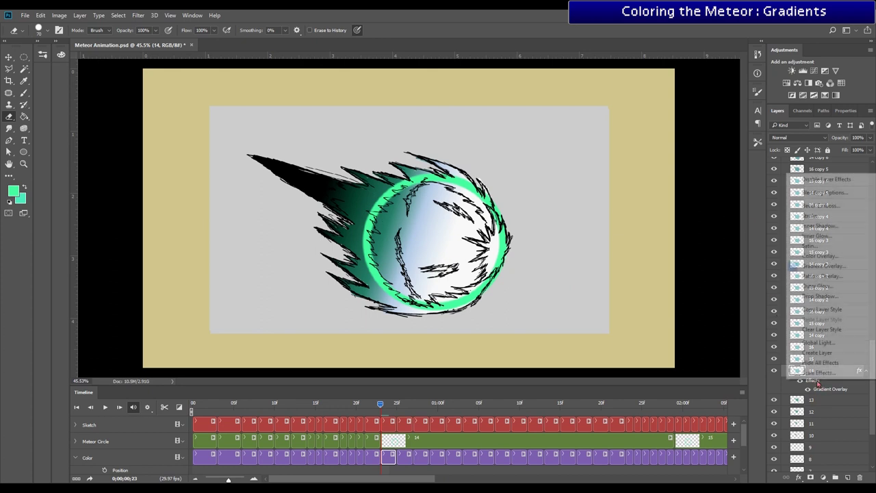
click(821, 310)
drag(873, 411, 873, 172)
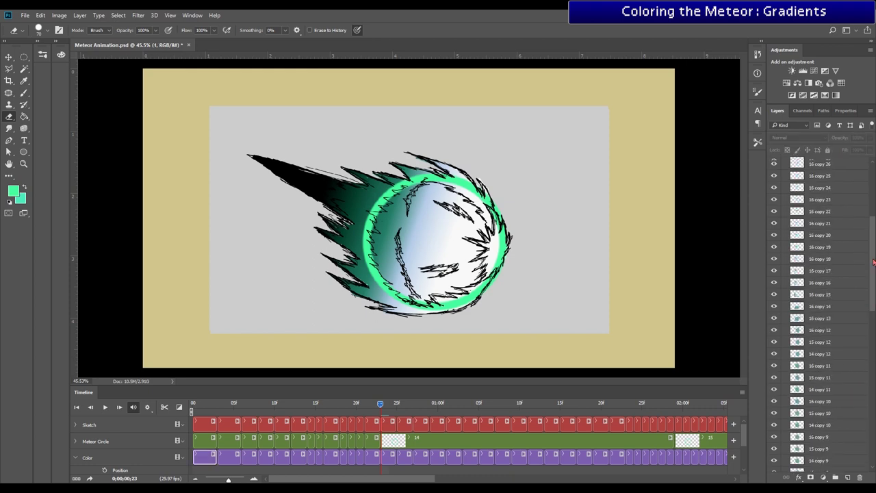
shift+click(822, 195)
right_click(821, 194)
click(731, 285)
Scrub through the animation to 0;00;01;22 and copy the layer style of layer 14.
drag(380, 404, 741, 445)
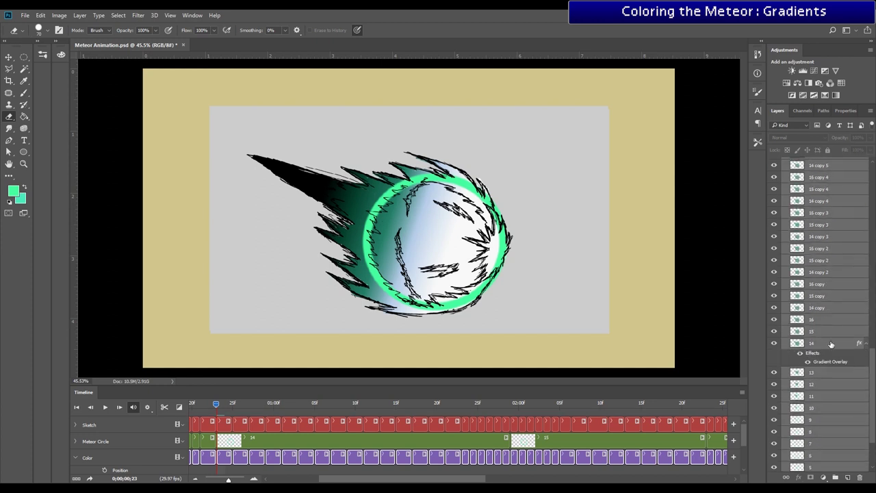
click(315, 444)
drag(215, 405, 469, 438)
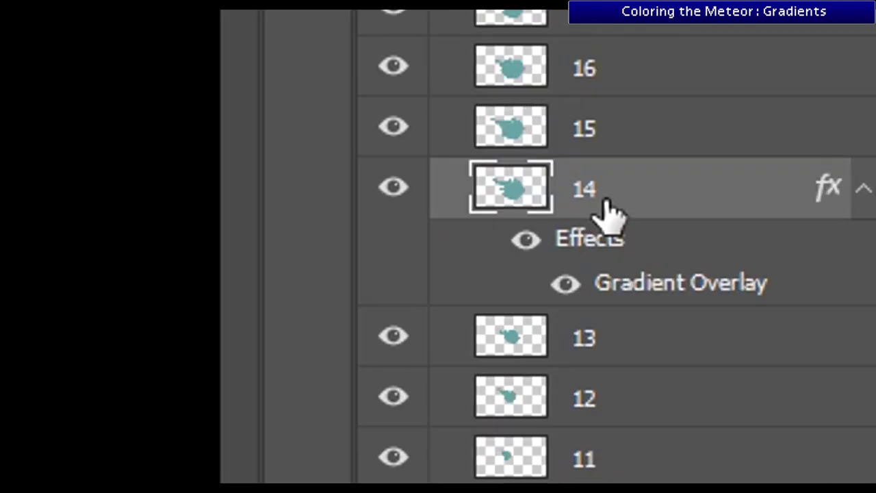
right_click(601, 219)
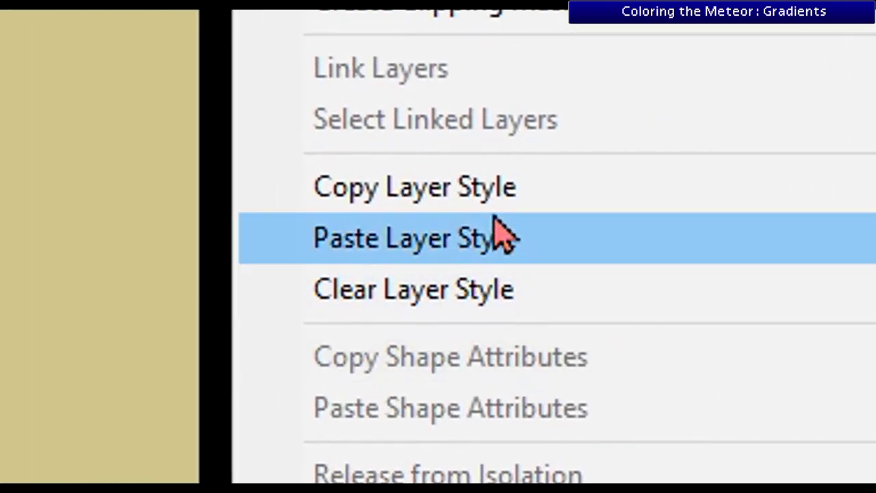
click(181, 183)
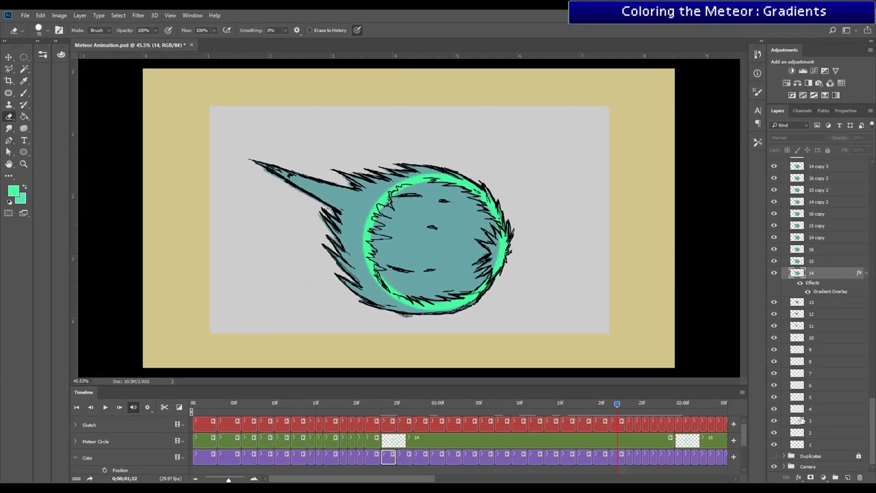
Paste the copied layer style onto every Color layer from 16 copy 4 down to 1.
click(613, 456)
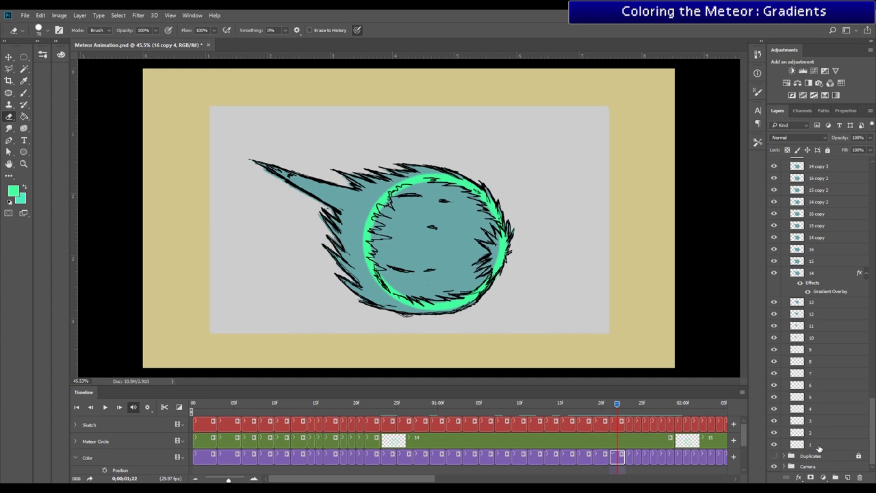
shift+click(819, 447)
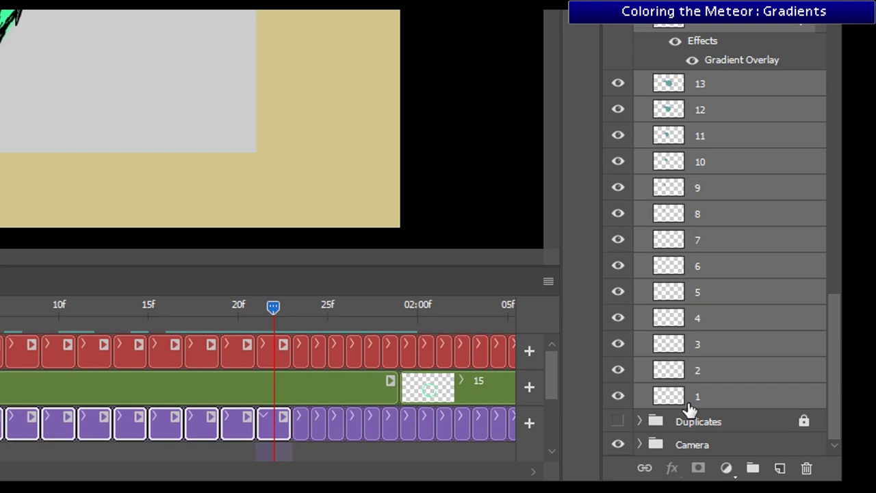
right_click(690, 408)
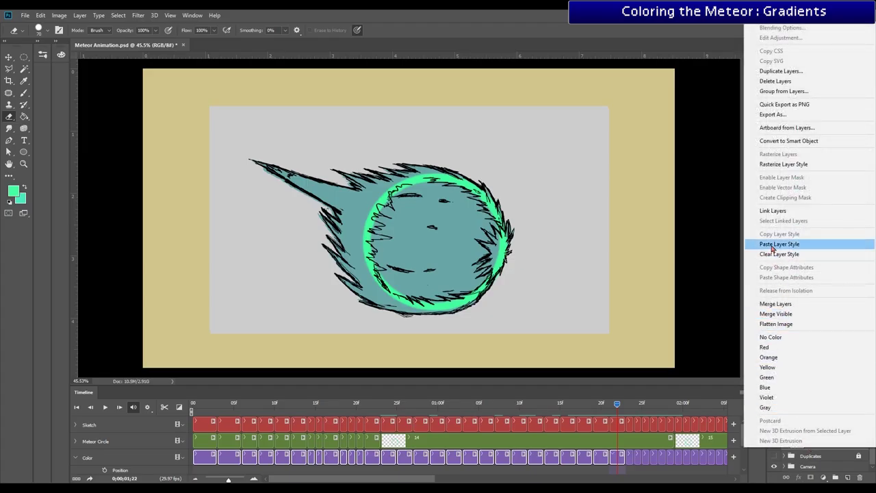
click(772, 245)
scroll(852, 397, up, 1)
scroll(852, 397, down, 10)
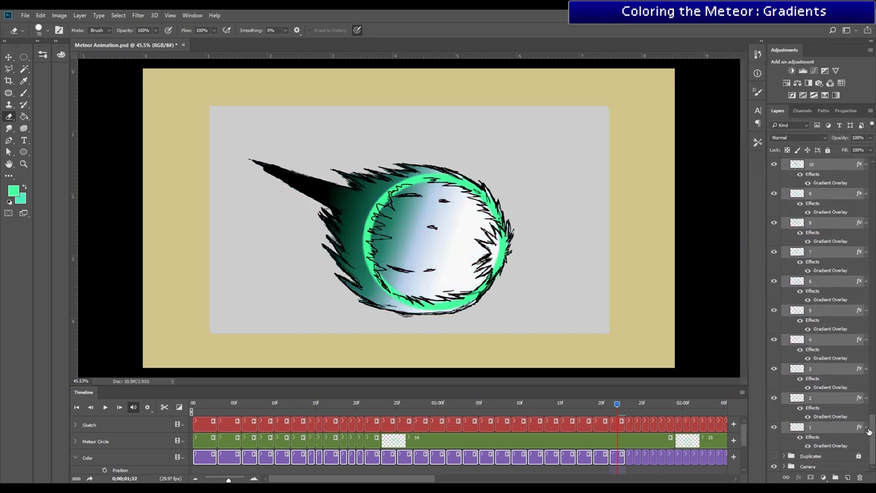
Advance the timeline to 0;00;01;23 and paste the copied layer style onto layer 14 copy 5.
drag(871, 445, 873, 331)
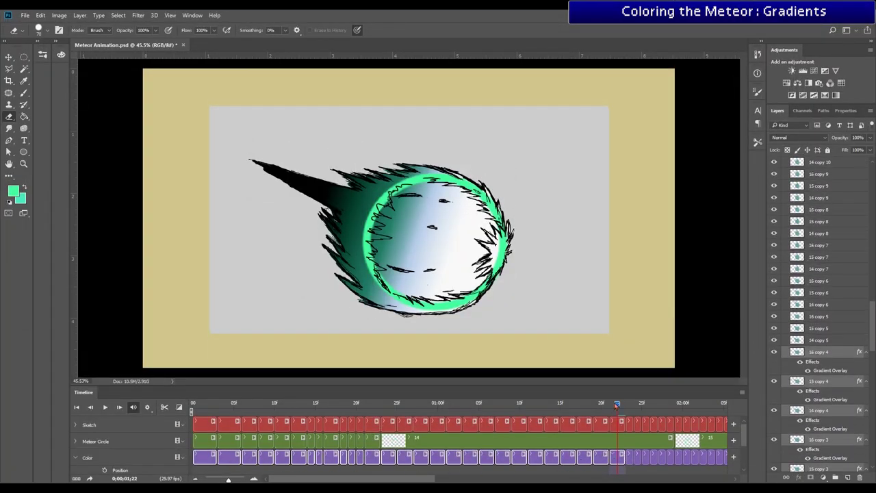
drag(619, 404, 625, 408)
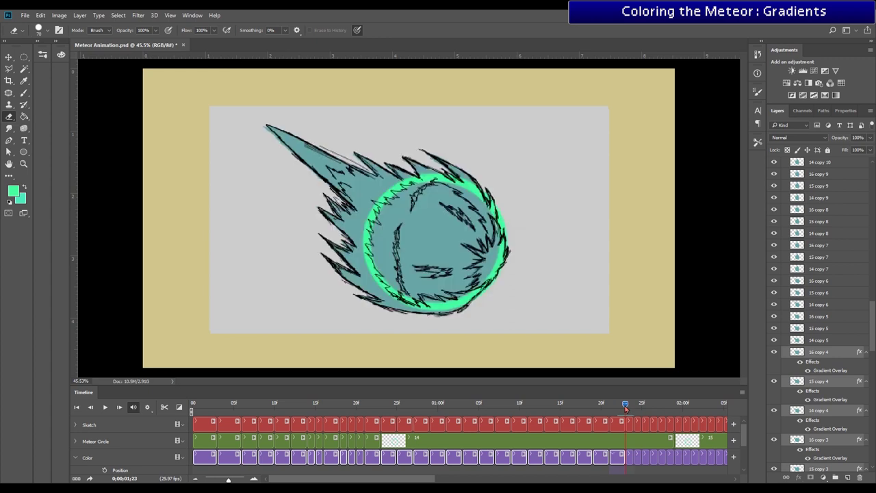
click(630, 464)
right_click(826, 342)
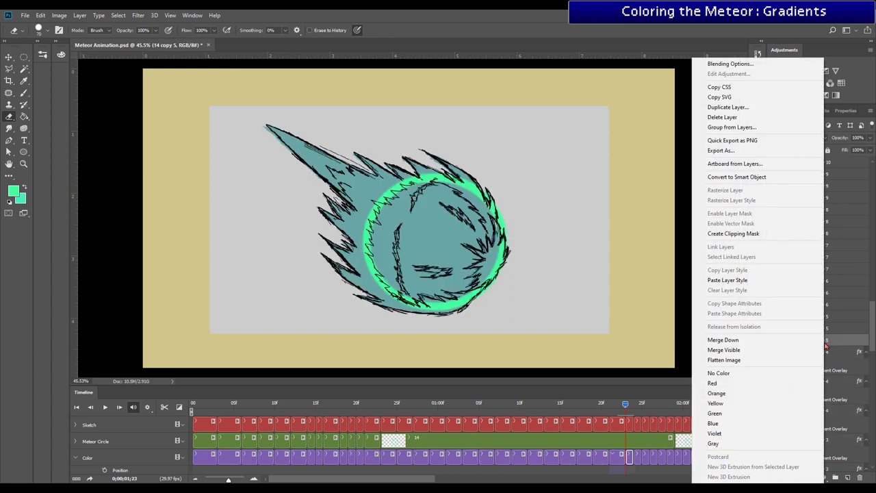
click(746, 281)
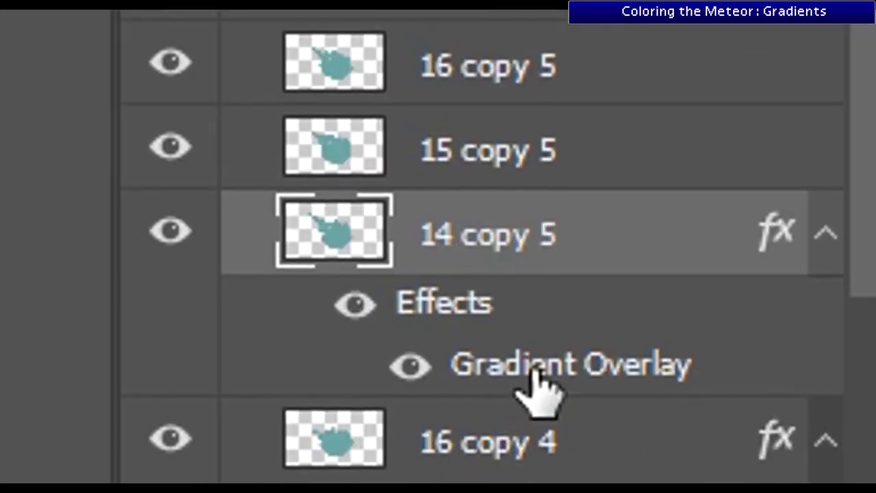
Set the gradient overlay angle of layer 14 copy 5 to -42° to follow the meteor's tail.
double_click(532, 375)
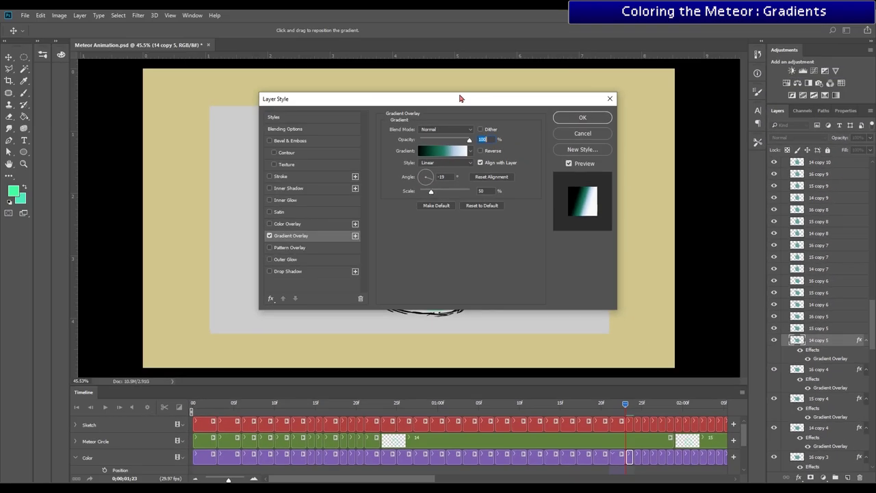
drag(460, 99, 720, 136)
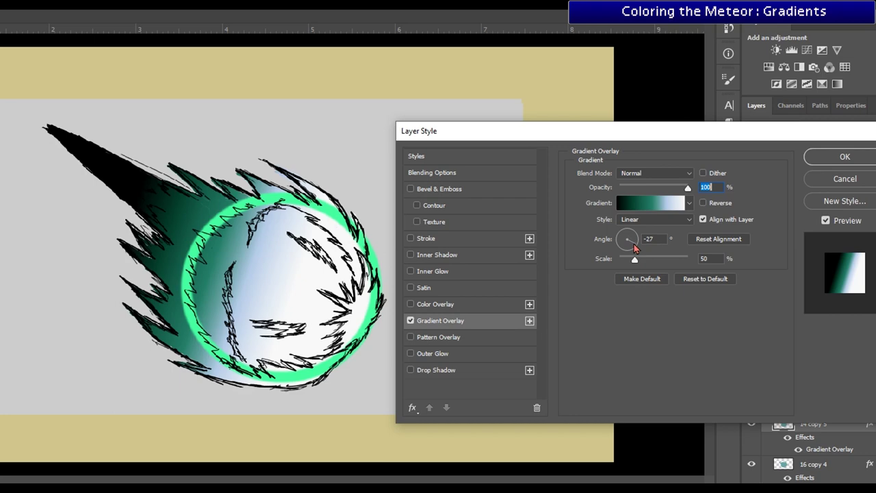
drag(634, 243, 632, 243)
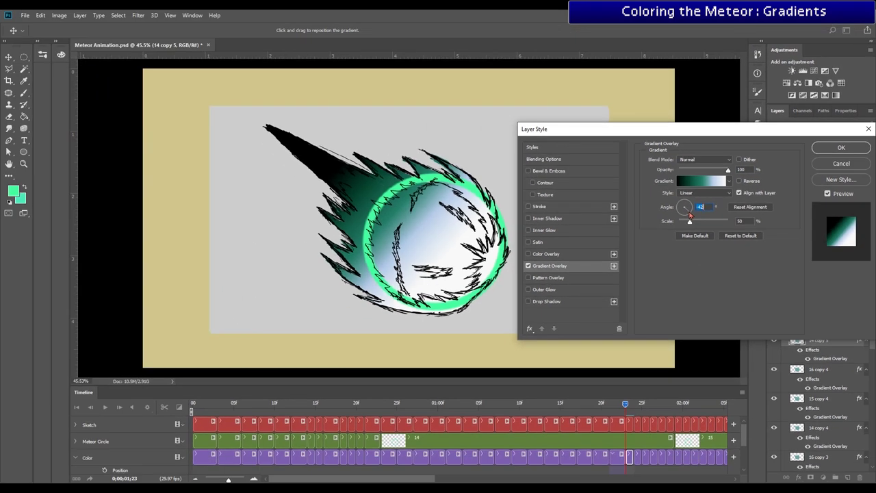
click(695, 215)
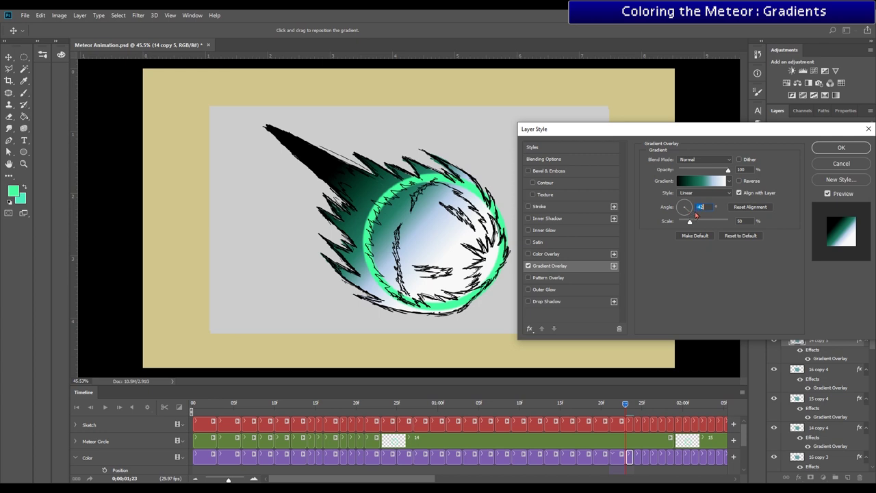
click(830, 154)
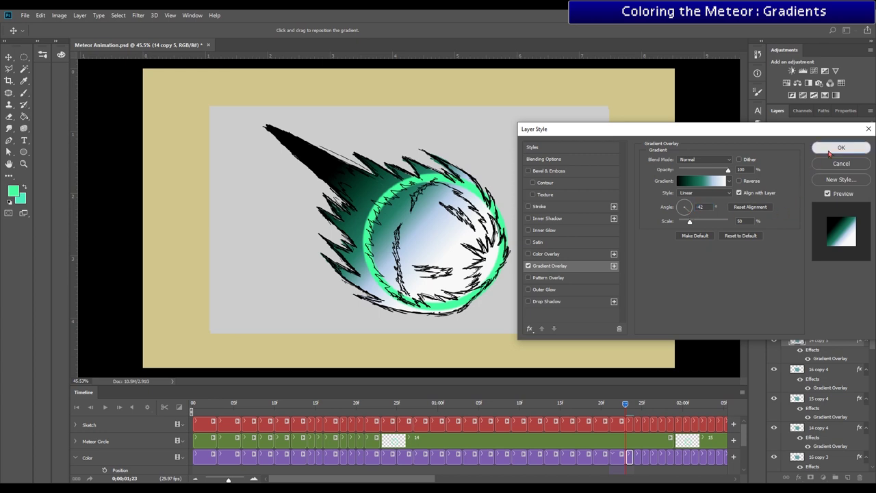
Confirm the gradient overlay settings and paste the copied layer style onto the copy 5 layers up to 16 copy 5.
key(e)
click(829, 153)
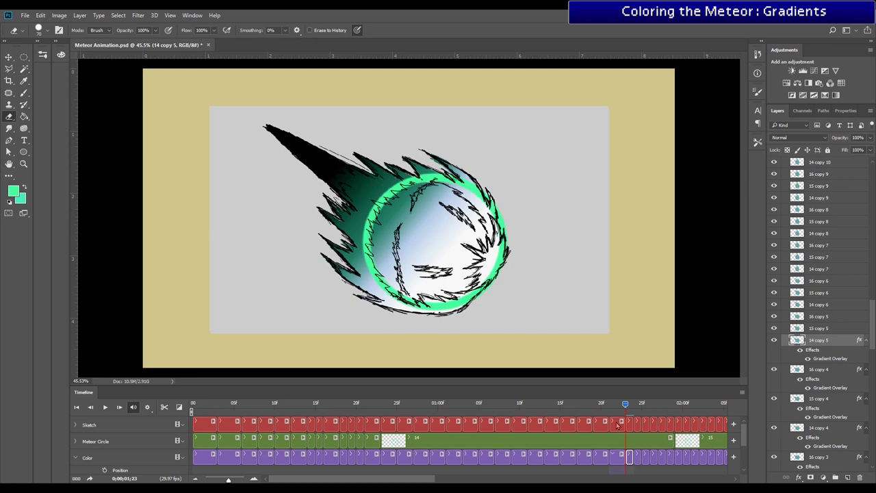
key(space)
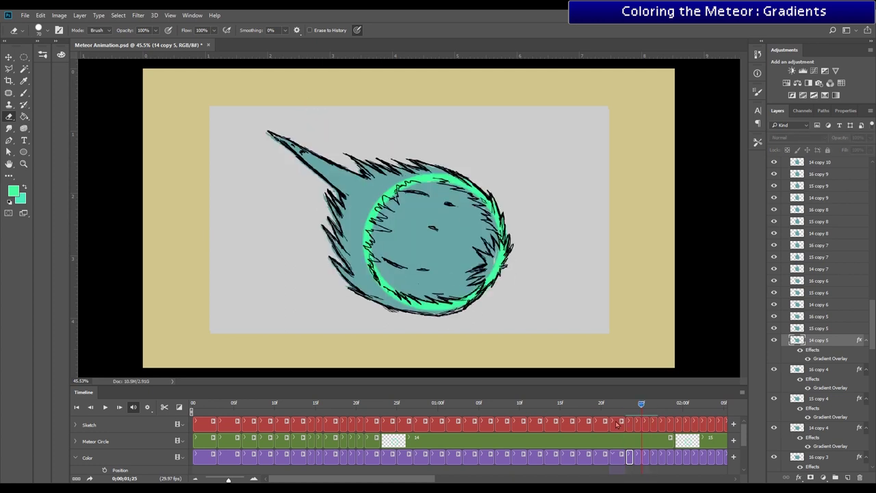
click(647, 462)
shift+click(630, 460)
right_click(822, 329)
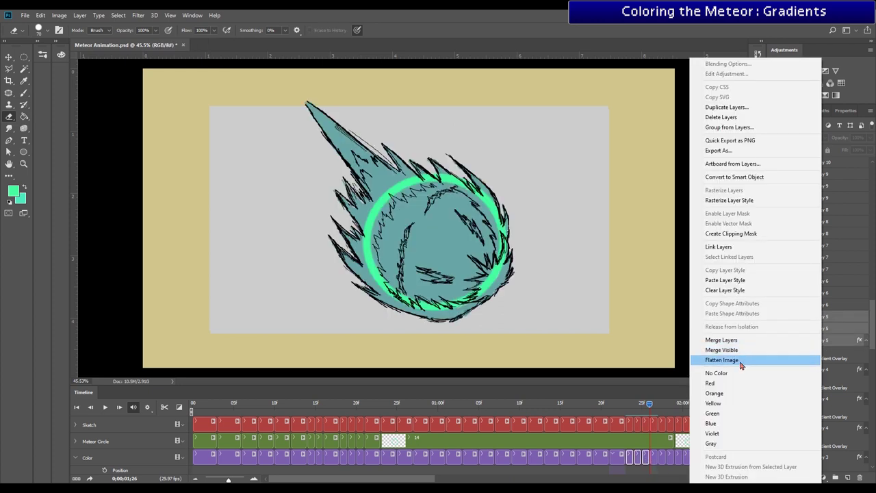
click(726, 281)
At 0;00;01;26, paste the layer style onto layer 14 copy 6 and adjust its gradient overlay angle to the tail.
mouse_move(650, 405)
mouse_down()
mouse_move(607, 411)
mouse_move(649, 416)
mouse_up()
click(818, 304)
right_click(819, 304)
click(725, 281)
double_click(831, 323)
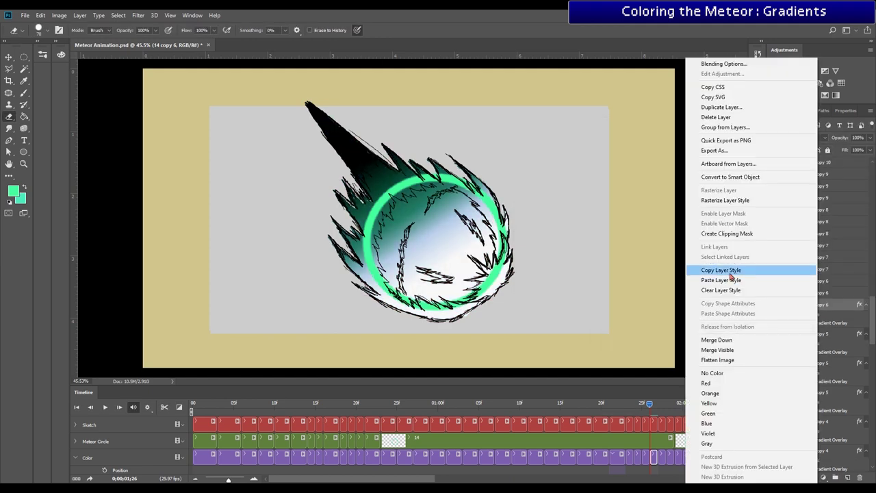
Copy the layer style of 14 copy 6 and paste it onto layers 15 copy 6 and 16 copy 6.
click(729, 270)
right_click(818, 293)
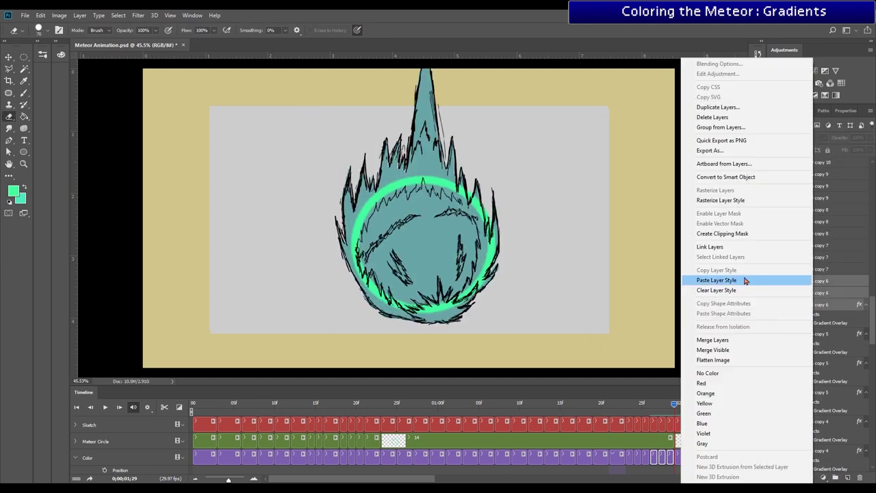
click(747, 281)
At 0;00;01;29, paste the layer style onto layer 14 copy 7 and turn its gradient overlay vertical to match the upright tail.
click(817, 269)
right_click(817, 270)
click(725, 280)
double_click(824, 287)
click(695, 202)
key(Return)
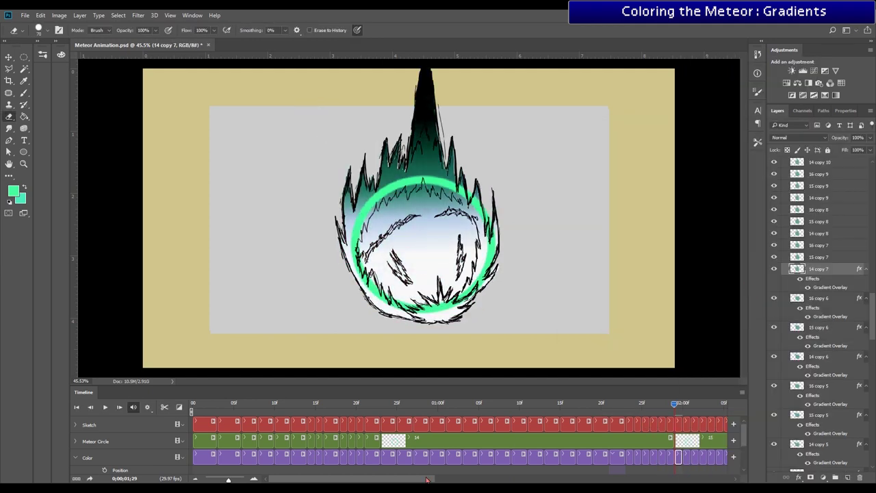
Copy the layer style of 14 copy 7 and paste it onto the Color layers from 15 copy 7 up to 14 copy 12.
drag(428, 480, 538, 480)
right_click(819, 269)
click(746, 270)
drag(319, 404, 503, 404)
shift+click(819, 162)
right_click(824, 269)
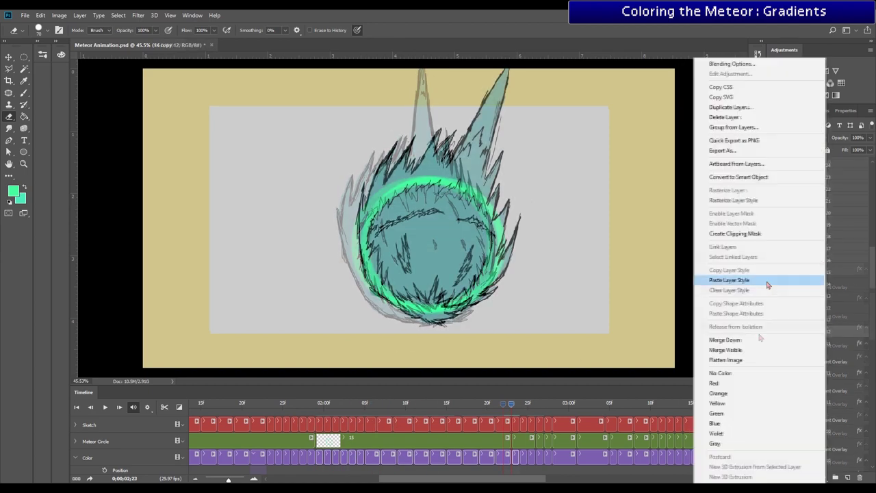
click(767, 281)
Set the gradient overlay angle of layer 14 copy 12 to about -117° to follow the tail.
double_click(828, 349)
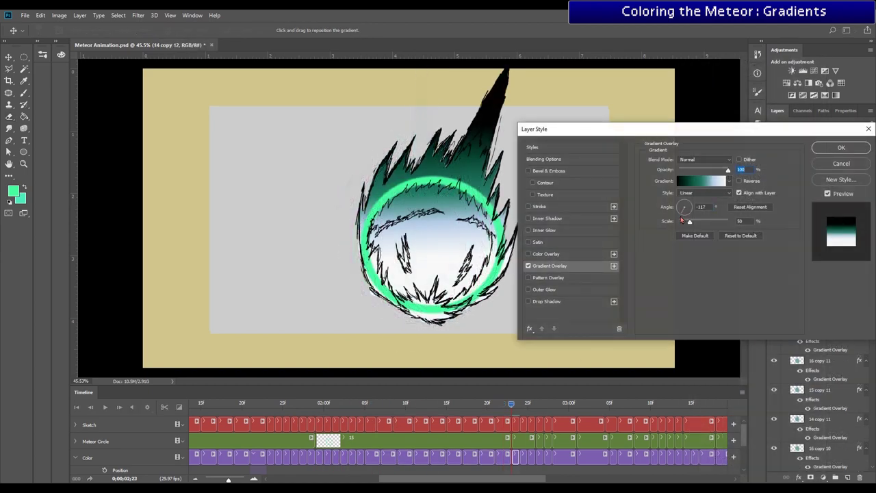
click(684, 206)
click(840, 147)
Copy the layer style of 14 copy 12 and paste it onto layers 15 copy 12 and 16 copy 12.
right_click(829, 331)
click(747, 271)
drag(511, 404, 536, 404)
shift+click(820, 307)
right_click(820, 307)
click(767, 281)
Paste the layer style onto layer 16 copy 13 and adjust its gradient overlay angle to the tail.
right_click(820, 296)
click(745, 281)
double_click(827, 314)
click(679, 212)
click(841, 148)
Paste the layer style onto layer 16 copy 14 and adjust its gradient overlay angle to the tail.
key(Right)
click(548, 462)
right_click(821, 281)
click(746, 281)
double_click(829, 304)
click(678, 208)
click(841, 147)
Paste the layer style onto layer 16 copy 15 and adjust its gradient overlay to the curved tail.
key(Right)
double_click(832, 272)
right_click(846, 273)
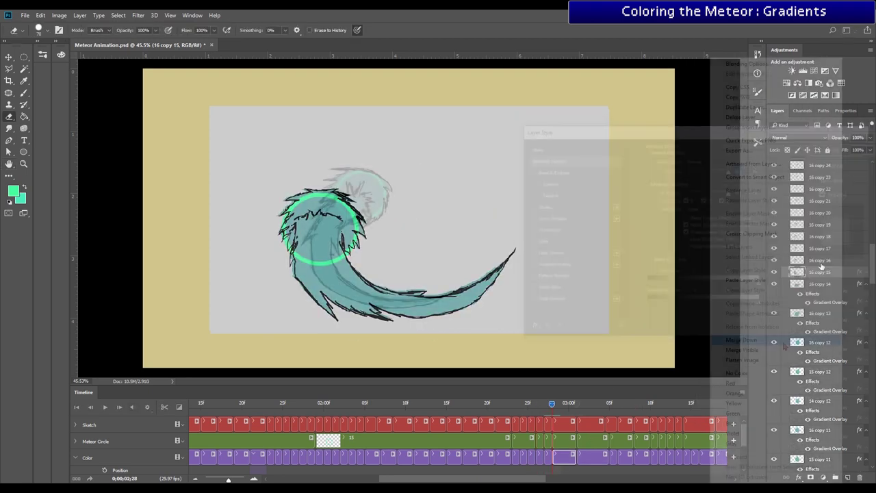
click(746, 271)
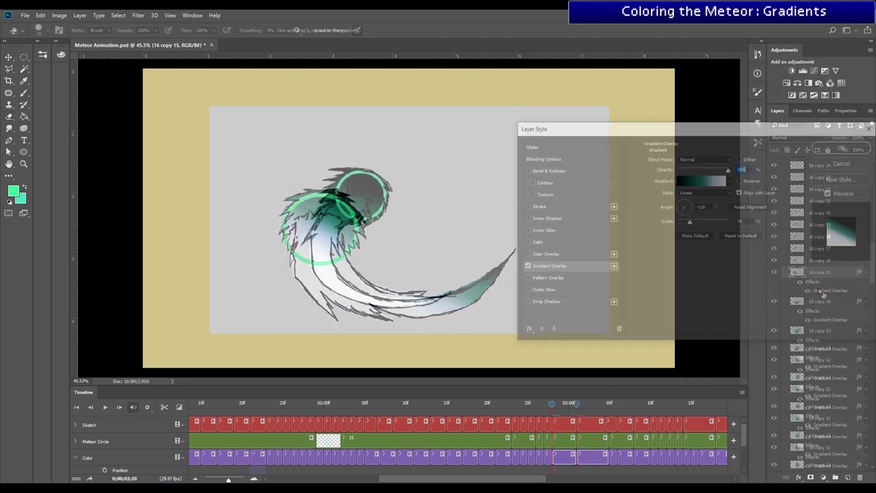
key(Return)
Paste the layer style onto layer 16 copy 17 at 0;00;03;05 and onto layers 16 copy 18 through 16 copy 23.
click(609, 404)
right_click(822, 248)
click(739, 282)
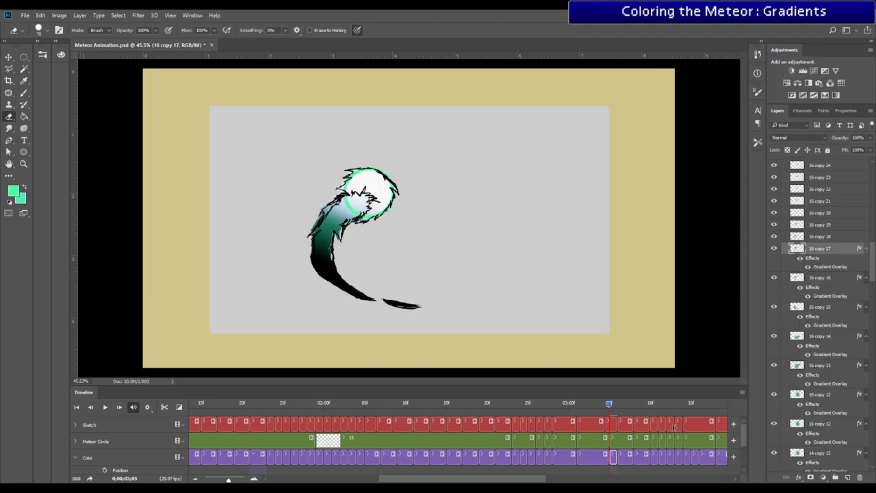
click(818, 238)
shift+click(820, 176)
right_click(820, 177)
click(739, 282)
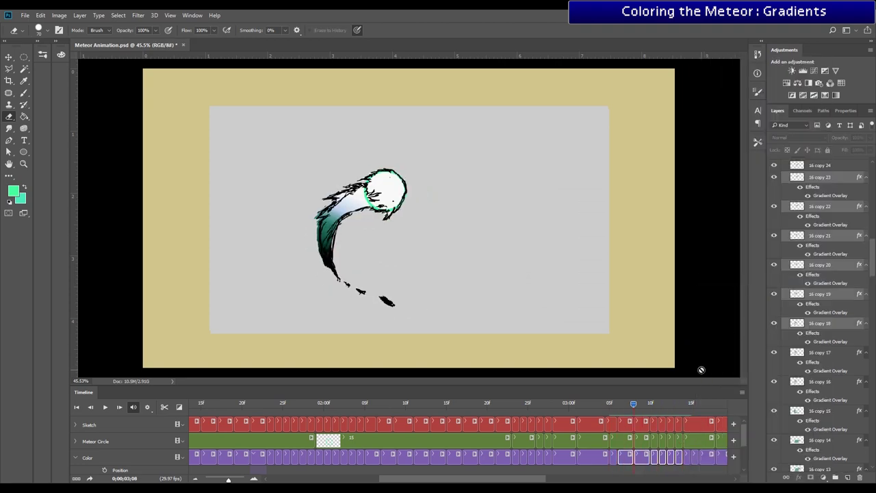
Paste the layer style onto the remaining Color layers from 16 copy 24 up to 16 copy 38.
click(682, 404)
scroll(835, 312, up, 5)
click(820, 208)
shift+click(820, 373)
right_click(821, 373)
click(739, 282)
Return to the first frame and rasterize the layer style of every Color layer from 16 copy 38 down to 1.
drag(682, 404, 560, 463)
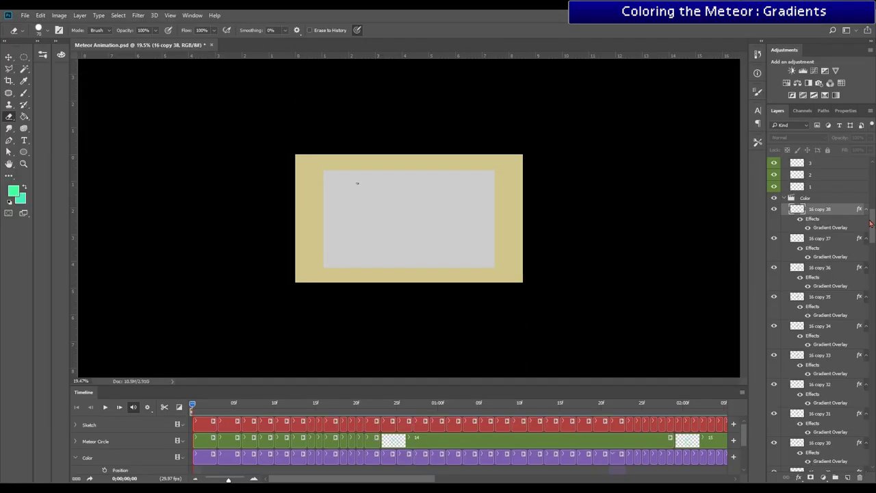
scroll(862, 461, down, 5)
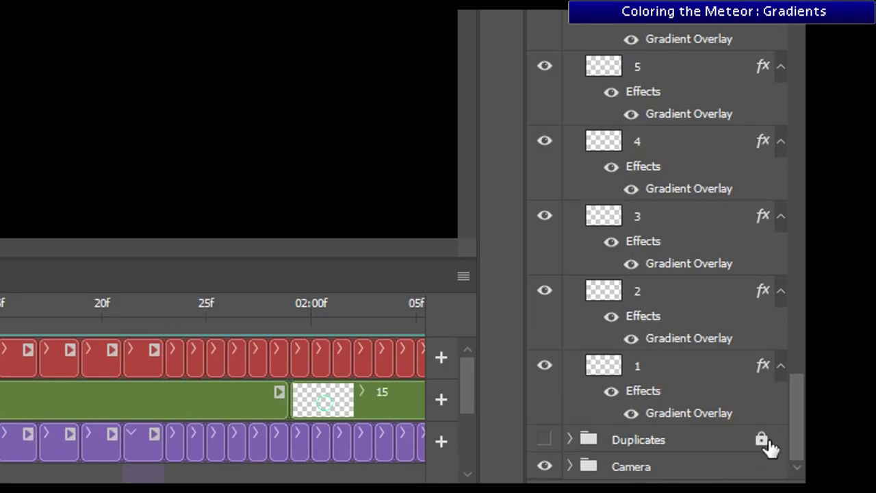
shift+click(649, 378)
right_click(654, 381)
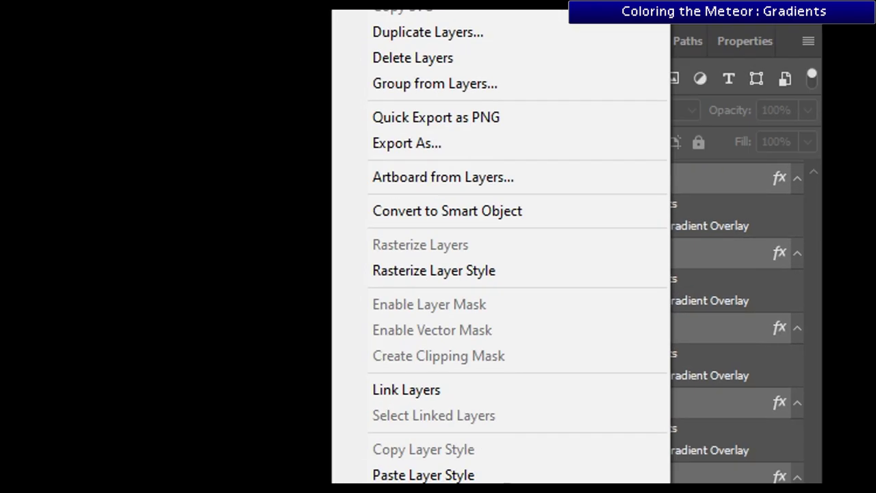
click(508, 273)
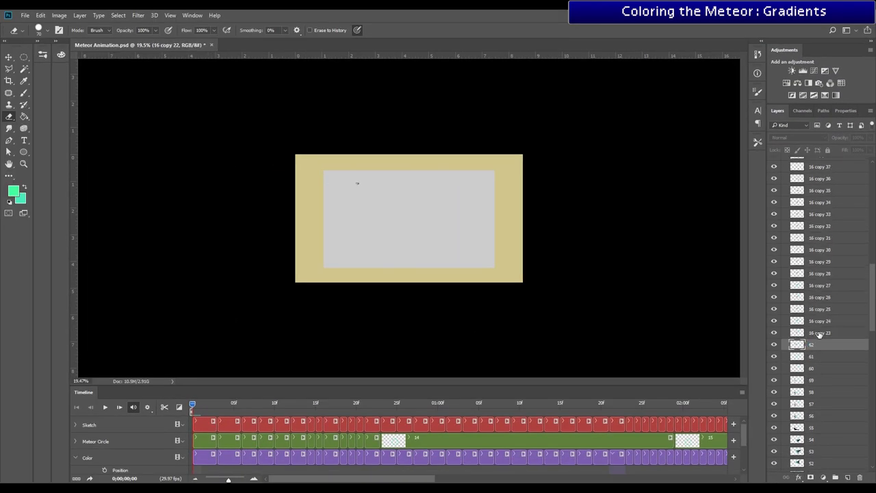
Rename Color layers 16 copy 23 through 16 copy 26 as 63, 64, 65 and 66.
double_click(819, 333)
text(63)
double_click(820, 321)
text(64)
double_click(820, 309)
text(65)
double_click(819, 297)
text(66)
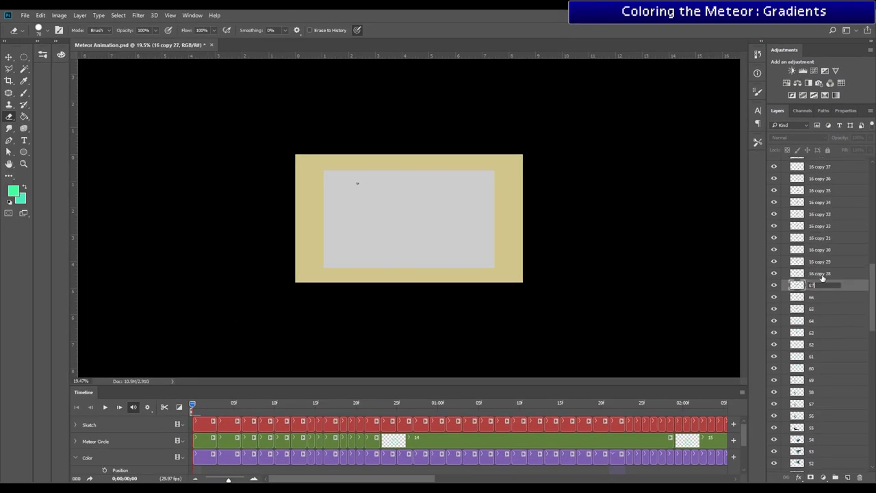
Rename the remaining Color layers 16 copy 27 through 16 copy 38 sequentially from 67 to 78.
click(819, 218)
click(812, 265)
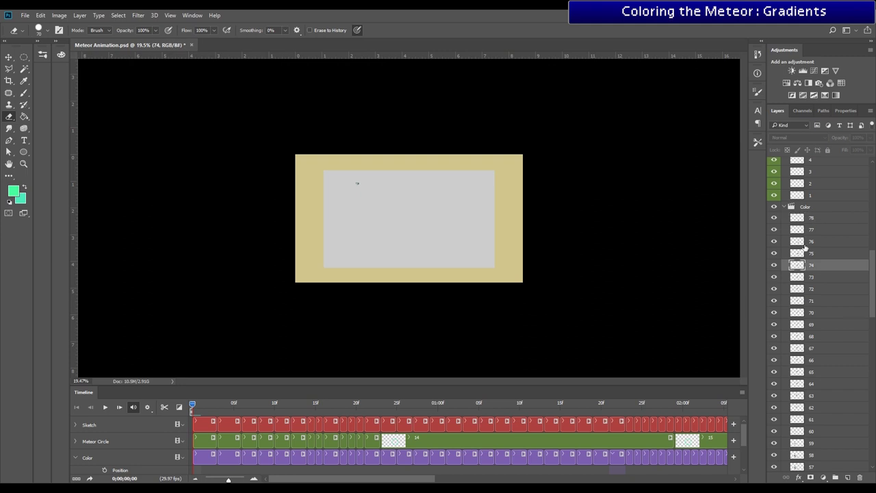
scroll(808, 250, up, 3)
double_click(820, 341)
text(78)
drag(873, 246, 867, 439)
drag(874, 348, 874, 243)
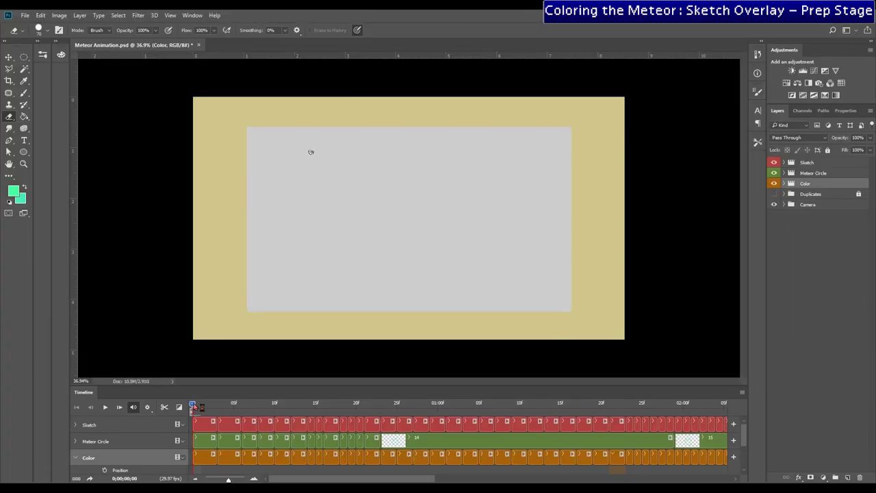
At 0;00;00;23, add a Color Overlay of #eef2f2 to layer 14 in the Sketch group.
key(space)
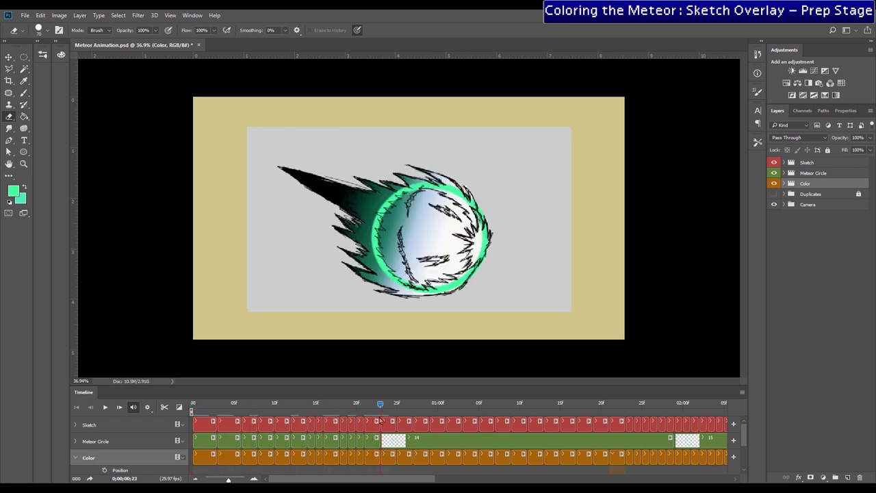
drag(386, 421, 383, 423)
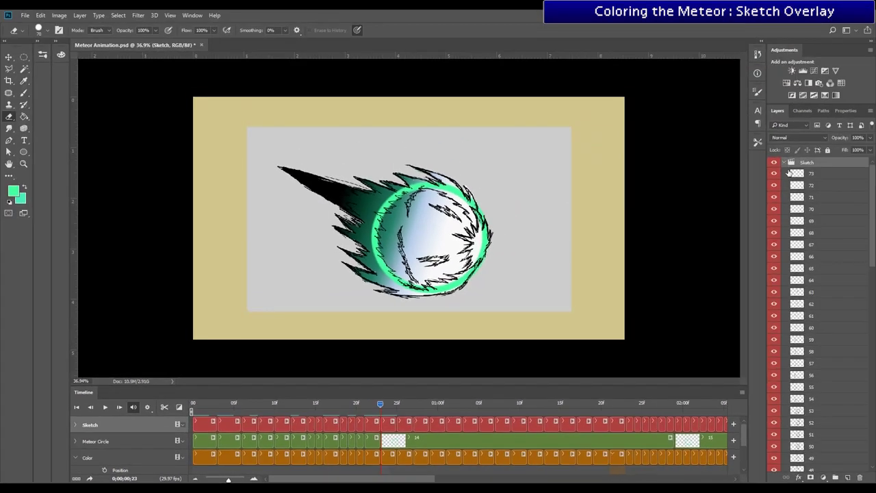
scroll(821, 322, down, 15)
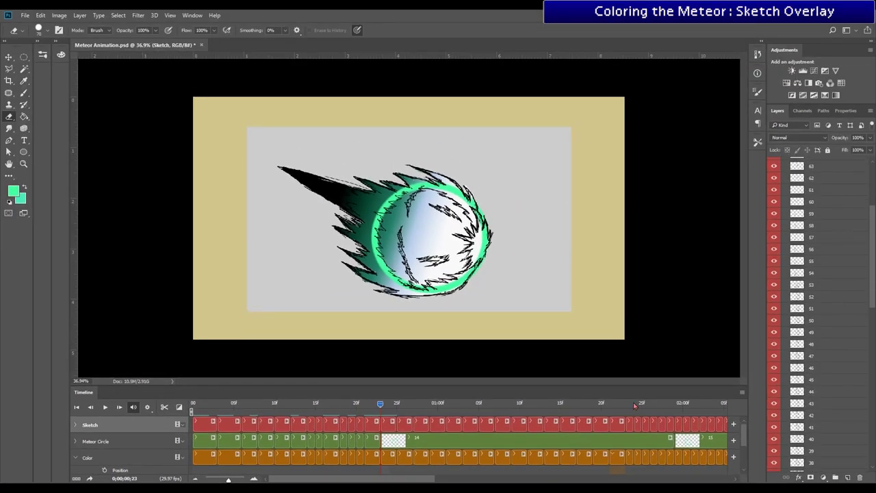
double_click(825, 467)
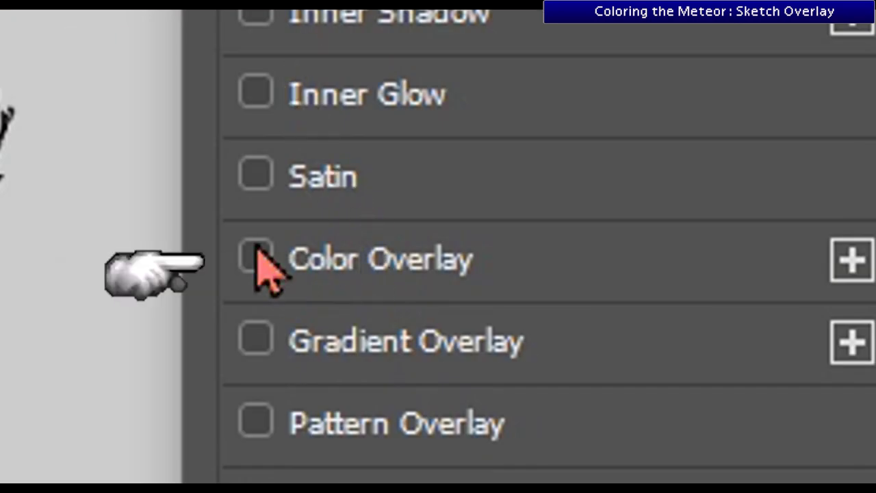
click(529, 254)
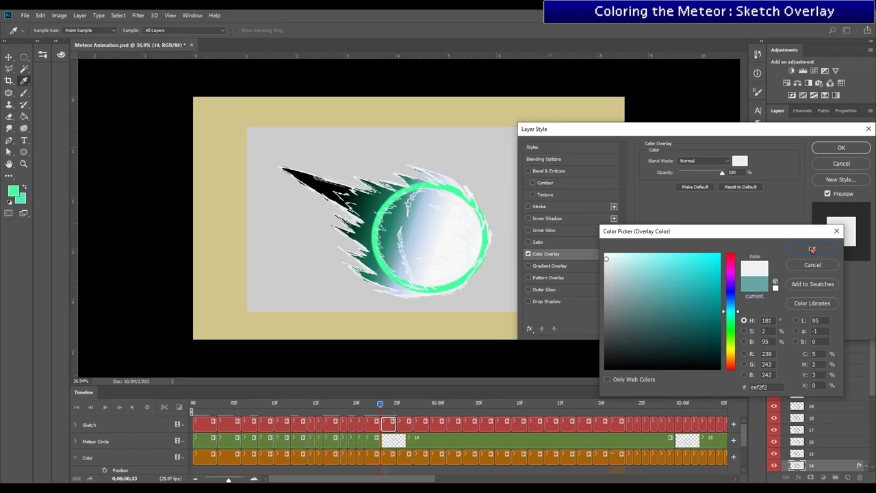
click(811, 249)
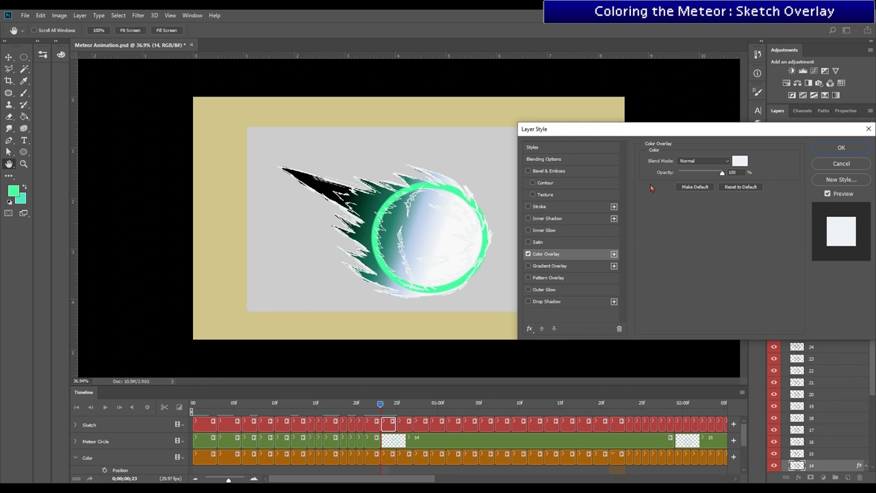
click(827, 152)
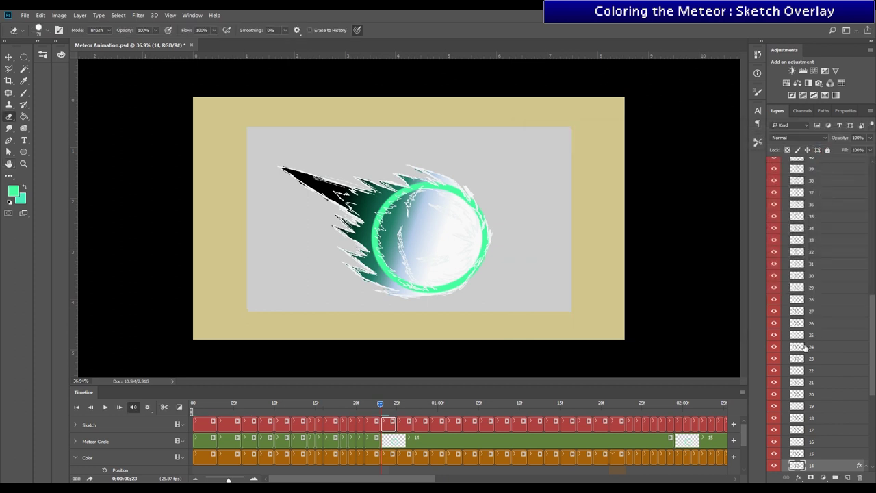
Copy the layer style of Sketch layer 14 and paste it onto every Sketch layer from 73 down to 1.
scroll(807, 345, down, 5)
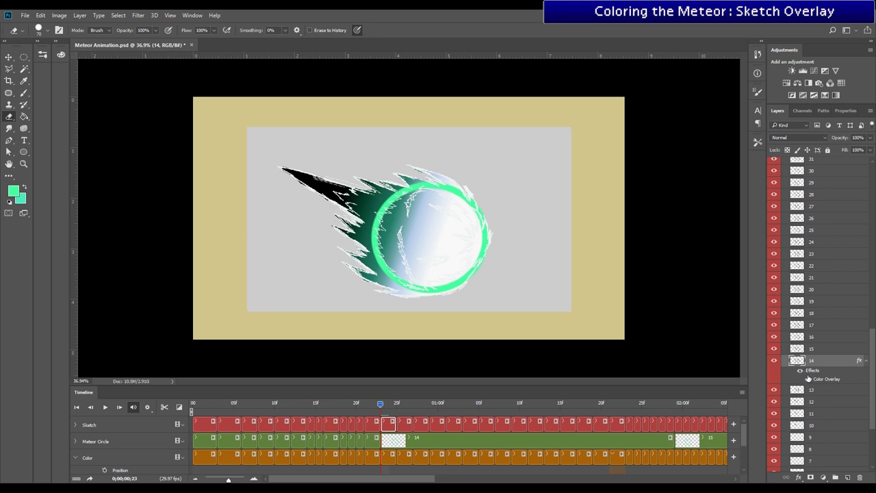
right_click(821, 361)
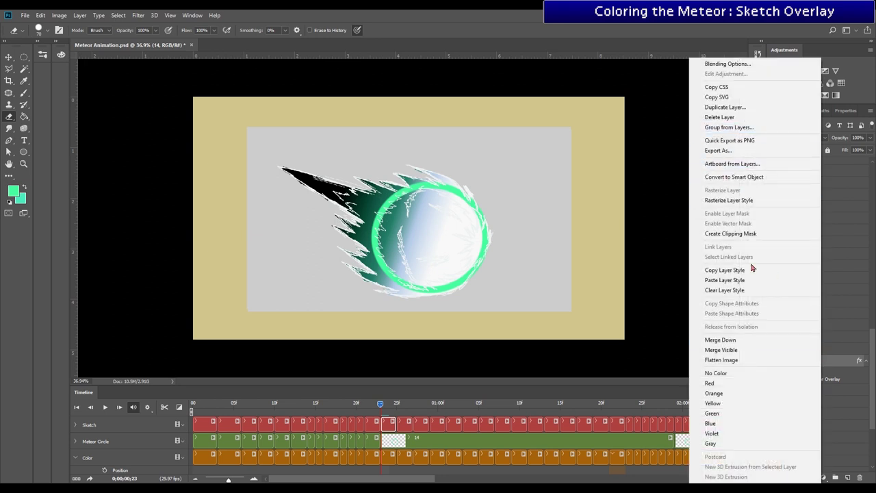
click(730, 271)
scroll(812, 424, down, 5)
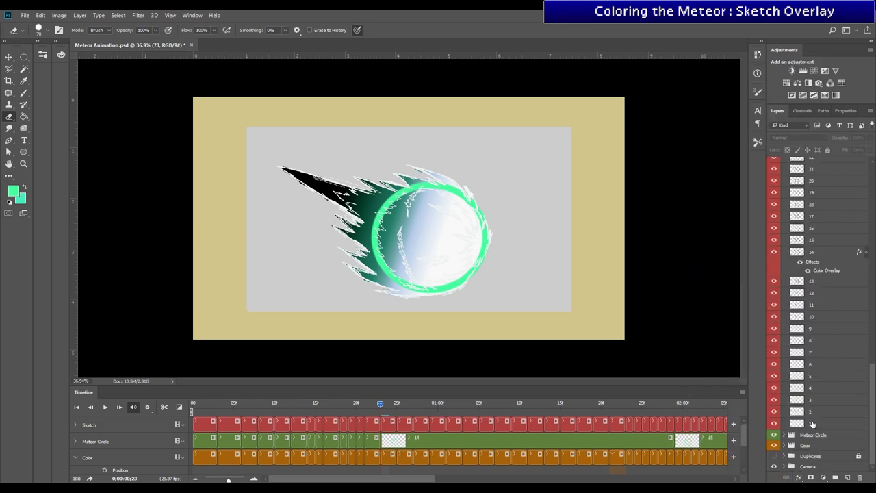
shift+click(813, 425)
right_click(807, 423)
click(709, 281)
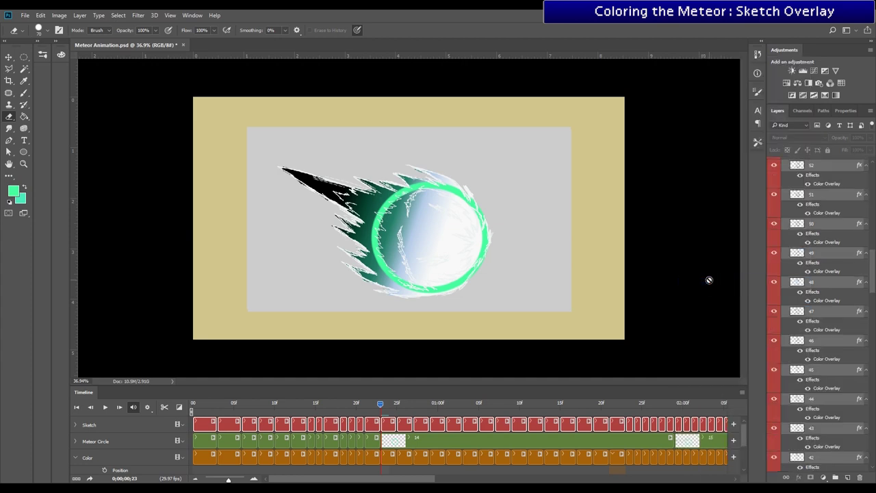
Rasterize the layer style of all selected Sketch layers and collapse the Sketch group.
right_click(809, 288)
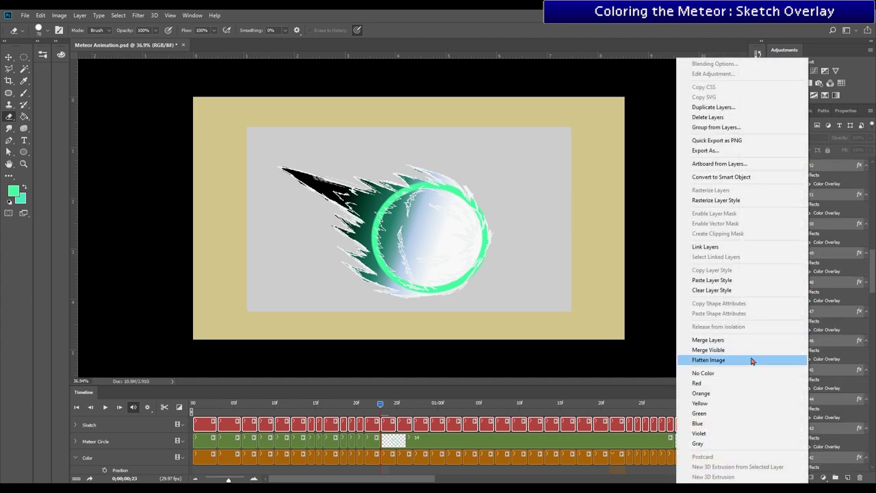
click(719, 201)
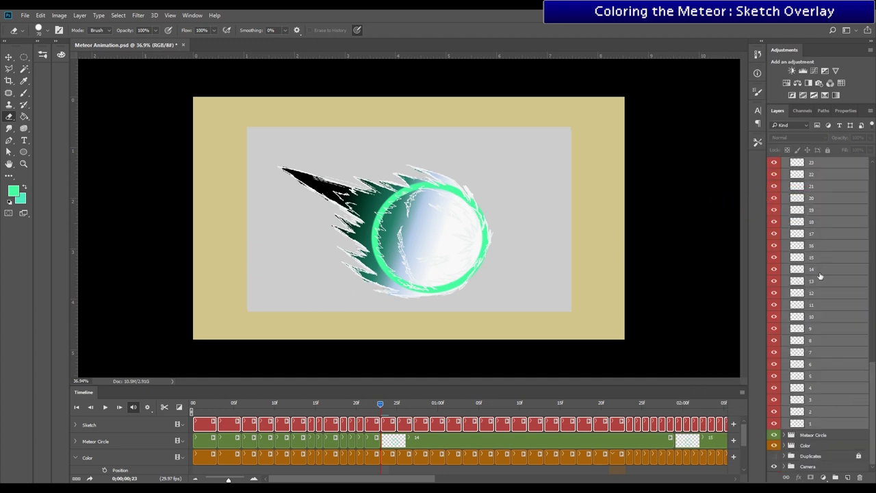
scroll(820, 276, up, 10)
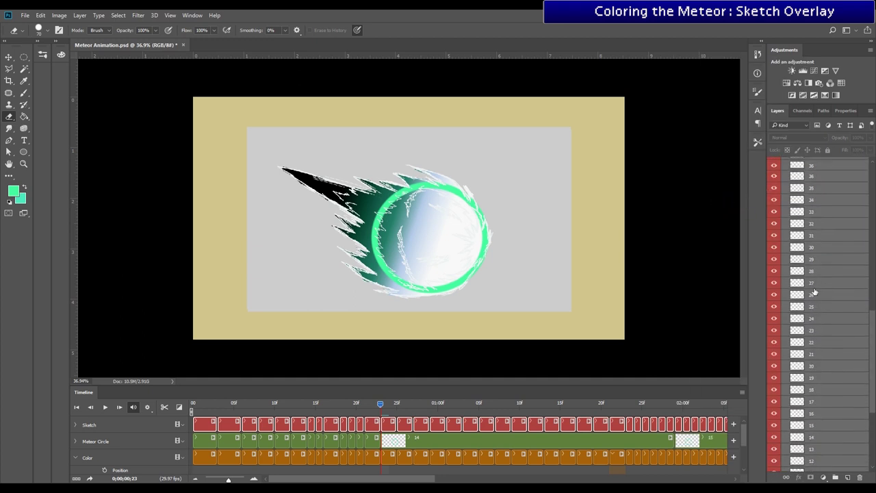
scroll(815, 289, up, 13)
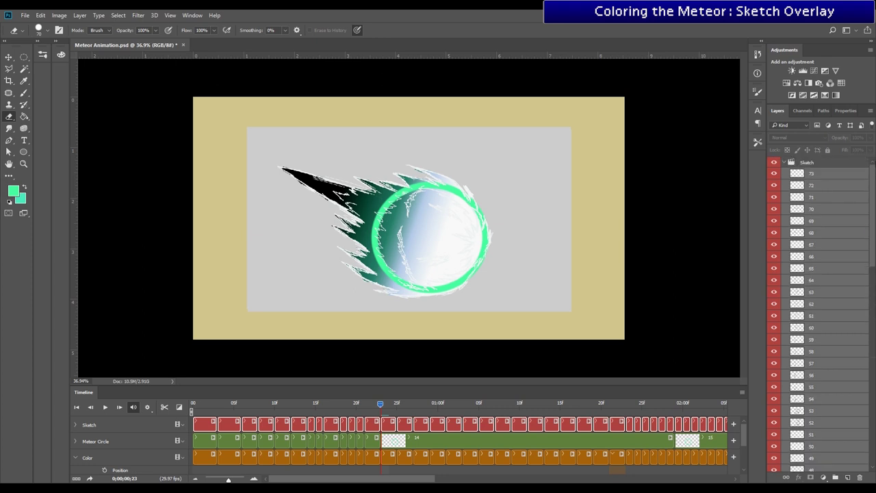
click(784, 163)
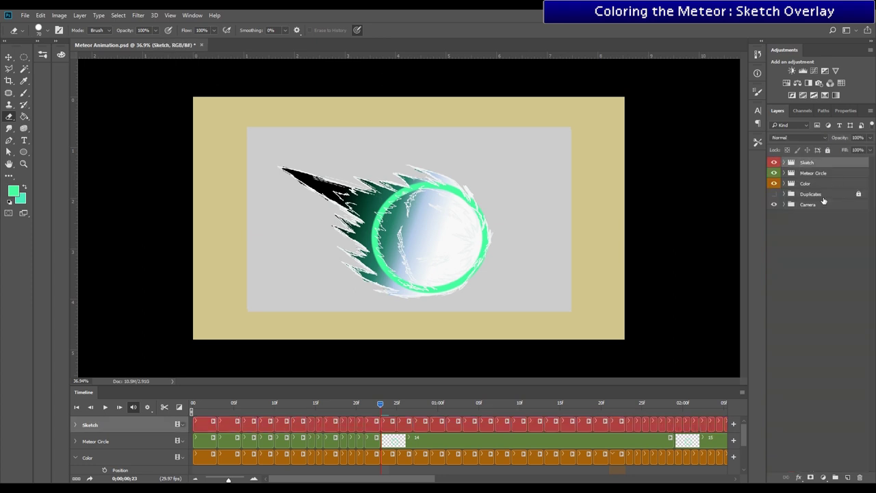
Show the black 1920 x 1080 Cam copy layer in the Camera group as a backdrop for the meteor.
click(784, 184)
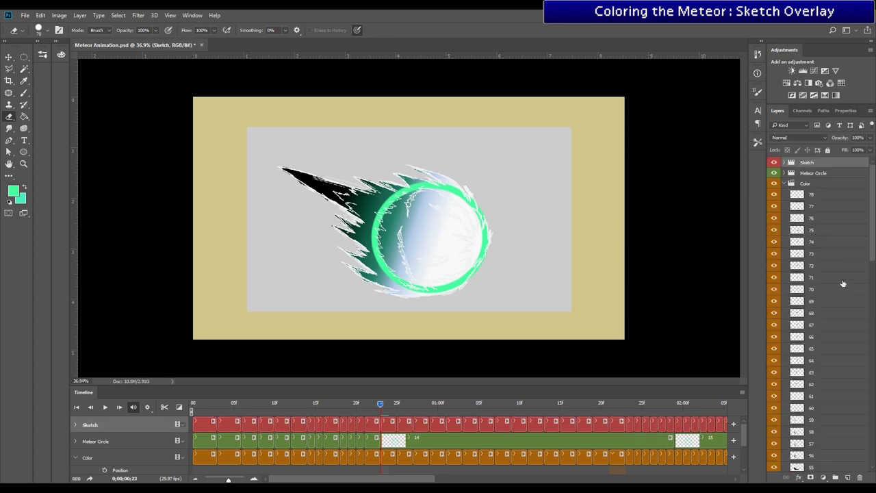
click(784, 183)
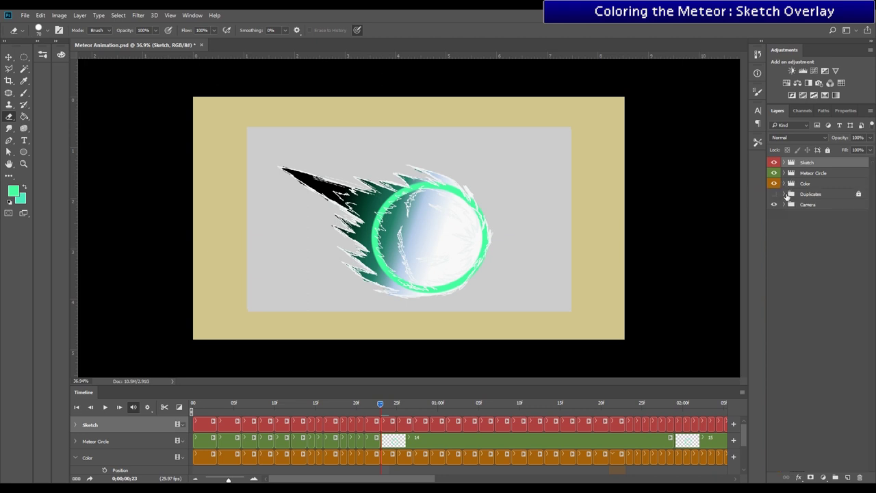
click(783, 205)
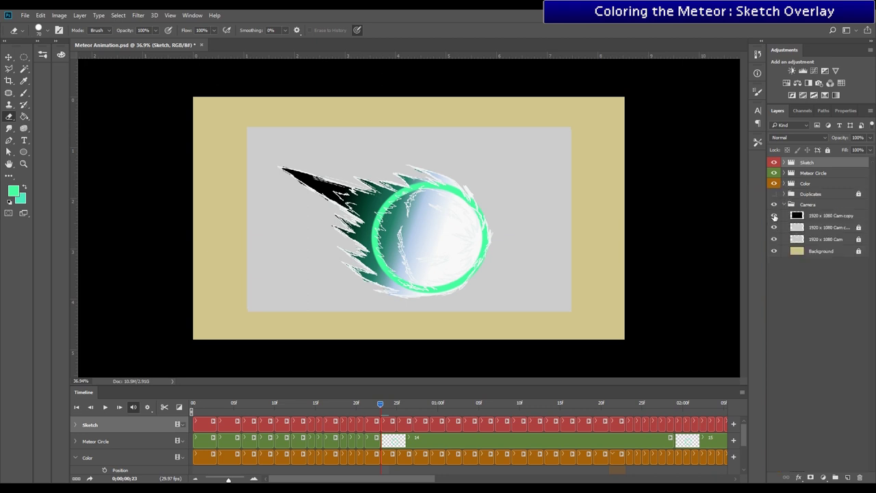
click(775, 216)
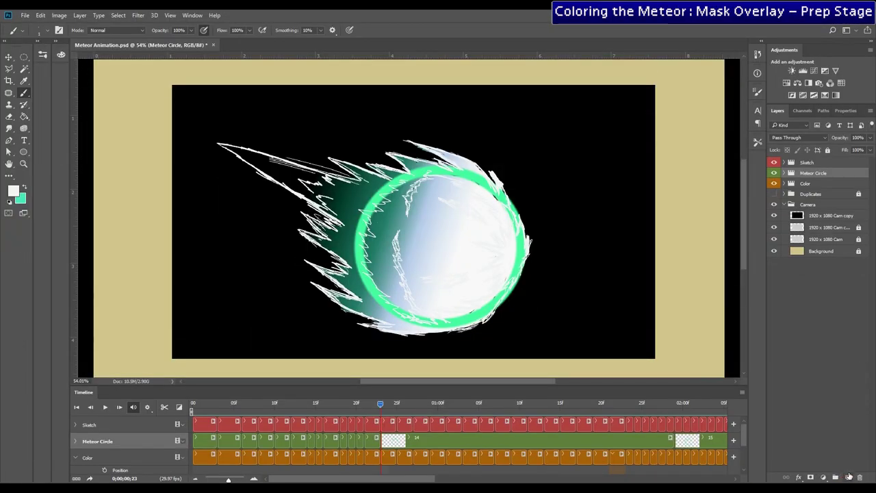
Add a new empty layer above the Meteor Circle group and clip it to that group.
click(848, 477)
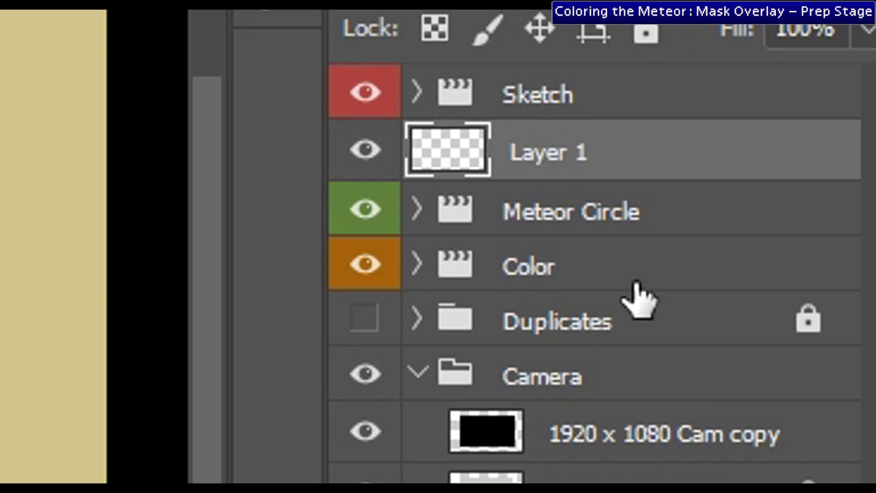
drag(424, 159, 519, 173)
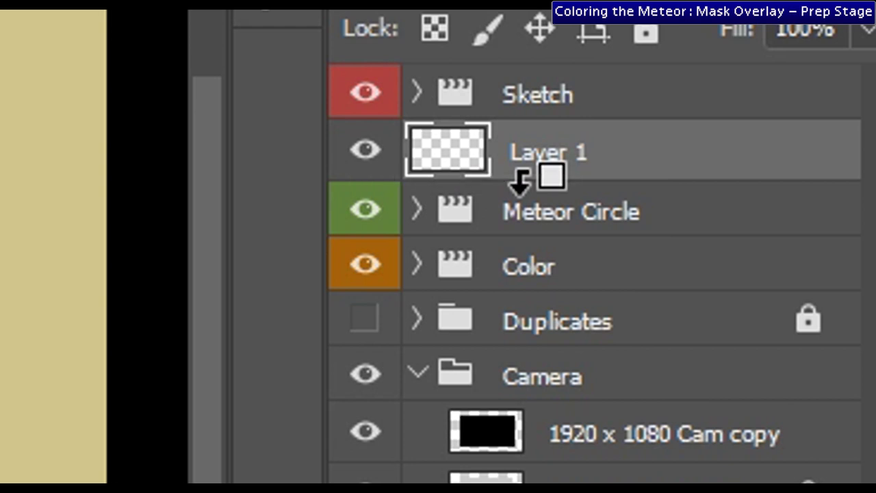
alt+click(522, 179)
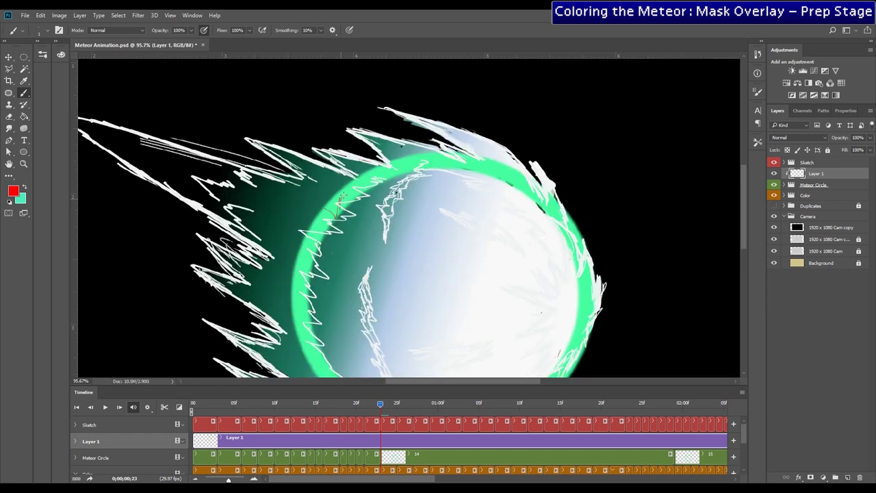
Scribble thin red test strokes on Layer 1 across the upper-left and top parts of the meteor ring.
mouse_move(343, 198)
mouse_down()
mouse_move(370, 182)
mouse_move(351, 176)
mouse_up()
mouse_move(297, 252)
mouse_down()
mouse_move(366, 284)
mouse_move(309, 284)
mouse_up()
mouse_move(291, 293)
mouse_down()
mouse_move(309, 313)
mouse_move(301, 336)
mouse_move(294, 298)
mouse_up()
drag(371, 175, 425, 166)
mouse_move(499, 181)
mouse_down()
mouse_move(532, 184)
mouse_move(415, 155)
mouse_up()
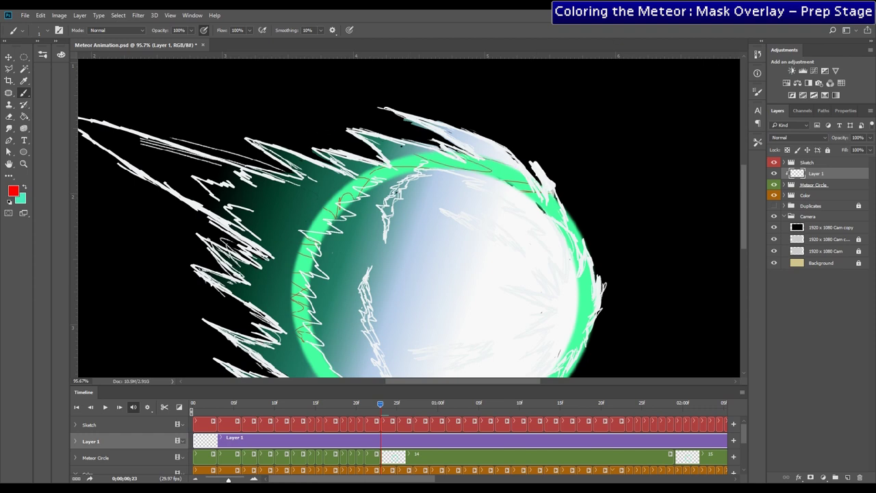
Add Layers 2 and 3 clipped to Meteor Circle, and scribble dark green and orange test strokes across the ring.
click(848, 478)
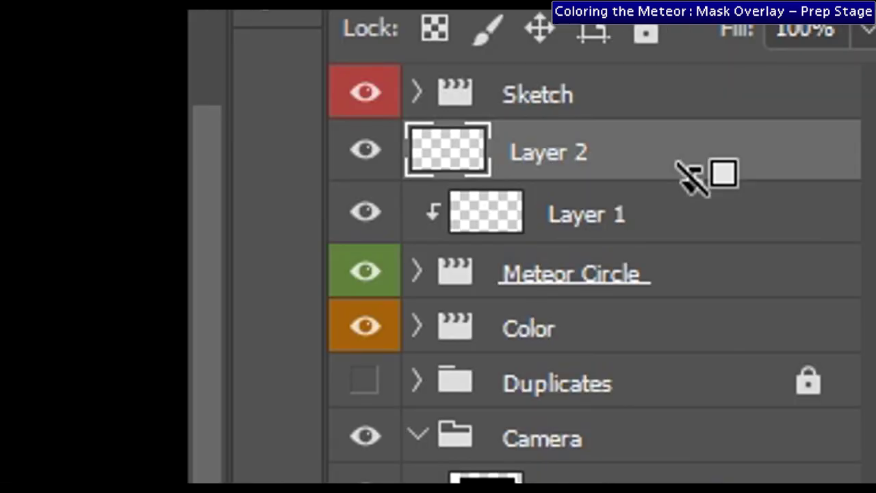
alt+click(837, 179)
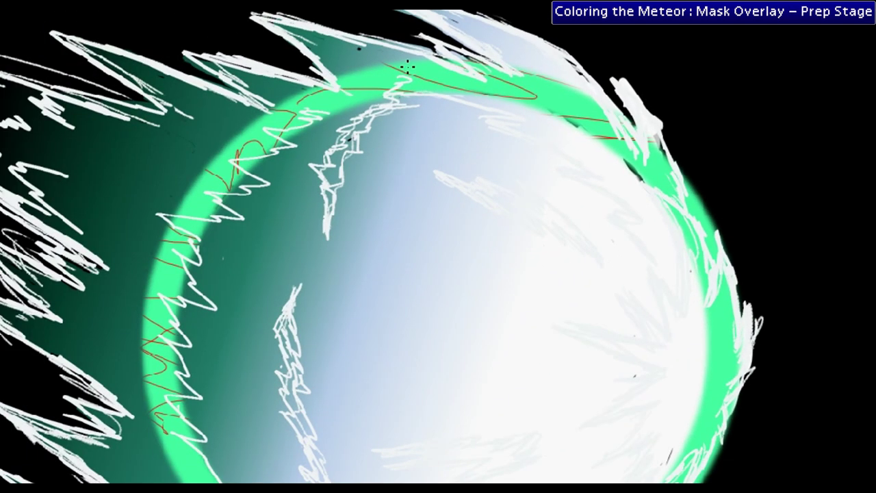
drag(407, 67, 214, 177)
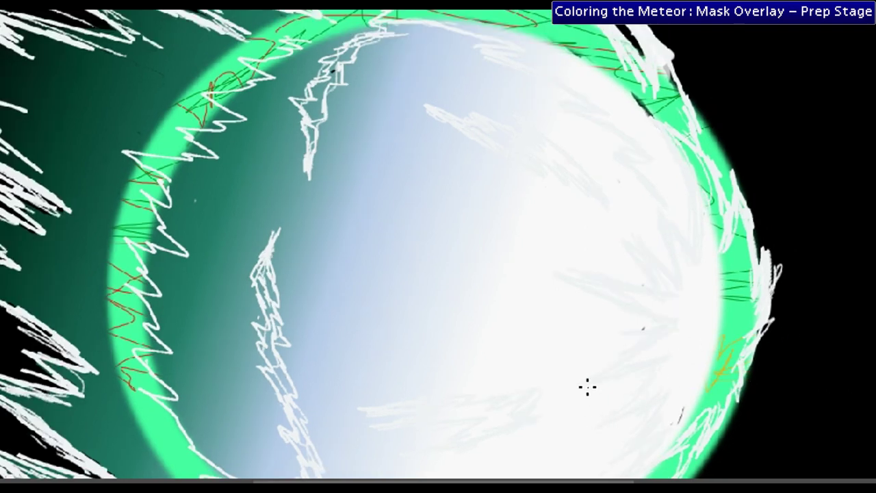
drag(587, 387, 590, 151)
mouse_move(586, 279)
mouse_down()
mouse_move(529, 305)
mouse_move(473, 219)
mouse_move(469, 320)
mouse_move(495, 269)
mouse_move(479, 292)
mouse_move(762, 238)
mouse_move(844, 205)
mouse_up()
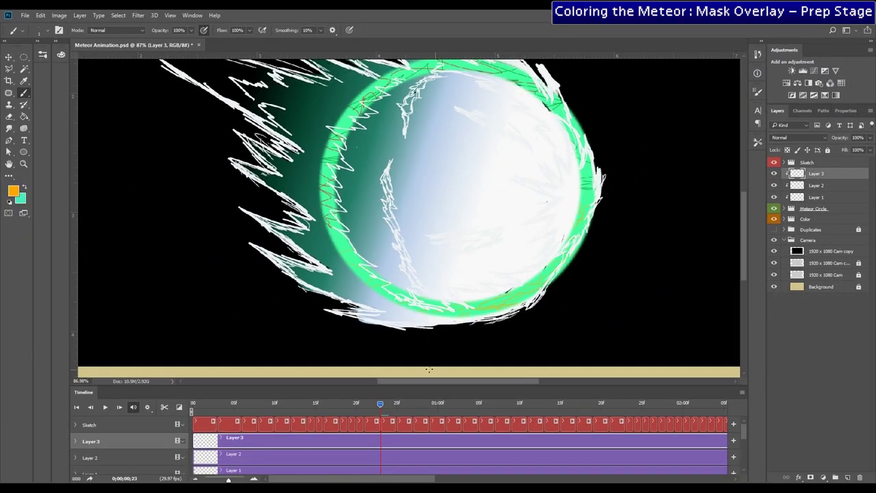
Scrub and play the animation to examine how the clipped strokes follow the ring as the meteor moves.
drag(380, 405, 163, 407)
key(space)
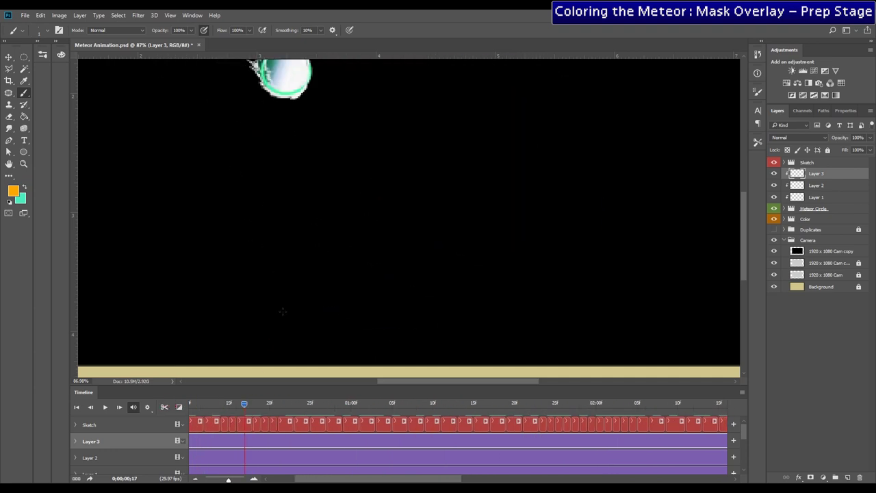
scroll(277, 282, down, 5)
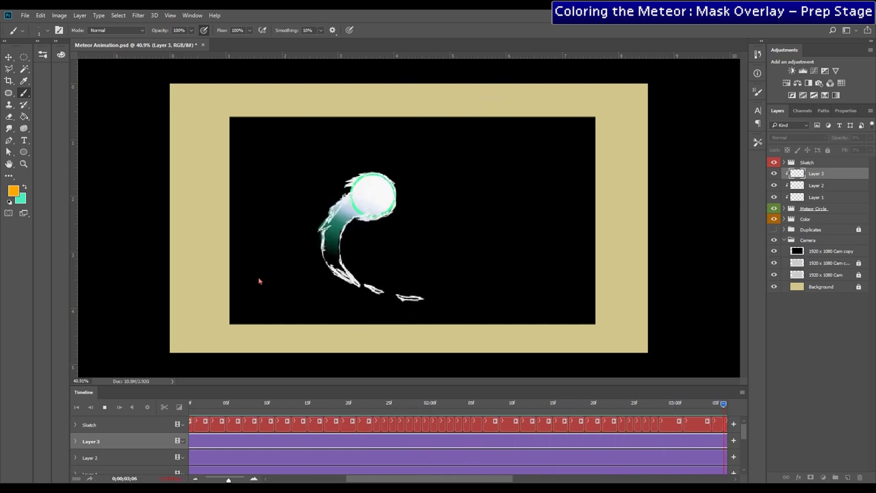
key(space)
scroll(411, 208, up, 6)
scroll(418, 180, up, 5)
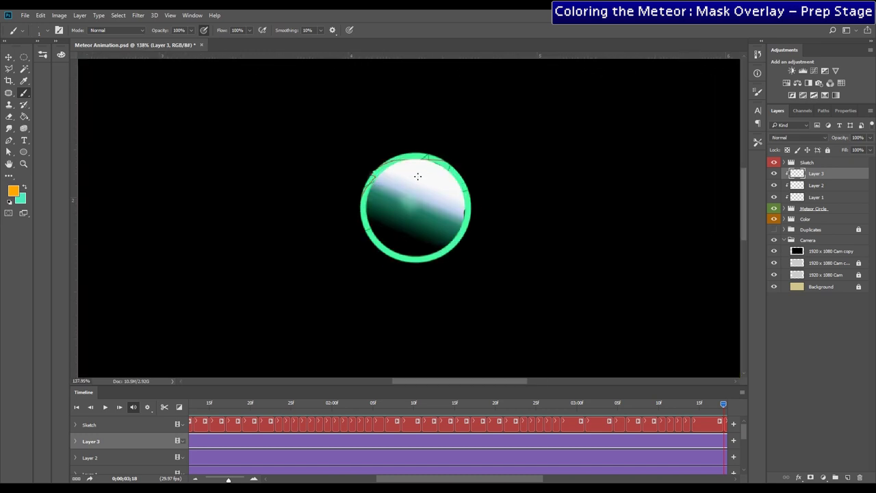
key(space)
key(space)
scroll(581, 356, down, 3)
drag(724, 405, 454, 404)
scroll(464, 204, down, 5)
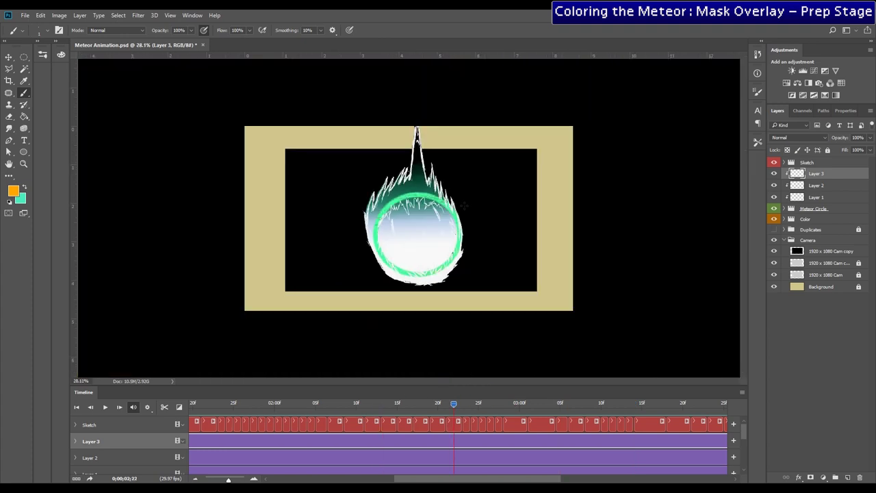
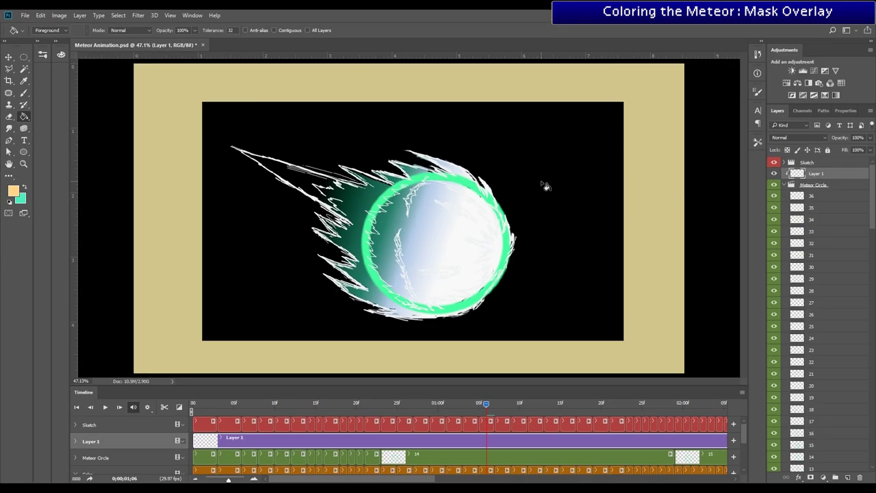
Fill the clipped Layer 1 with light orange and add a reduced-opacity Color Overlay, checking the ring along the timeline.
click(546, 186)
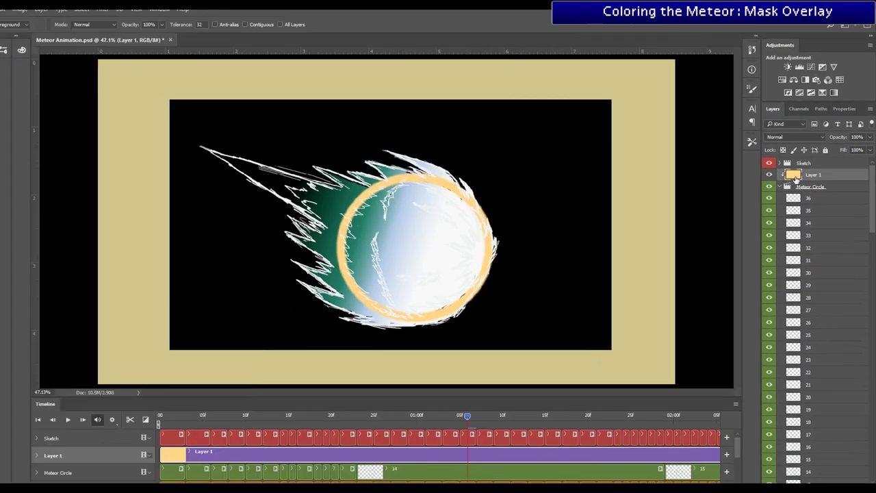
double_click(483, 291)
drag(337, 82, 778, 113)
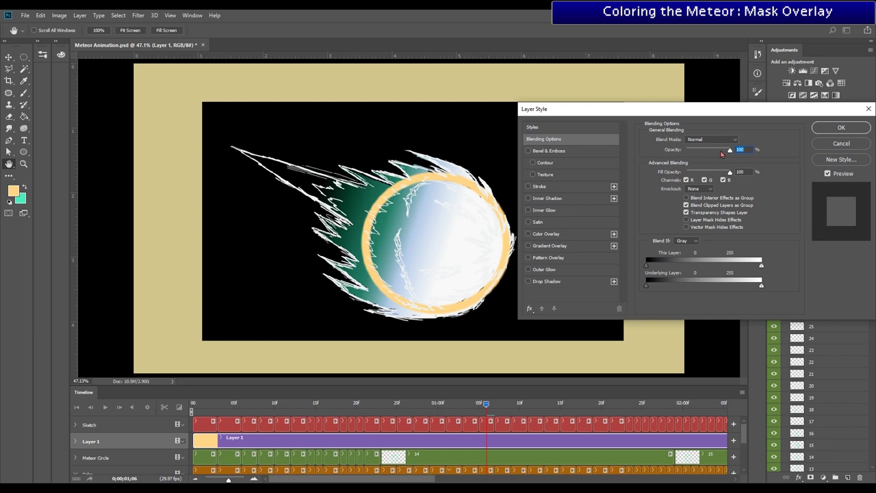
click(545, 235)
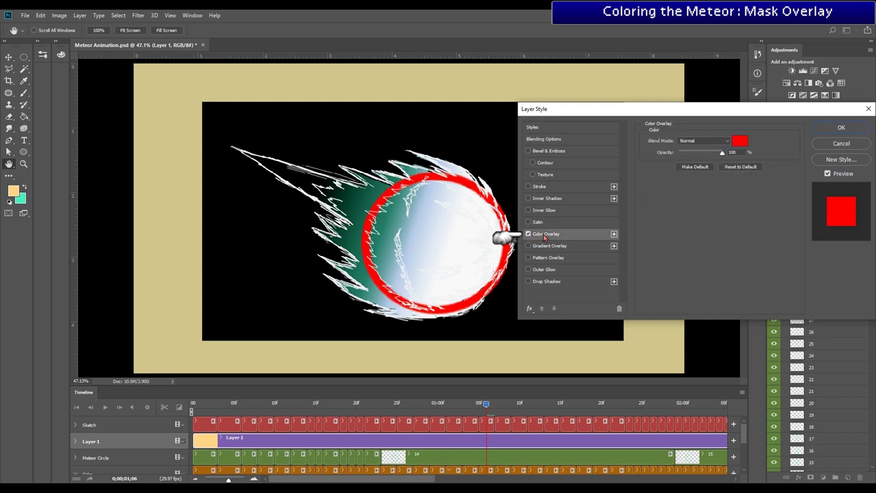
click(739, 140)
click(812, 249)
drag(722, 156, 699, 170)
key(Return)
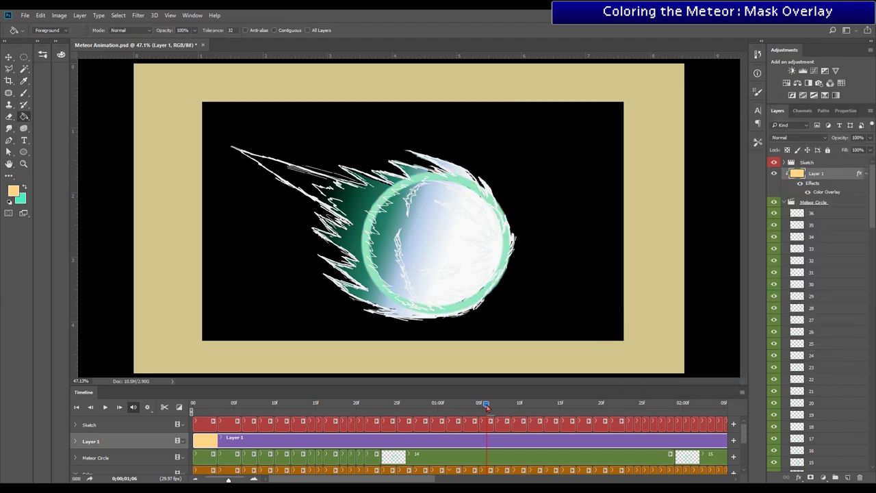
drag(487, 408, 387, 408)
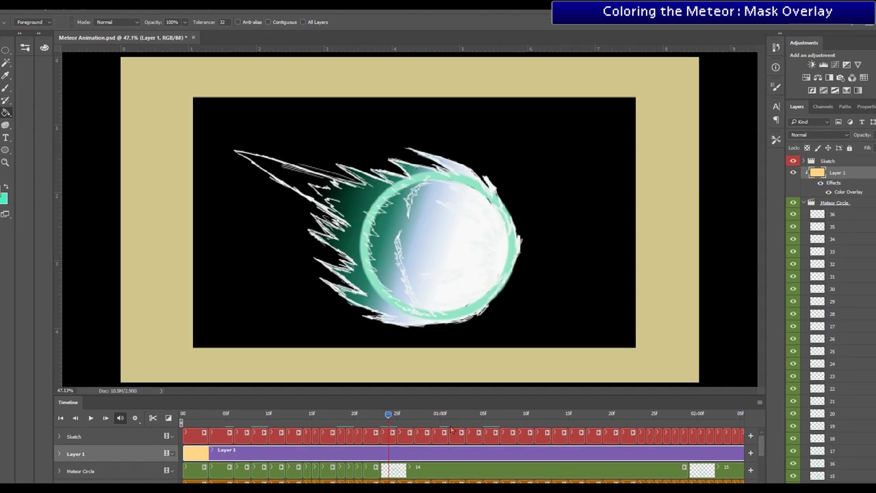
drag(451, 430, 753, 432)
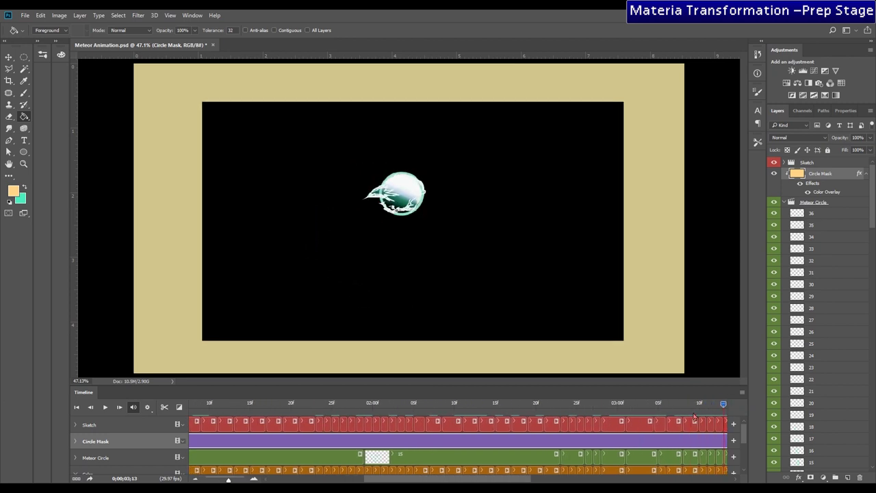
Split the Layer 1 clip that starts at 0;00;03;14 into two clips at 0;00;03;15.
key(Left)
key(Right)
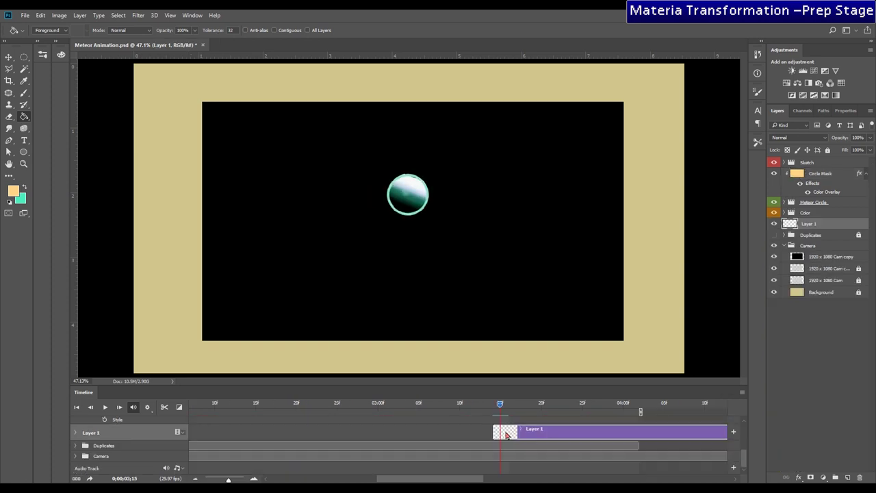
key(ctrl+k)
click(514, 434)
drag(540, 433, 545, 450)
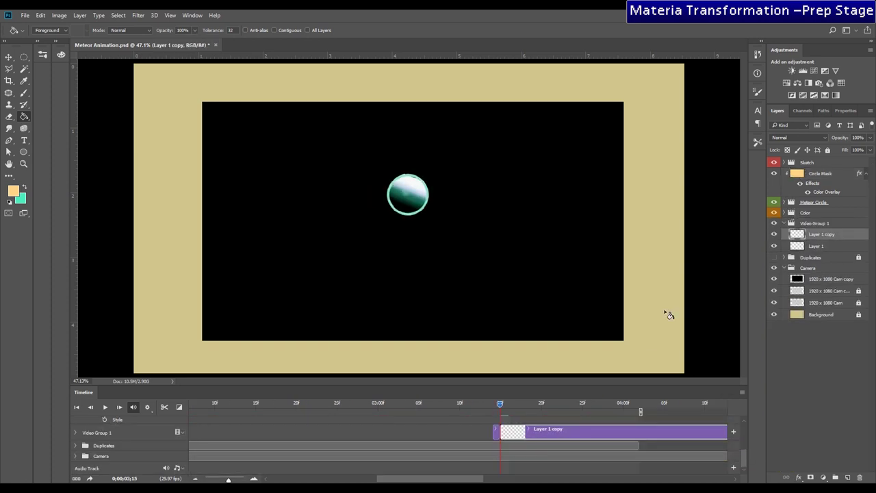
Rename Video Group 1 as Shine and move it between the Meteor Circle and Color groups.
click(815, 224)
double_click(814, 225)
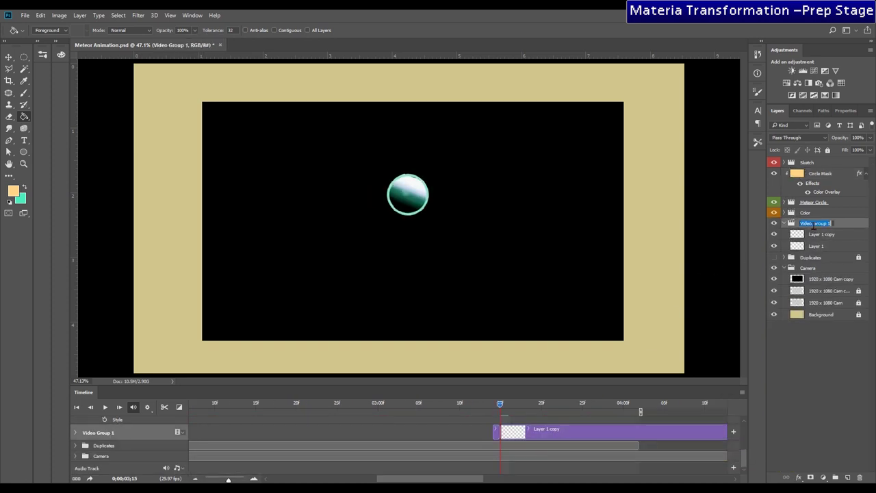
text(S)
key(Return)
drag(814, 225, 810, 208)
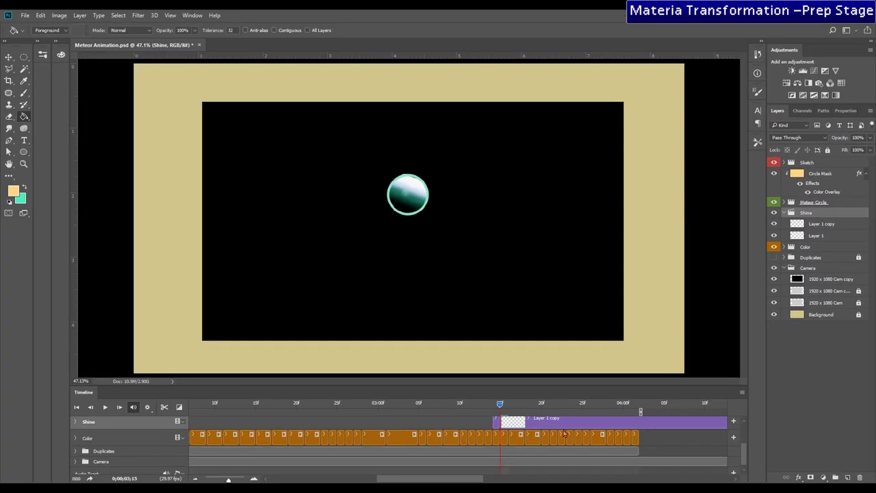
scroll(565, 430, up, 2)
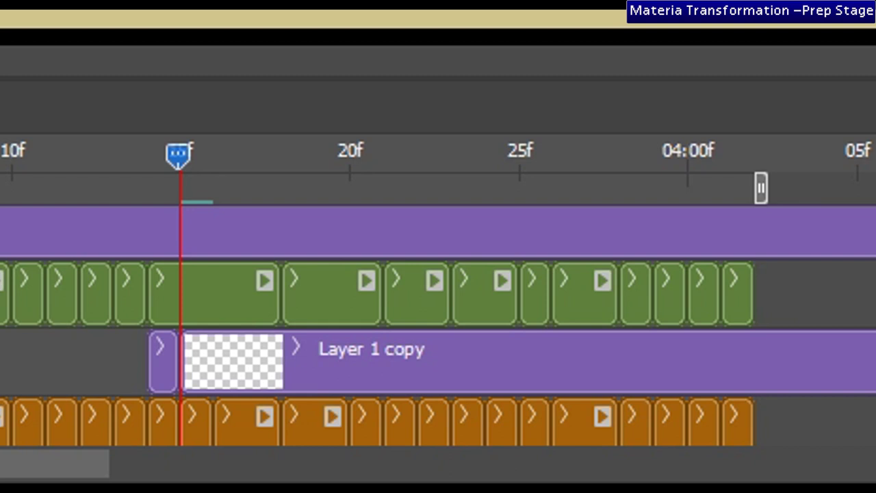
Split the Shine clips at 3;16, 3;19 and 3;22, keeping the clip at 3;22 one frame long.
click(158, 171)
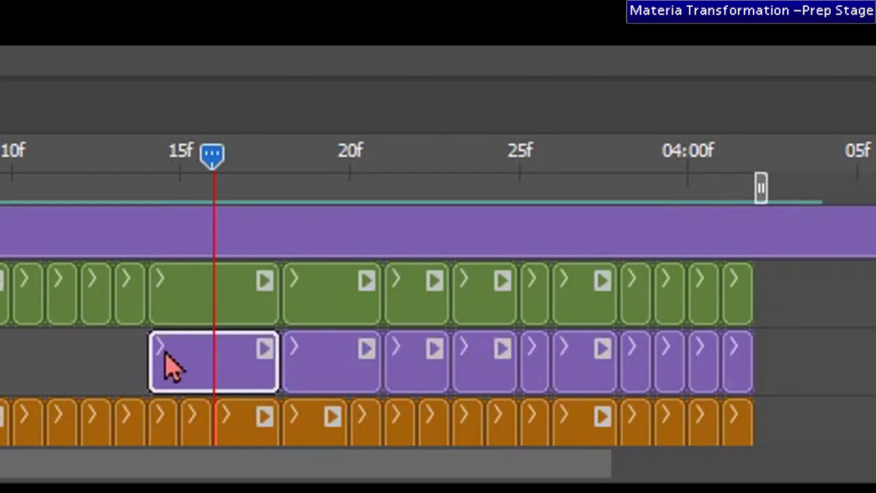
click(247, 365)
click(346, 384)
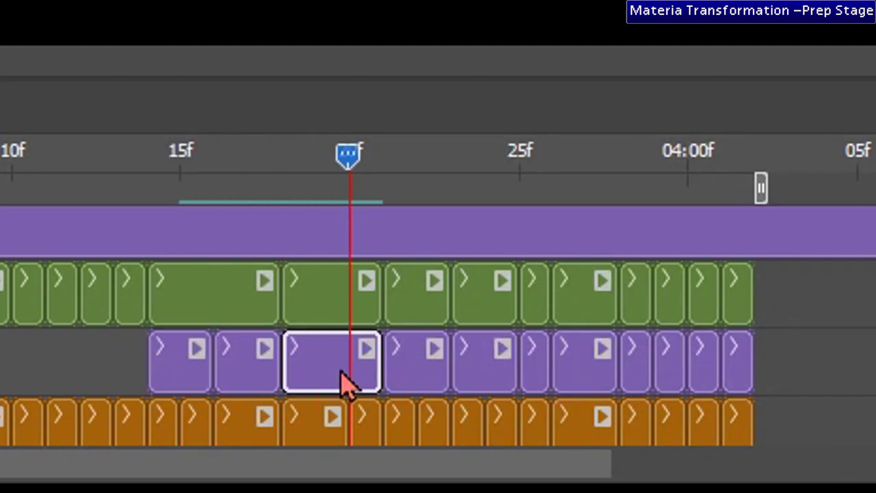
key(Left)
key(ctrl+k)
key(Right)
key(Right)
key(Right)
right_click(421, 368)
mouse_move(449, 376)
mouse_down()
mouse_move(483, 376)
mouse_move(457, 380)
mouse_up()
key(ctrl+k)
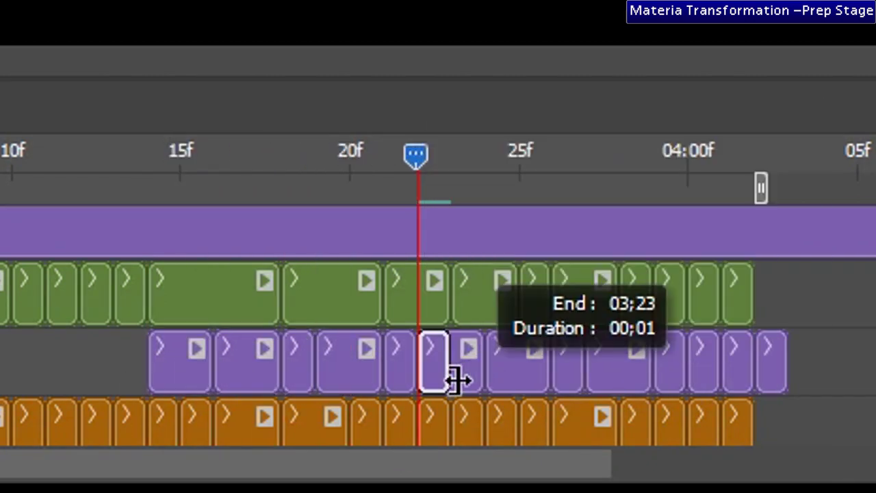
Split the remaining multi-frame Shine clips into one-frame clips and trim their ends.
key(Right)
key(Right)
click(501, 363)
drag(517, 359, 551, 363)
key(ctrl+k)
drag(551, 363, 518, 368)
key(Right)
key(Right)
key(Right)
key(Right)
key(Left)
click(599, 350)
key(ctrl+k)
Return to 0;00;03;14 and select the first Shine clip, Layer 1.
key(Left)
key(Left)
key(Left)
key(Left)
key(Left)
key(Left)
key(Left)
key(Left)
key(Left)
key(Left)
key(Left)
click(233, 356)
click(164, 380)
key(Left)
key(Left)
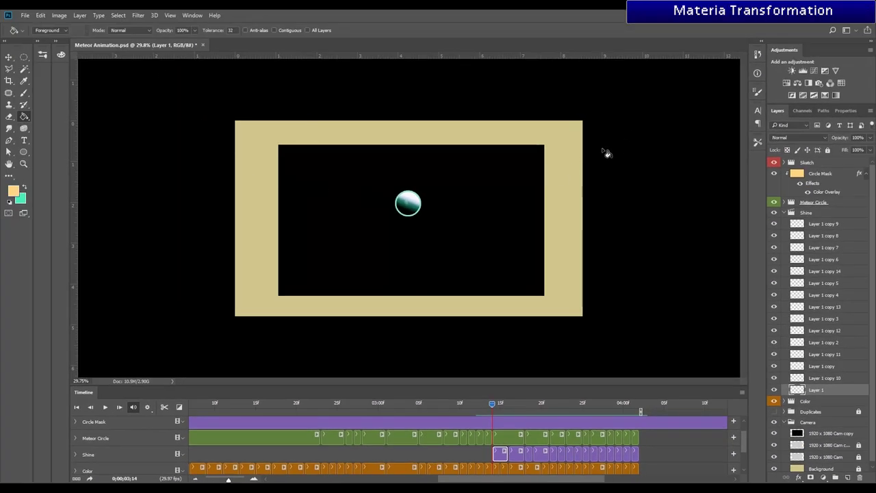
Set up the Brush with the near-white color sampled from the sphere's highlight and the Overlay blend mode.
key(b)
scroll(429, 208, up, 6)
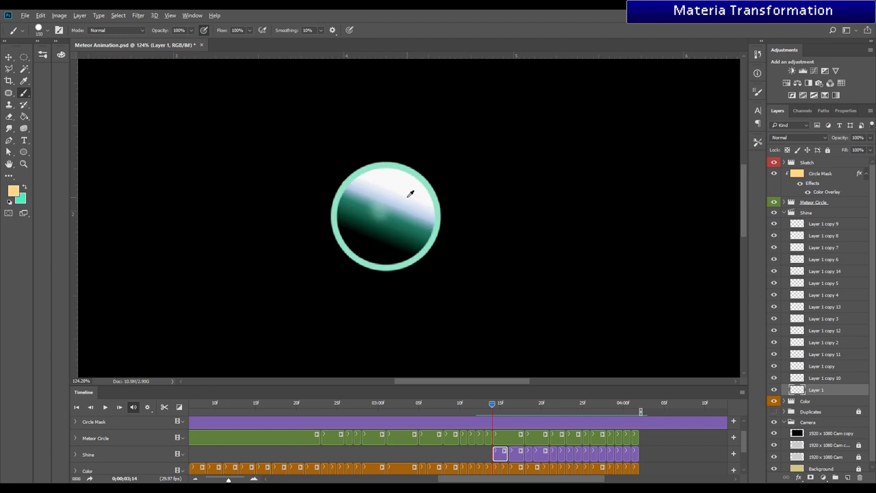
alt+click(407, 189)
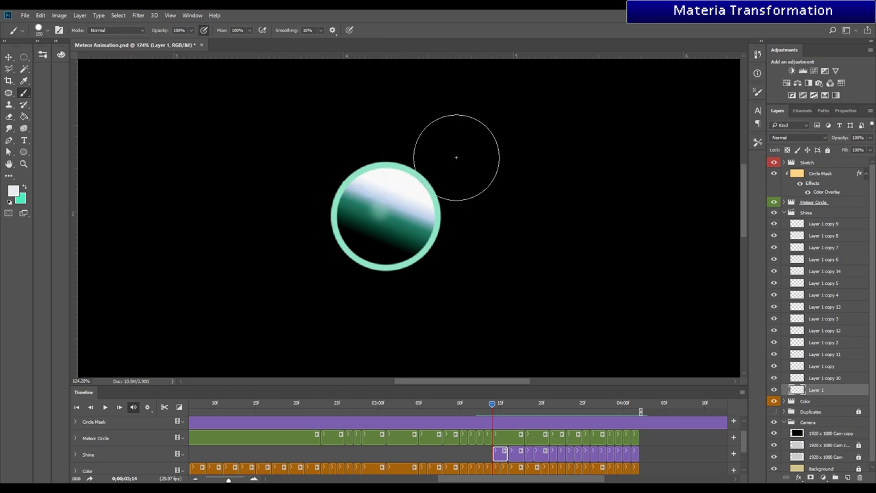
click(115, 30)
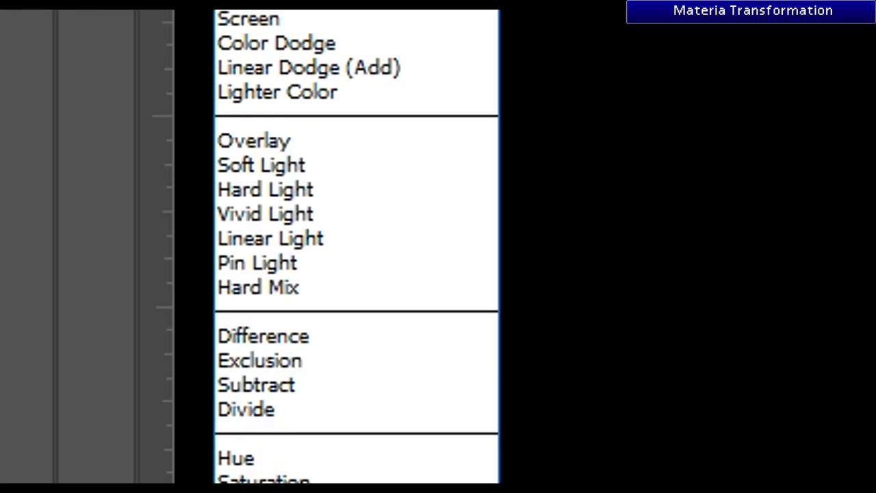
click(328, 140)
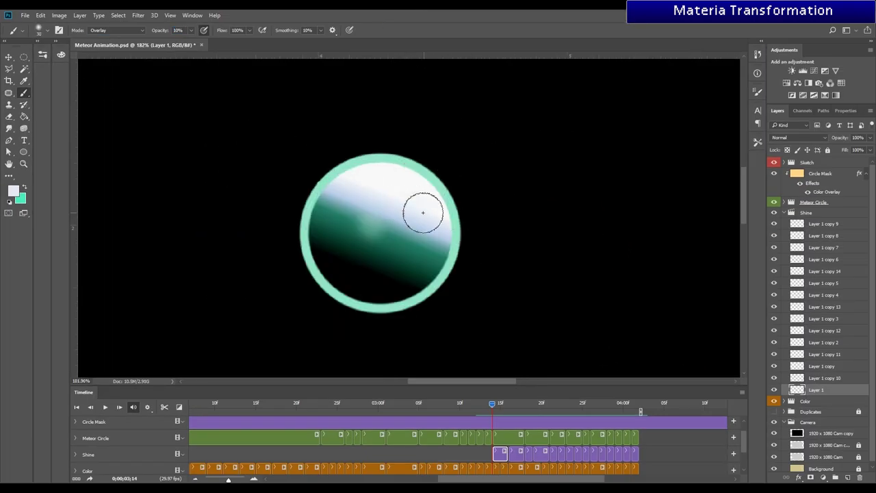
Paint a soft highlight over the sphere on the first Shine frame, Layer 1, at 33% brush opacity.
key(3)
key(3)
mouse_move(415, 248)
mouse_down()
mouse_move(379, 186)
mouse_move(382, 229)
mouse_move(385, 215)
mouse_up()
Paint the sphere's highlight on the following Shine frames through Layer 1 copy at 22% brush opacity, adjusting the brush size.
key(Right)
key(2)
key(2)
key(alt+bracketright)
scroll(331, 162, down, 12)
key(Right)
key(Right)
scroll(338, 167, up, 8)
click(355, 204)
scroll(329, 169, down, 2)
scroll(354, 185, up, 2)
key(bracketleft)
key(bracketleft)
scroll(345, 173, down, 3)
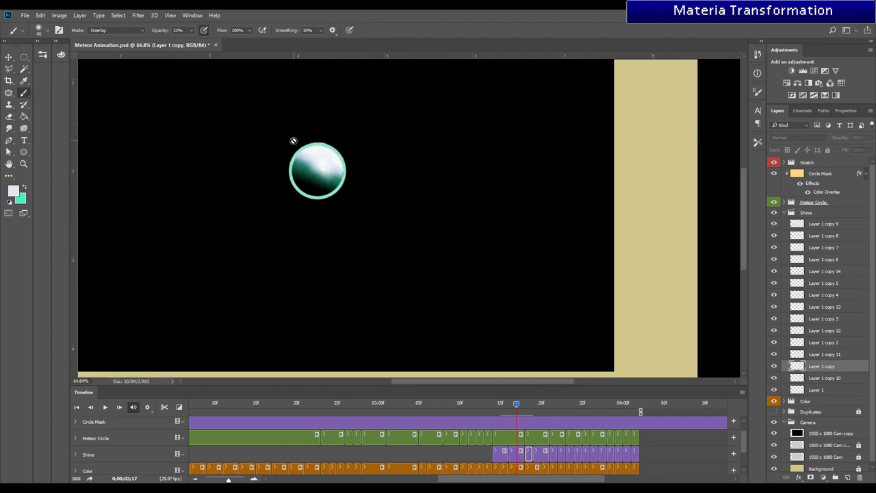
Continue the sphere's shine on the subsequent Shine frames up to Layer 1 copy 2.
scroll(293, 141, up, 3)
key(alt+bracketright)
scroll(386, 173, down, 4)
scroll(386, 173, up, 4)
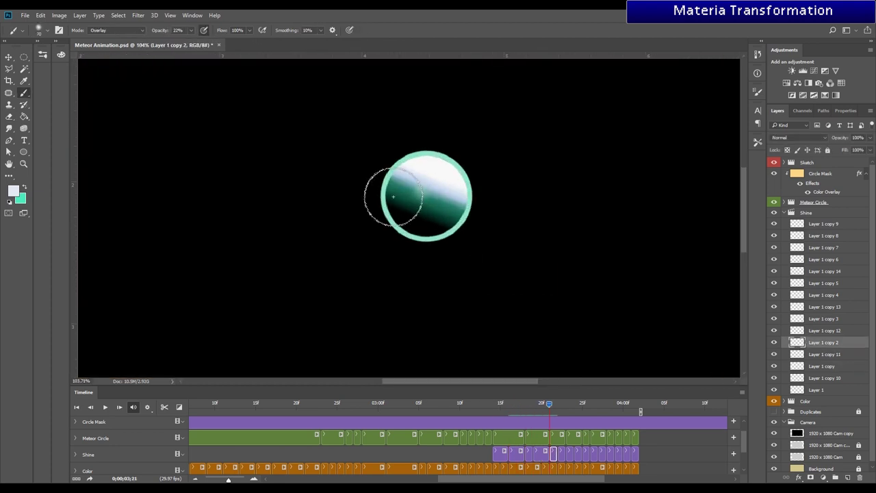
key(alt+bracketright)
key(e)
scroll(372, 199, down, 4)
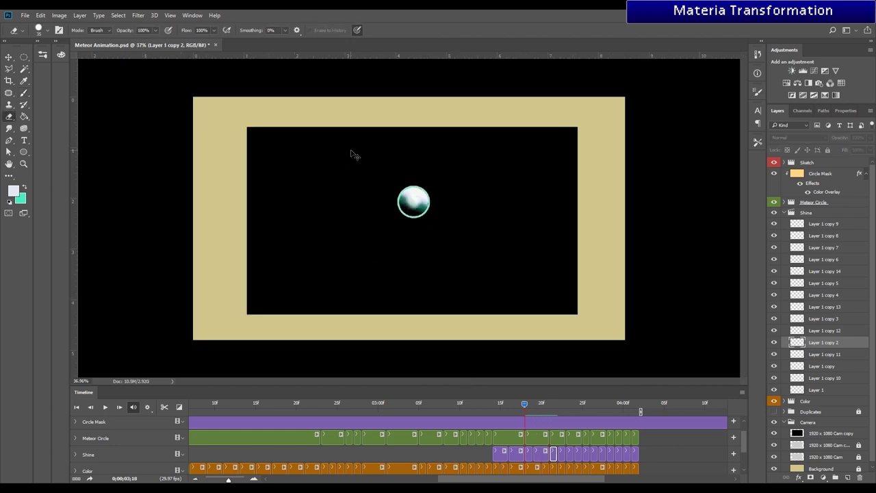
Return to Layer 1 copy at 3;18 and refine its shine in Overlay mode at 7% brush opacity.
scroll(352, 153, up, 3)
key(b)
scroll(394, 183, down, 3)
key(alt+bracketleft)
key(alt+bracketleft)
scroll(405, 197, up, 5)
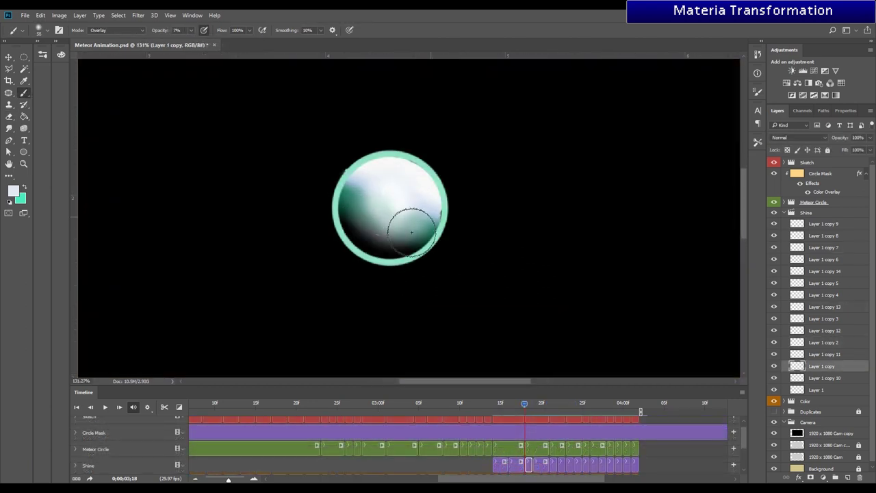
scroll(391, 212, down, 3)
scroll(404, 205, up, 3)
key(alt+bracketright)
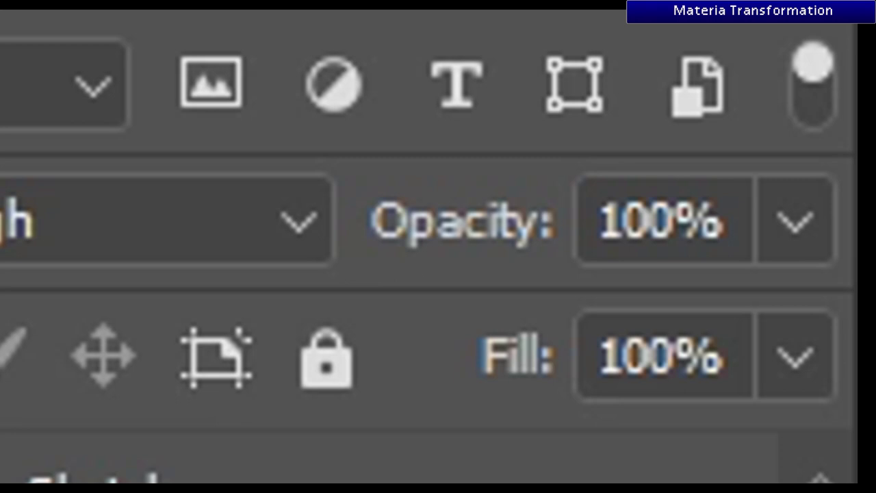
Lower the Shine video group's opacity to 62% and play back the animation.
drag(493, 212, 297, 244)
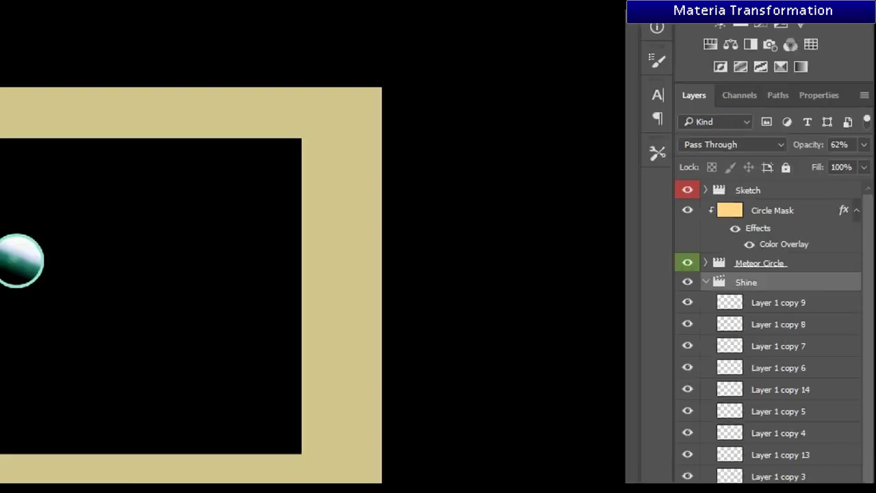
key(space)
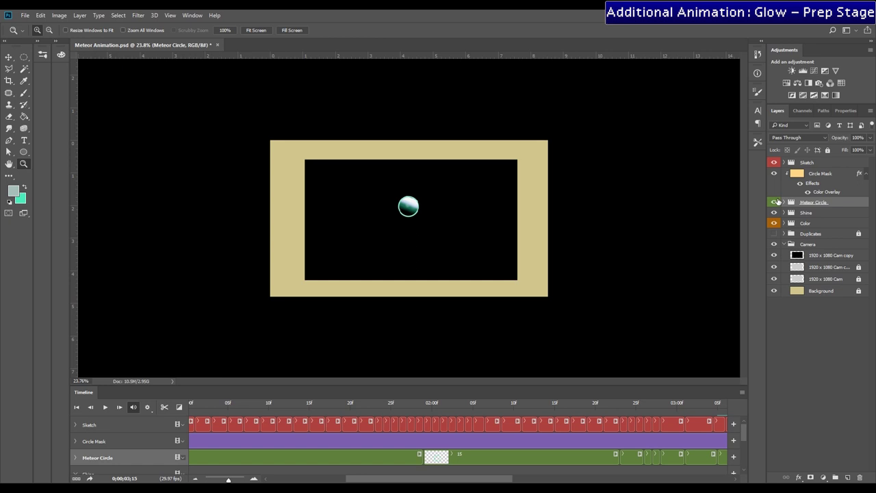
Duplicate the Meteor Circle video group within the same document.
right_click(836, 205)
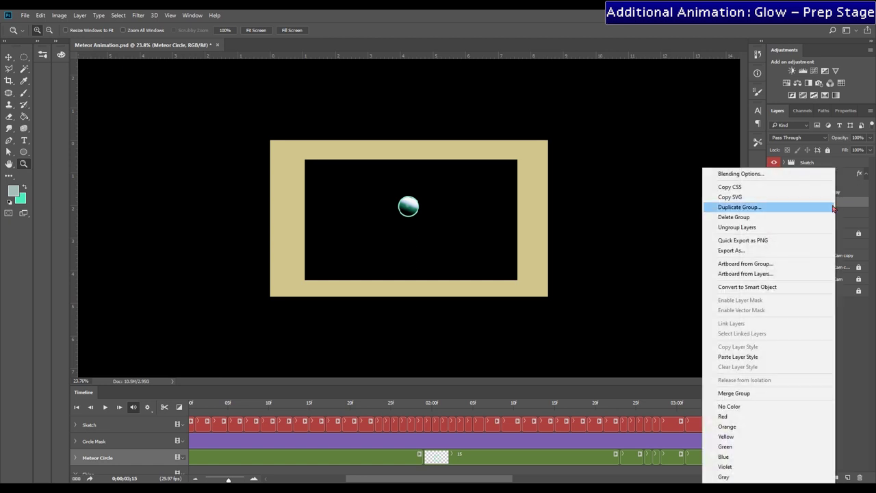
click(763, 214)
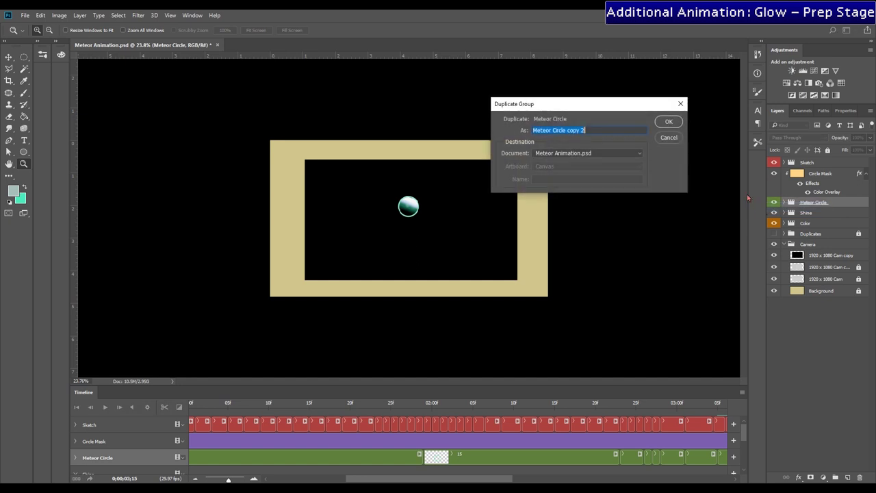
click(668, 123)
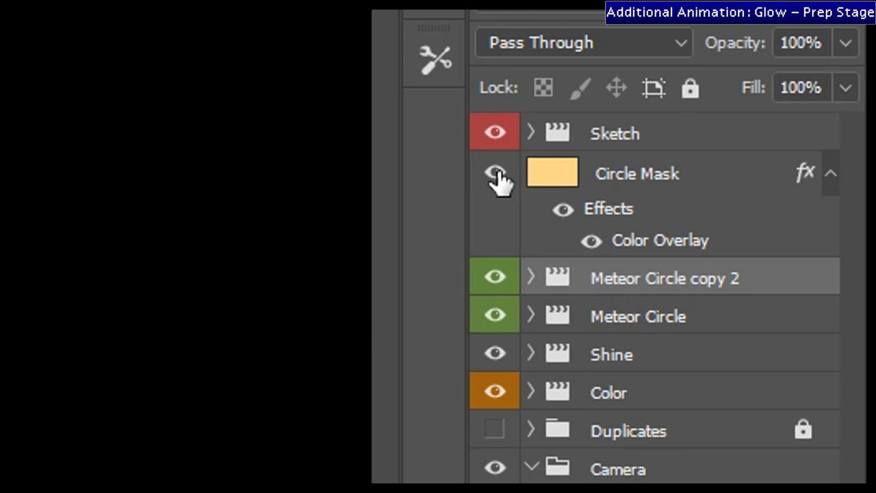
Hide the Circle Mask layer and the original Meteor Circle group, and rename the duplicated group as Glow.
click(774, 173)
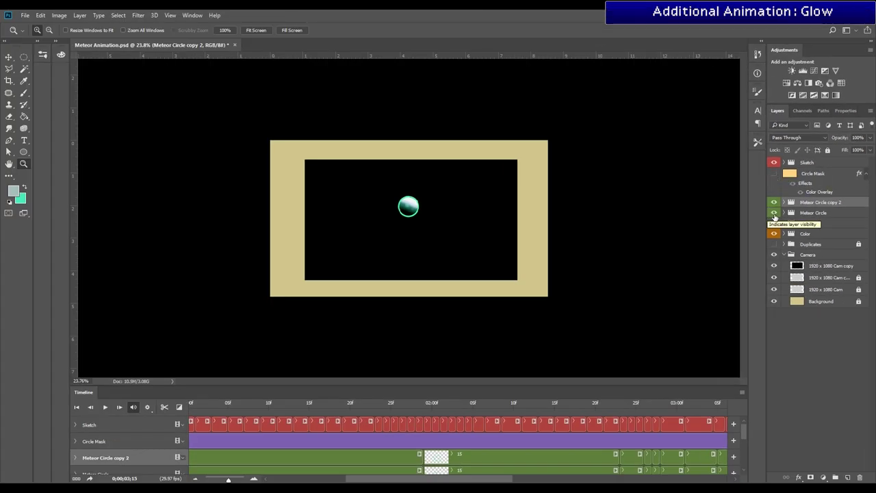
click(775, 212)
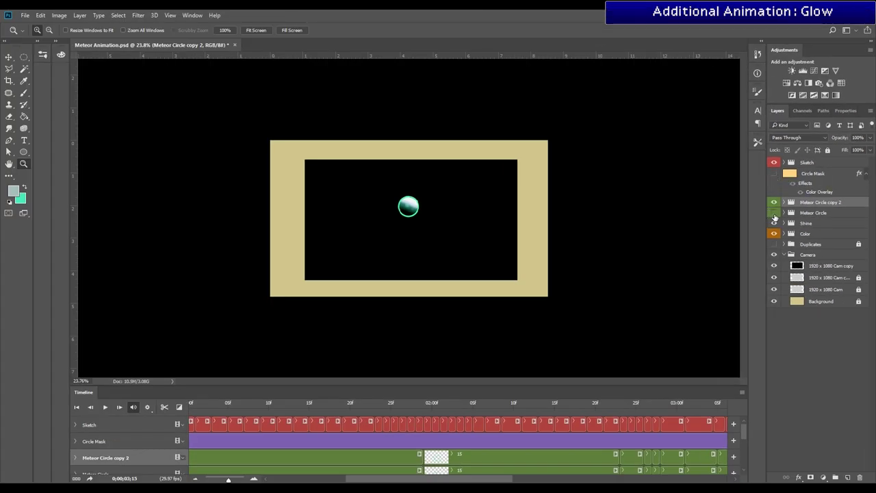
double_click(824, 202)
text(Glow)
key(Return)
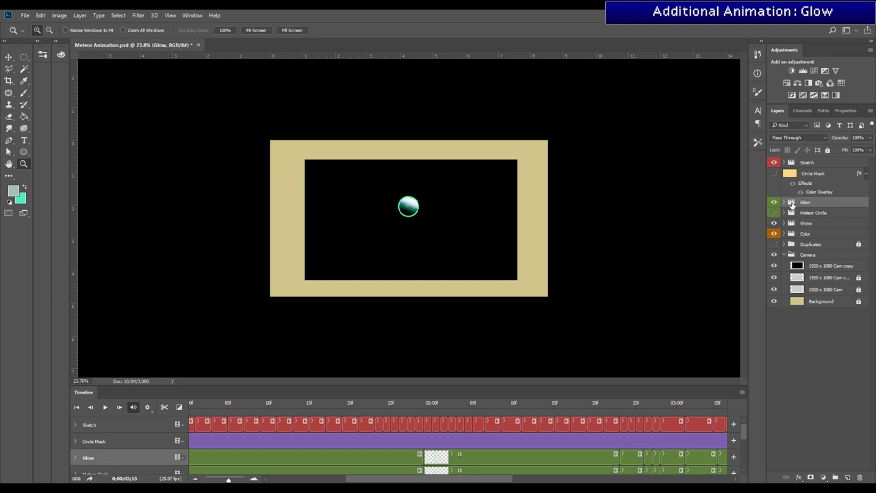
Add an Outer Glow effect to the Glow group and change its color to a slightly softer turquoise green.
double_click(792, 203)
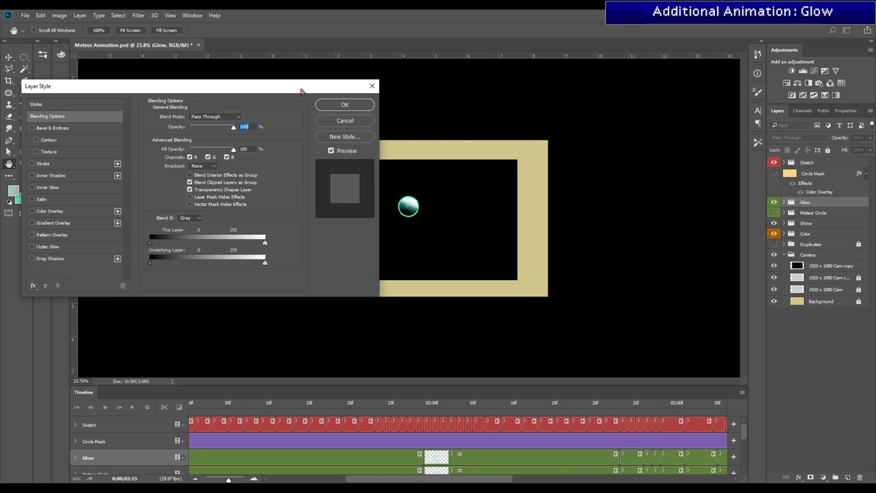
drag(299, 91, 293, 108)
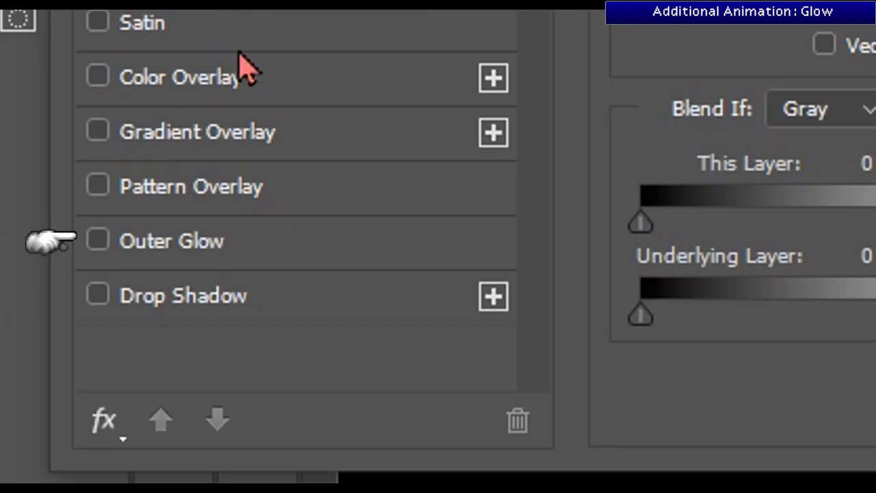
click(47, 263)
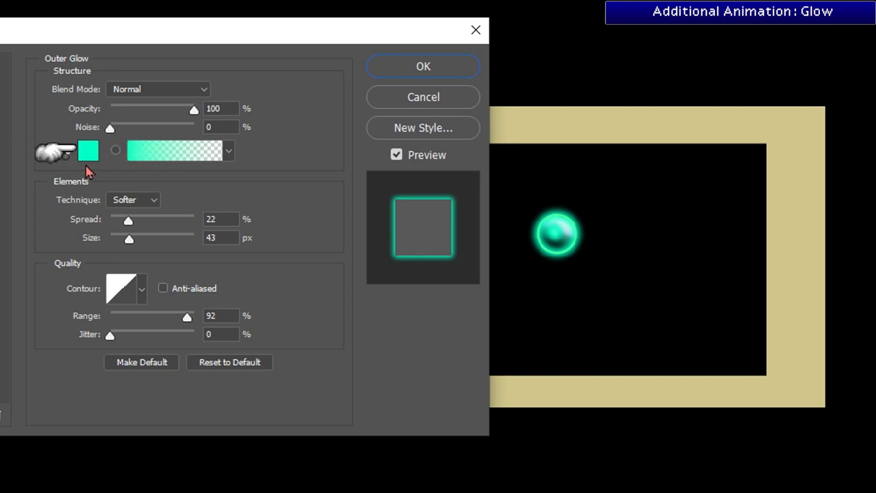
click(89, 152)
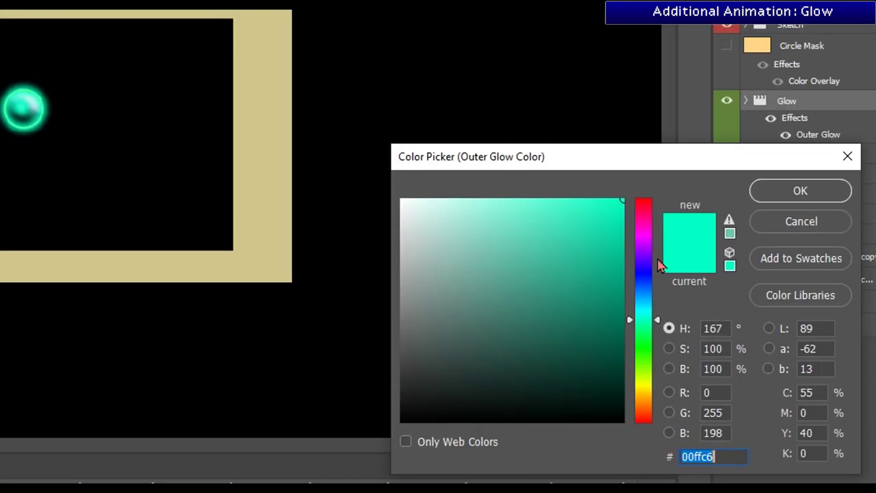
drag(619, 203, 586, 216)
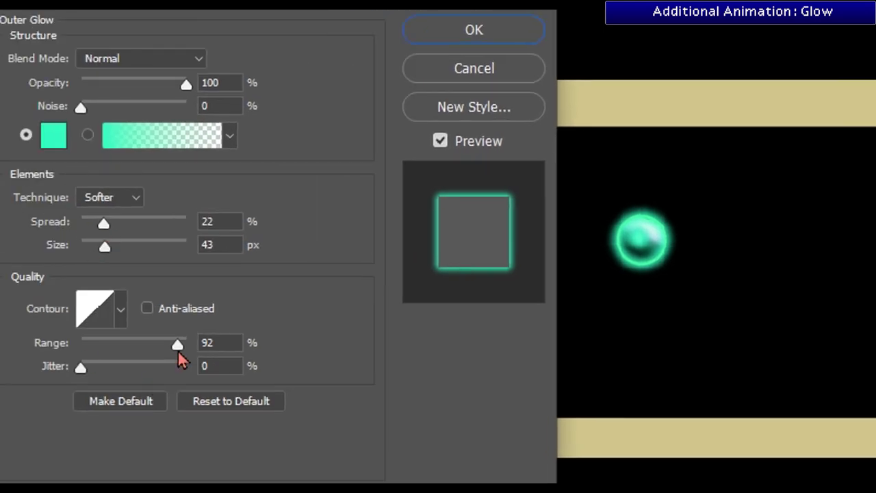
Set the Outer Glow to 85% opacity, 23% spread, 49 px size and 93% range, and apply the style.
drag(178, 348, 178, 346)
drag(106, 250, 101, 260)
drag(104, 224, 108, 244)
drag(187, 85, 174, 103)
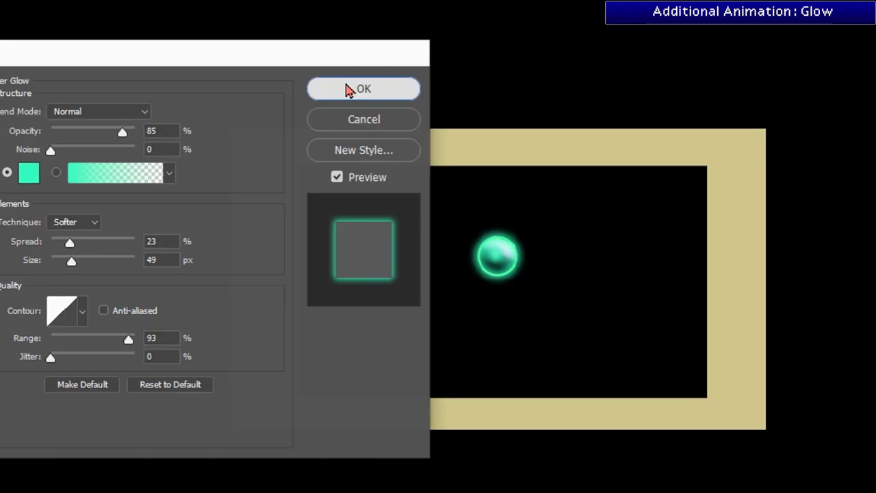
click(455, 30)
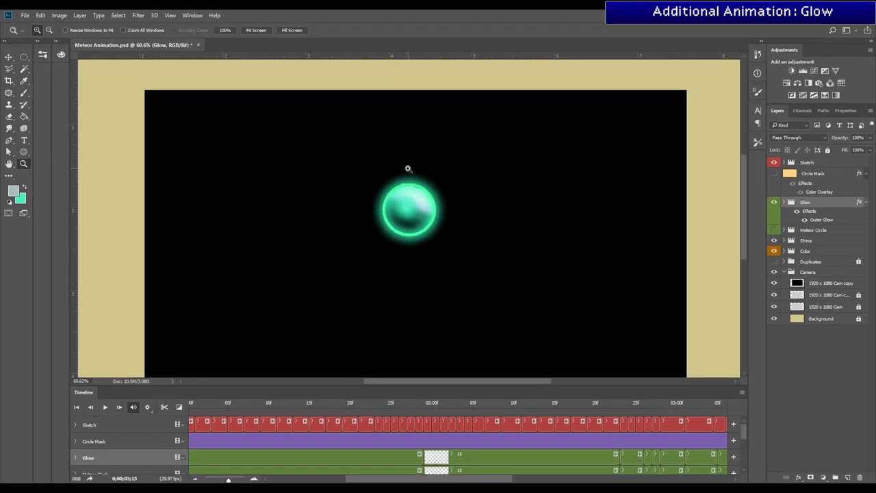
Clip the Circle Mask layer to the Glow group and make the mask layer visible again.
alt+click(408, 169)
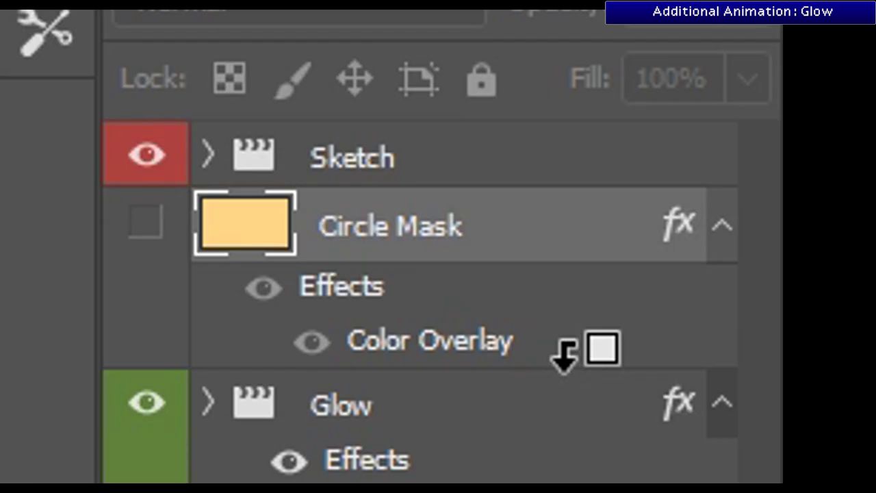
alt+click(565, 352)
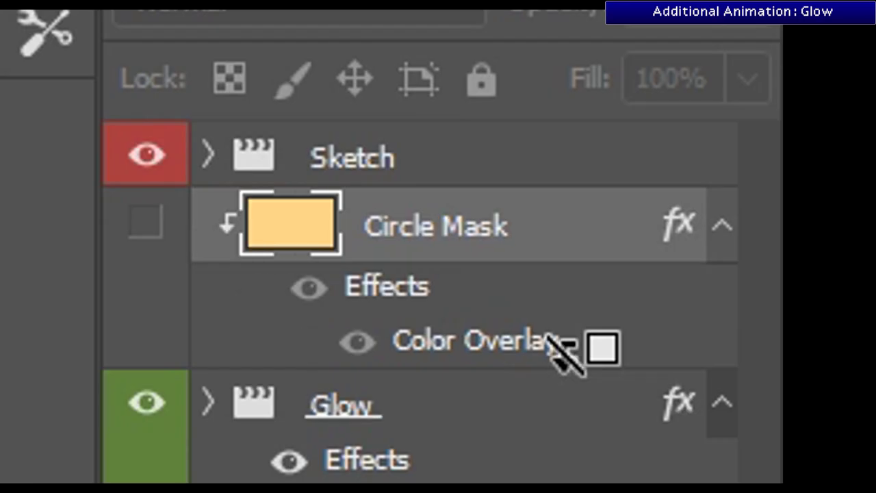
click(145, 224)
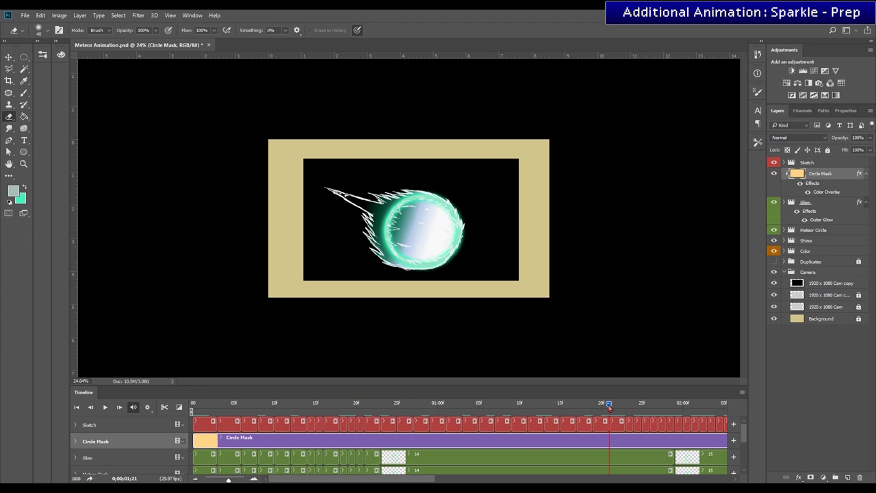
Move the playhead back to the first frame of the animation and collapse the Glow group.
drag(609, 405, 337, 419)
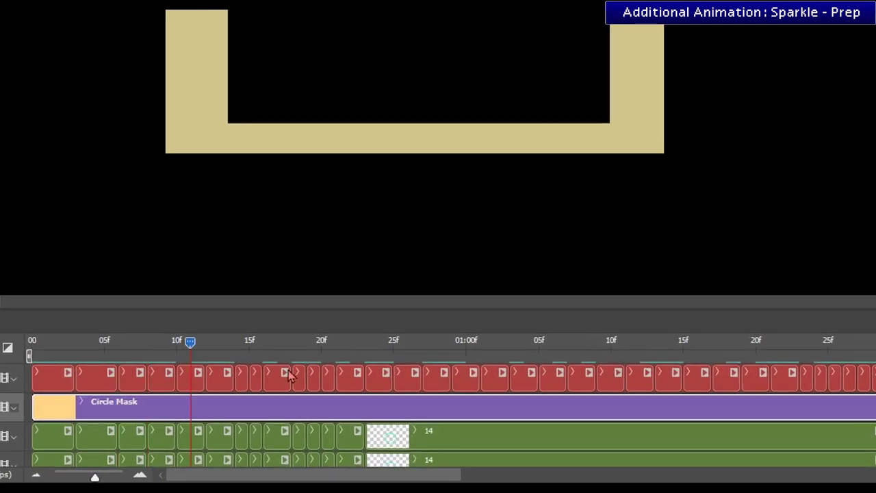
mouse_move(289, 375)
mouse_down()
mouse_move(559, 385)
mouse_move(31, 381)
mouse_up()
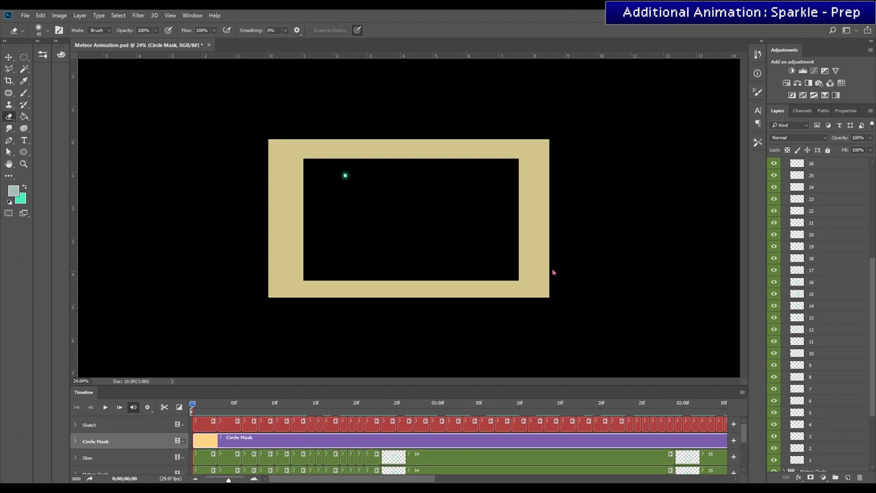
drag(874, 409, 874, 308)
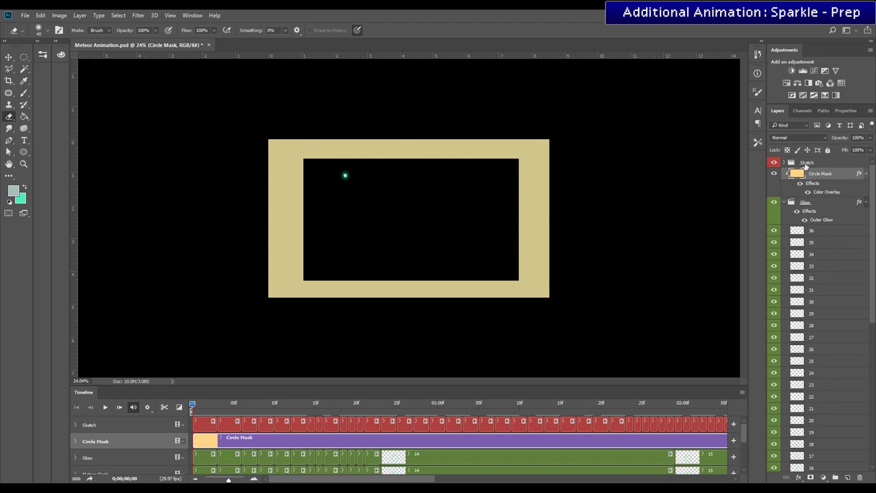
click(784, 203)
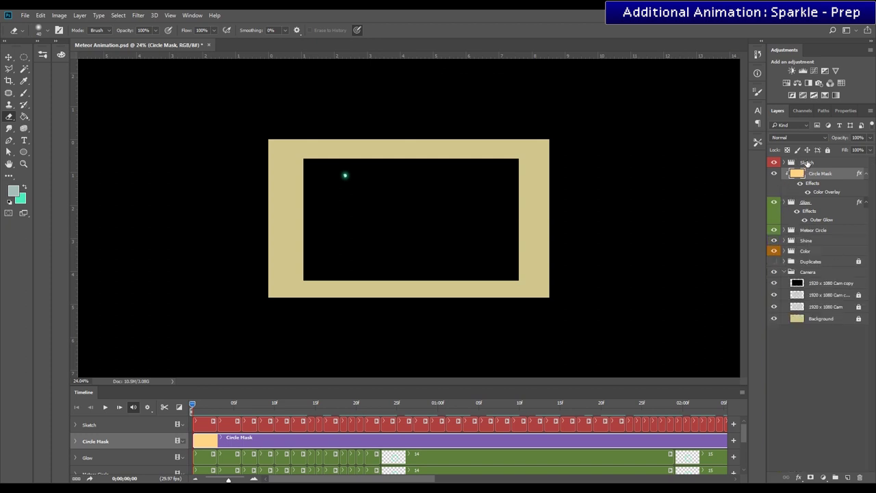
Create a new layer group above the Sketch group and name it Meteor Animation.
click(807, 163)
click(836, 370)
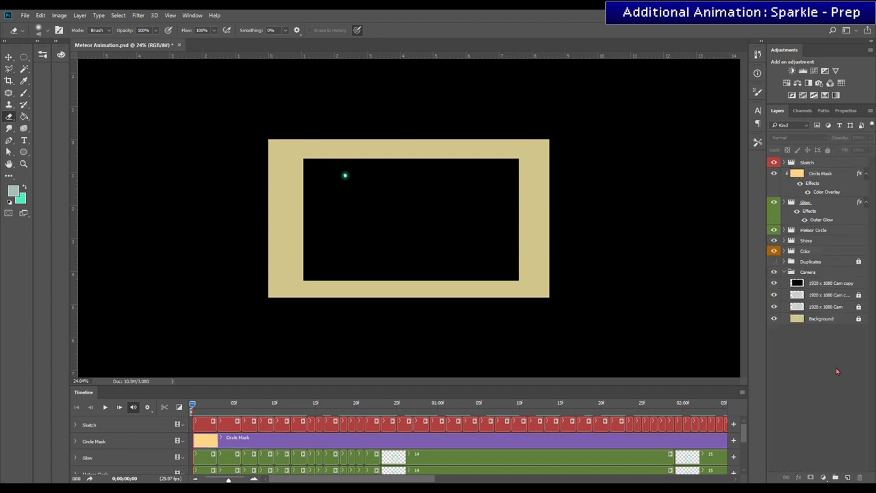
click(836, 477)
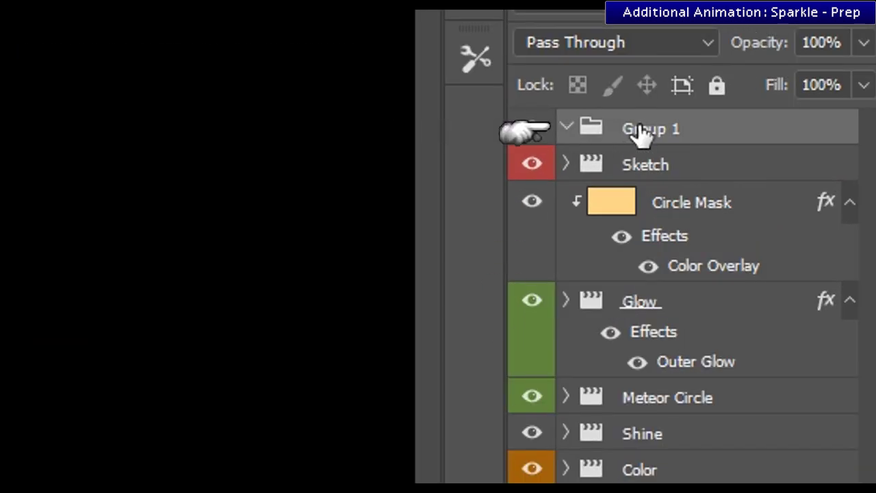
double_click(641, 130)
text(Meteor Animation)
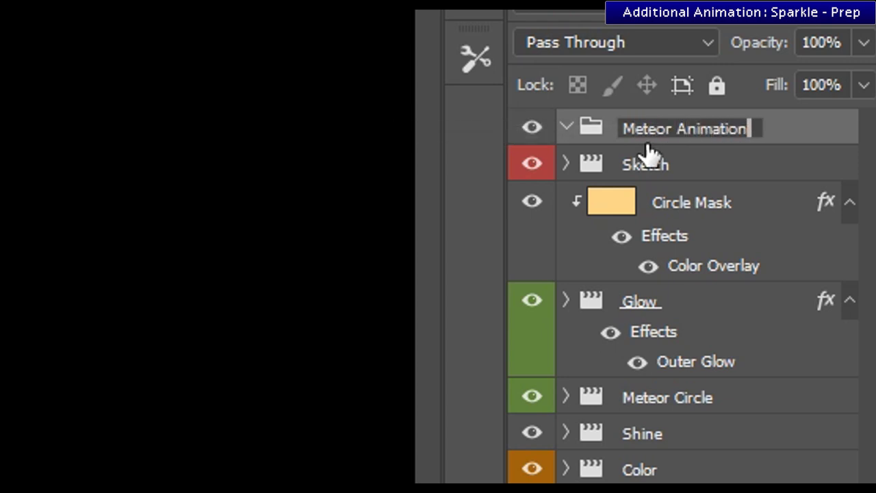
key(Return)
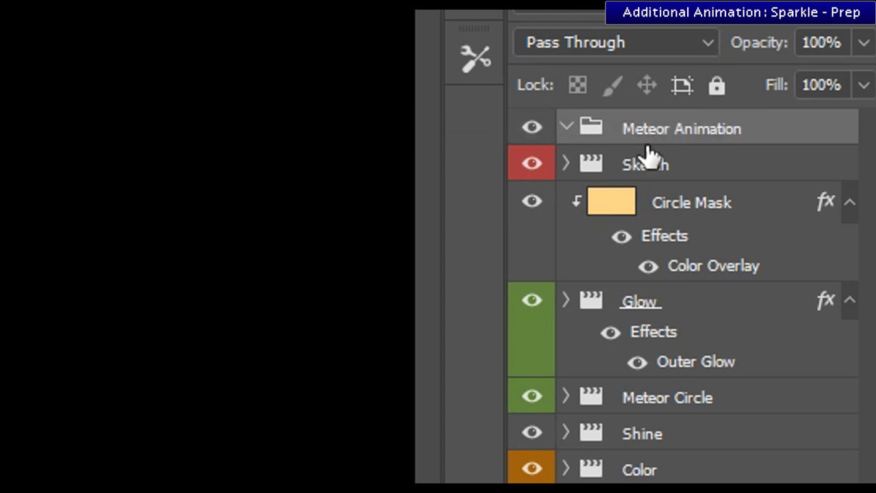
Move all layers from Sketch down to Color into the Meteor Animation group, and collapse the group.
click(655, 166)
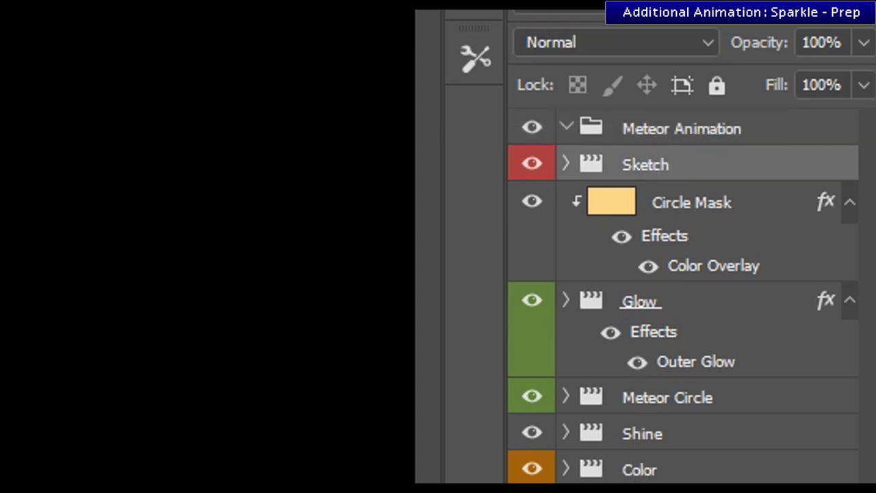
shift+click(627, 473)
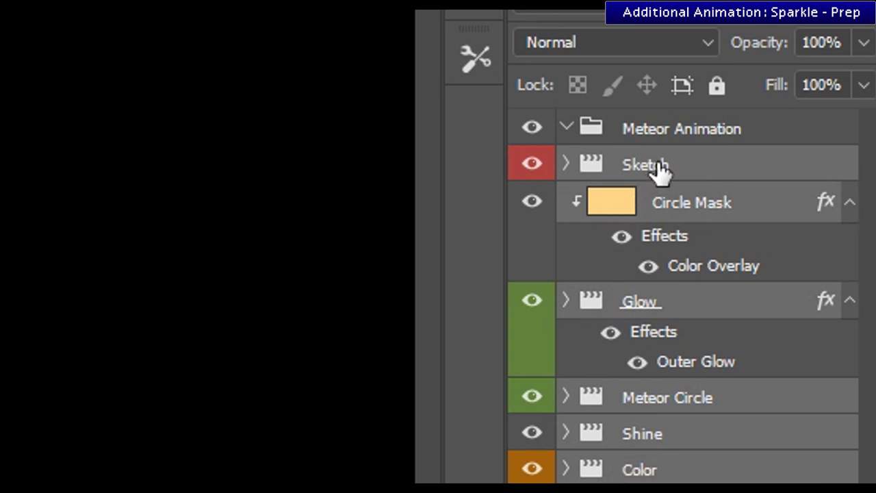
drag(657, 171, 658, 134)
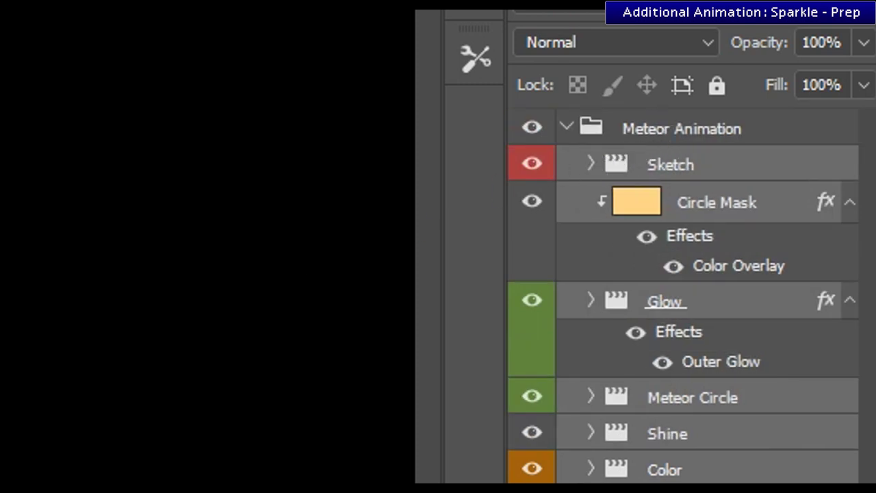
click(591, 165)
click(591, 164)
click(571, 130)
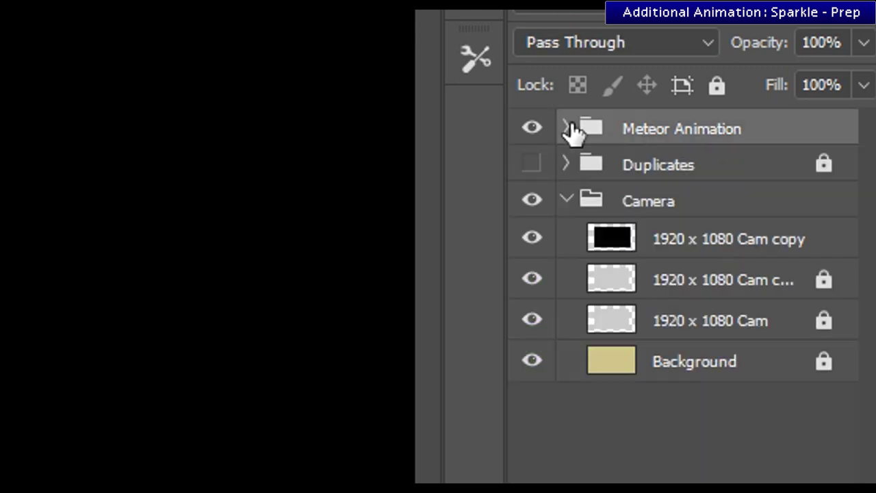
click(571, 130)
click(571, 130)
click(571, 130)
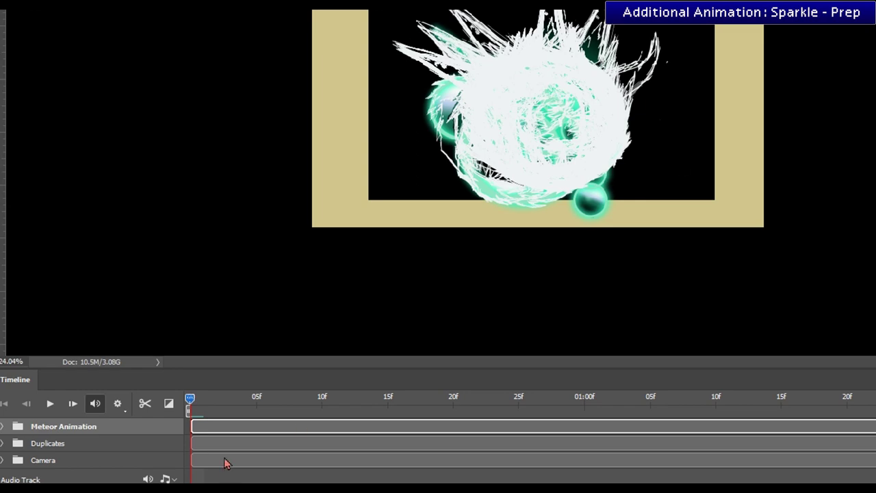
Return the playhead to the first frame and shift the Meteor Animation group in the timeline to start at frame 8.
mouse_move(193, 401)
mouse_down()
mouse_move(203, 401)
mouse_move(174, 401)
mouse_move(255, 403)
mouse_move(189, 403)
mouse_up()
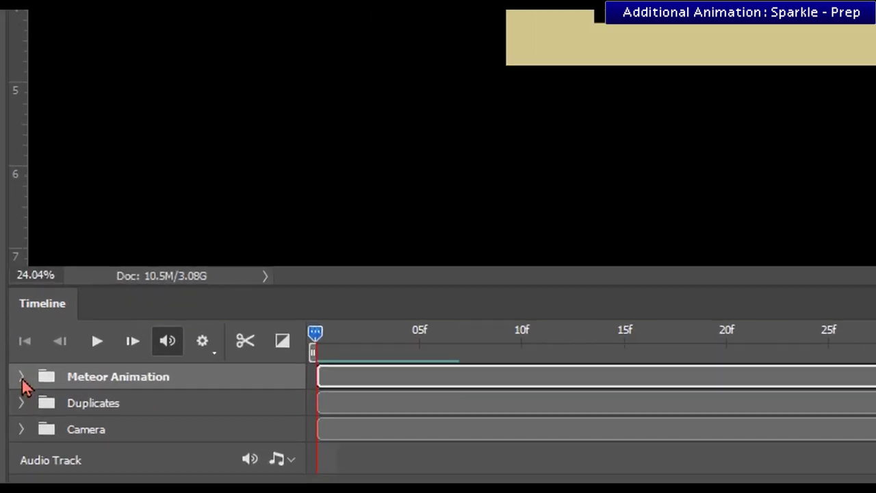
click(21, 377)
scroll(522, 464, down, 5)
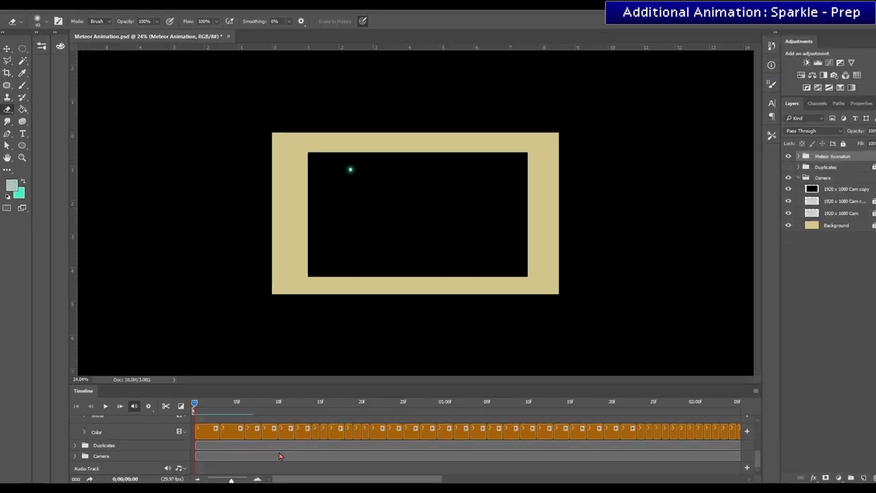
scroll(279, 456, up, 5)
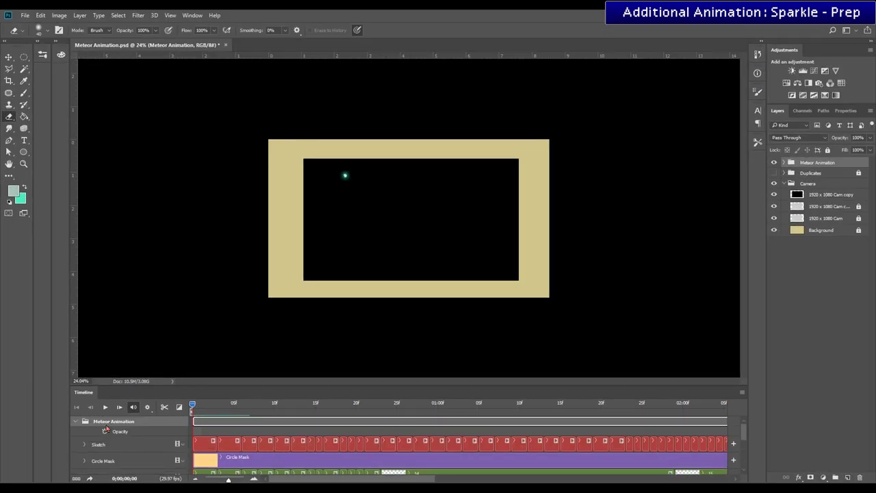
click(76, 422)
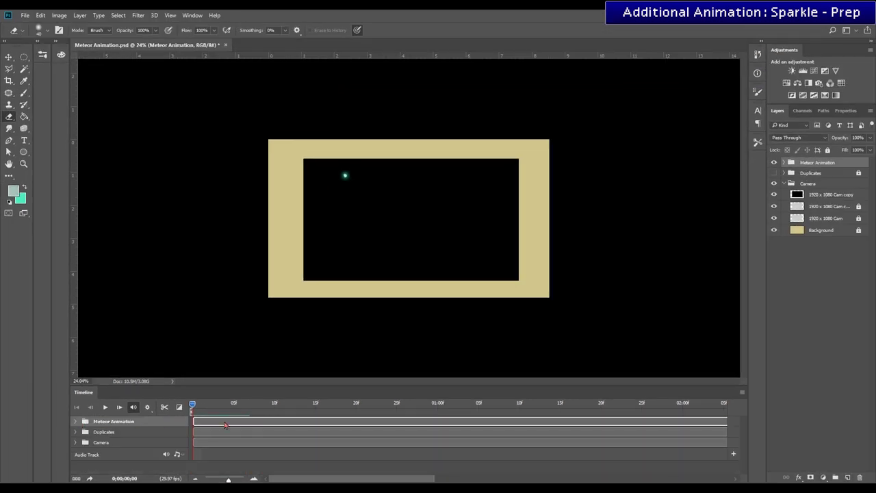
drag(202, 422, 176, 419)
drag(310, 424, 283, 420)
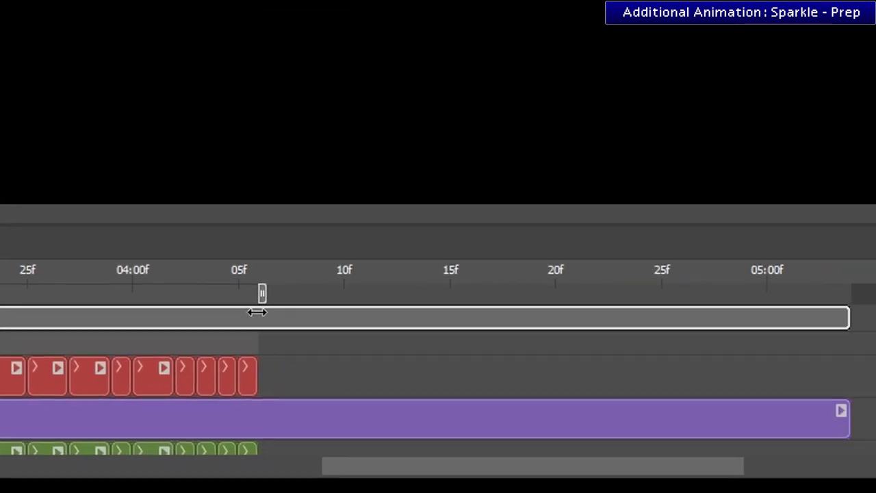
drag(257, 313, 861, 313)
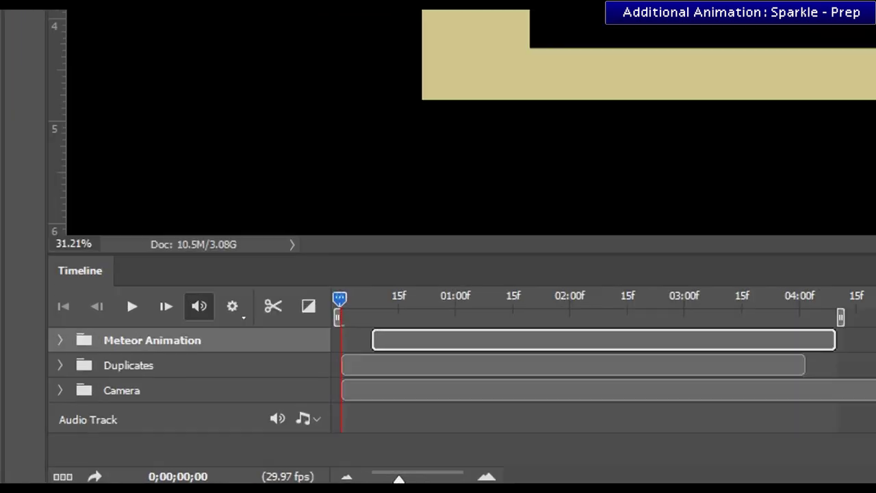
Add two new blank layers above Meteor Animation, combine them into a video group and name it Sparkle.
click(848, 478)
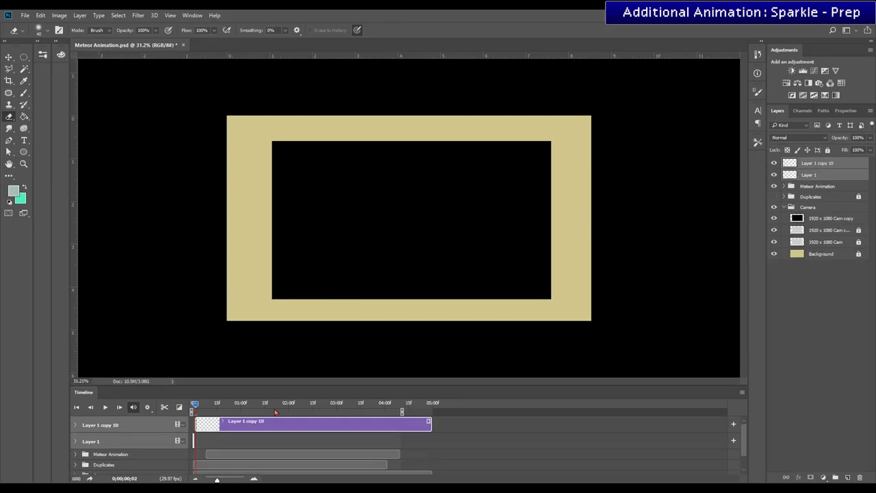
drag(244, 423, 244, 439)
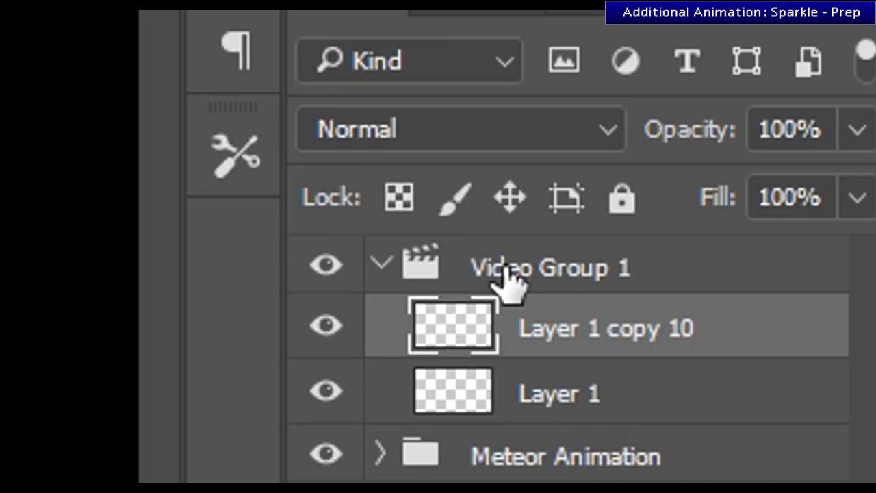
double_click(807, 164)
text(Spar)
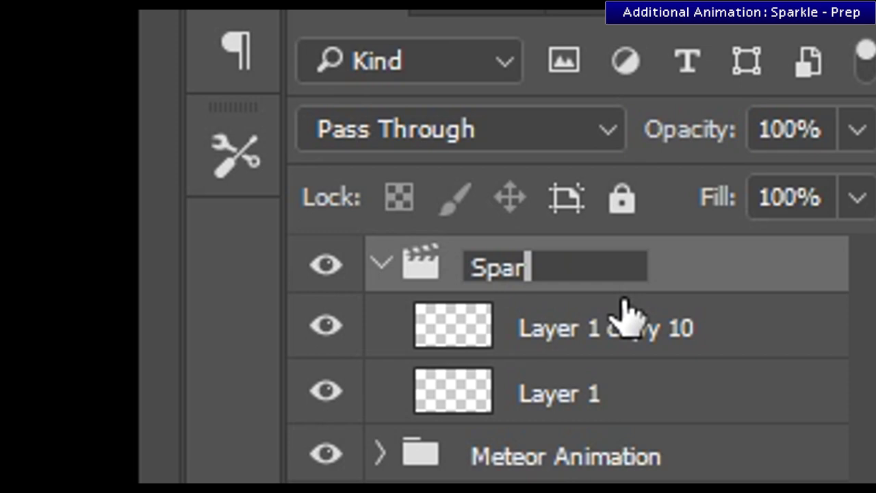
text(kle)
key(Return)
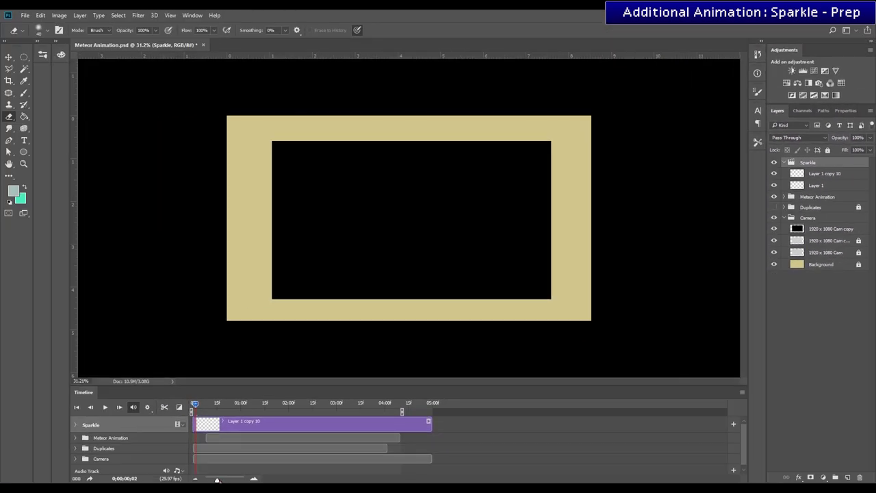
Duplicate layer 1 of the Meteor Circle group and place the copy above the Sparkle group.
drag(217, 480, 238, 480)
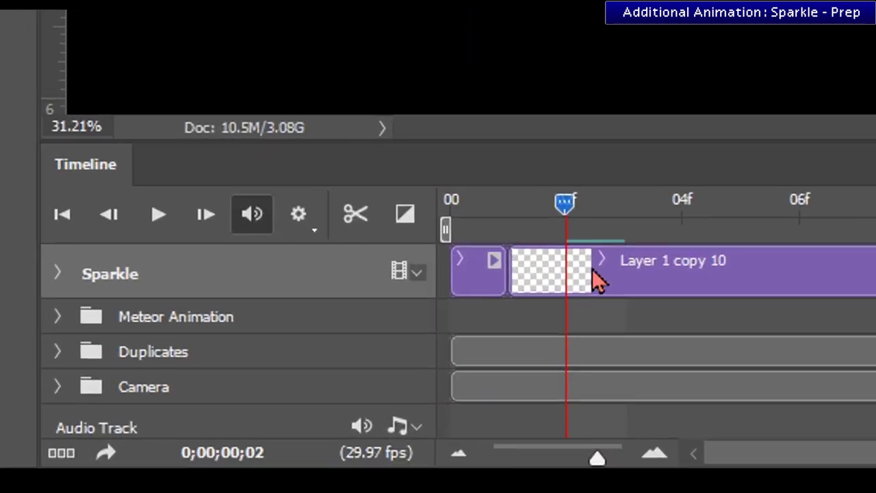
drag(568, 200, 399, 241)
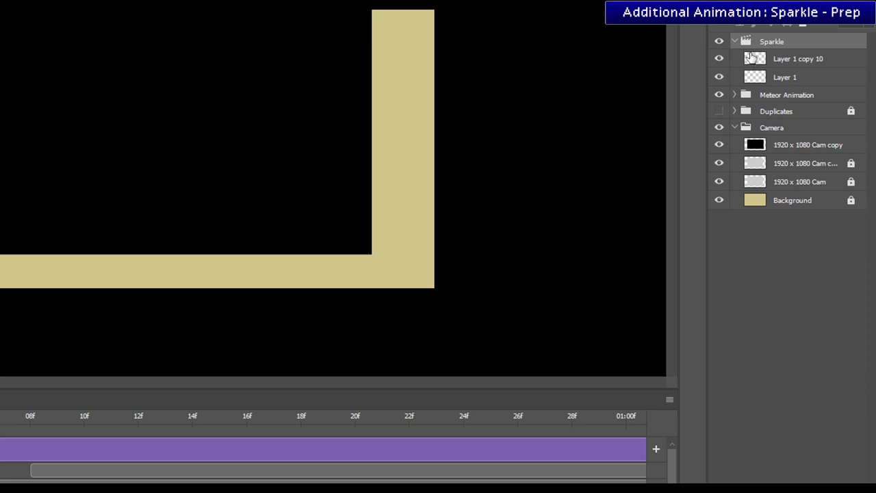
click(734, 42)
click(734, 58)
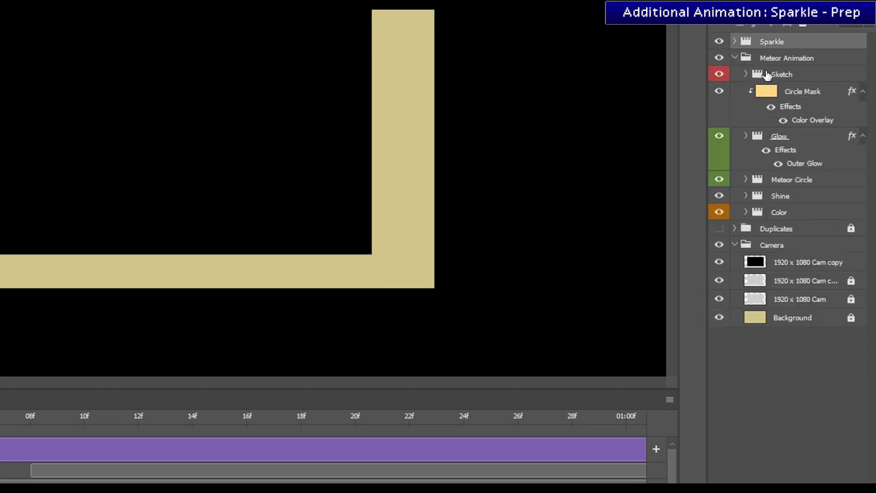
click(746, 179)
scroll(778, 227, down, 10)
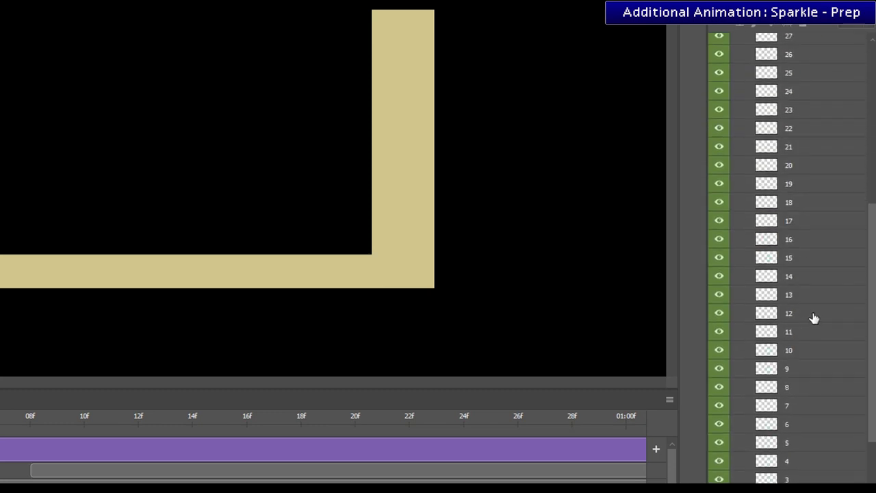
click(803, 373)
key(ctrl+alt+j)
drag(792, 379, 794, 38)
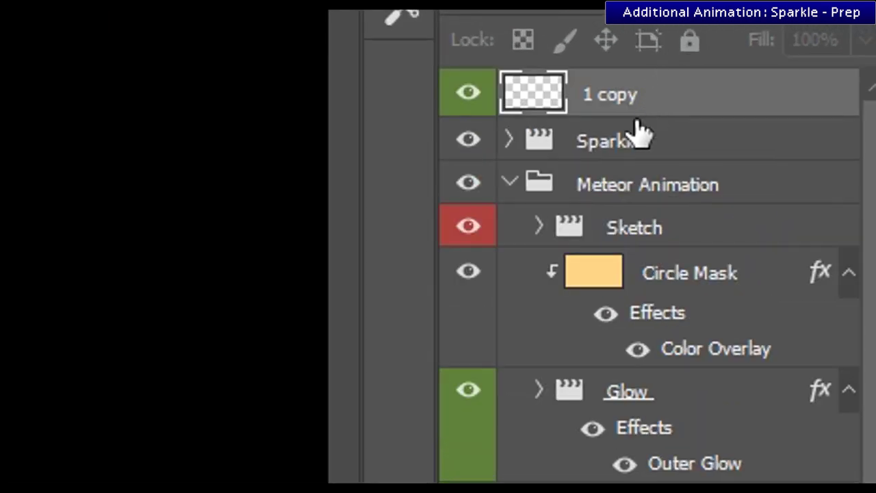
Collapse the Meteor Animation group and move the copied circle's clip earlier in the timeline.
click(535, 399)
click(538, 389)
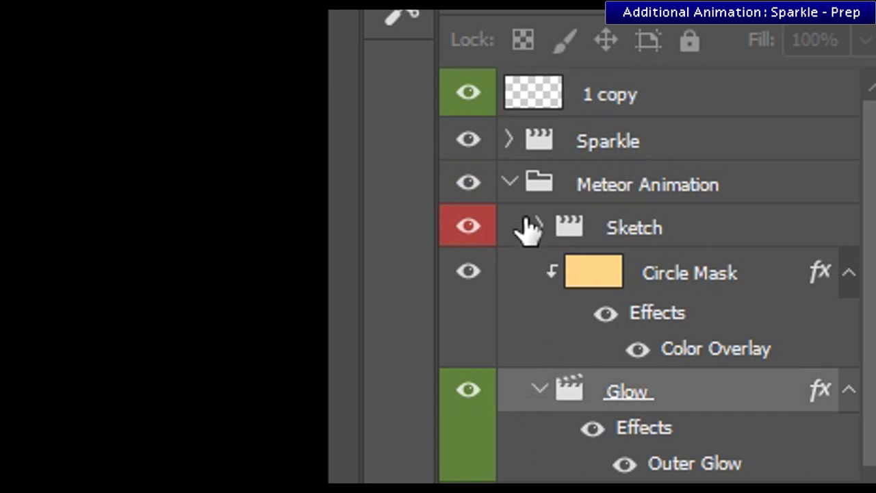
click(517, 184)
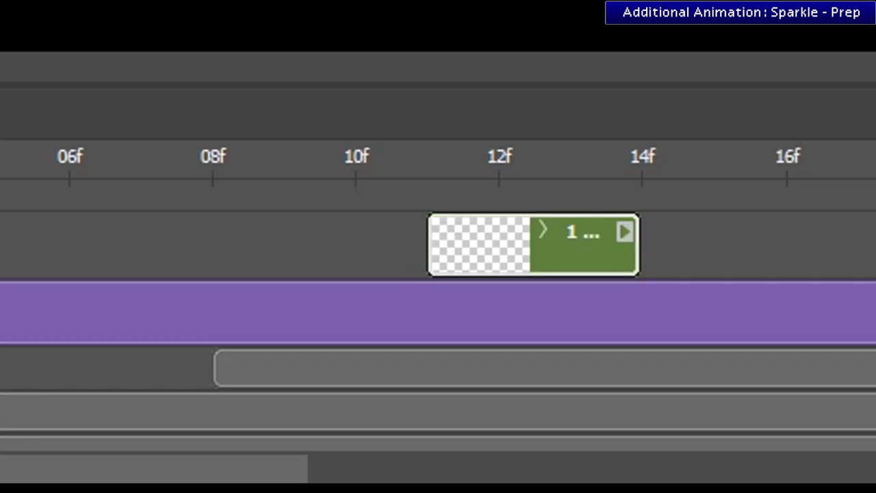
drag(556, 244, 211, 254)
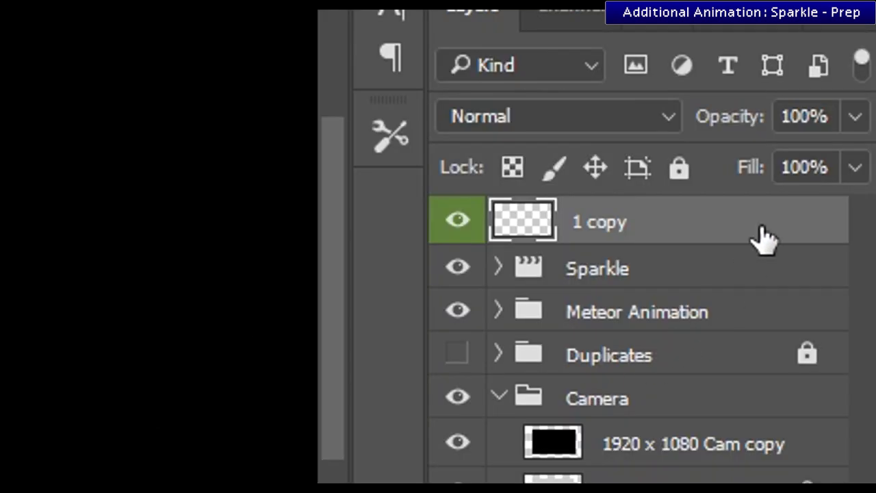
Set the opacity of the copied circle layer to 32%.
drag(730, 123, 657, 137)
text(32)
key(Return)
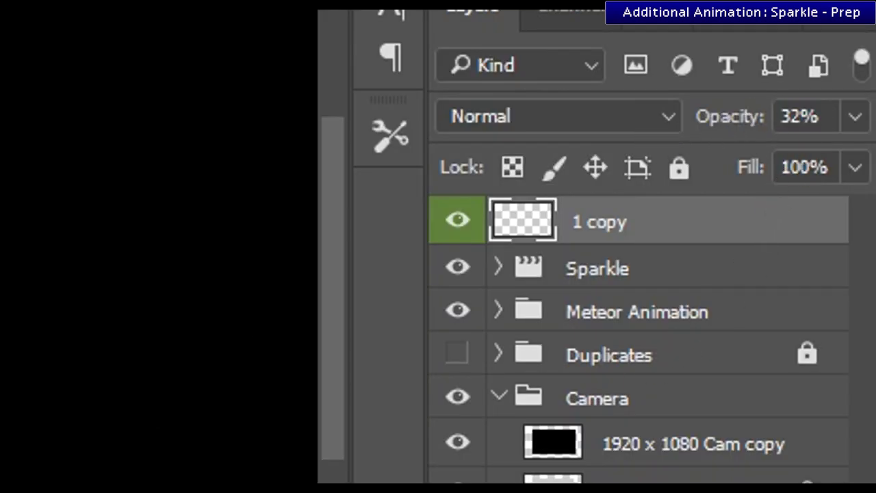
Rename the copied circle layer Meteor Ref and hide the Meteor Animation group.
double_click(597, 222)
text(eteor Ref)
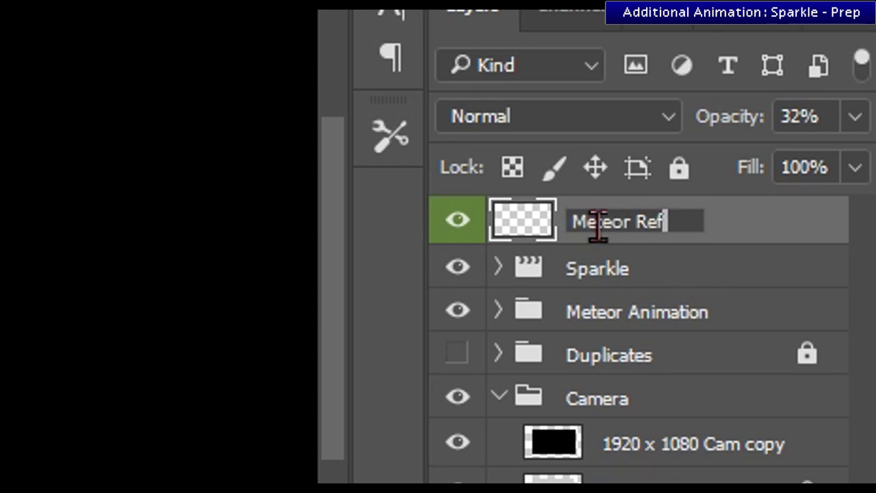
key(Return)
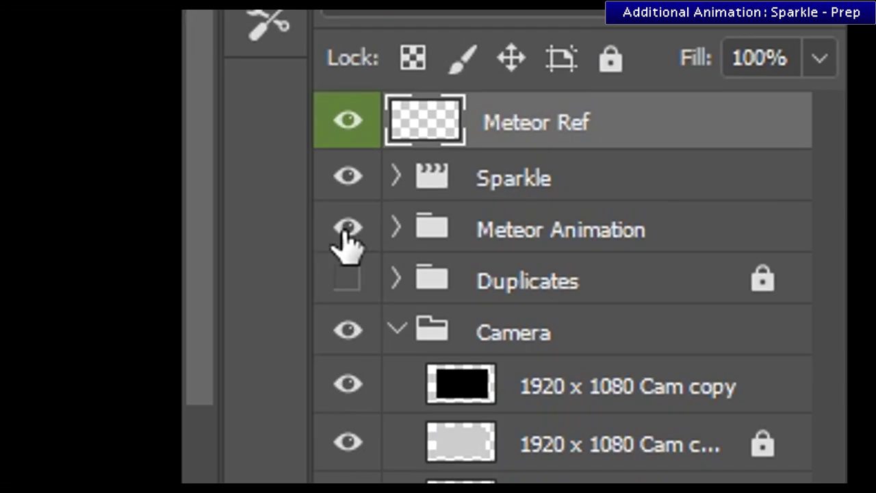
click(775, 185)
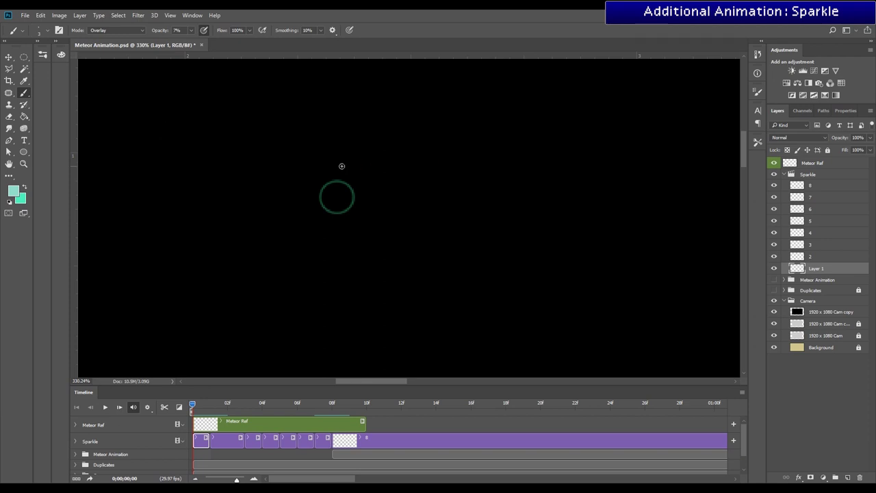
Set the Hard Round brush to Normal blend mode and 100% opacity.
right_click(333, 155)
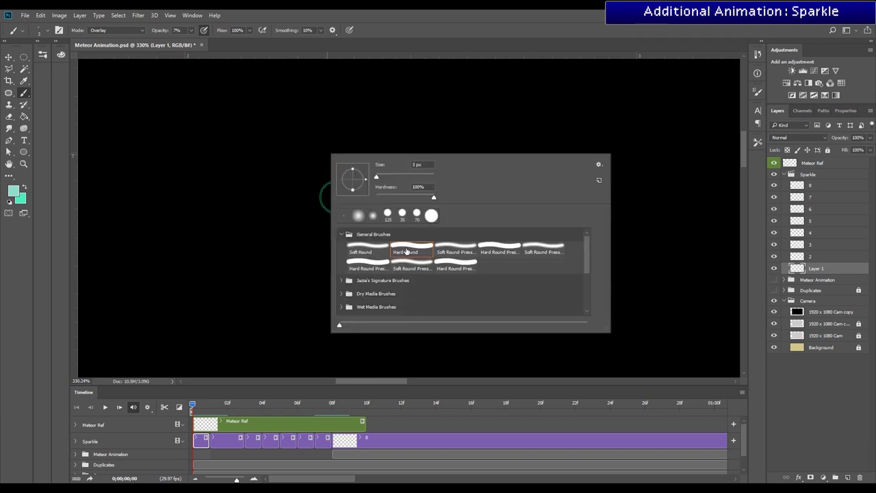
click(147, 34)
click(143, 30)
click(118, 43)
drag(165, 32, 223, 32)
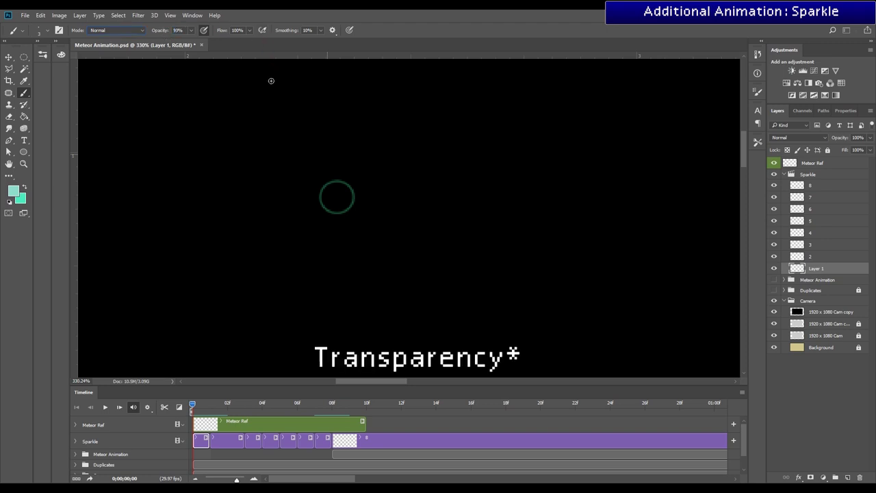
drag(158, 31, 237, 48)
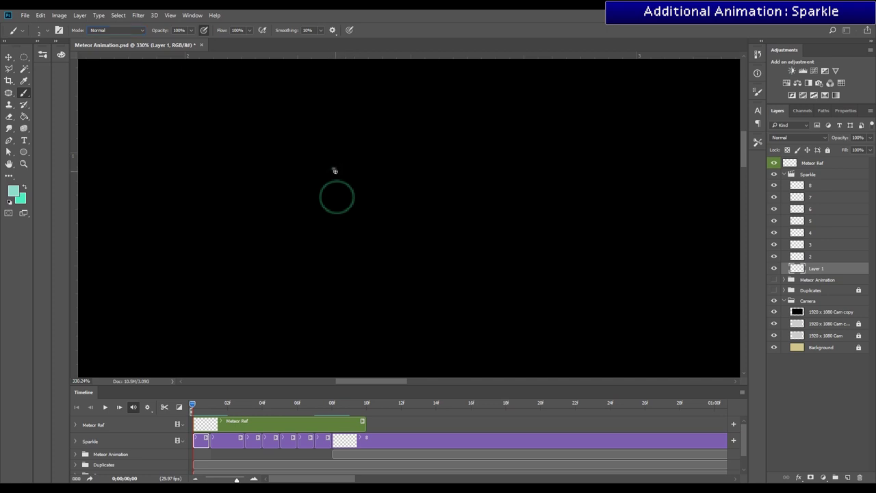
Paint small sparkle strokes around the reference circle on Layer 1 and advance to the next frame.
drag(334, 164, 334, 171)
drag(309, 195, 361, 195)
key(Right)
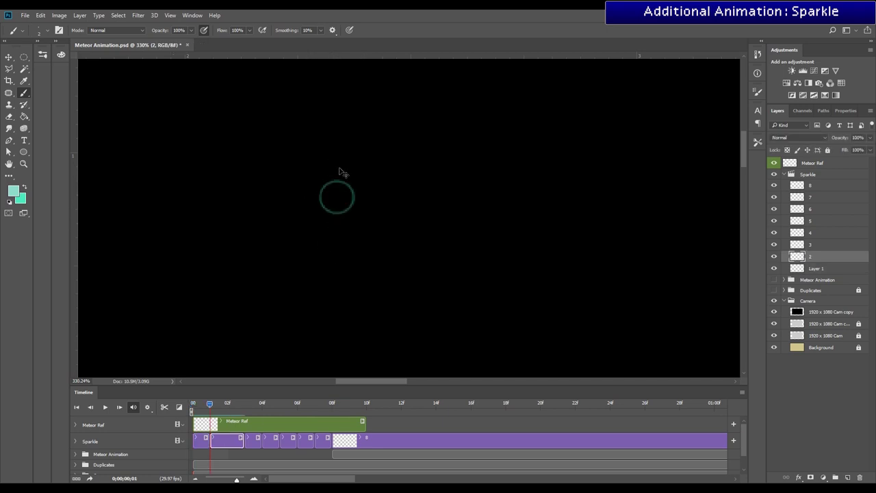
Paint four short strokes radiating from the circle on layer 2, hiding the black 1920 x 1080 Cam copy layer while painting.
click(773, 312)
drag(331, 167, 363, 166)
drag(336, 127, 335, 171)
drag(299, 218, 241, 217)
scroll(337, 302, down, 4)
drag(340, 285, 340, 315)
scroll(376, 251, up, 4)
drag(377, 254, 420, 254)
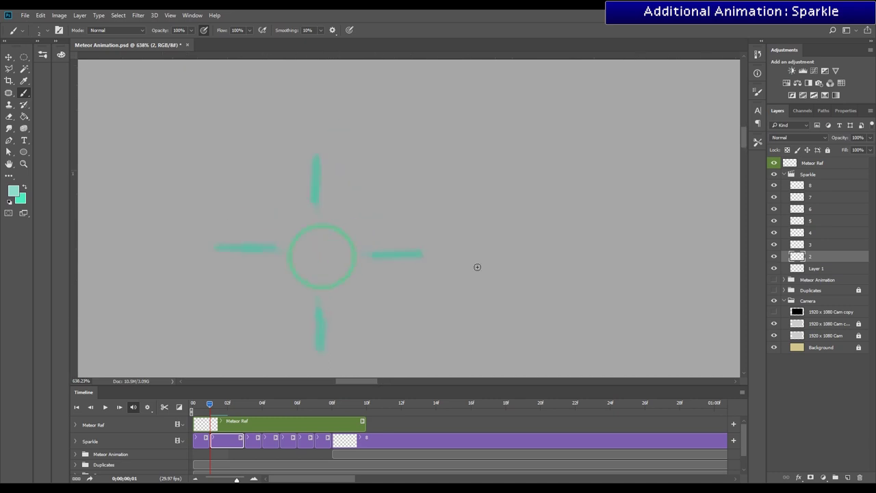
click(774, 311)
Duplicate layer 2 and trim both clips to one frame each, with the copy starting at frame 2.
scroll(299, 227, down, 8)
key(Left)
key(Right)
key(Right)
key(ctrl+j)
drag(245, 443, 228, 443)
drag(262, 443, 245, 443)
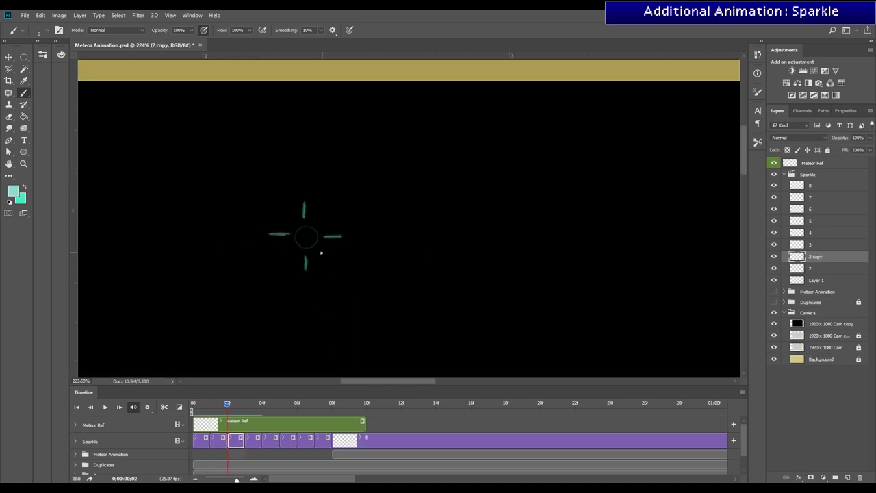
Extend the four sparkle strokes outward from the circle on the 2 copy layer.
scroll(296, 278, up, 7)
drag(315, 255, 315, 270)
drag(255, 192, 230, 192)
drag(312, 137, 309, 117)
mouse_move(370, 197)
mouse_down()
mouse_move(400, 198)
mouse_move(371, 196)
mouse_up()
Erase the inner ends of the sparkle strokes on the 2 copy layer.
key(e)
drag(312, 161, 307, 145)
drag(282, 191, 260, 191)
drag(314, 234, 317, 242)
scroll(287, 196, down, 7)
Paint a sparkle mark near the circle on layer 3 with the black camera layer temporarily hidden, and advance to frame 5.
key(Right)
key(alt+bracketright)
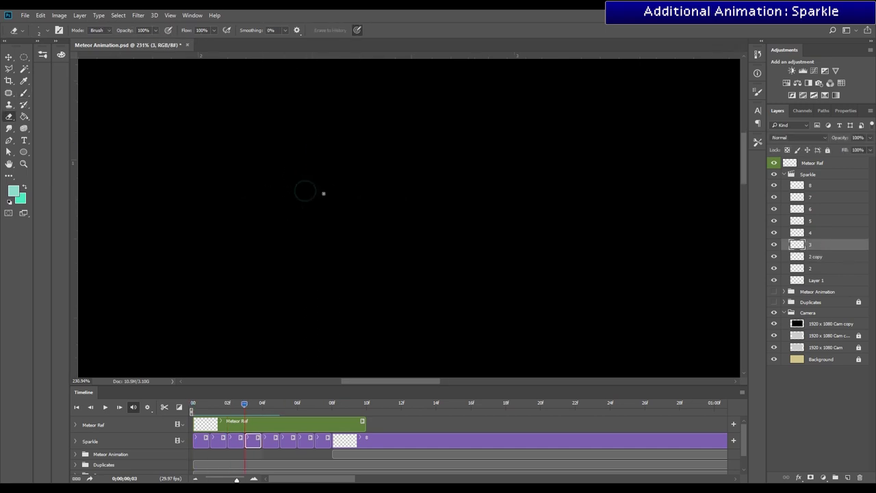
click(773, 324)
key(b)
scroll(301, 231, up, 8)
mouse_move(290, 106)
mouse_down()
mouse_move(331, 149)
mouse_move(330, 224)
mouse_up()
click(774, 324)
scroll(488, 280, down, 8)
key(Right)
key(Right)
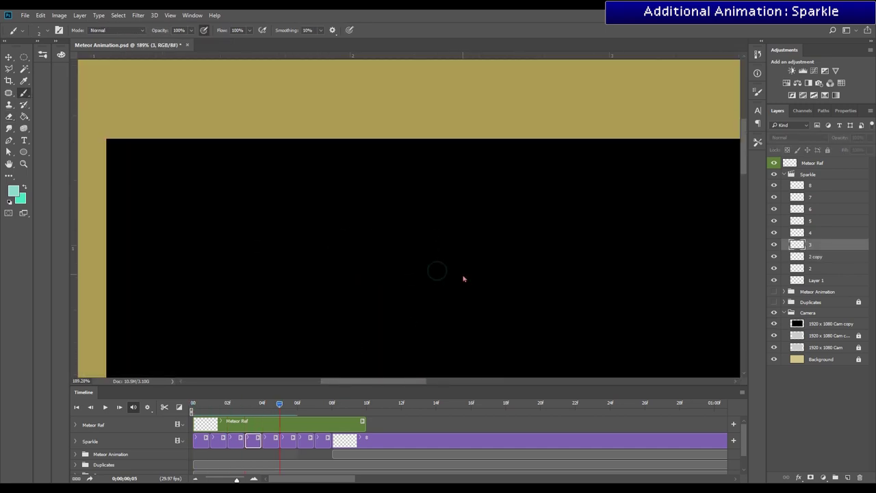
Paint four sparkle strokes and short diagonal accents around the circle on layer 5.
key(alt+bracketright)
key(alt+bracketright)
scroll(438, 266, up, 5)
drag(438, 297, 439, 335)
drag(418, 294, 386, 243)
drag(406, 253, 408, 290)
key(ctrl+alt+z)
key(ctrl+alt+z)
drag(384, 227, 336, 225)
drag(430, 228, 473, 228)
drag(406, 202, 407, 158)
drag(377, 217, 389, 199)
Compare the sparkle strokes across frames 3 to 5.
key(e)
key(Left)
key(Left)
scroll(330, 200, down, 1)
key(Right)
key(Right)
scroll(367, 252, up, 2)
scroll(334, 217, down, 2)
key(Left)
key(Left)
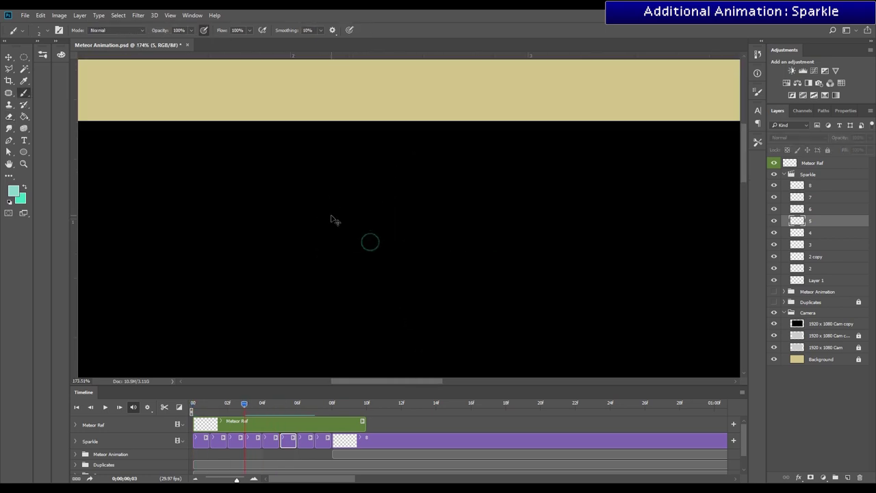
key(e)
key(Right)
key(Right)
Erase parts of the four strokes and diagonal accents on layer 5 to thin and taper them.
scroll(354, 226, up, 2)
drag(373, 221, 356, 234)
drag(431, 279, 411, 295)
drag(356, 256, 306, 260)
drag(393, 295, 400, 342)
drag(442, 266, 474, 263)
drag(398, 208, 395, 172)
drag(398, 223, 389, 169)
drag(392, 216, 392, 175)
scroll(467, 262, down, 1)
scroll(397, 307, up, 1)
scroll(397, 308, down, 2)
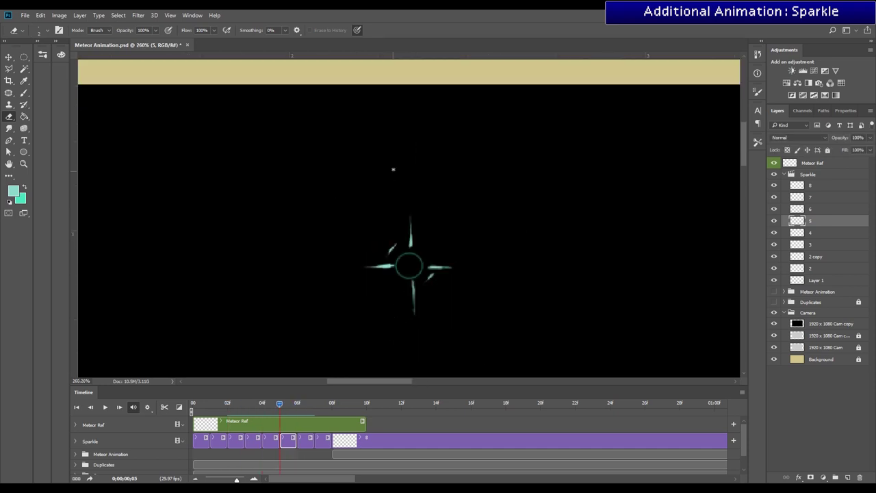
Paint four outward strokes and two diagonal accents on layer 6 with the black camera layer temporarily hidden, and advance to frame 7.
scroll(404, 275, up, 3)
click(774, 323)
key(Right)
key(b)
key(alt+bracketright)
drag(355, 221, 387, 199)
drag(444, 313, 471, 286)
drag(474, 266, 568, 270)
drag(356, 262, 254, 262)
drag(412, 206, 412, 142)
drag(415, 301, 426, 184)
drag(430, 197, 430, 284)
scroll(472, 299, down, 2)
key(Right)
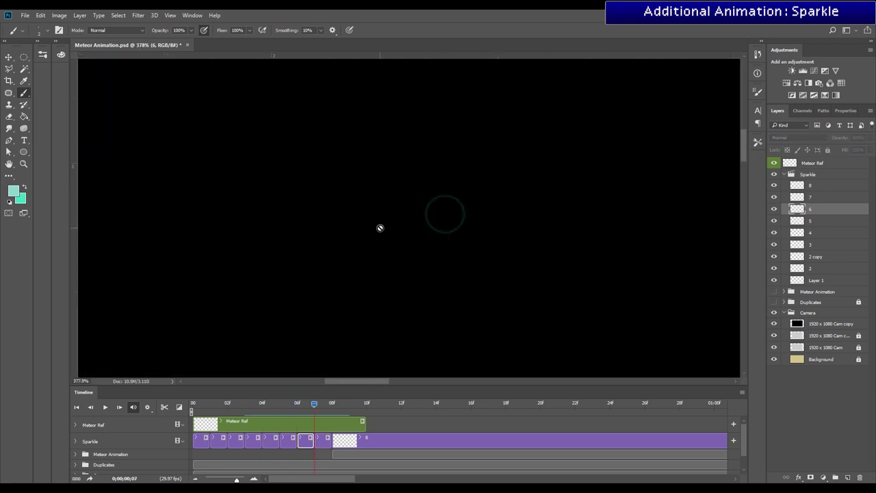
Paint four detached strokes and two curved arcs around the circle on layer 7, and trim them with the eraser.
scroll(451, 303, up, 1)
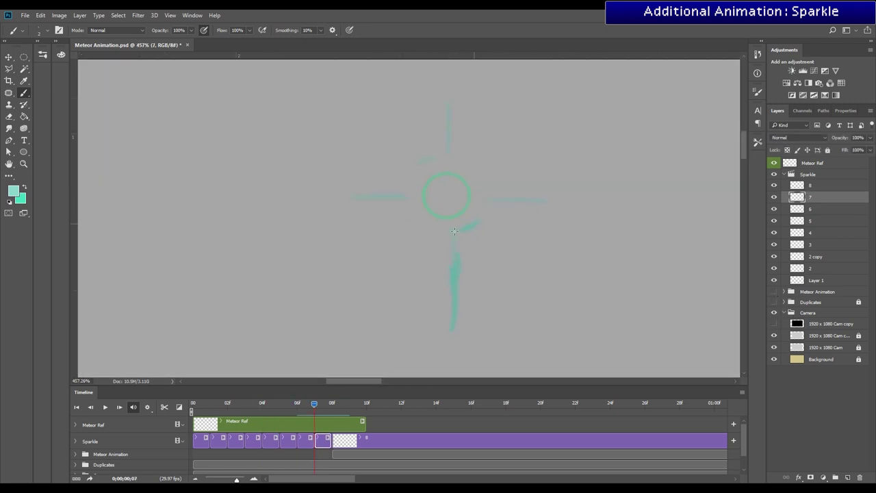
scroll(556, 243, down, 5)
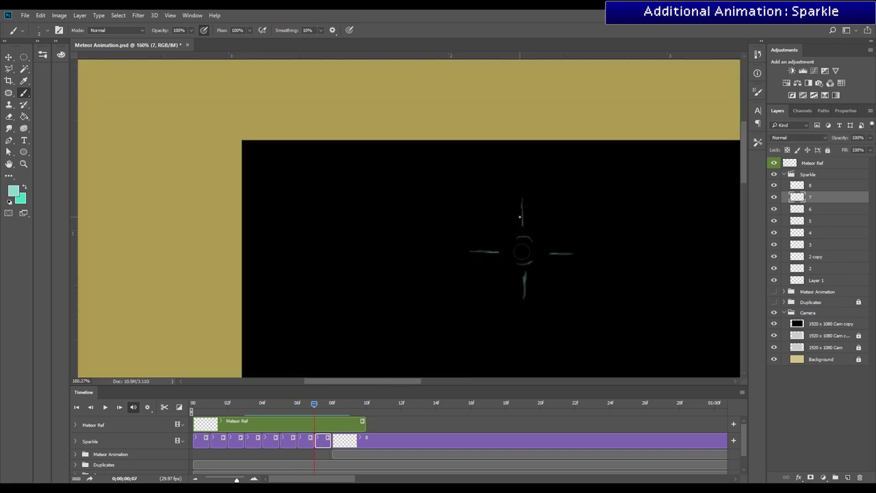
key(e)
scroll(513, 216, up, 5)
scroll(485, 187, down, 4)
scroll(486, 187, up, 4)
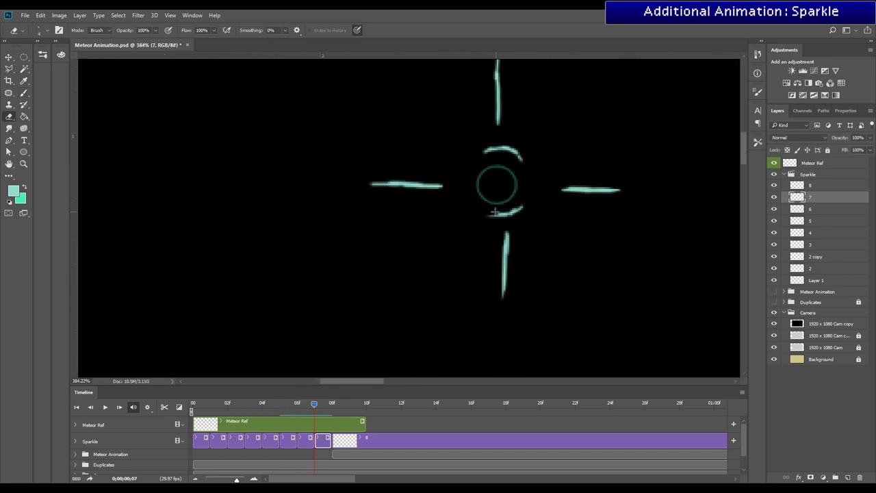
scroll(512, 206, down, 5)
scroll(523, 191, up, 6)
drag(487, 193, 462, 169)
scroll(462, 170, down, 6)
scroll(462, 170, up, 2)
Hide the black camera layer and duplicate layer 8, limiting the original to one frame with the copy starting at frame 9.
key(Left)
key(Right)
key(Right)
key(Right)
key(Left)
key(Left)
key(Right)
click(775, 325)
key(b)
scroll(513, 218, up, 6)
key(Right)
key(ctrl+j)
key(Left)
Paint four outward strokes and two small arcs around the circle on layer 8, and show the black camera layer again.
drag(424, 284, 422, 300)
drag(407, 202, 432, 261)
drag(303, 212, 348, 212)
drag(580, 226, 511, 235)
drag(516, 233, 498, 233)
scroll(498, 233, down, 8)
scroll(349, 170, up, 8)
drag(400, 202, 453, 204)
drag(364, 176, 441, 283)
scroll(348, 165, up, 3)
drag(348, 280, 358, 150)
drag(352, 148, 369, 151)
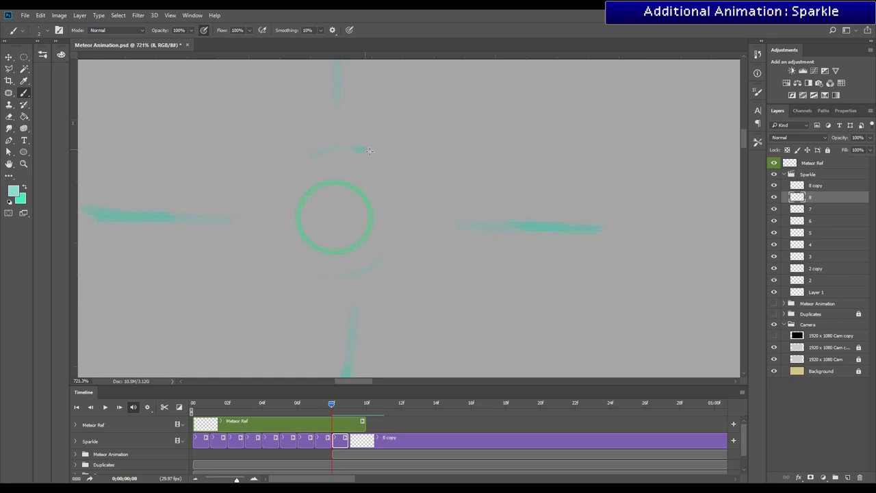
scroll(394, 259, down, 3)
click(775, 335)
scroll(357, 220, down, 5)
key(Right)
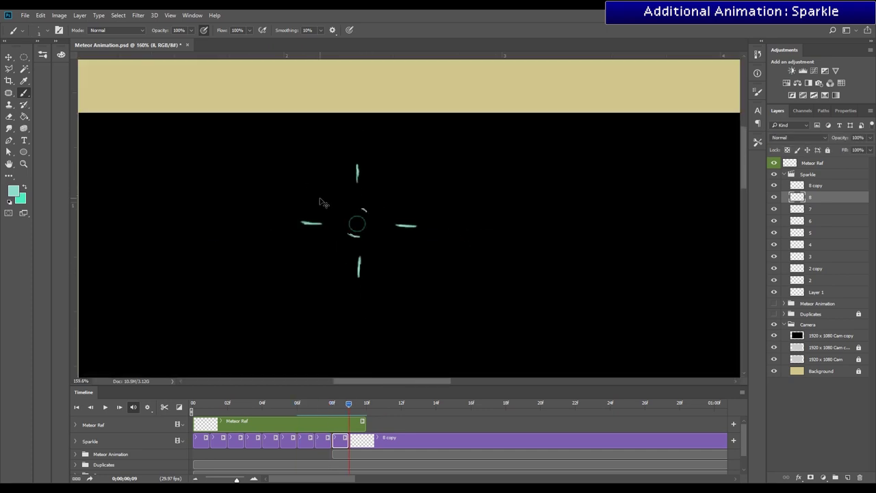
Thin the outward strokes and the lower arc on layer 8 with the eraser, checking against frame 7.
key(Left)
key(e)
scroll(349, 233, up, 3)
drag(342, 228, 353, 236)
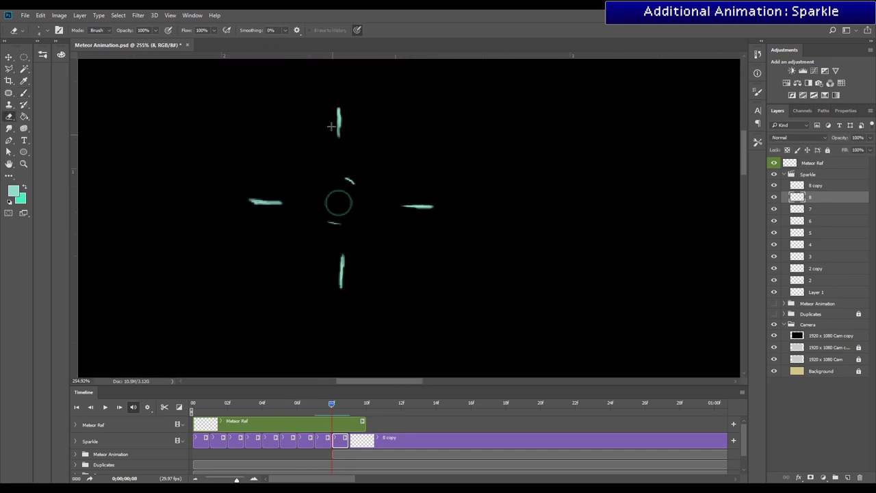
drag(346, 257, 345, 277)
drag(269, 198, 280, 202)
scroll(267, 179, down, 5)
key(Left)
scroll(262, 177, up, 6)
key(Right)
scroll(268, 224, down, 5)
scroll(268, 205, up, 4)
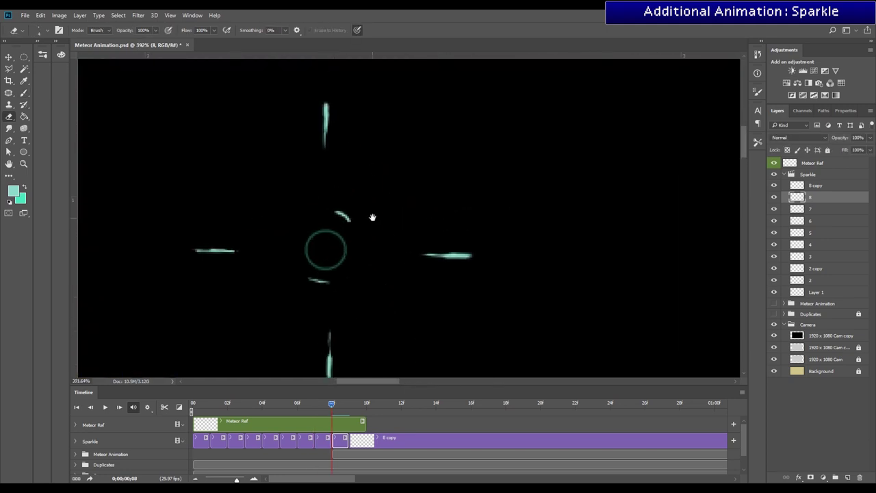
scroll(372, 217, down, 4)
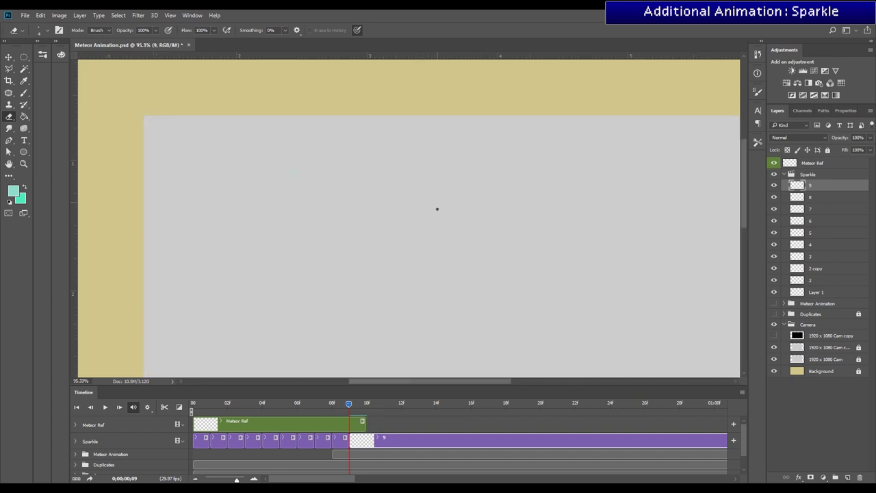
Paint small broken dashes around the circle on layer 9 at frame 9 as the fading sparkle.
scroll(279, 176, up, 4)
key(b)
drag(350, 306, 348, 286)
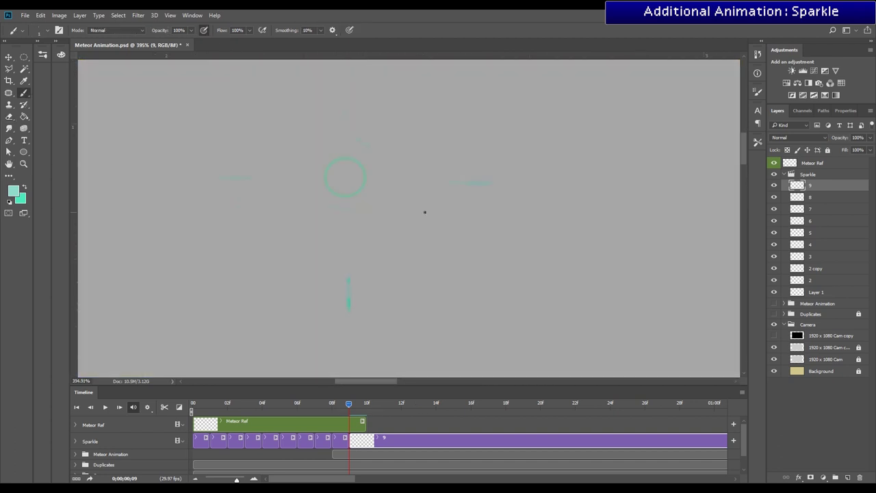
scroll(425, 212, up, 1)
drag(424, 212, 379, 292)
drag(436, 251, 474, 251)
drag(274, 245, 496, 222)
drag(317, 224, 331, 224)
scroll(331, 224, down, 3)
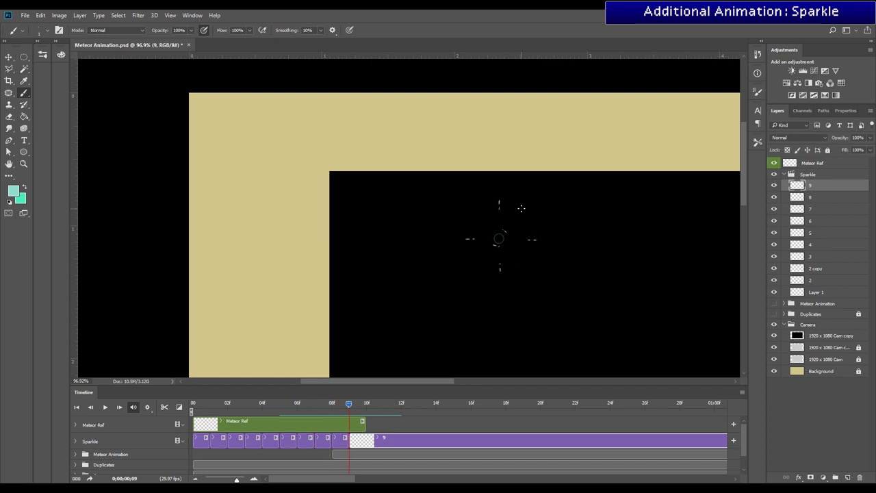
Adjust the placement of the dashes on layer 9 with Free Transform and switch to the eraser for touch-ups.
scroll(443, 196, up, 2)
key(ctrl+t)
key(Return)
key(ctrl+t)
mouse_move(391, 197)
mouse_down()
mouse_move(388, 249)
mouse_move(404, 254)
mouse_up()
key(Escape)
key(ctrl+t)
key(Return)
drag(475, 334, 463, 329)
key(Return)
scroll(415, 284, down, 3)
key(ctrl+d)
key(e)
scroll(397, 219, up, 4)
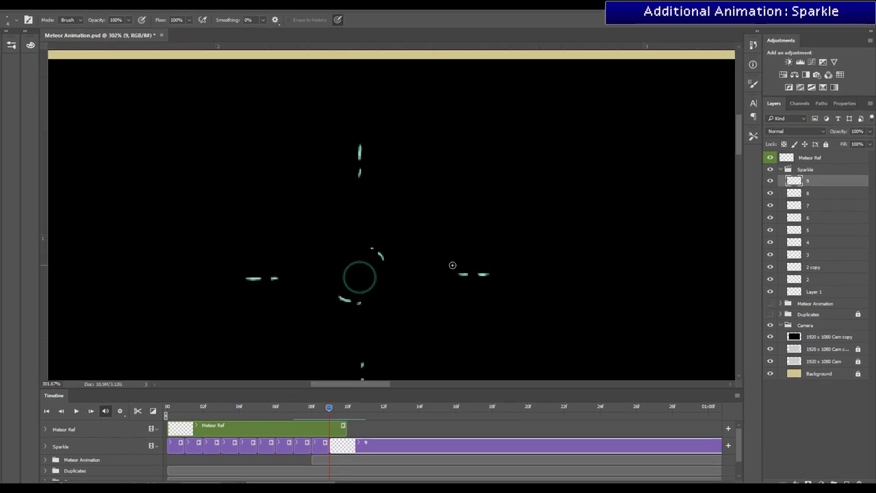
click(446, 158)
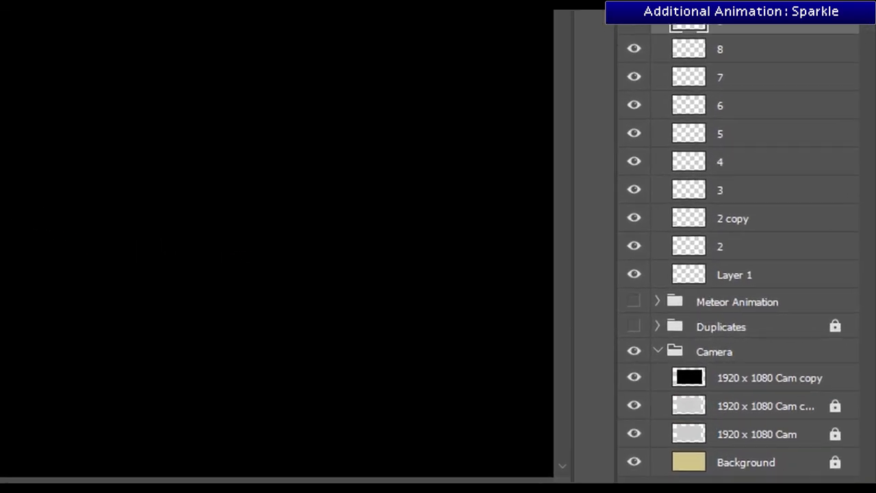
Collapse the Sparkle group, show the Meteor Animation group, and extend the work area's end to frame 26.
click(745, 118)
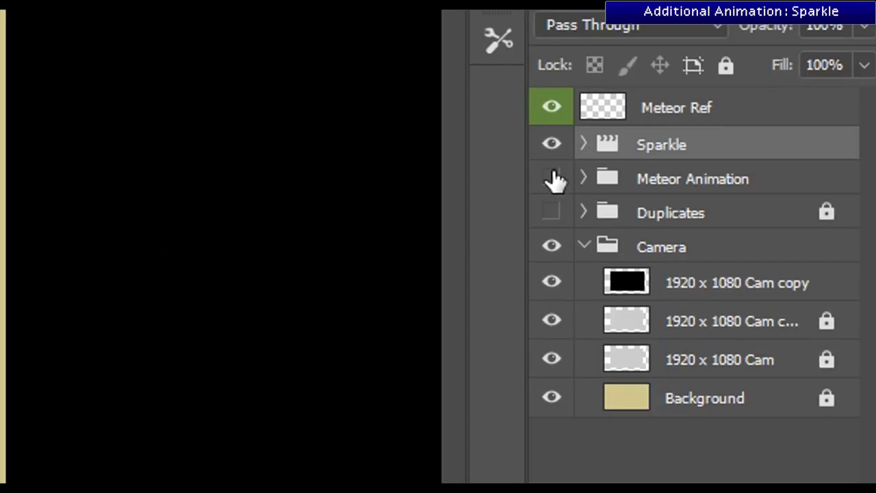
click(554, 176)
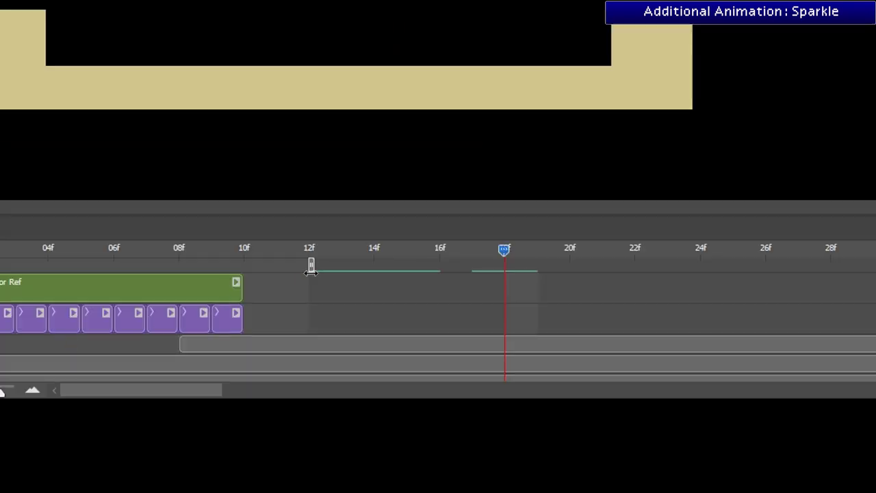
mouse_move(311, 267)
mouse_down()
mouse_move(473, 265)
mouse_move(390, 260)
mouse_up()
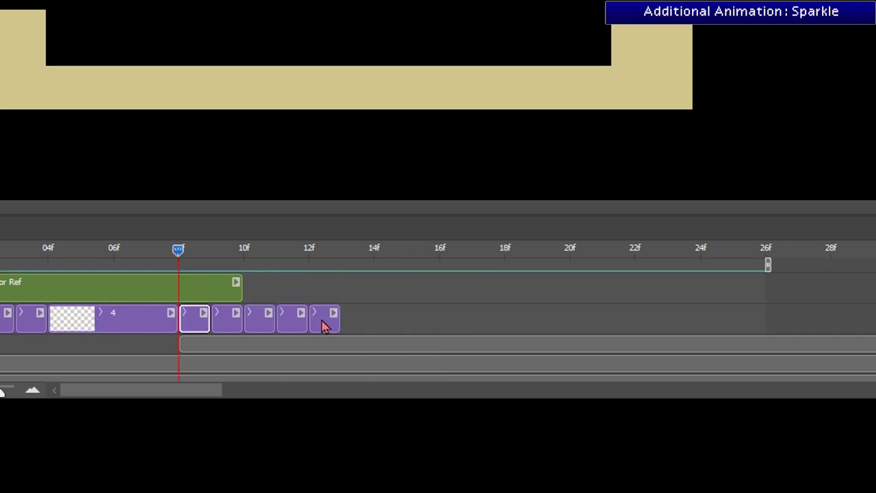
Select the clips of layers 5 to 9 together, enlarge their sparkle, and center it on the meteor's initial glow.
shift+click(330, 320)
shift+click(282, 321)
shift+click(254, 324)
shift+click(232, 323)
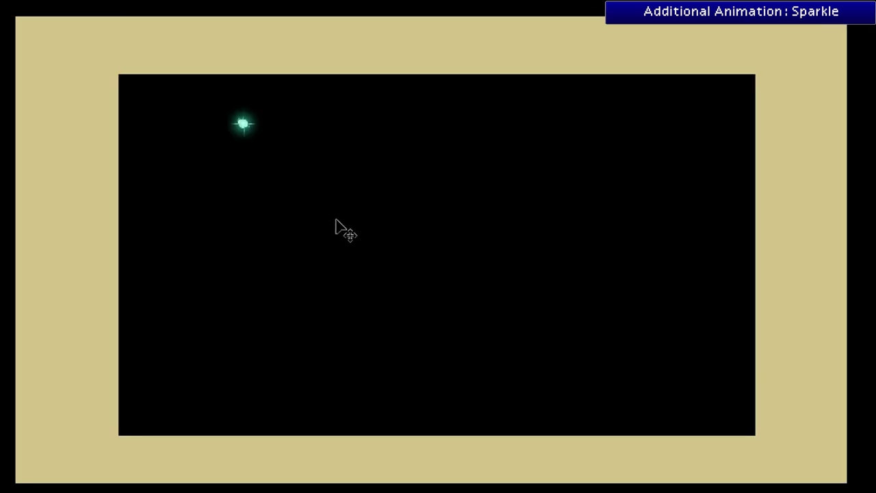
click(243, 125)
drag(193, 143, 146, 215)
drag(147, 277, 236, 187)
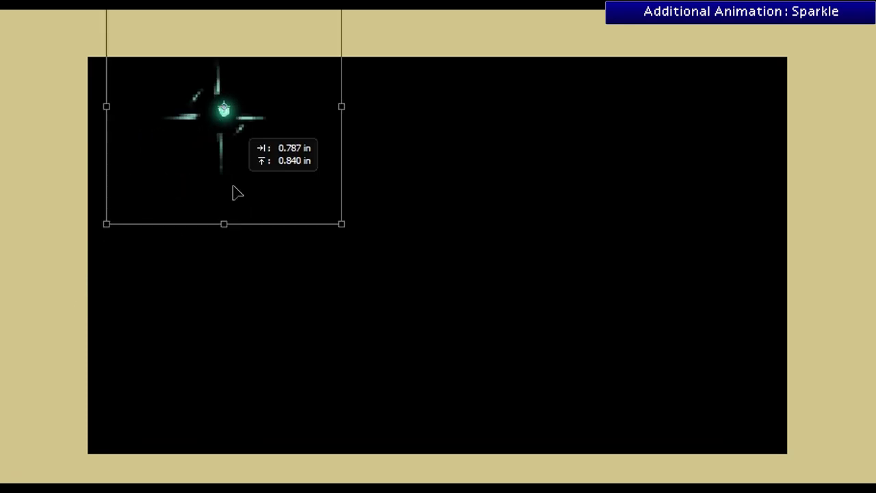
key(Return)
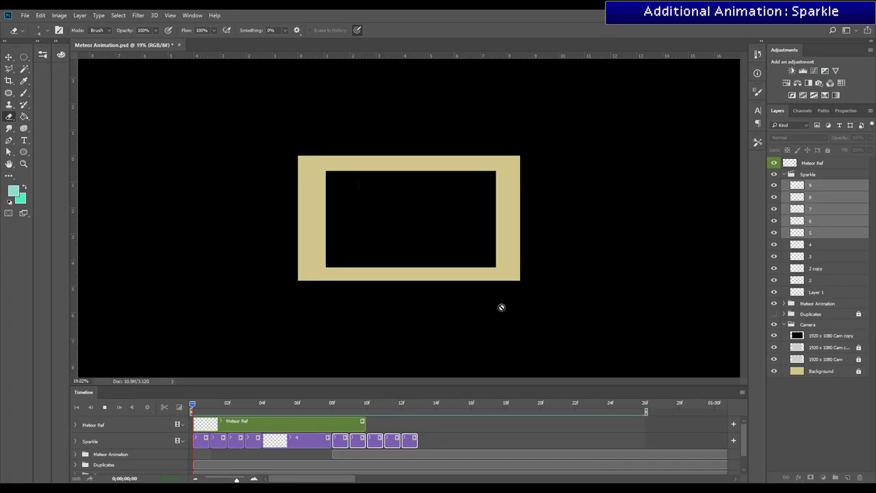
Stop the playback preview and delete the Meteor Ref layer.
key(space)
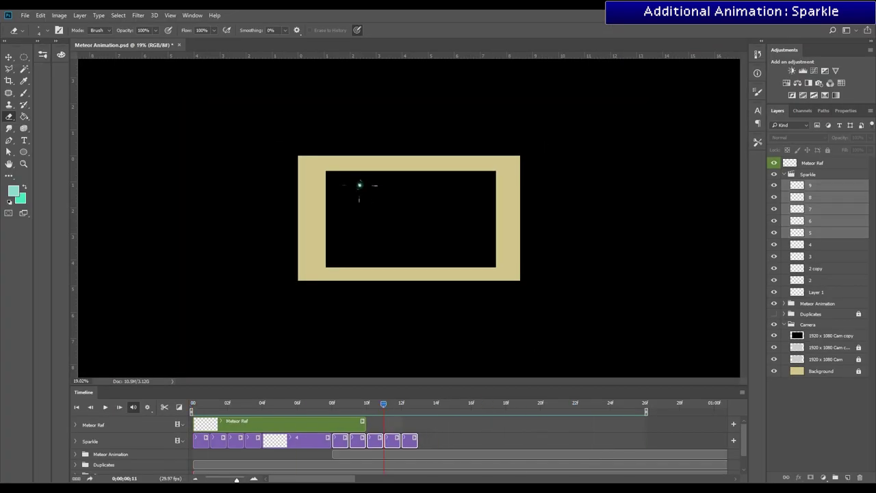
click(839, 163)
key(Delete)
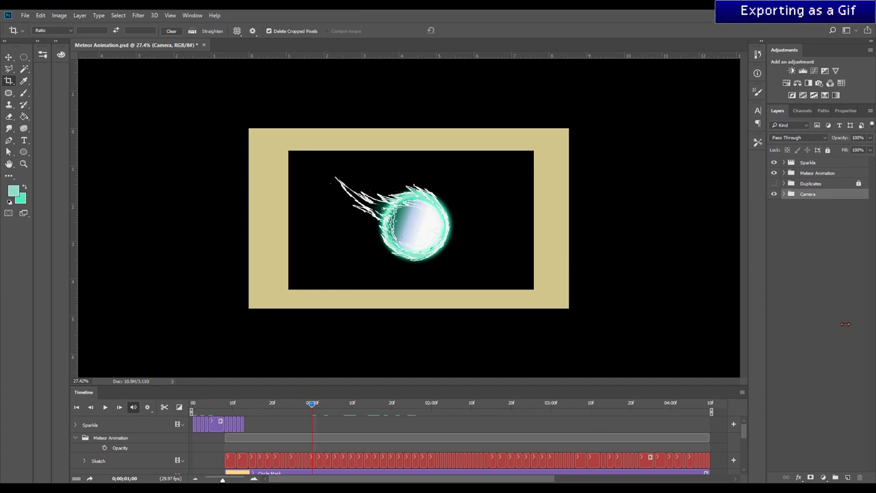
Unlock the 1920 x 1080 Cam layer in the Camera group and display it alone.
click(783, 195)
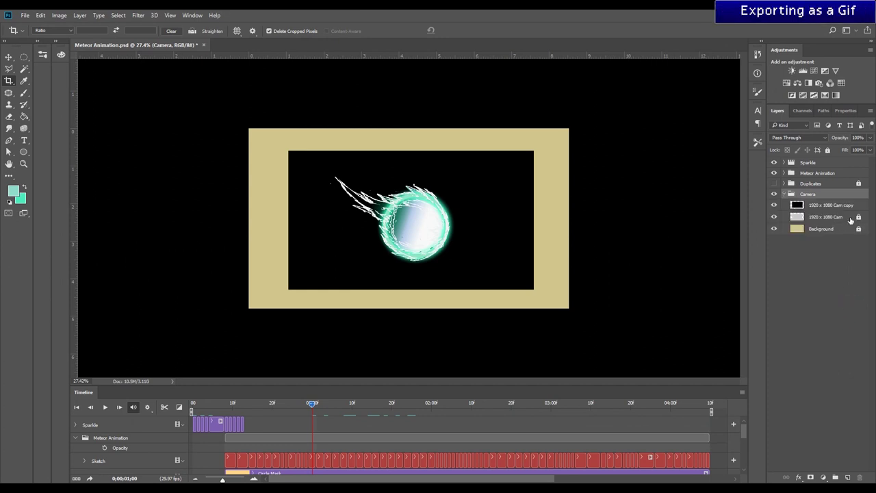
click(851, 217)
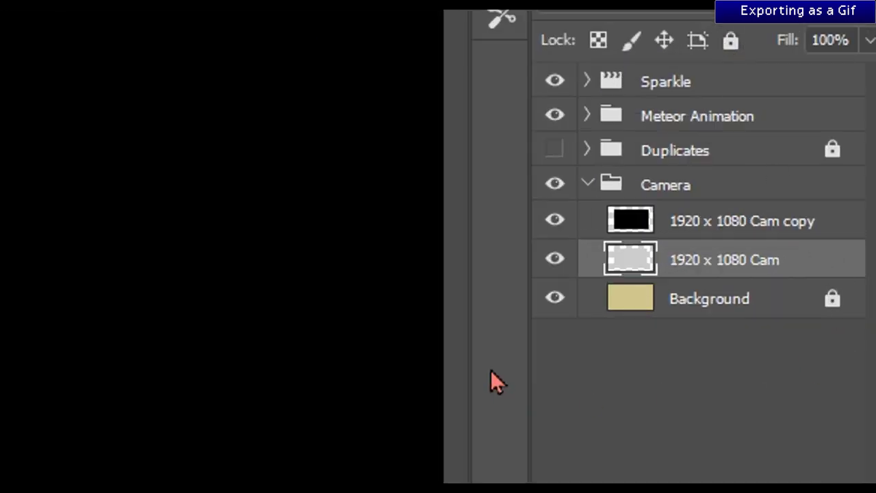
alt+click(556, 260)
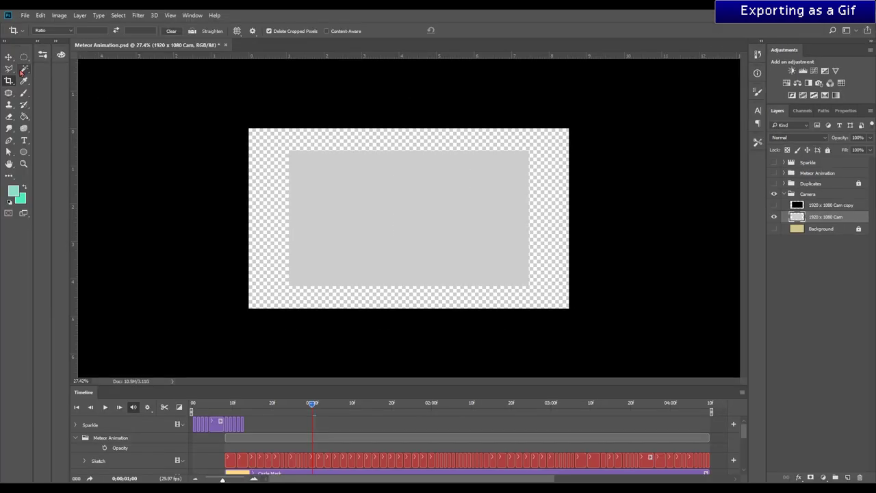
Select the grey camera area of the 1920 x 1080 Cam layer with the Magic Wand tool.
click(24, 70)
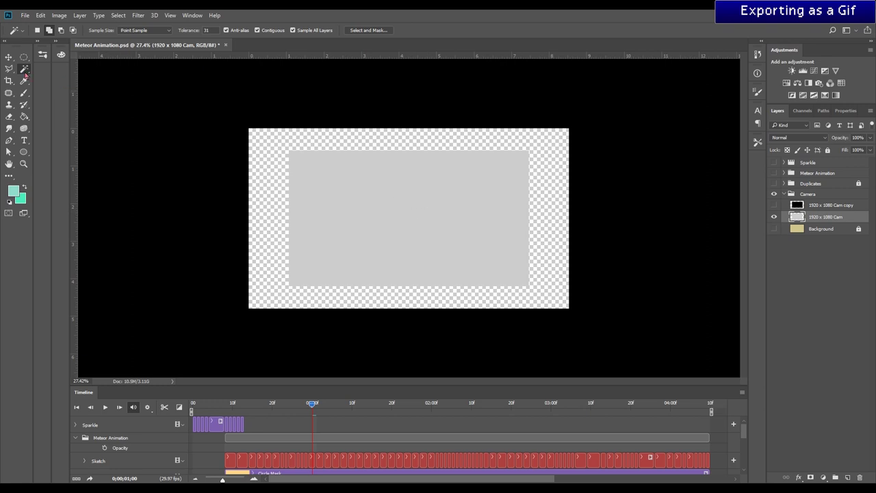
right_click(27, 73)
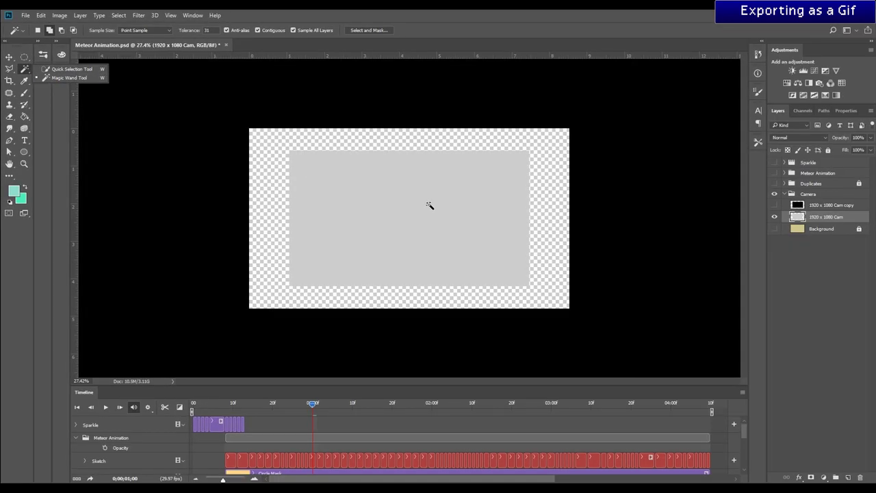
click(430, 206)
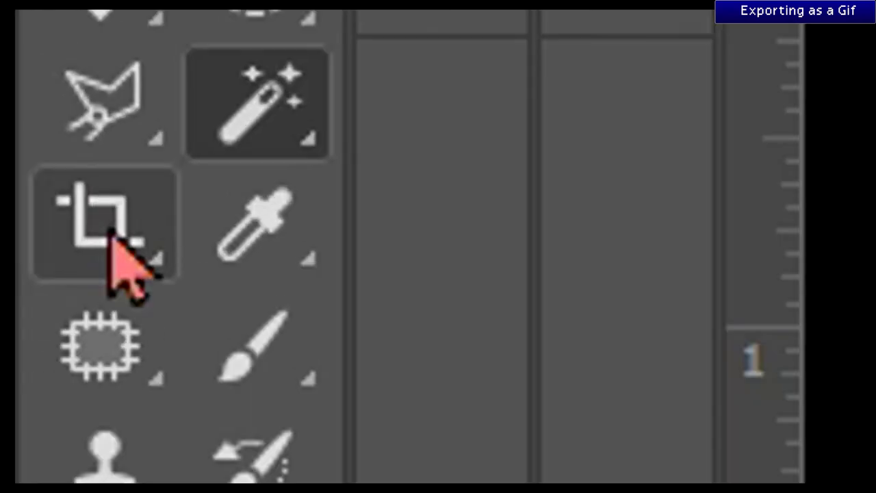
Crop the canvas to the selected camera area and restore the visibility of the other layers.
click(109, 235)
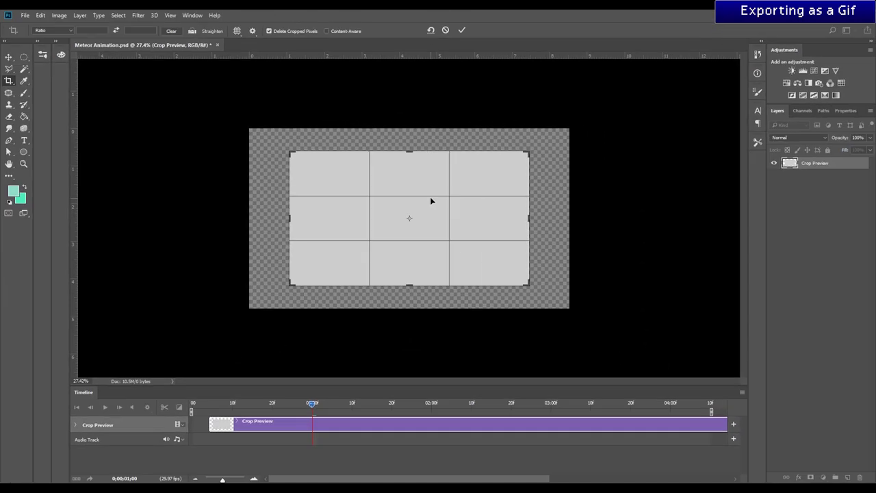
key(Return)
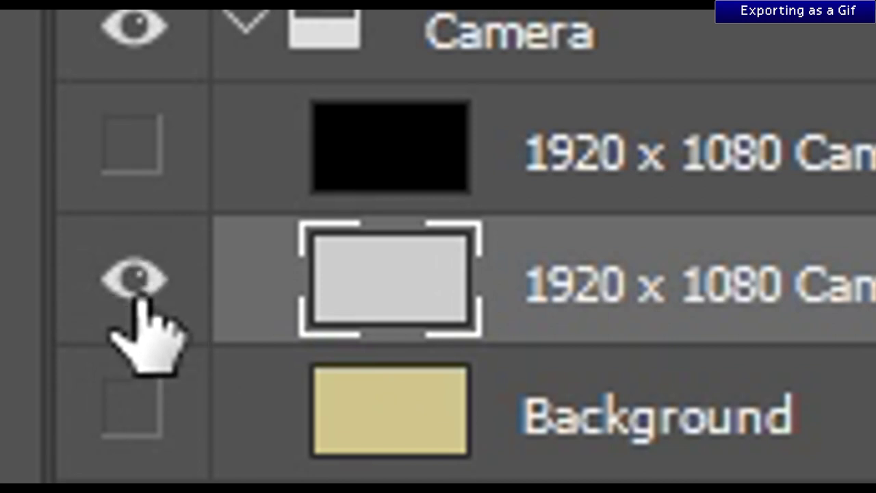
alt+click(141, 299)
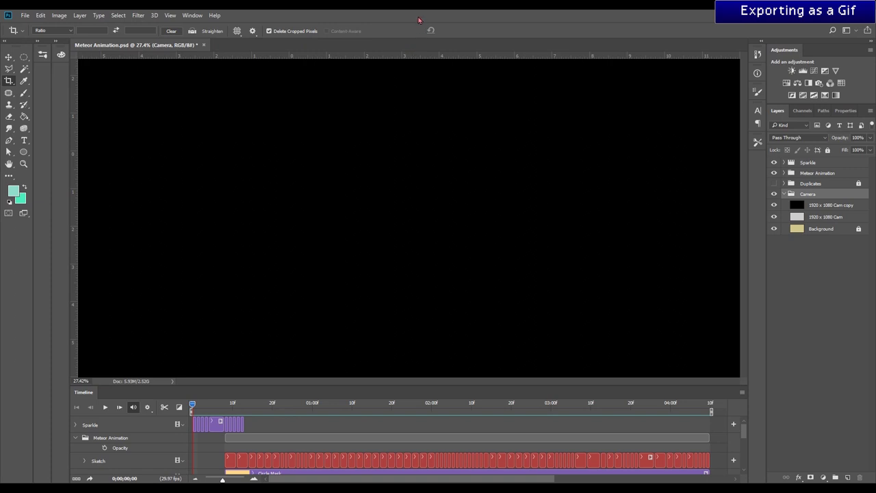
Start a Save for Web (Legacy) export of the animation with GIF as the file format.
click(26, 15)
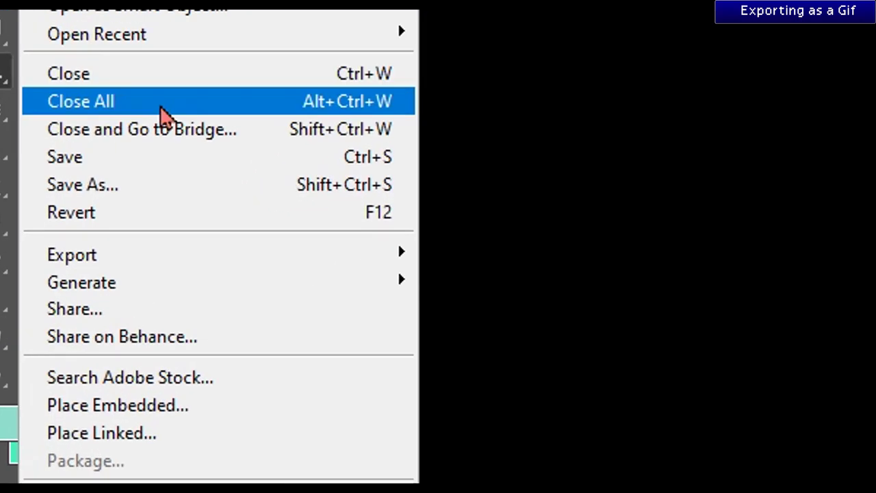
mouse_move(219, 251)
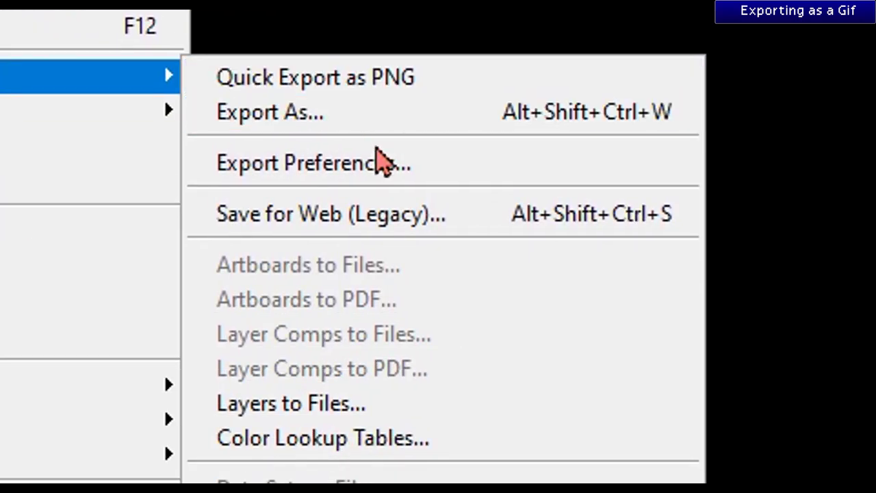
click(386, 215)
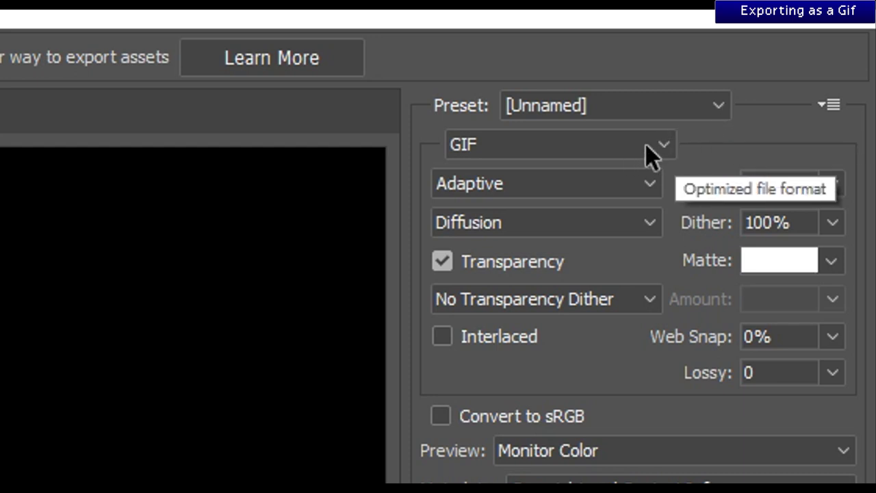
click(663, 145)
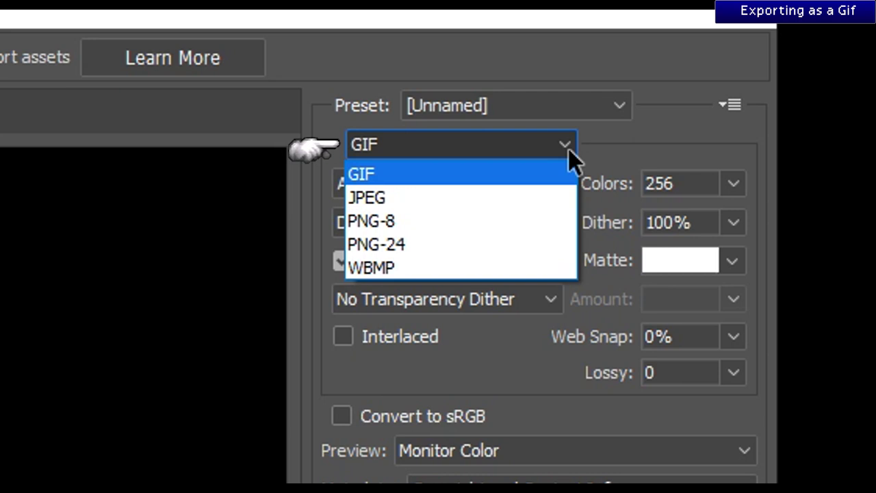
click(569, 152)
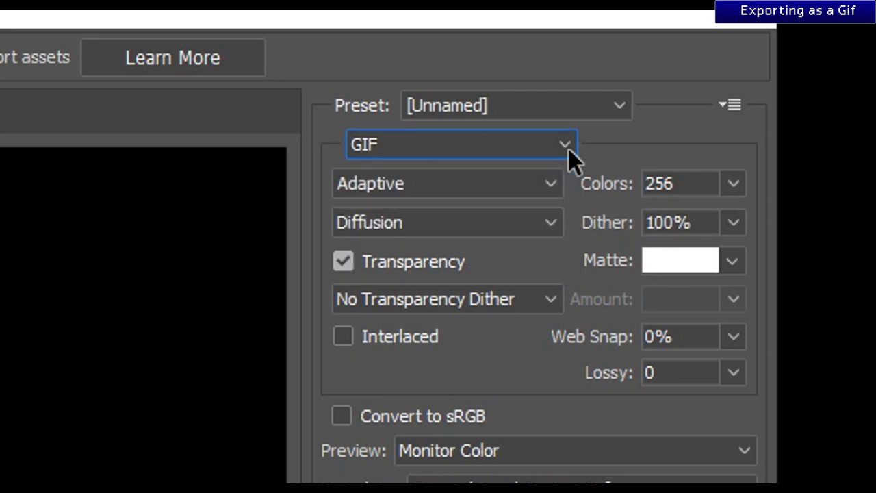
Keep Adaptive color reduction, Diffusion dither and 256 colors for the GIF, and turn off Transparency.
click(556, 202)
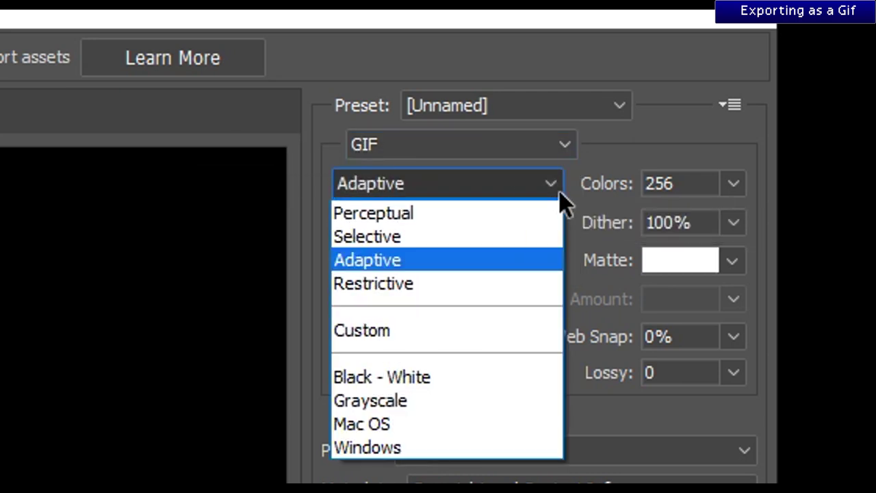
click(560, 194)
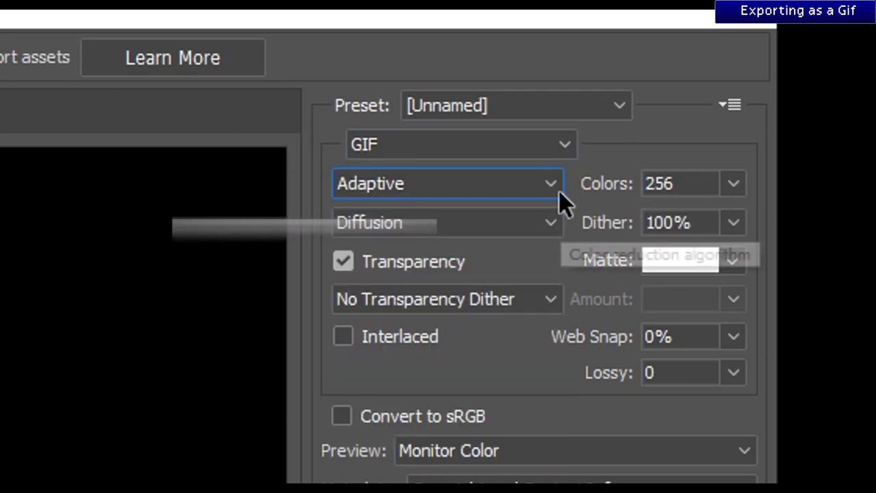
click(552, 233)
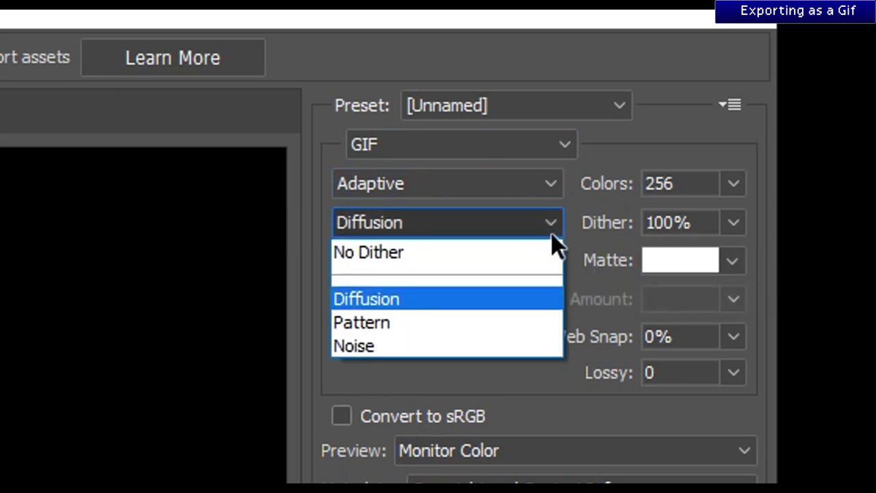
click(552, 235)
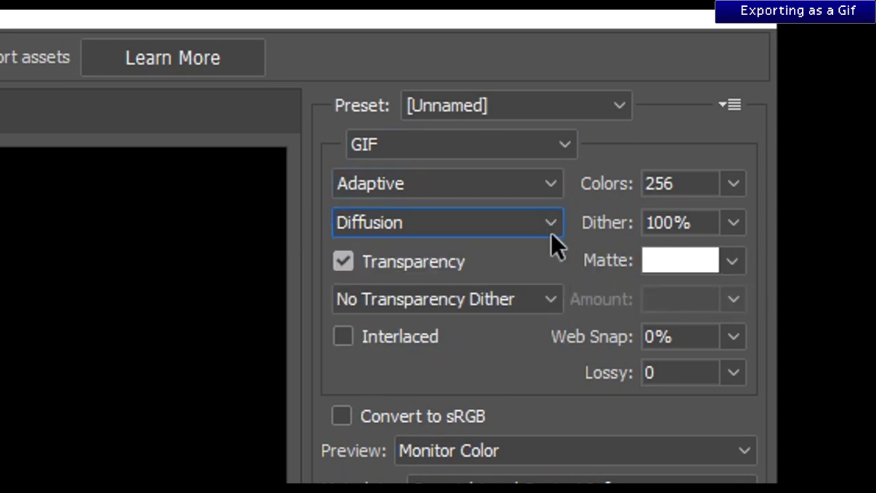
click(342, 265)
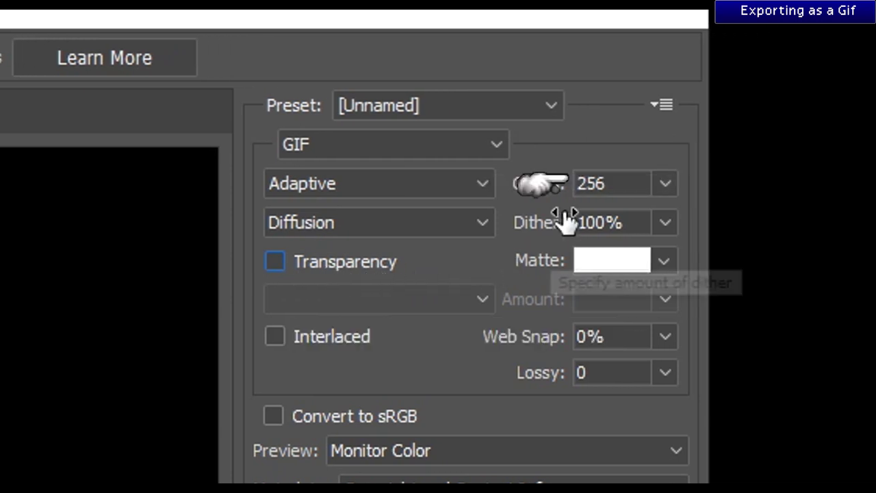
click(669, 196)
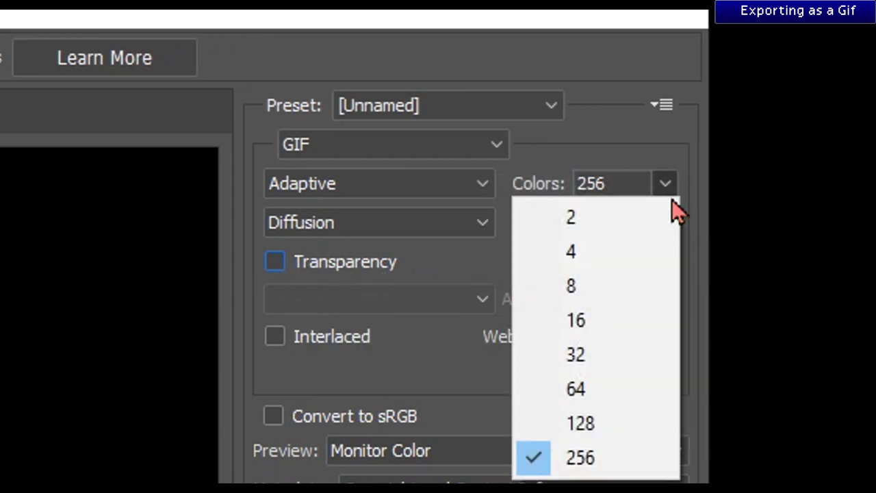
click(667, 226)
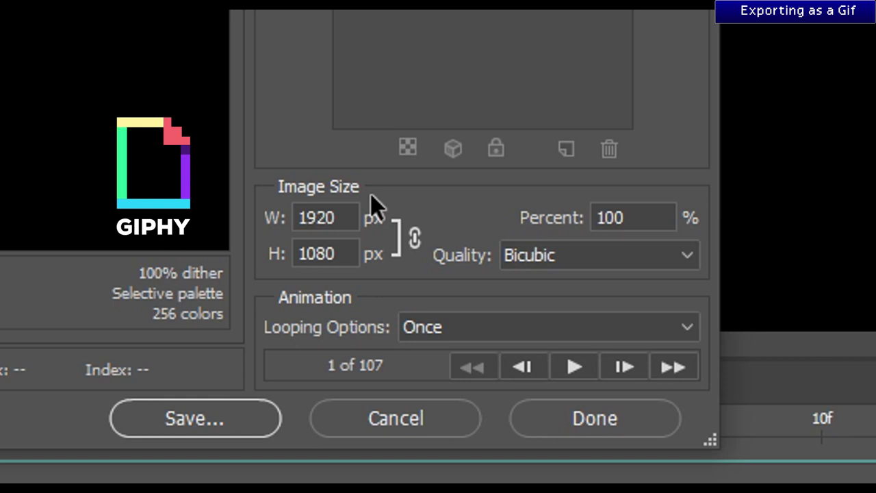
Set the exported image size to 640 x 480 px with unlinked proportions and the looping option to Forever.
drag(346, 216, 295, 236)
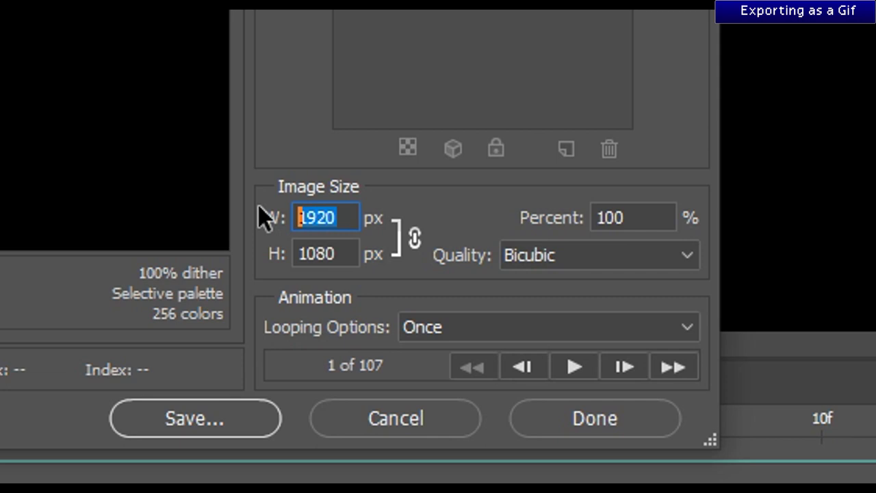
text(640)
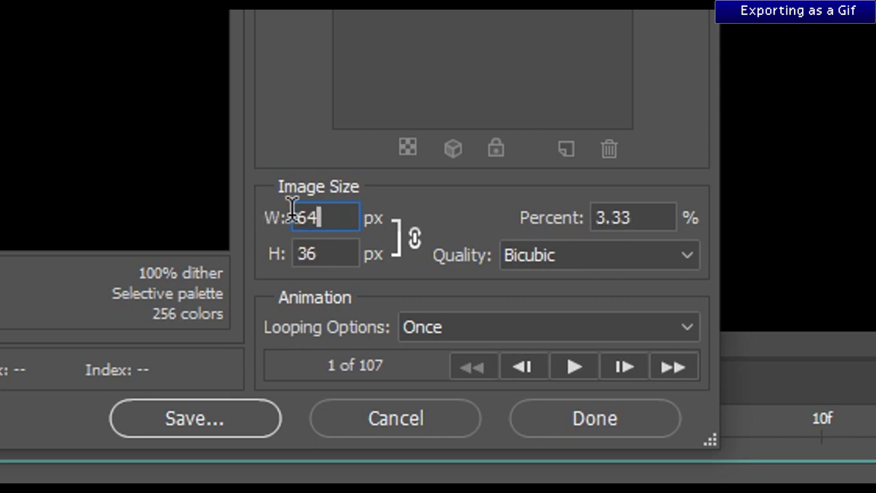
text(480)
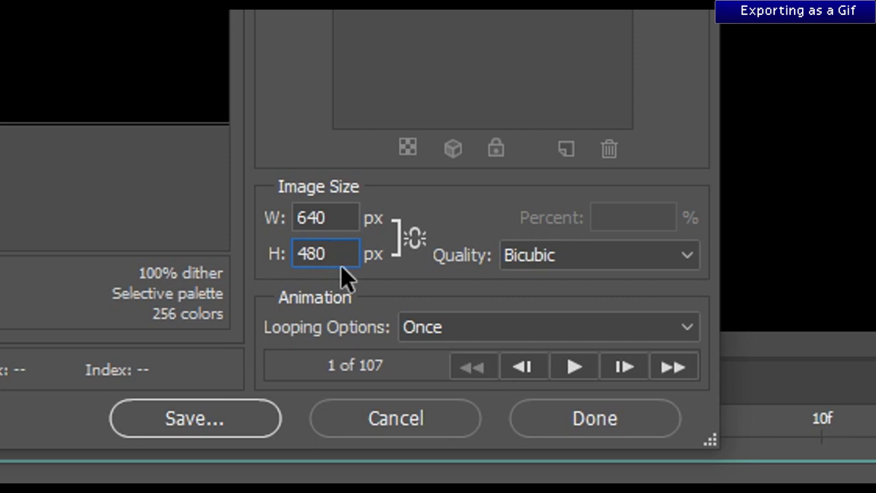
click(470, 327)
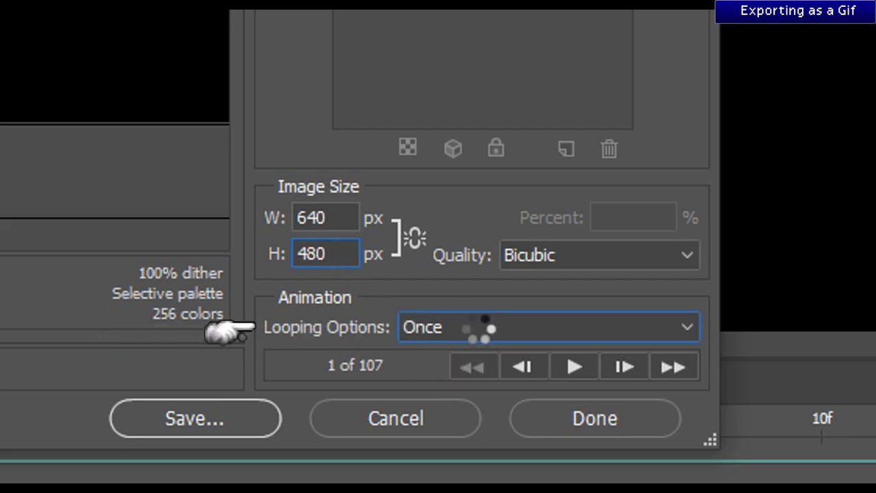
click(482, 380)
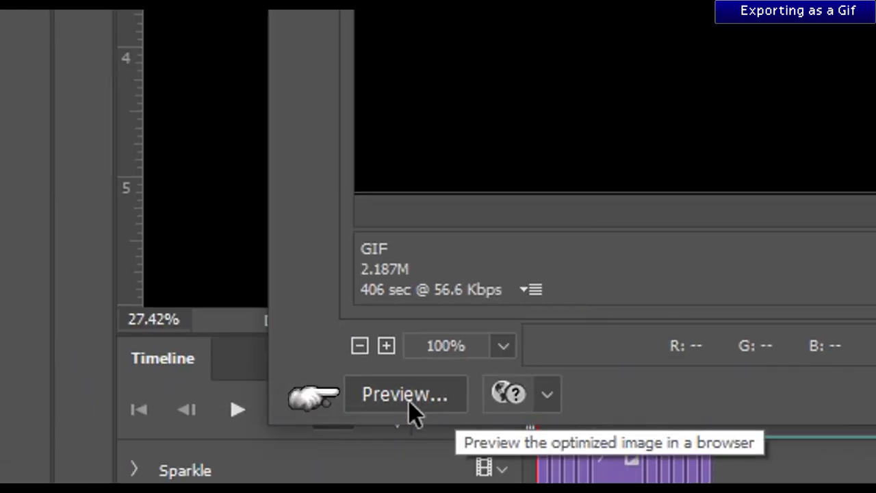
Save the export as Meteor-Animation.gif in the Tutorial 1 folder, then switch to File Explorer and open the GIF.
click(452, 397)
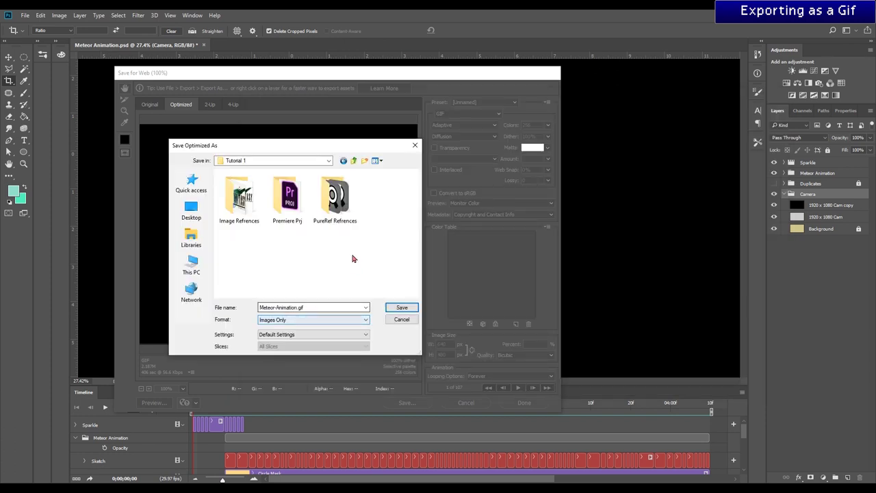
click(402, 309)
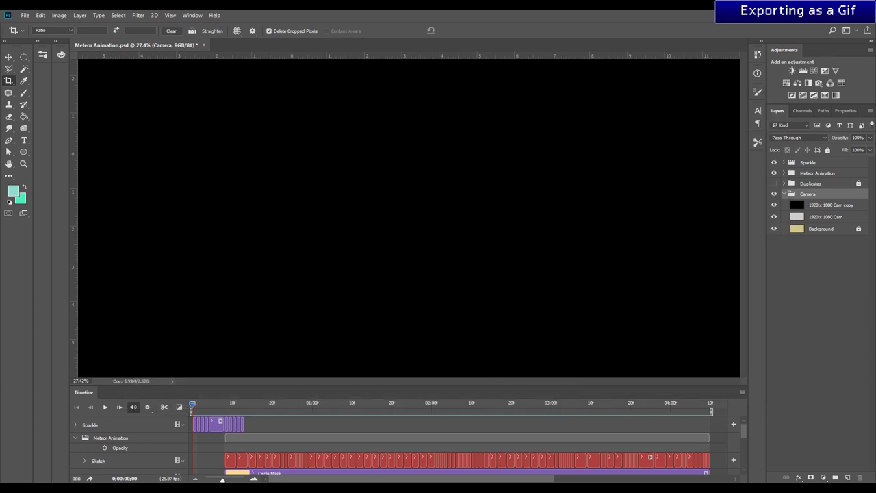
key(alt+Tab)
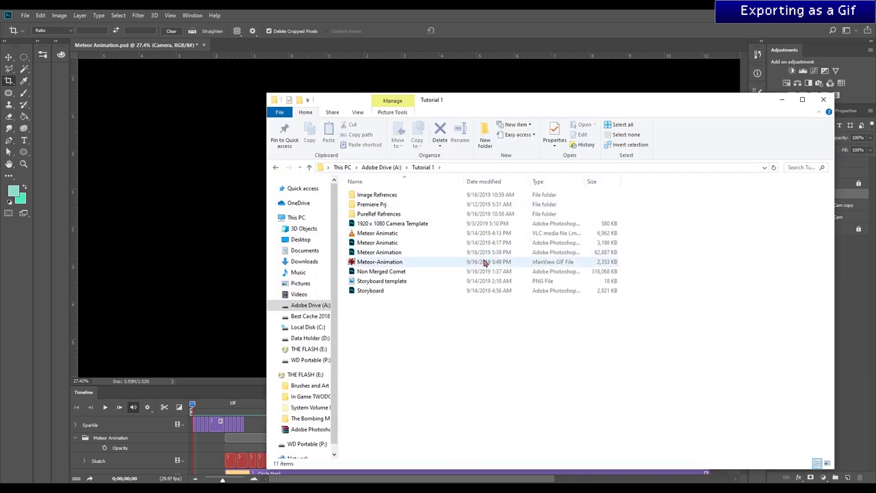
double_click(393, 264)
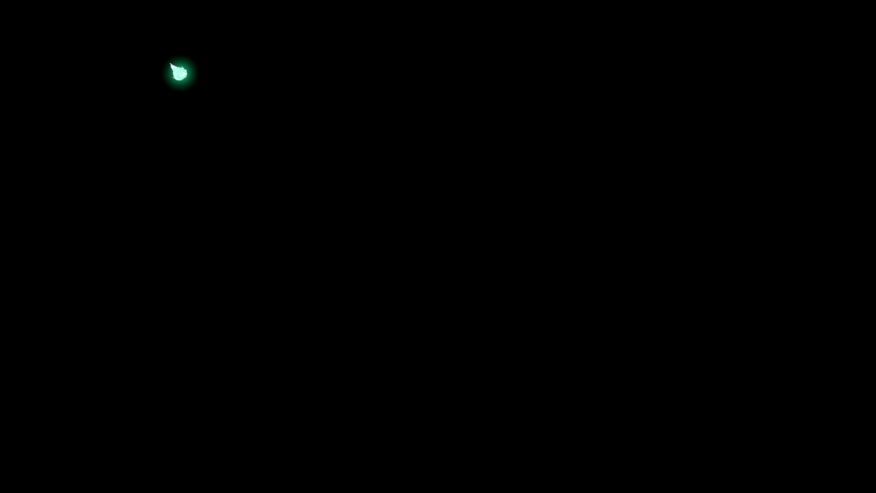